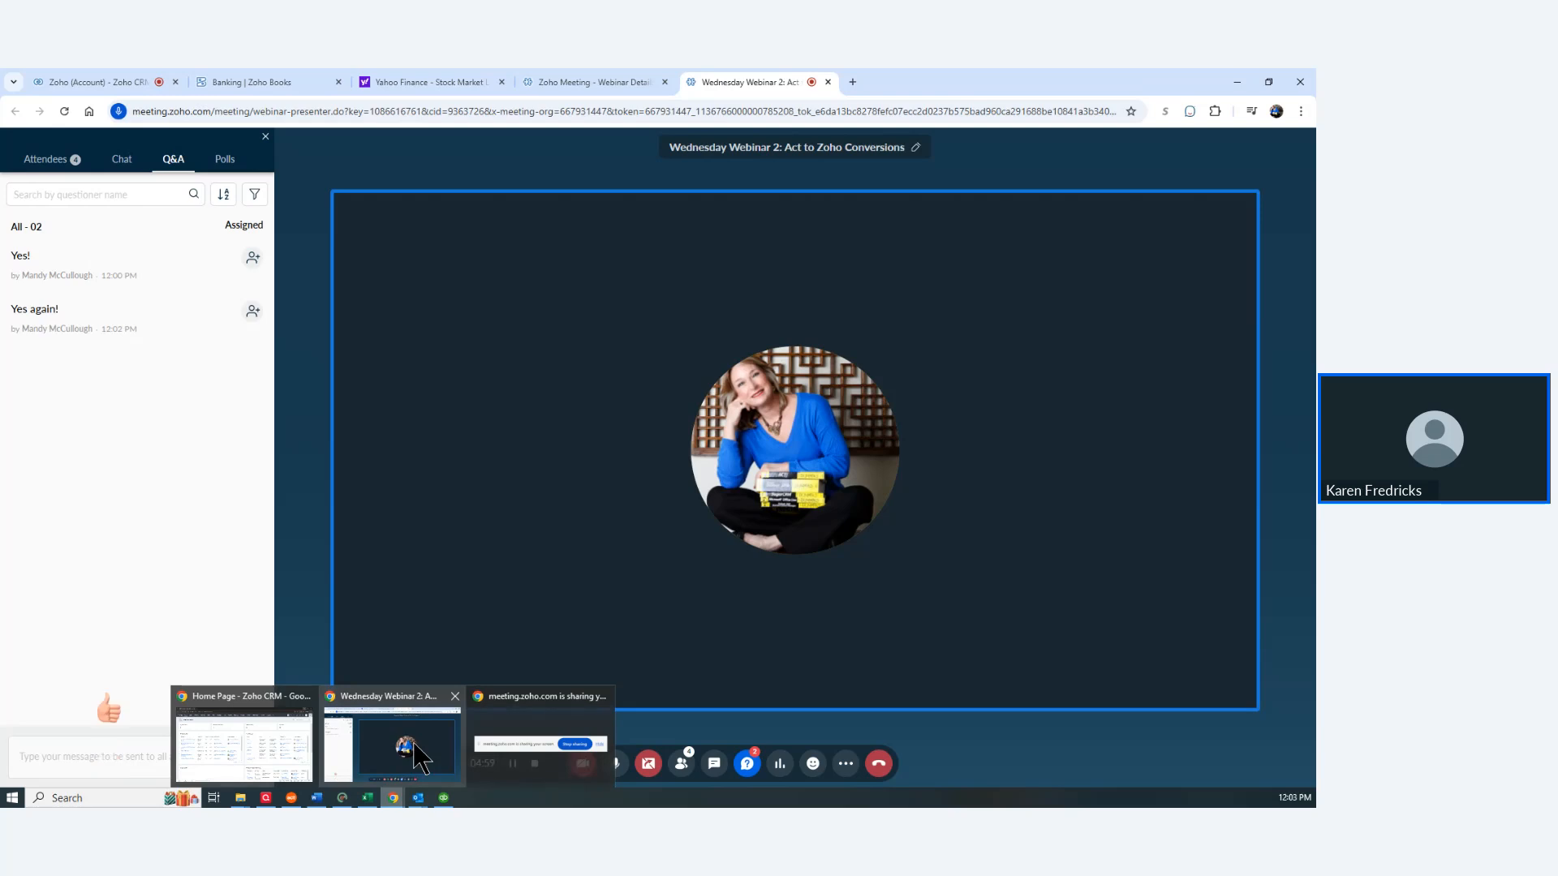
Step: Pop the live webinar into its own window to reveal Wednesday Webinar 2 details, then return to CRM home
click(257, 710)
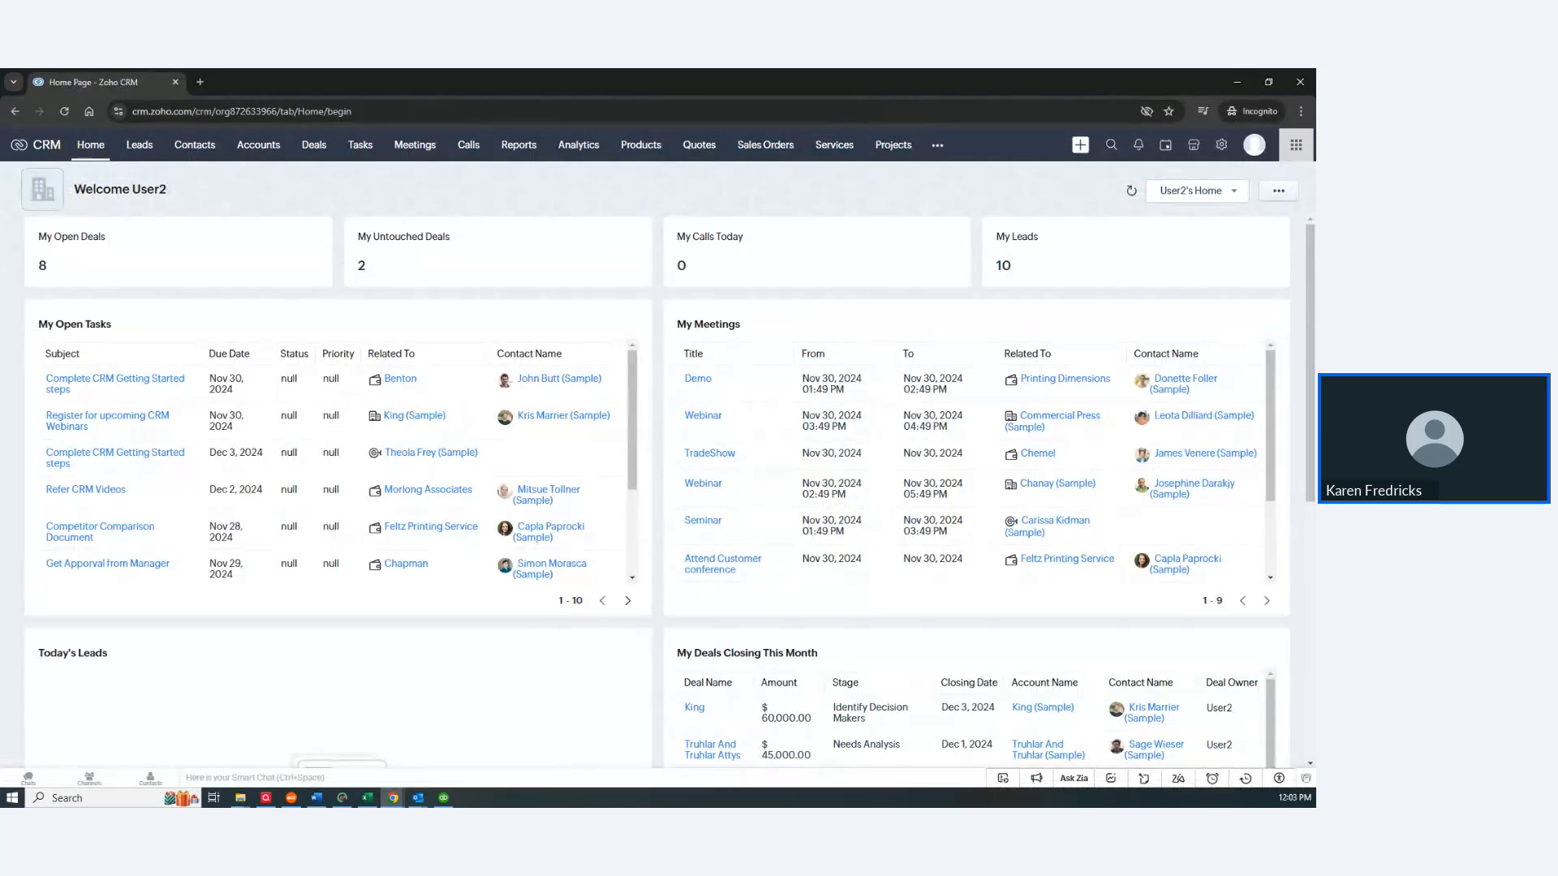
click(1232, 84)
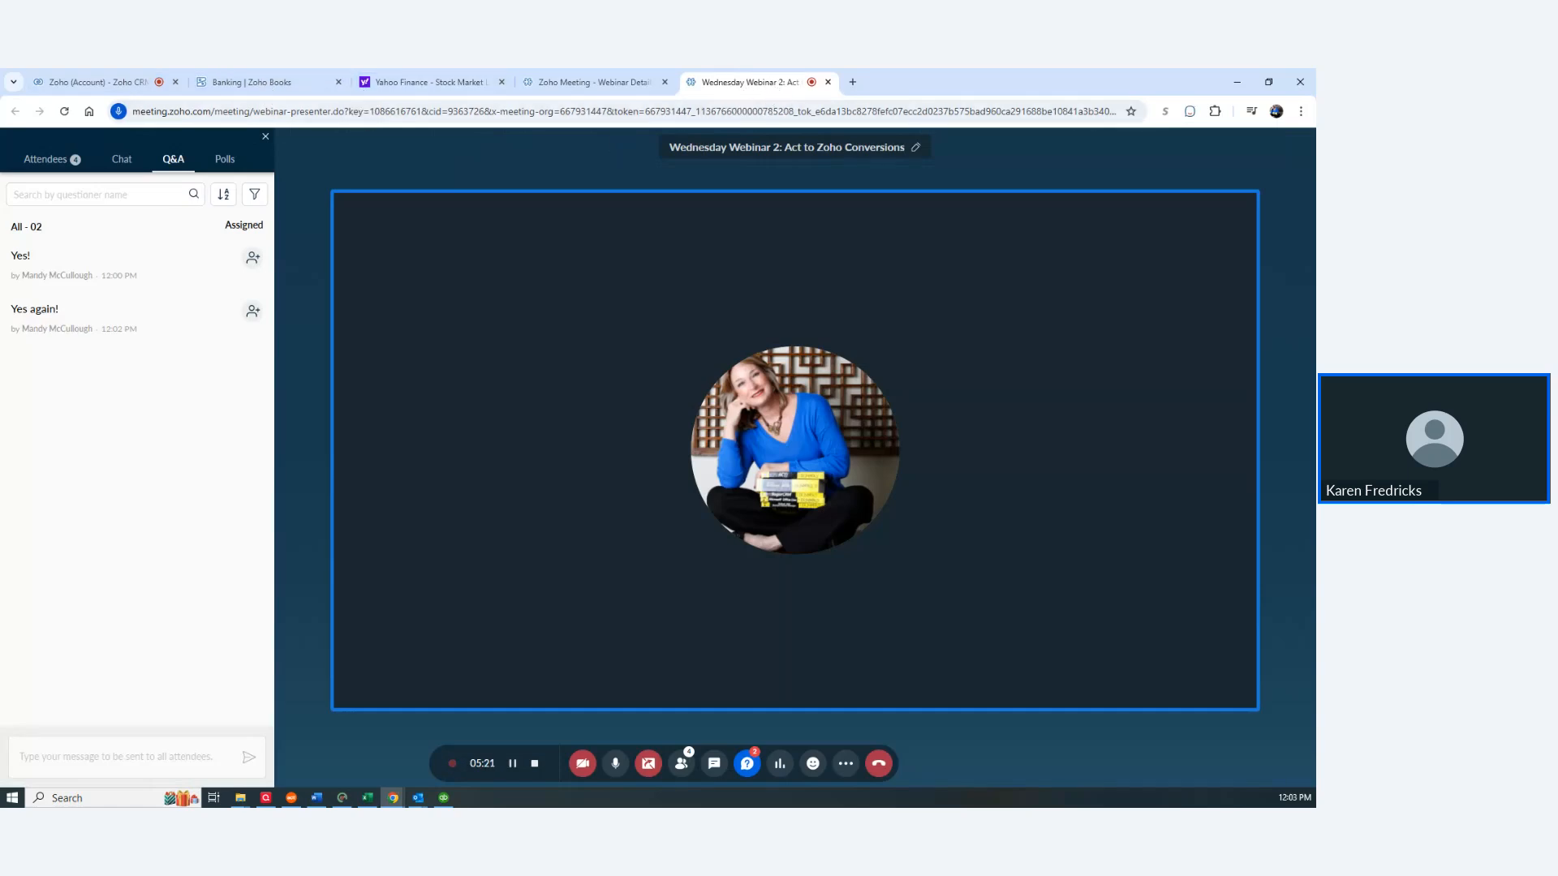
drag(749, 82, 0, 299)
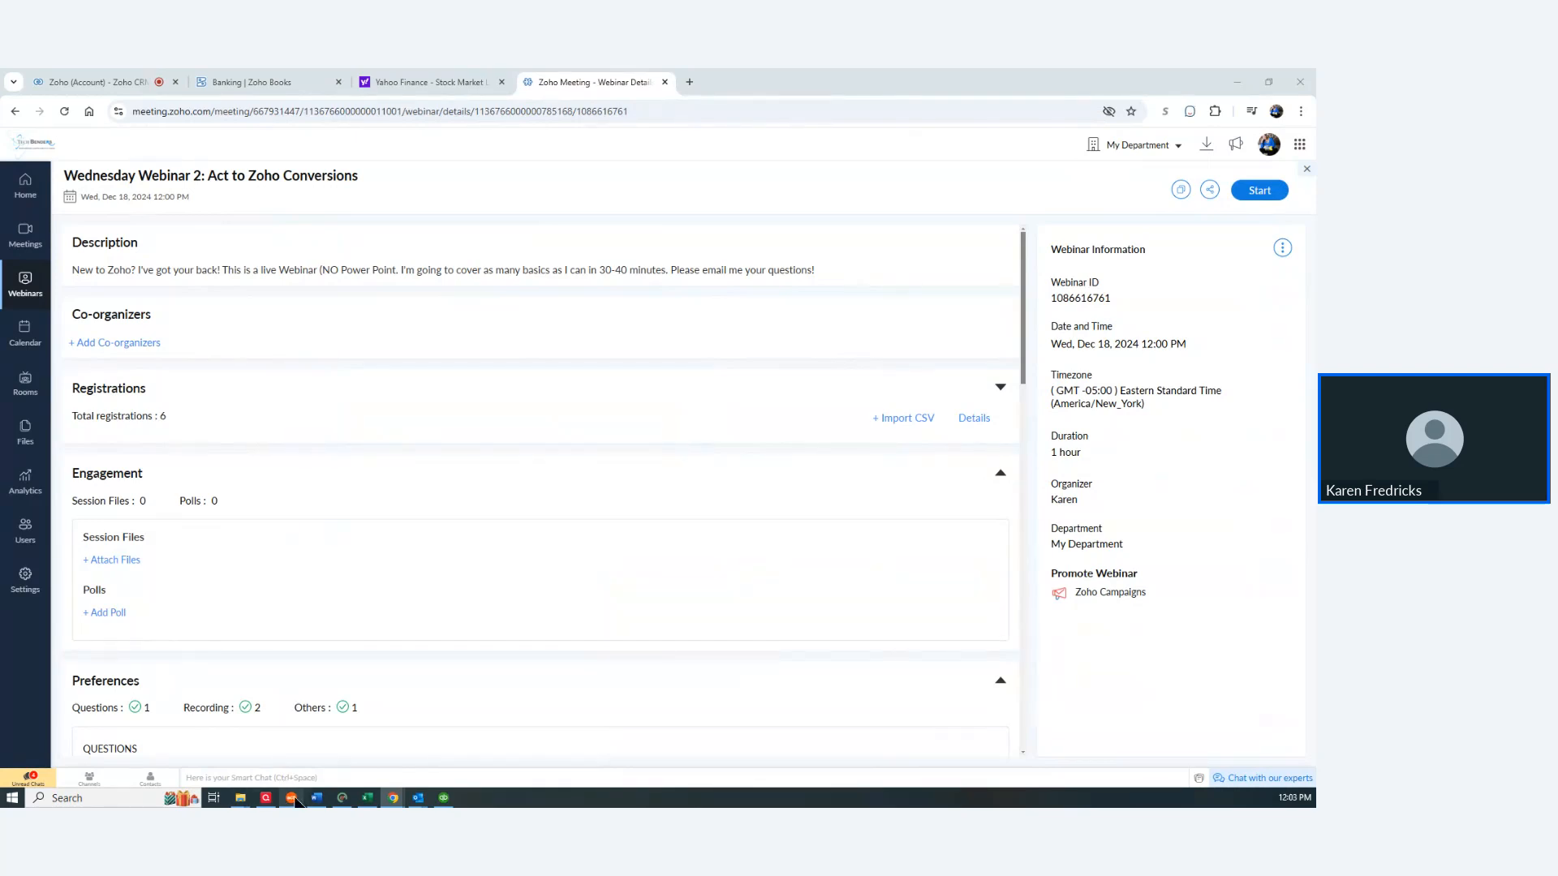
mouse_move(296, 803)
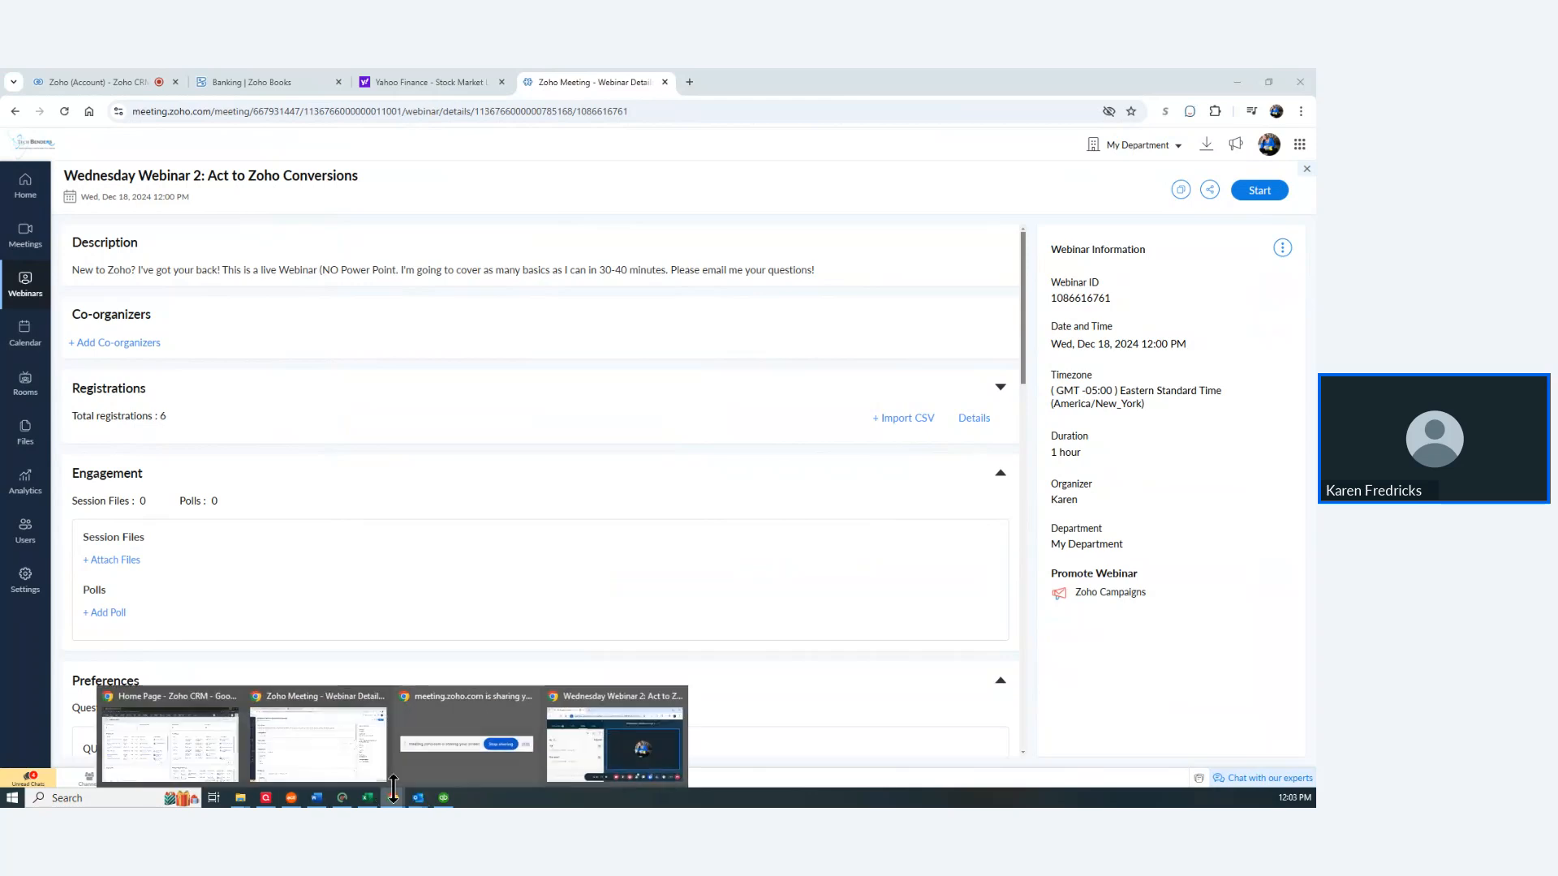
click(167, 734)
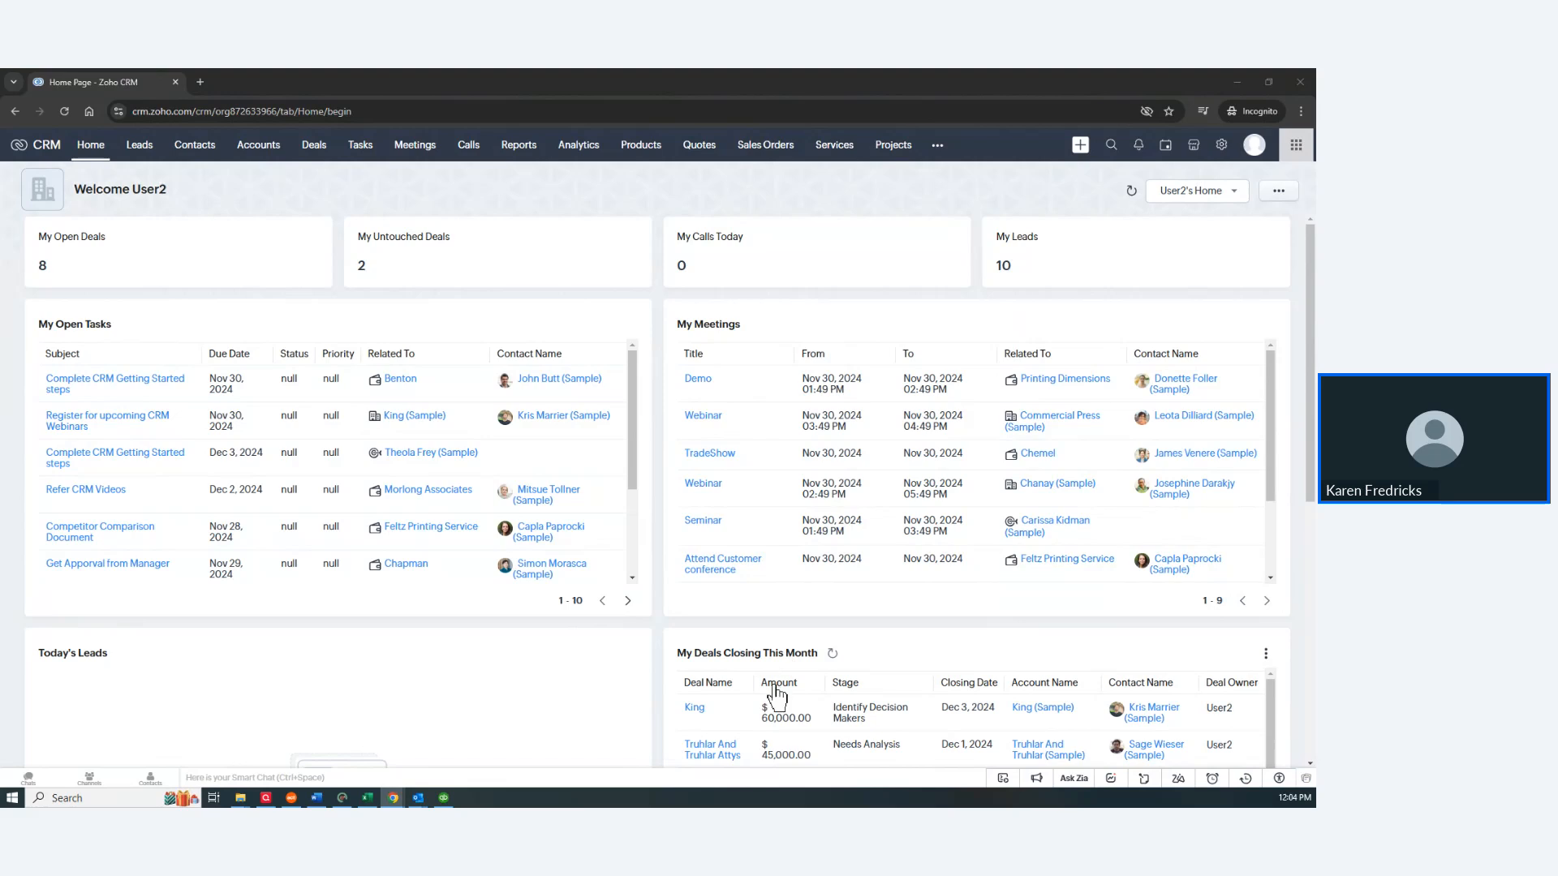
scroll(769, 714, down, 2)
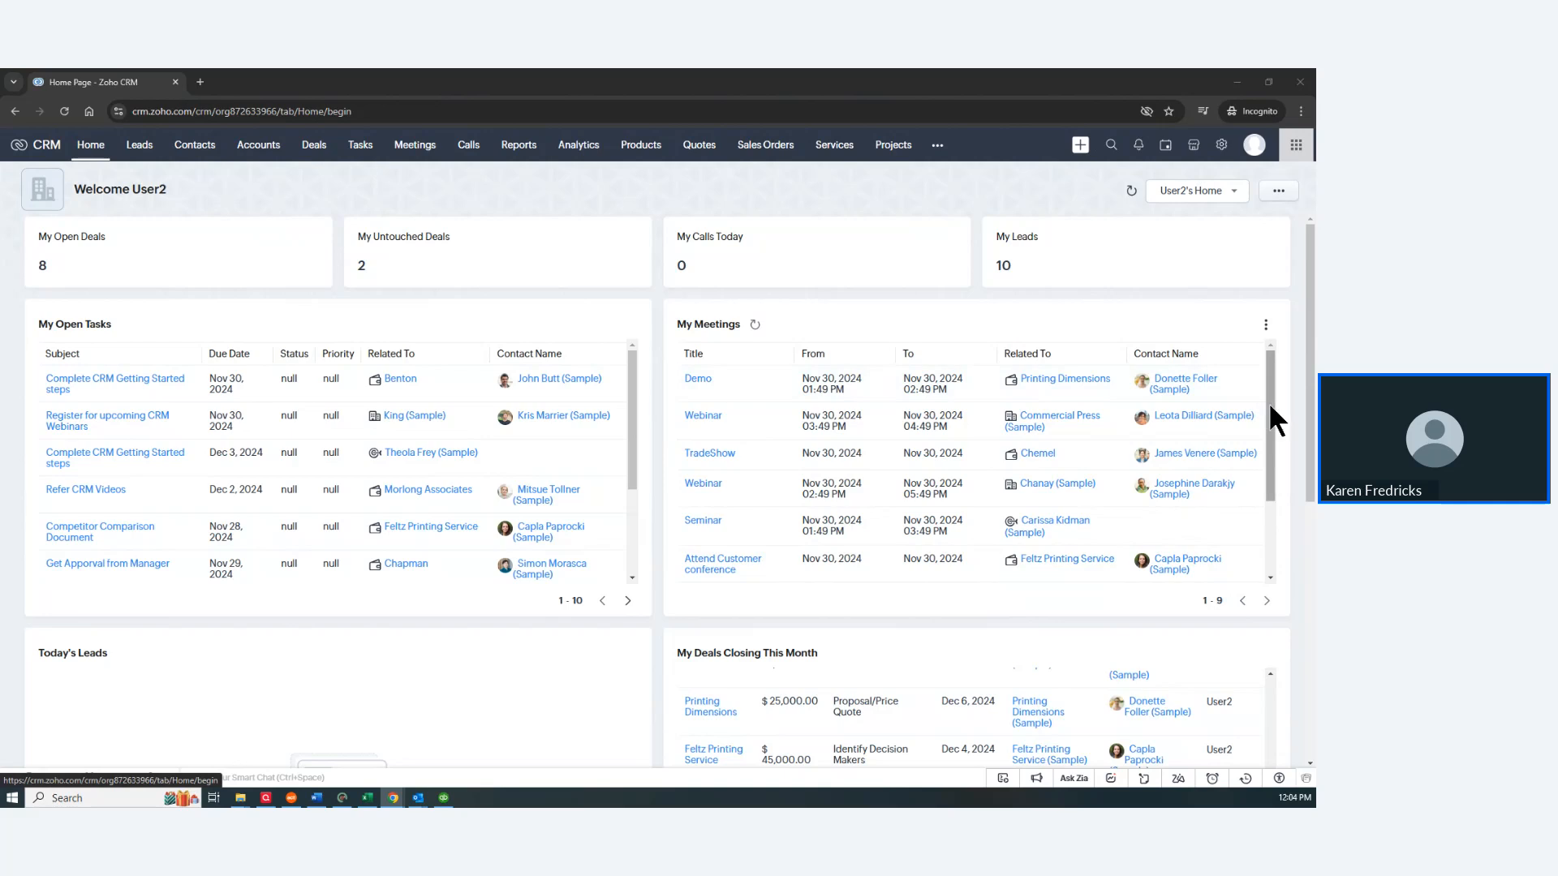
drag(1268, 402, 1260, 507)
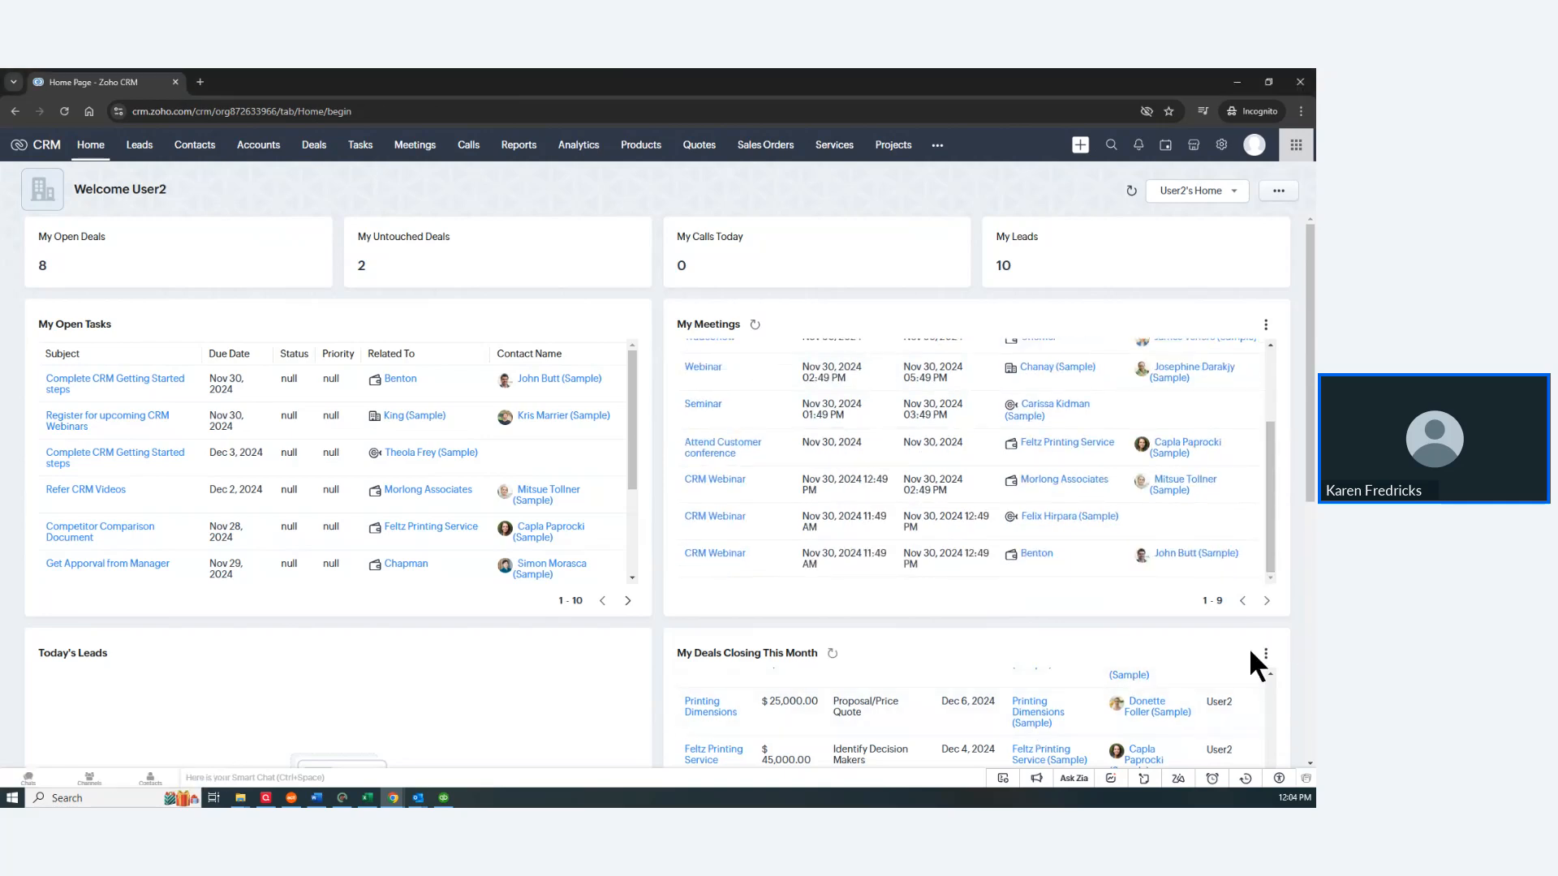
scroll(1290, 604, down, 2)
scroll(1277, 657, down, 4)
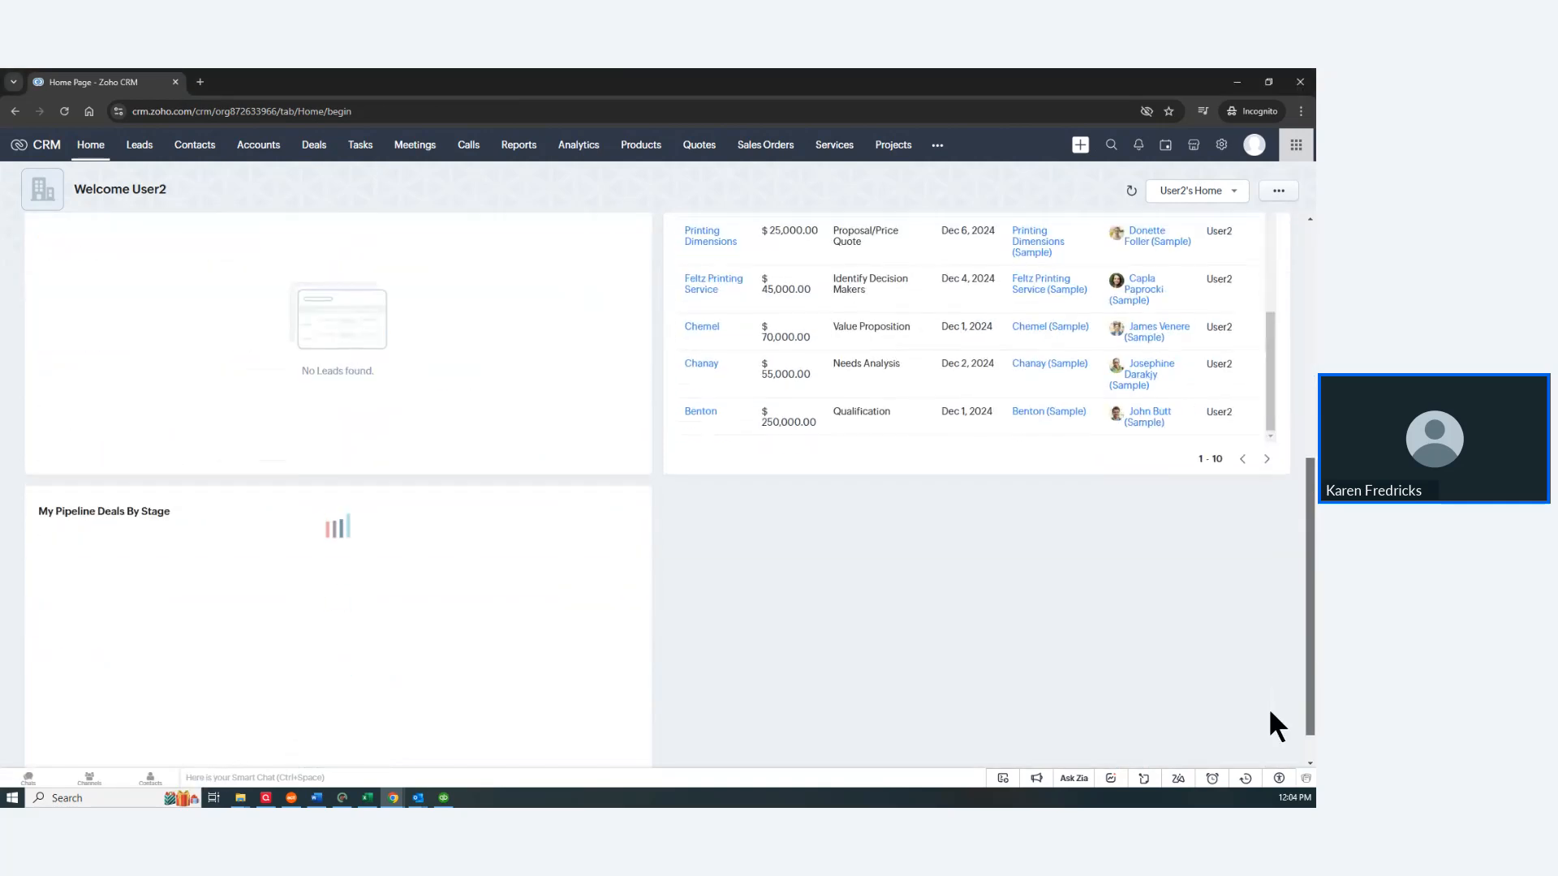
scroll(1277, 620, up, 3)
scroll(1286, 503, up, 3)
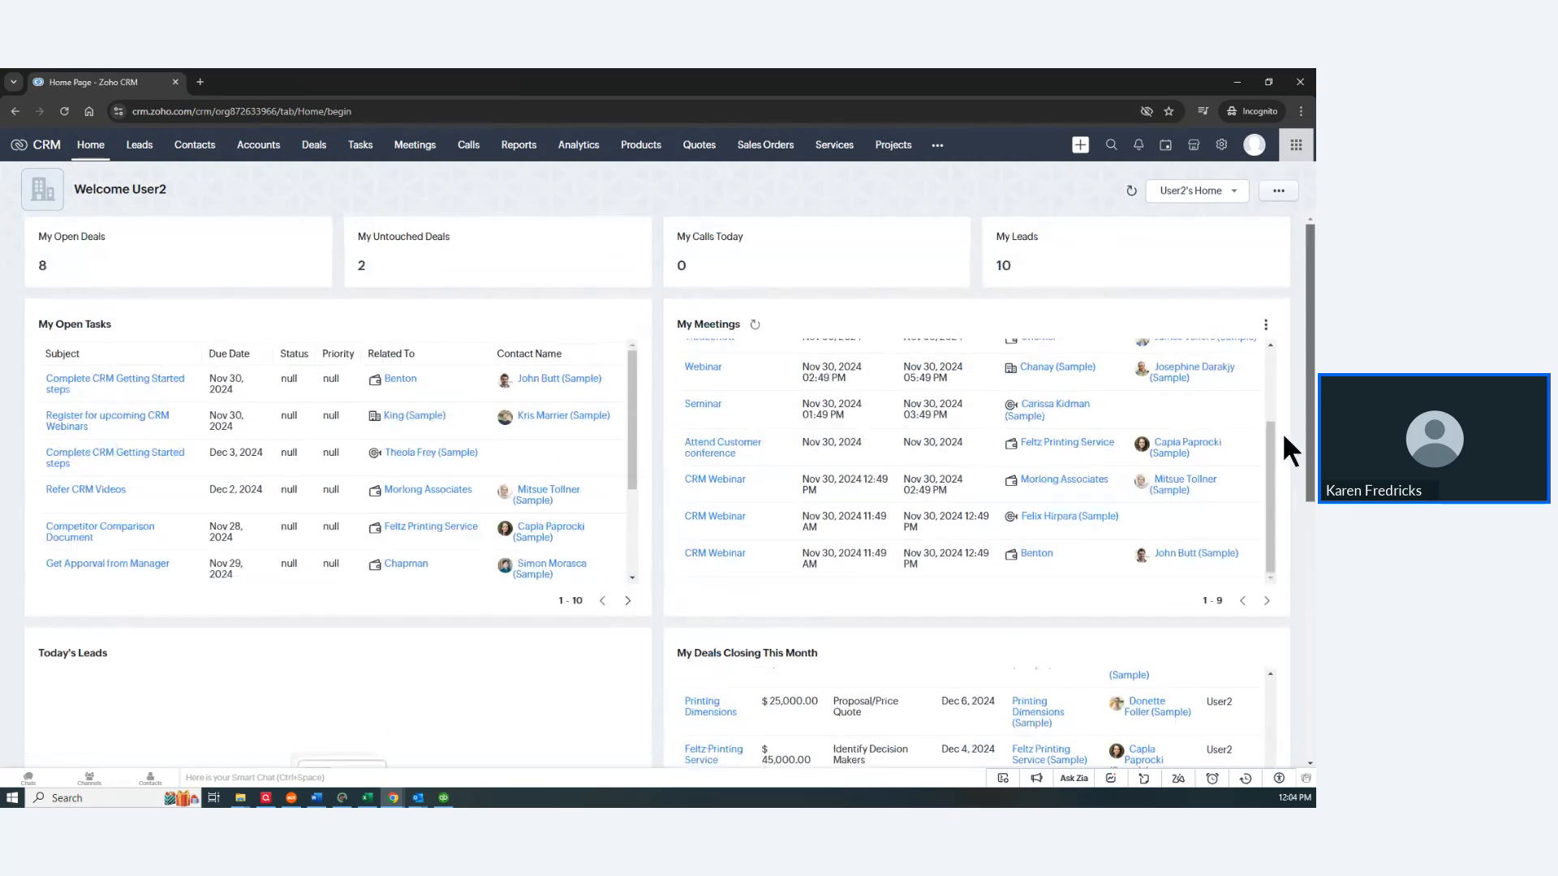
scroll(1292, 527, down, 4)
scroll(1282, 568, up, 4)
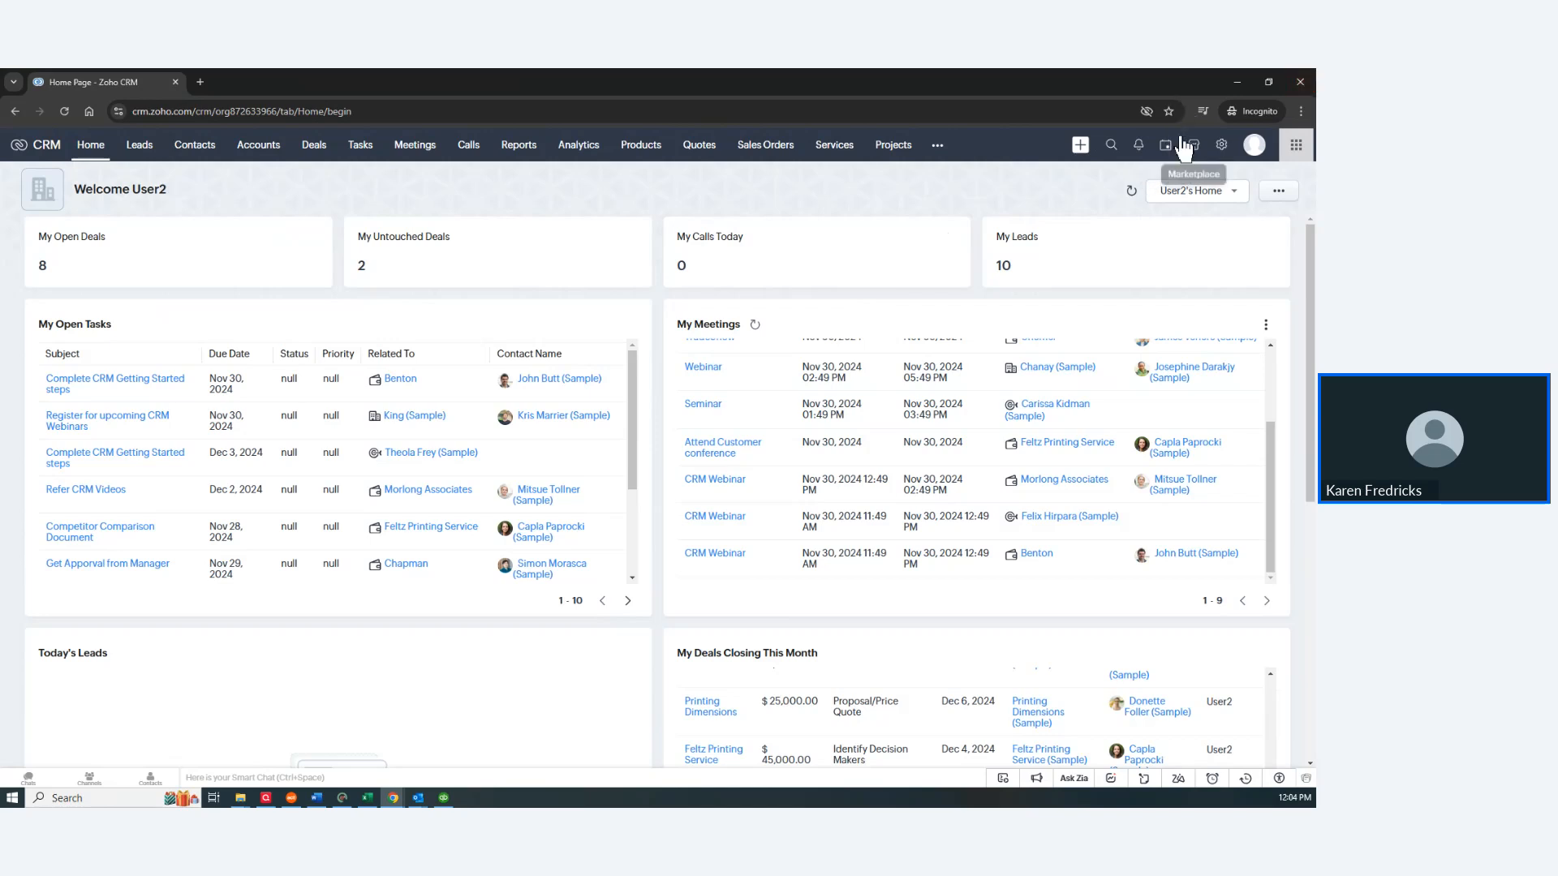
click(1301, 118)
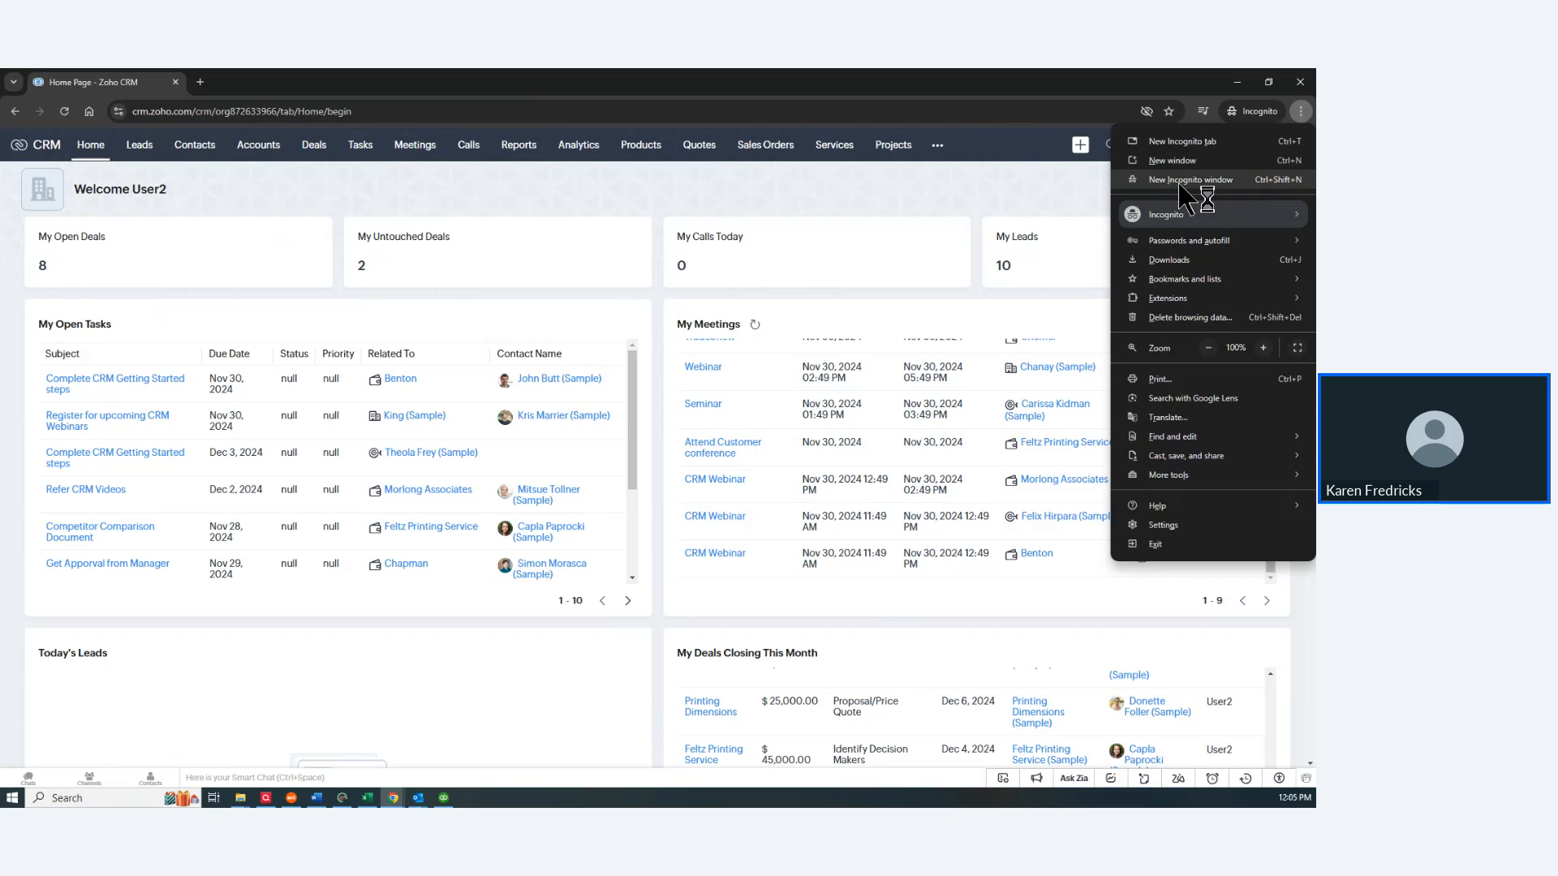
click(942, 111)
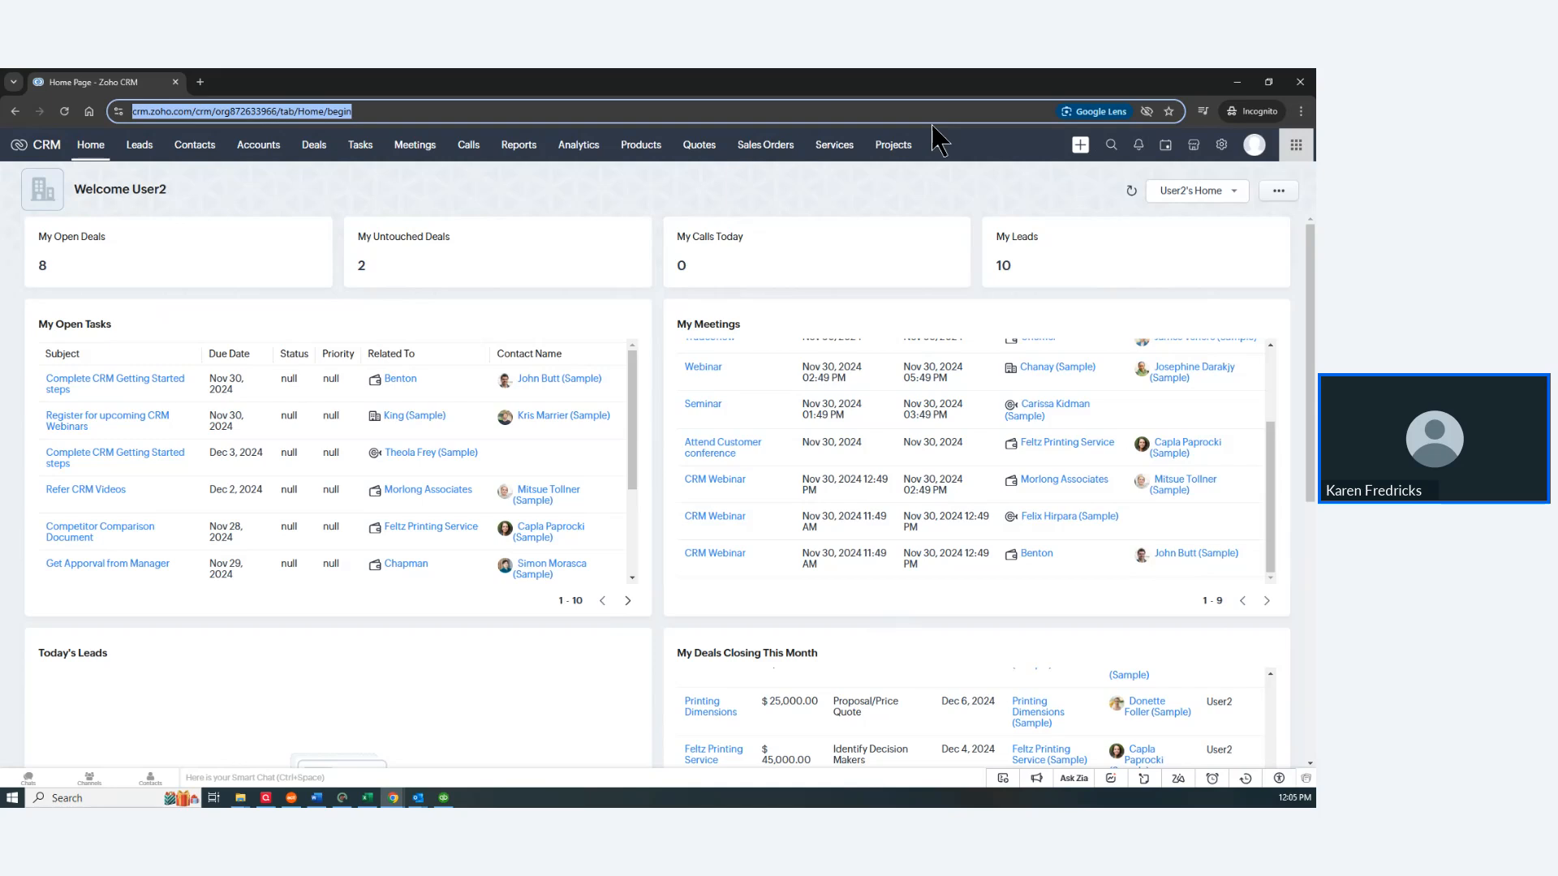
click(551, 197)
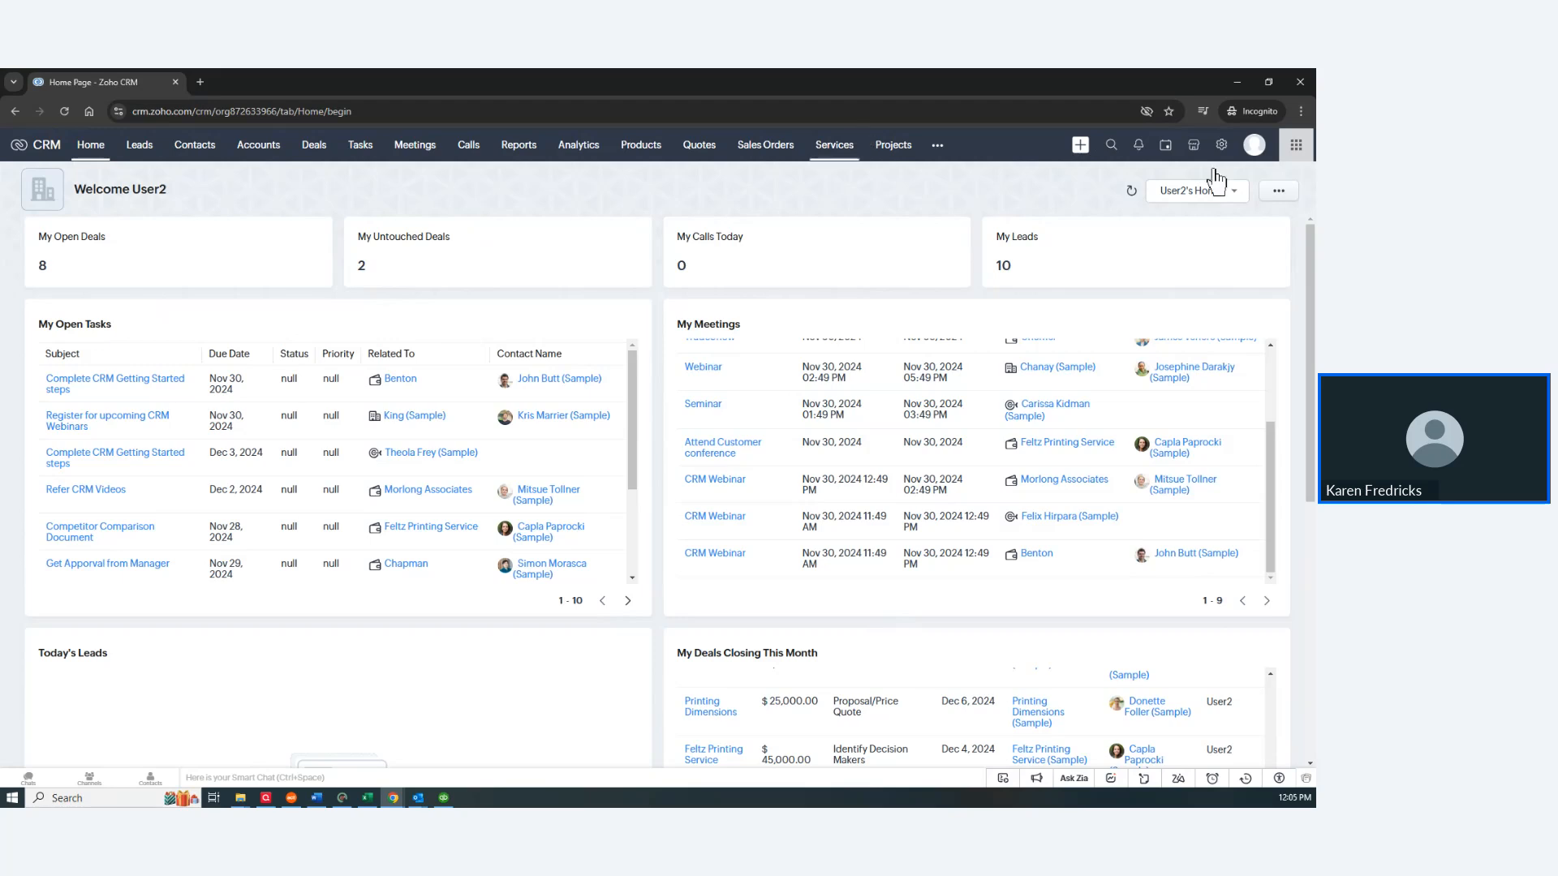
Step: Open the profile panel, view the Talk with us support phone numbers, then go back to the panel
click(1256, 148)
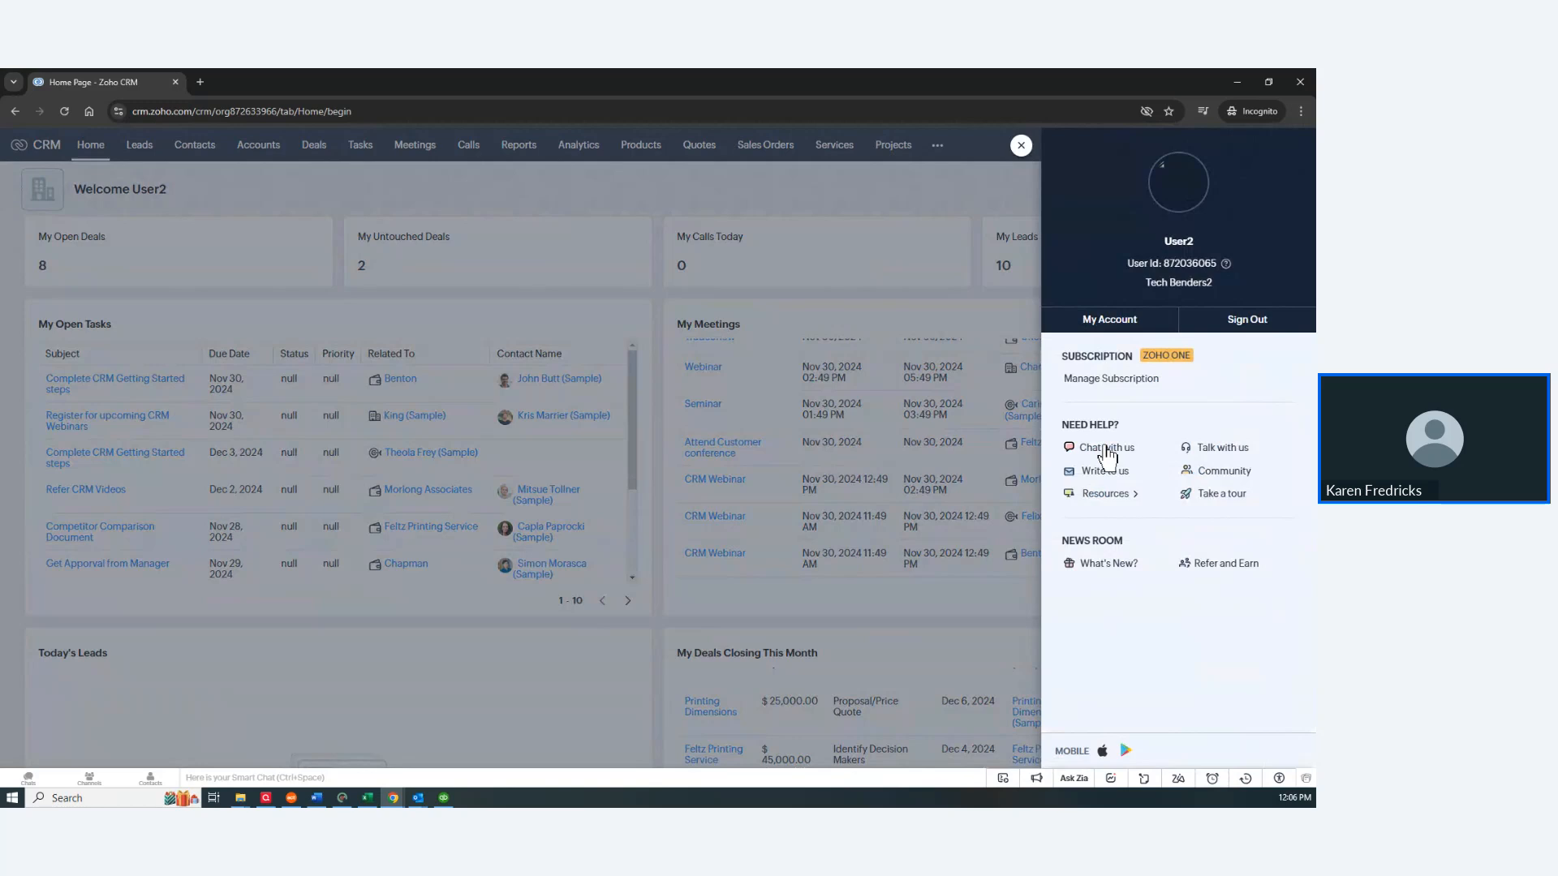
click(1223, 451)
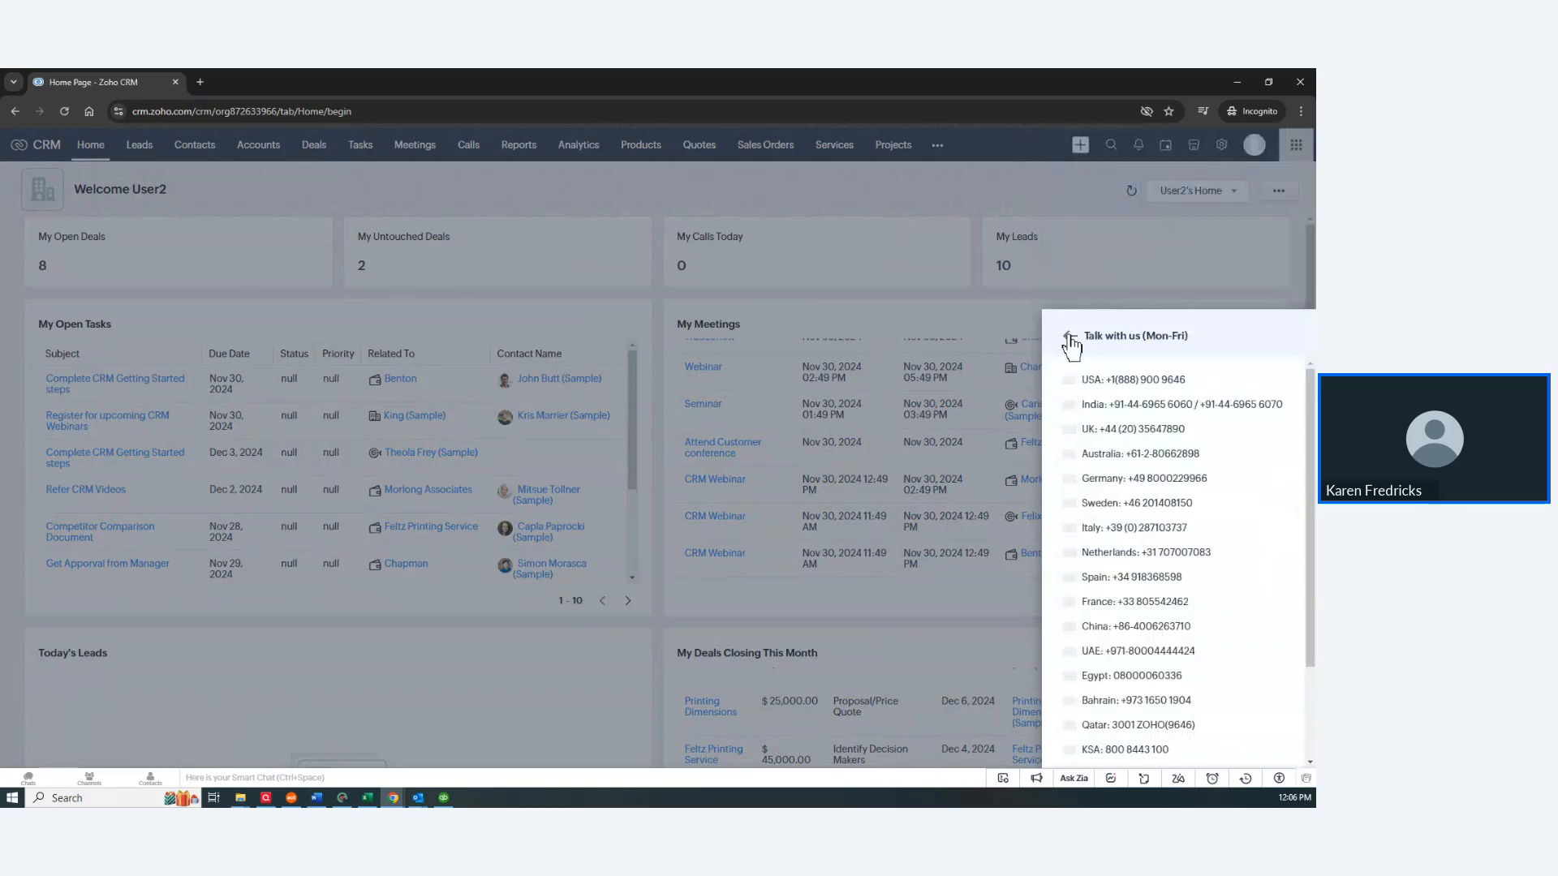
click(1070, 339)
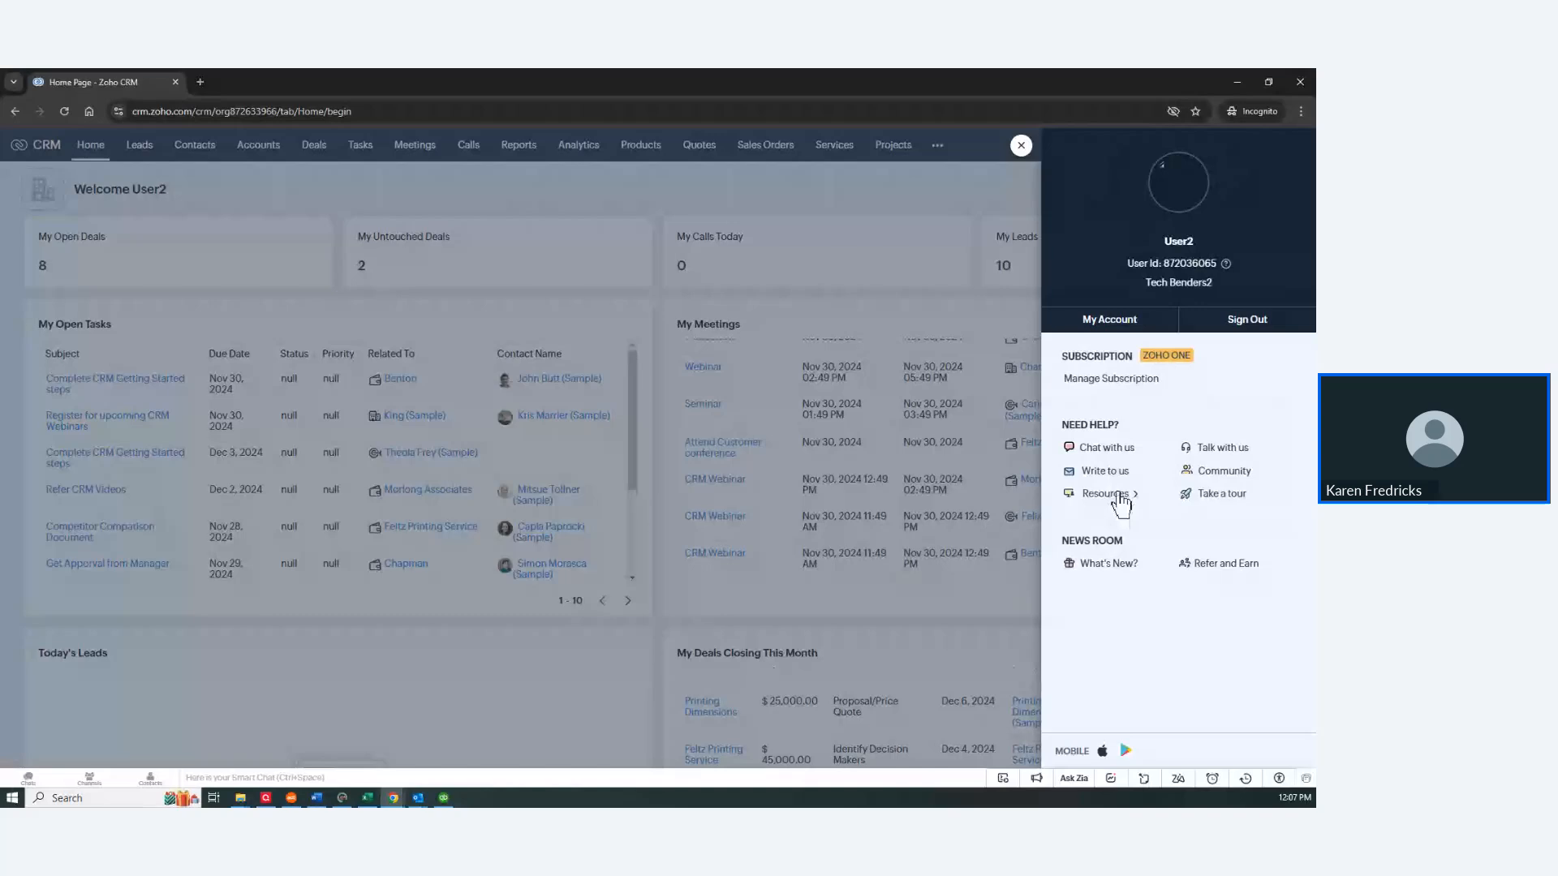
Step: Expand Resources under Need Help to list Videos, Documentation, Training and More
click(1118, 497)
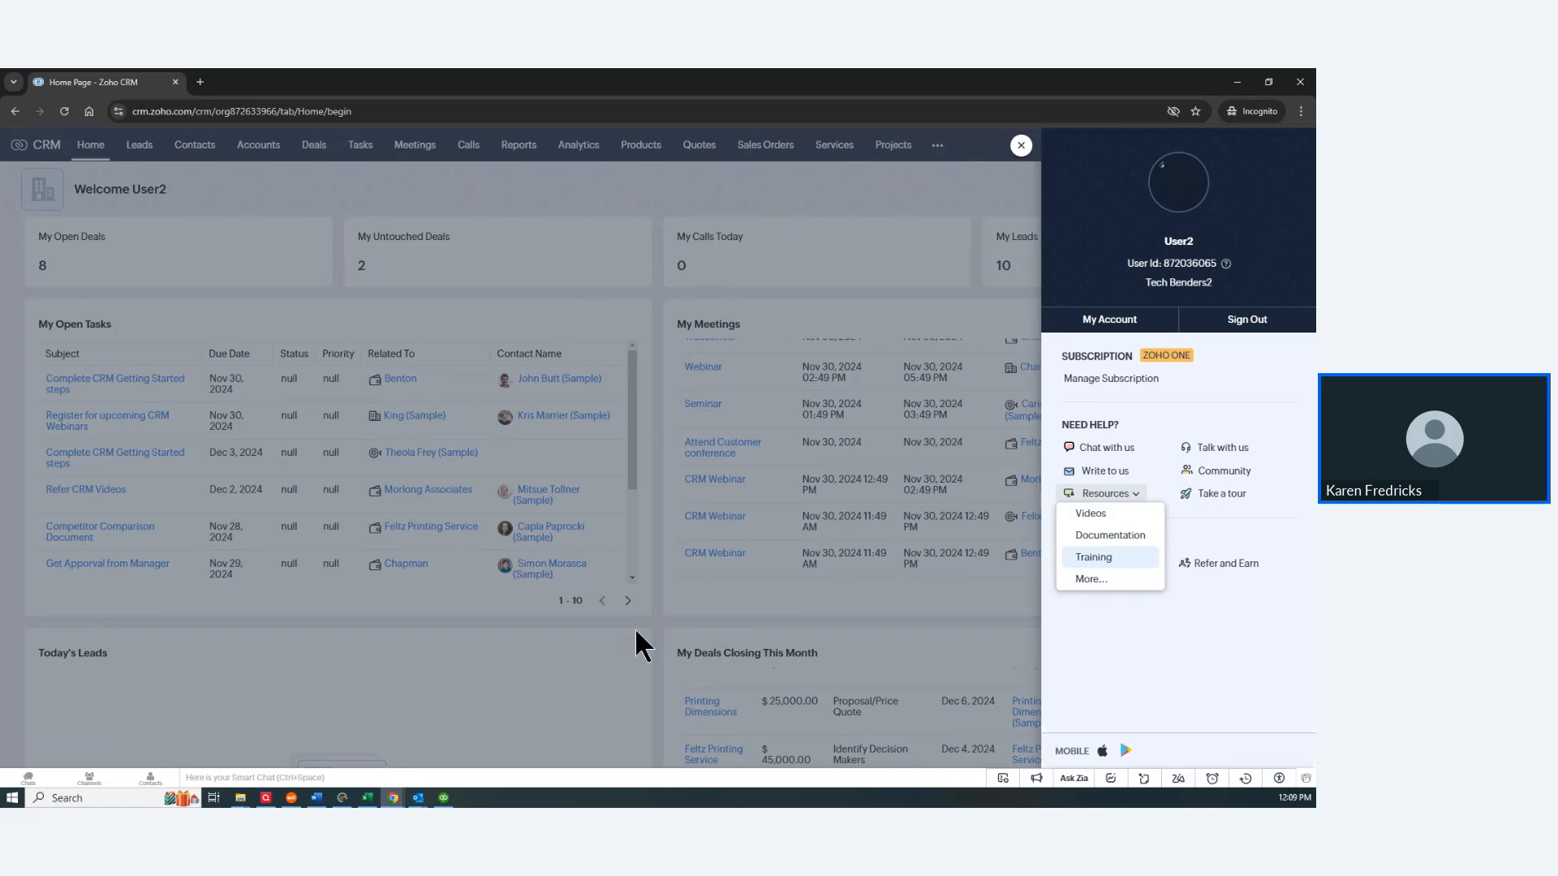
Step: Dismiss the profile panel to bring User2's home dashboard back into view
click(777, 606)
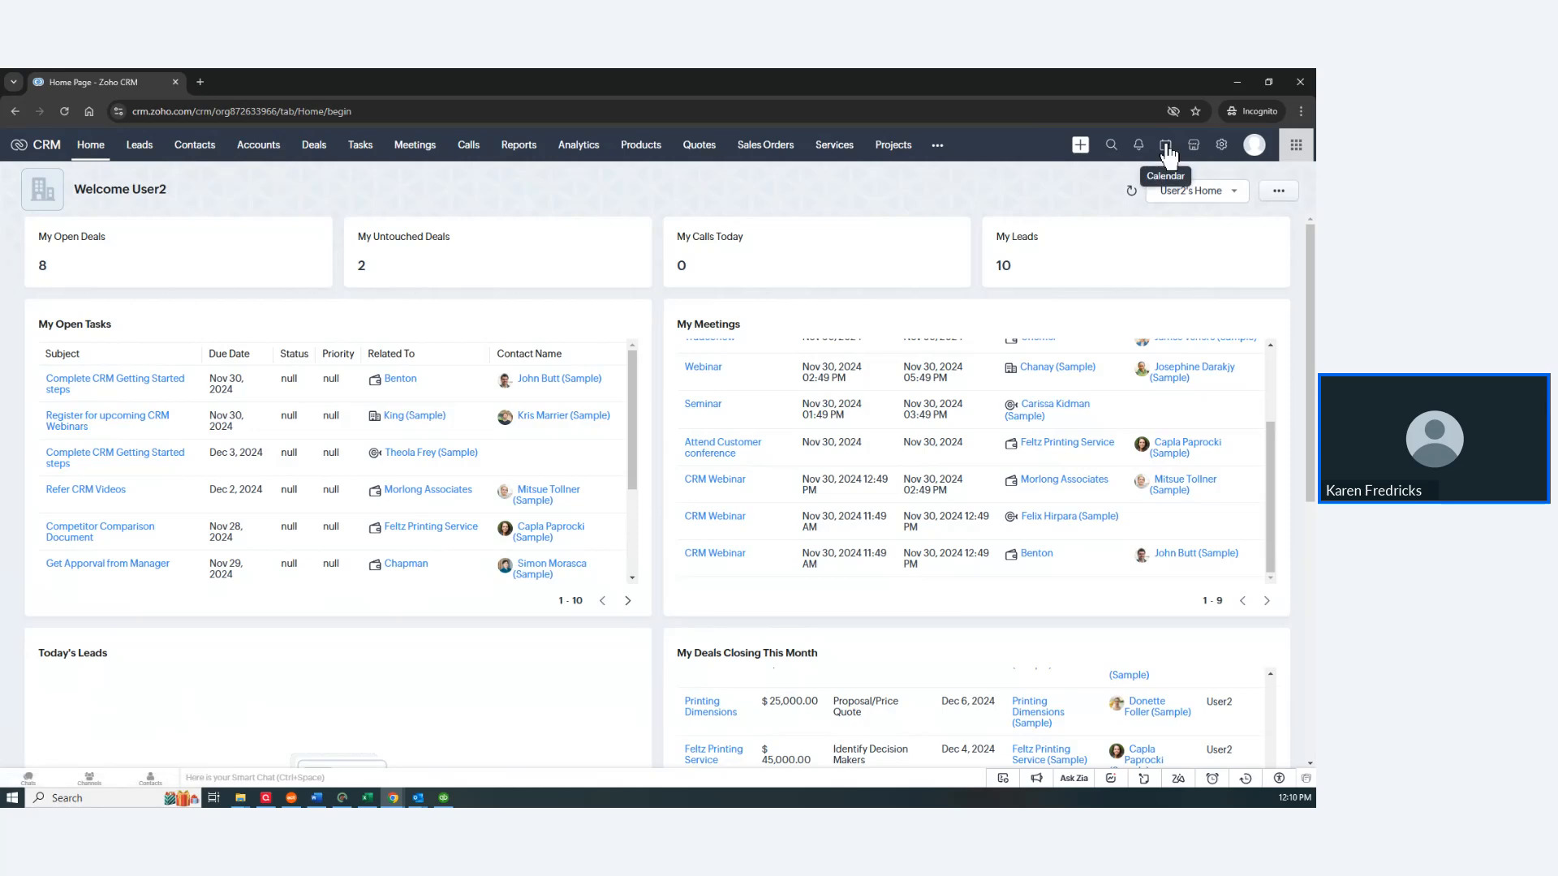
Step: In Setup, go to Modules and Fields > Tab Groups and start a New Tab Group
click(1221, 149)
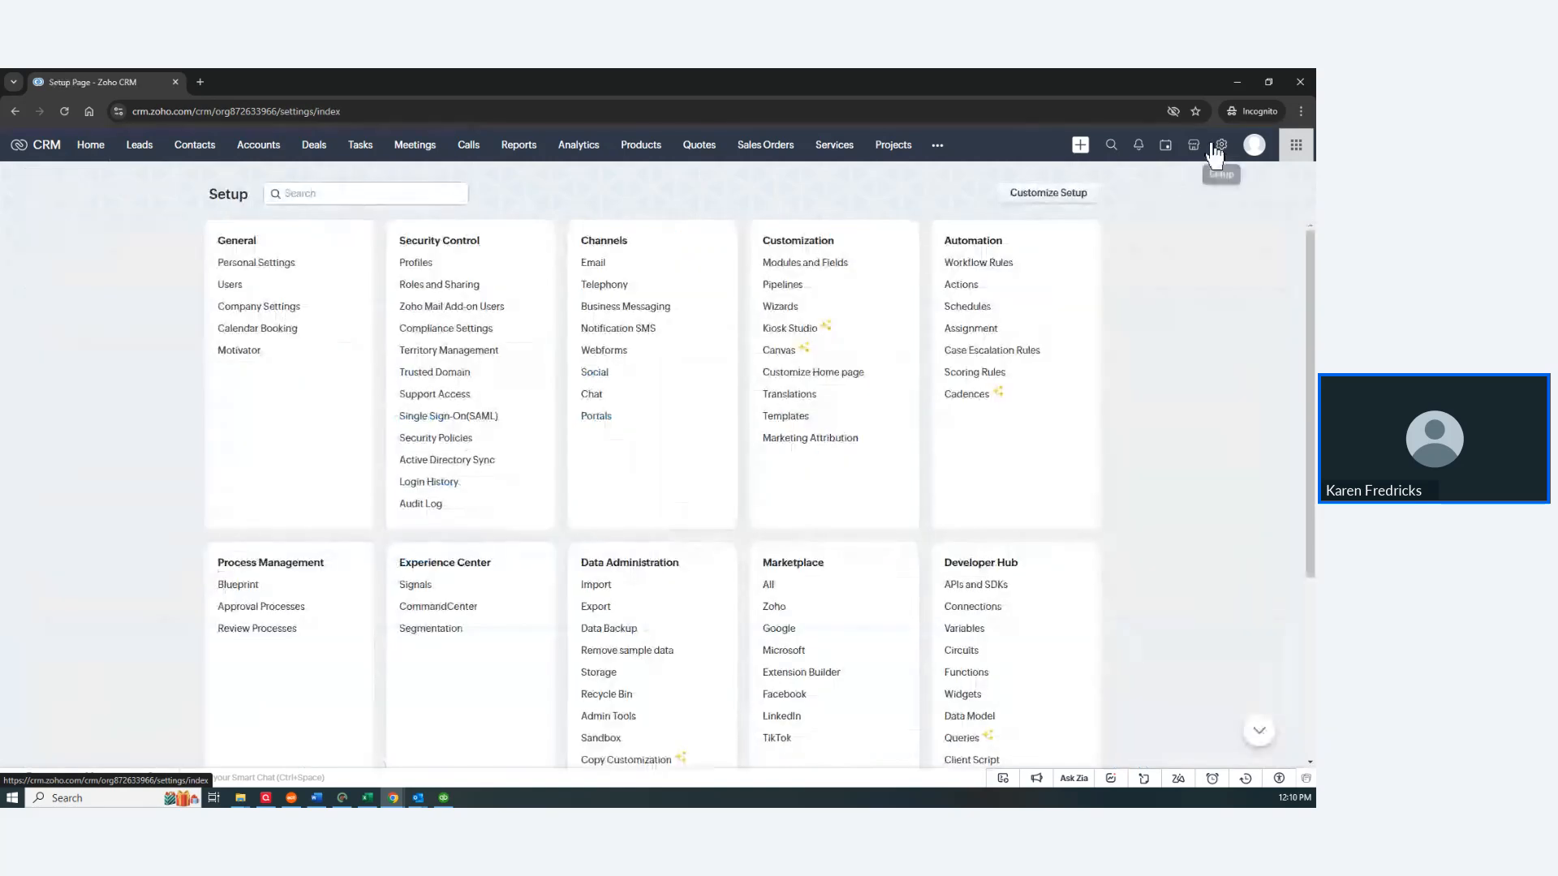
click(818, 264)
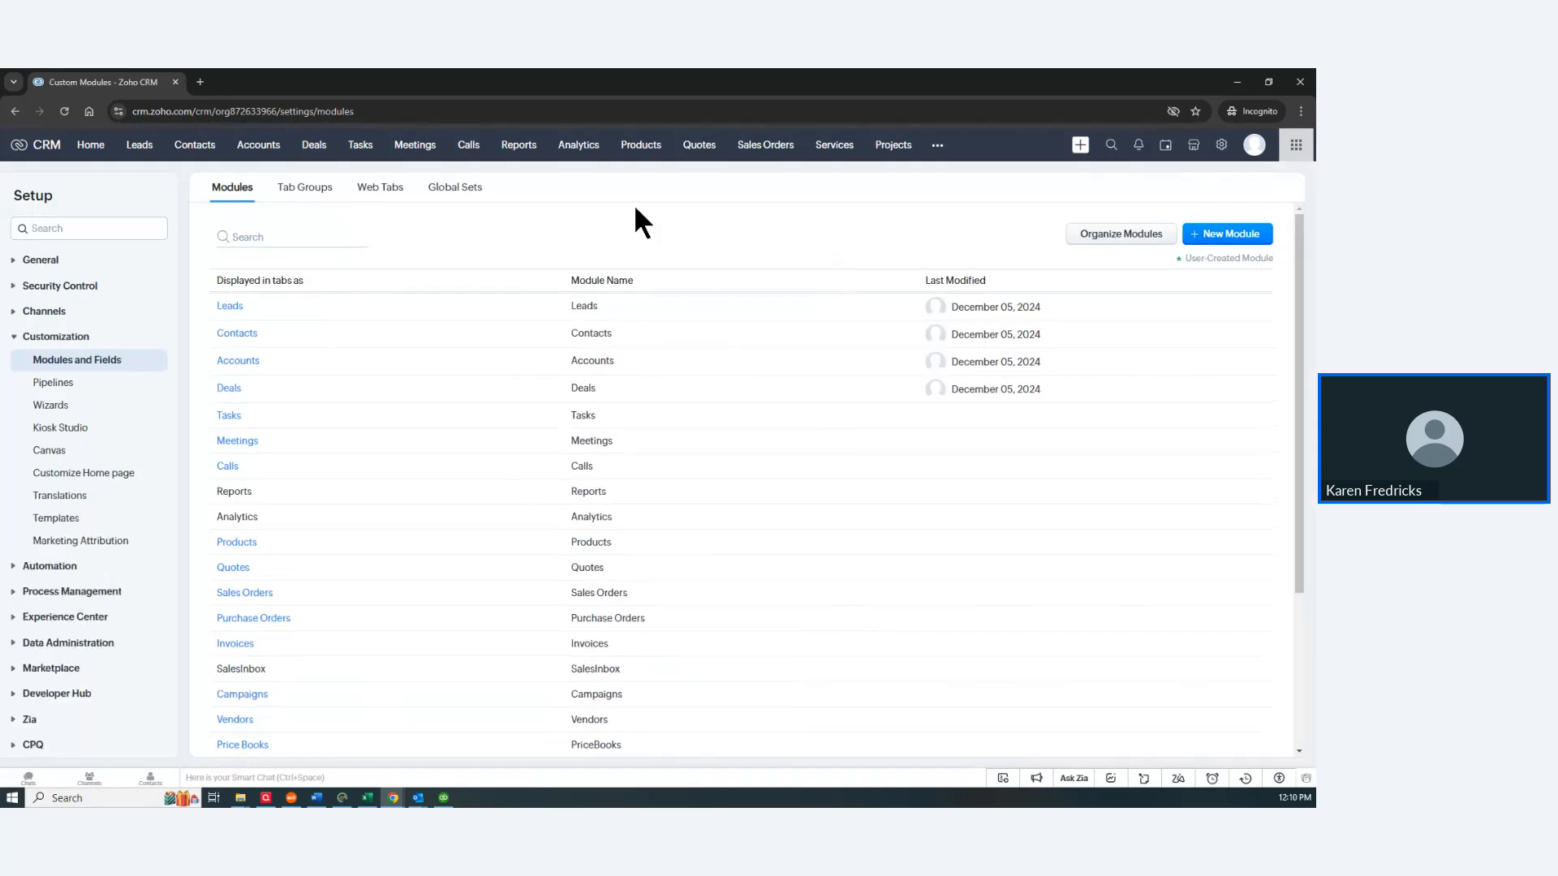
click(308, 195)
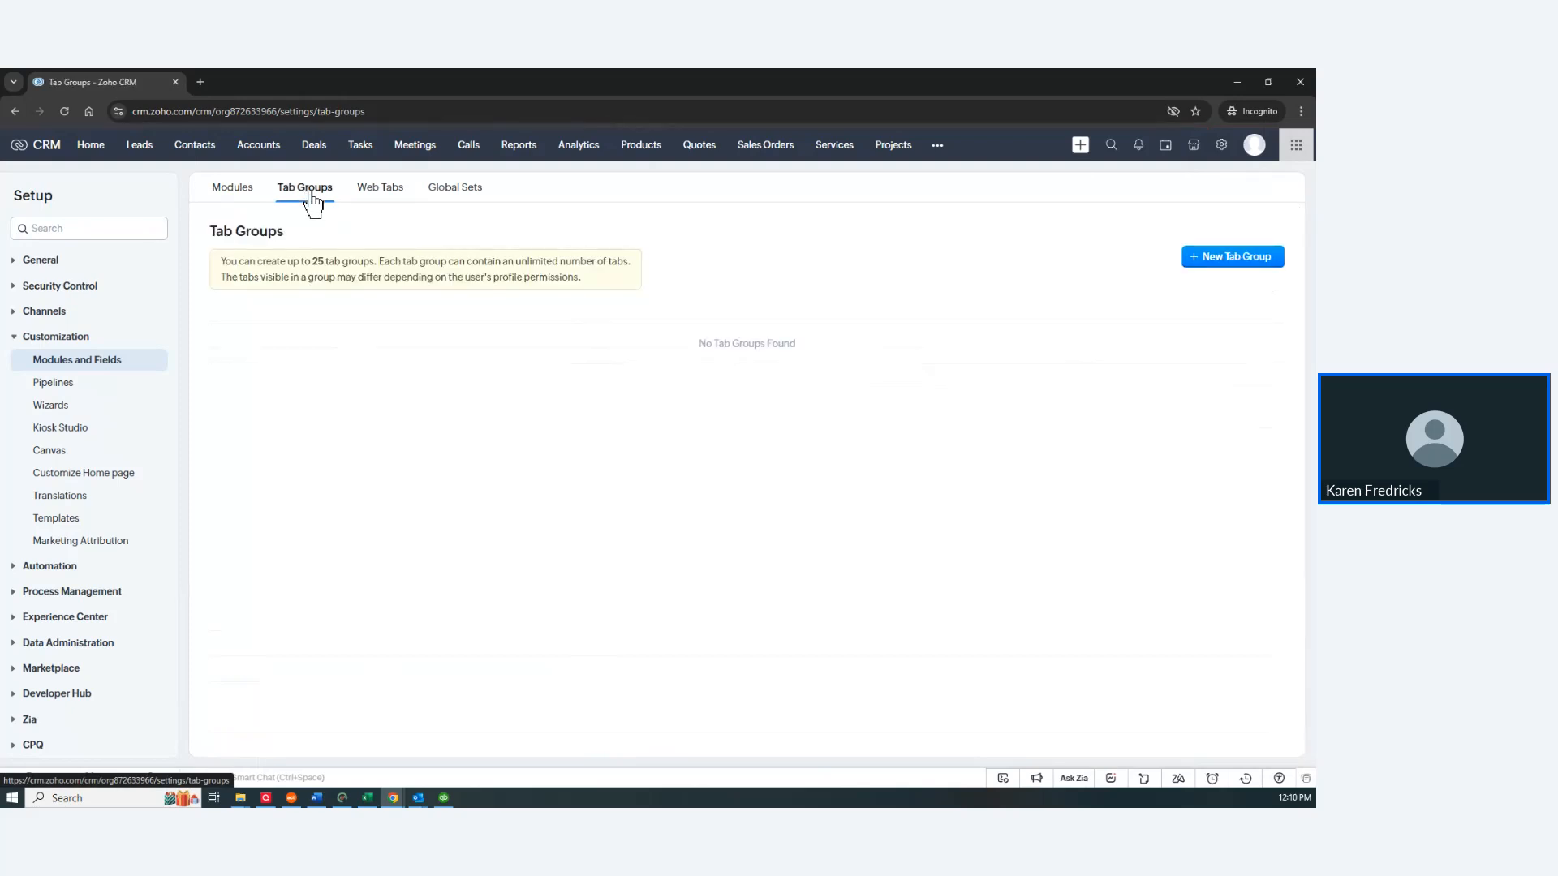
click(1231, 258)
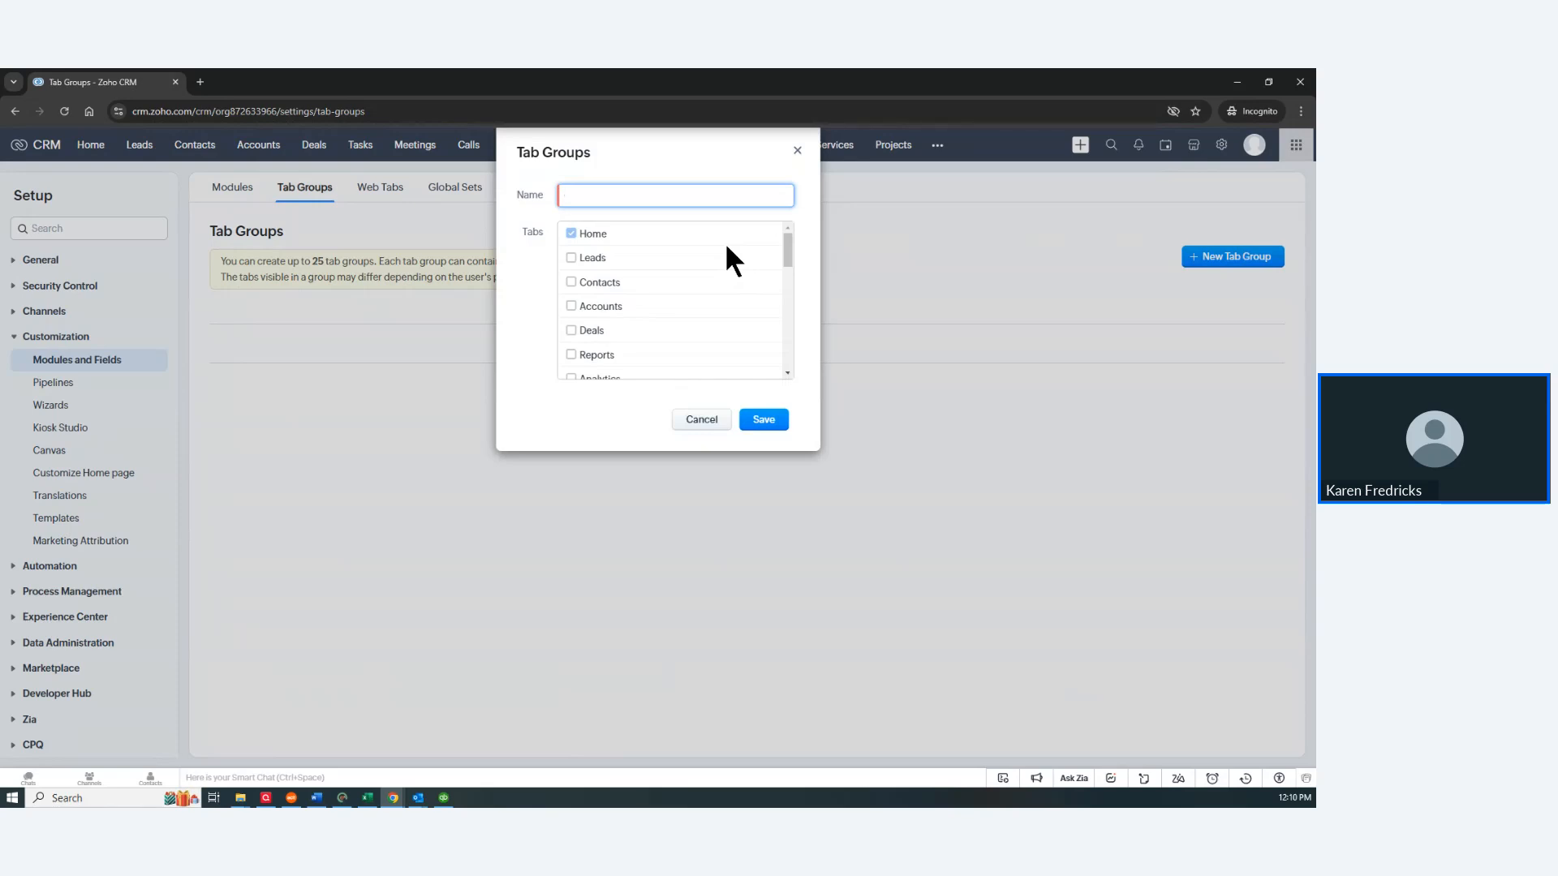
Step: Name the tab group KISS and tick Contacts, Deals, Emails, Tasks, Meetings and Calls
text(KISS)
click(571, 283)
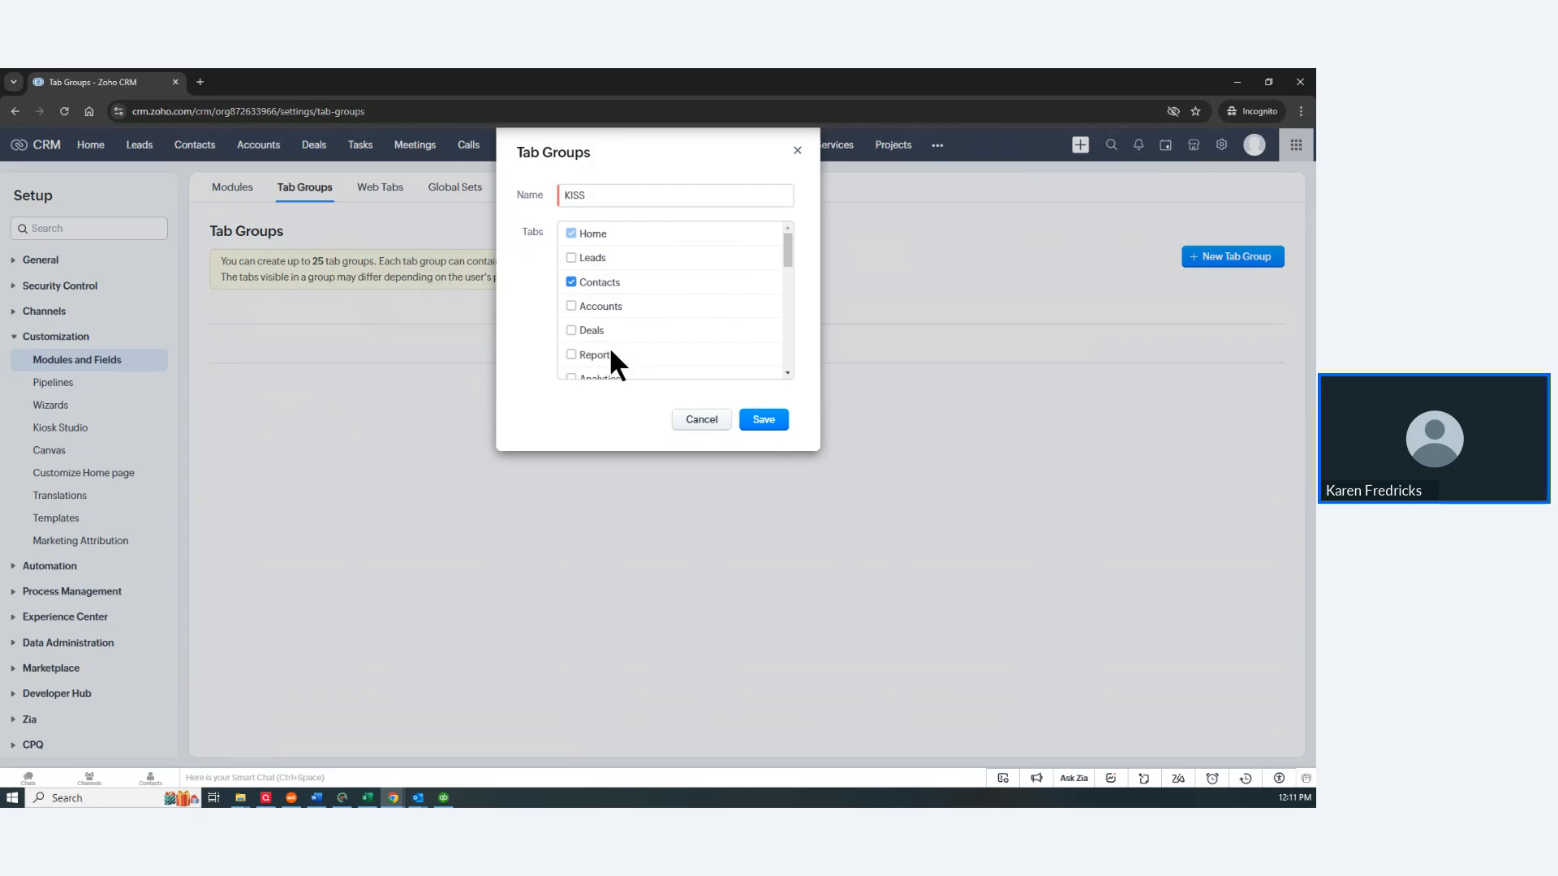
click(572, 330)
drag(781, 243, 784, 326)
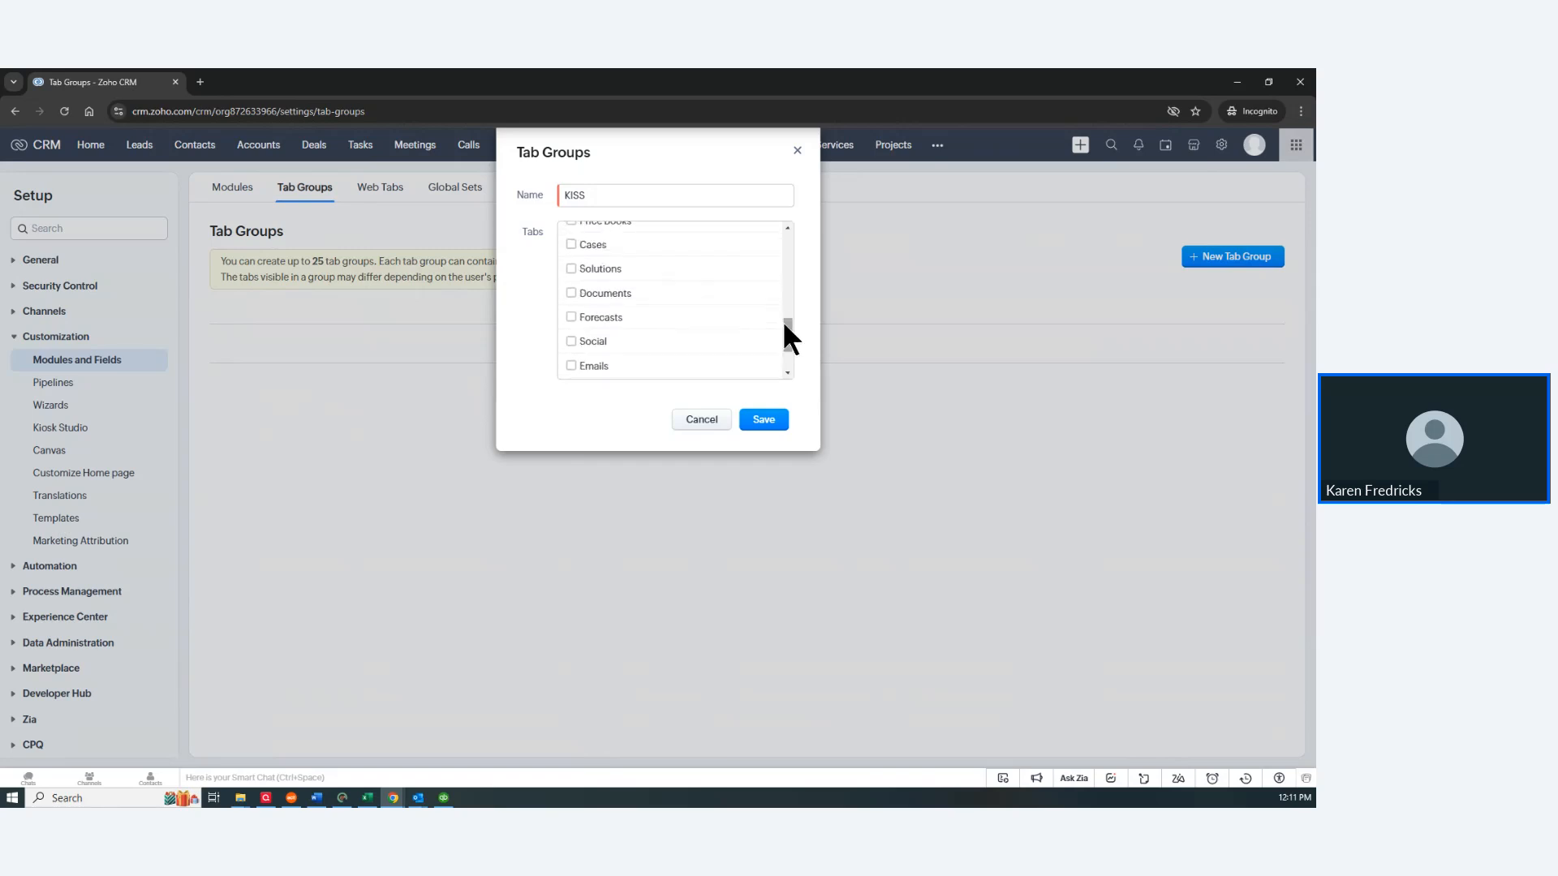
click(572, 367)
drag(786, 332, 795, 358)
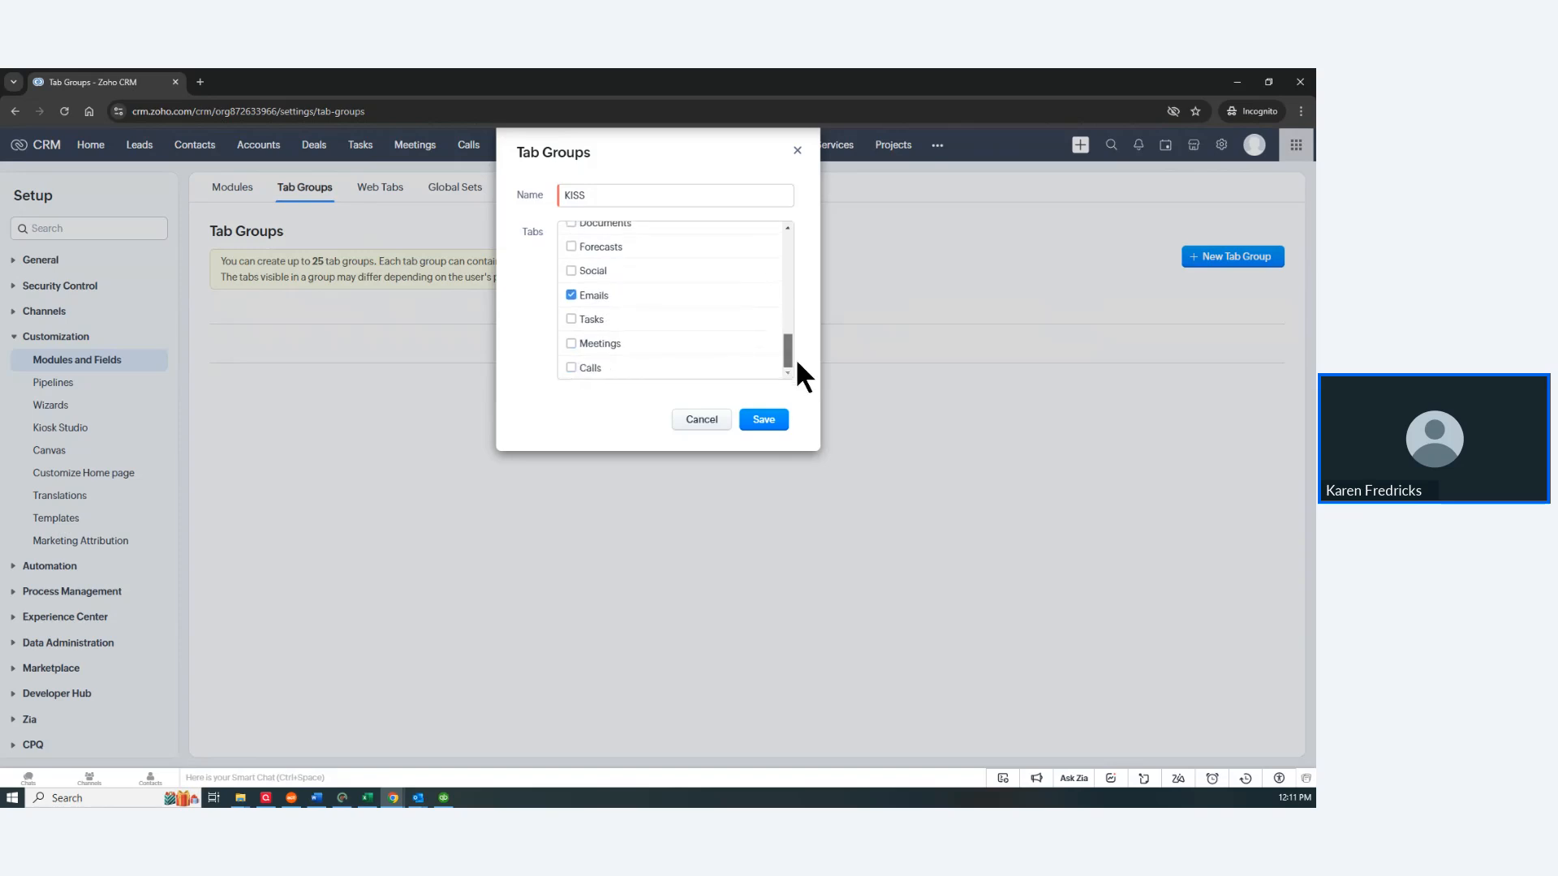
click(570, 319)
click(570, 343)
click(572, 367)
Step: Save the KISS tab group and pick KISS from the All Tabs dropdown
click(771, 423)
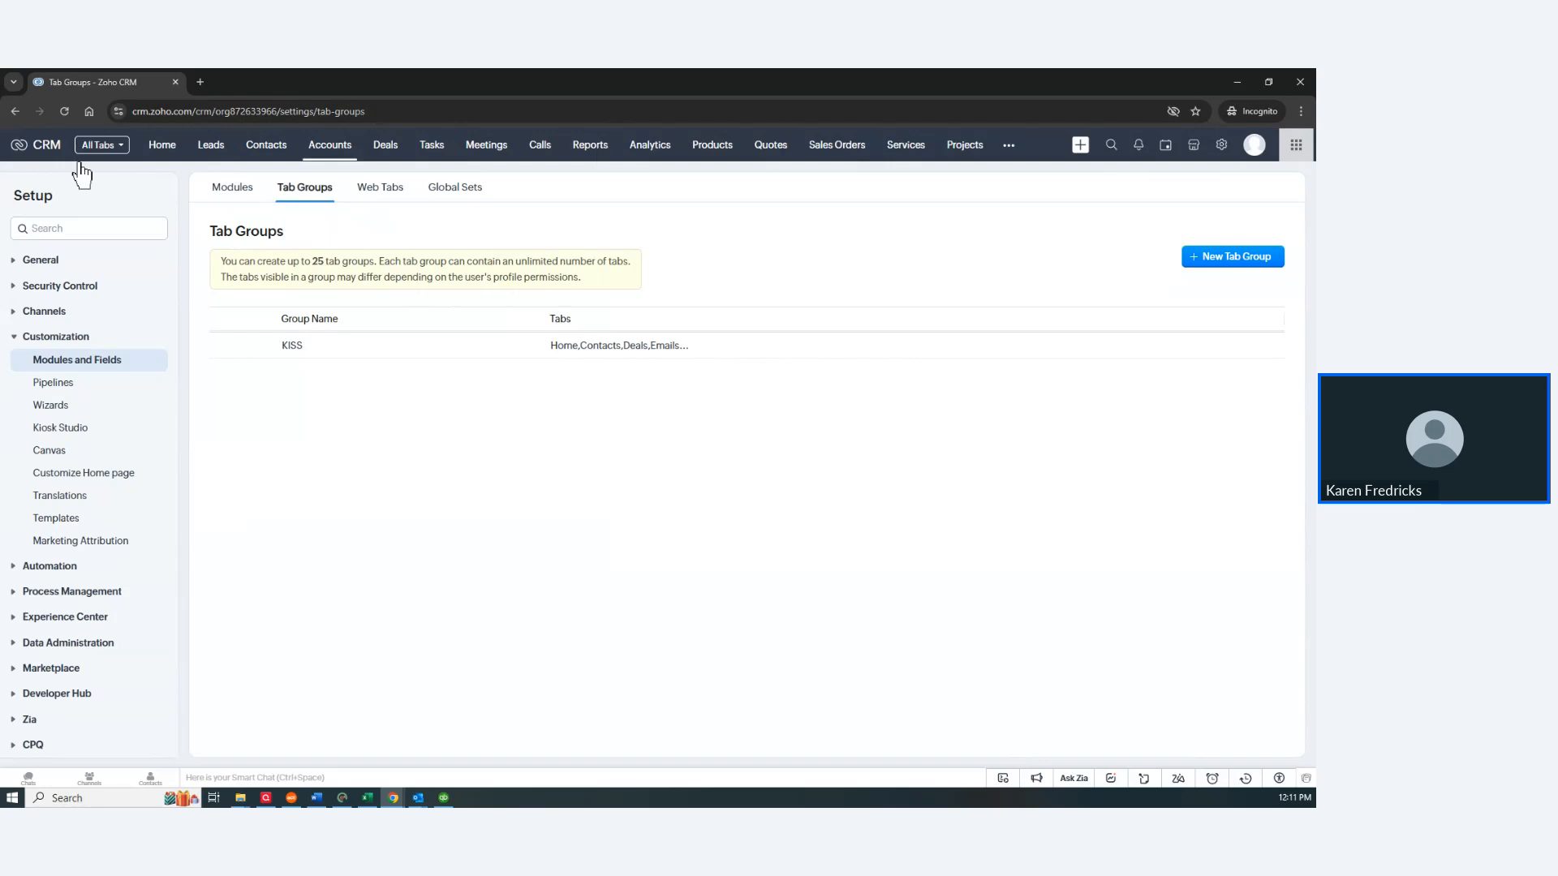
click(98, 146)
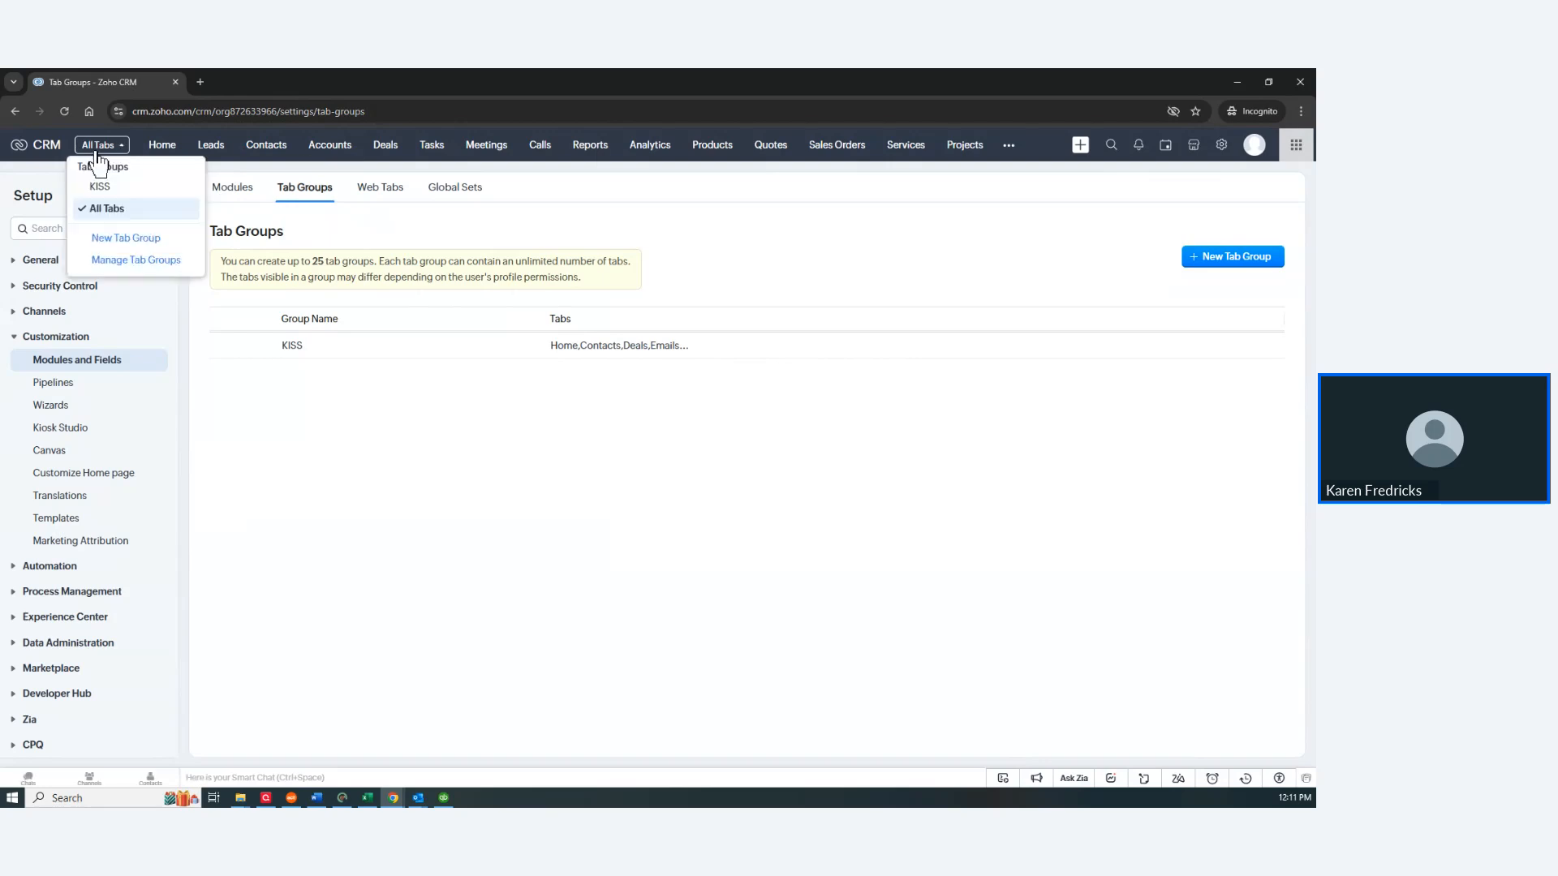
click(99, 187)
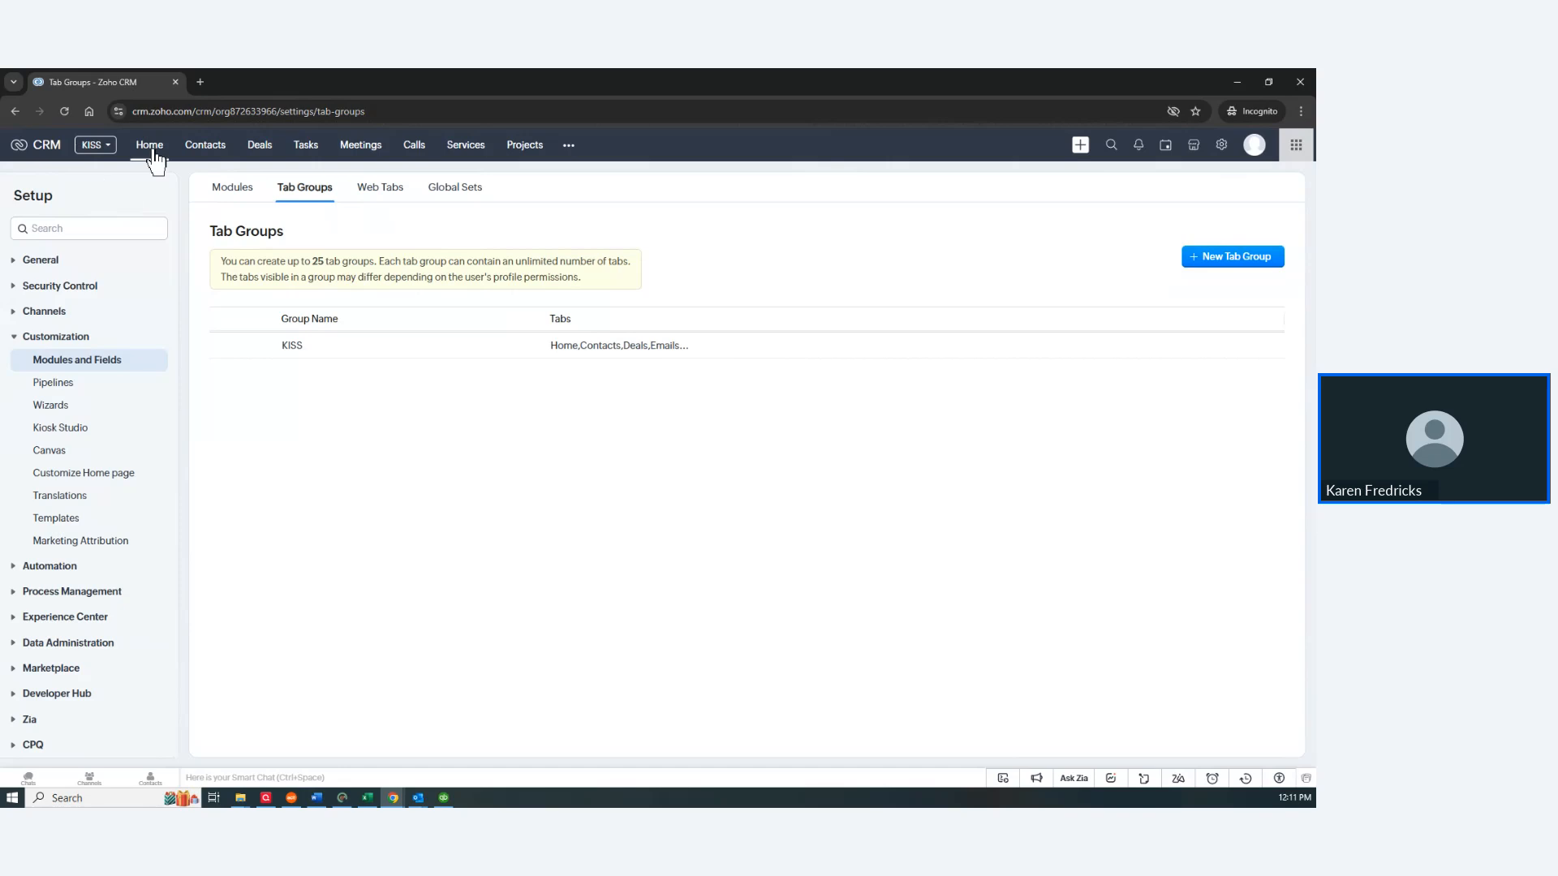
Step: Open Contacts and change the Records View from canvas to List View
click(198, 151)
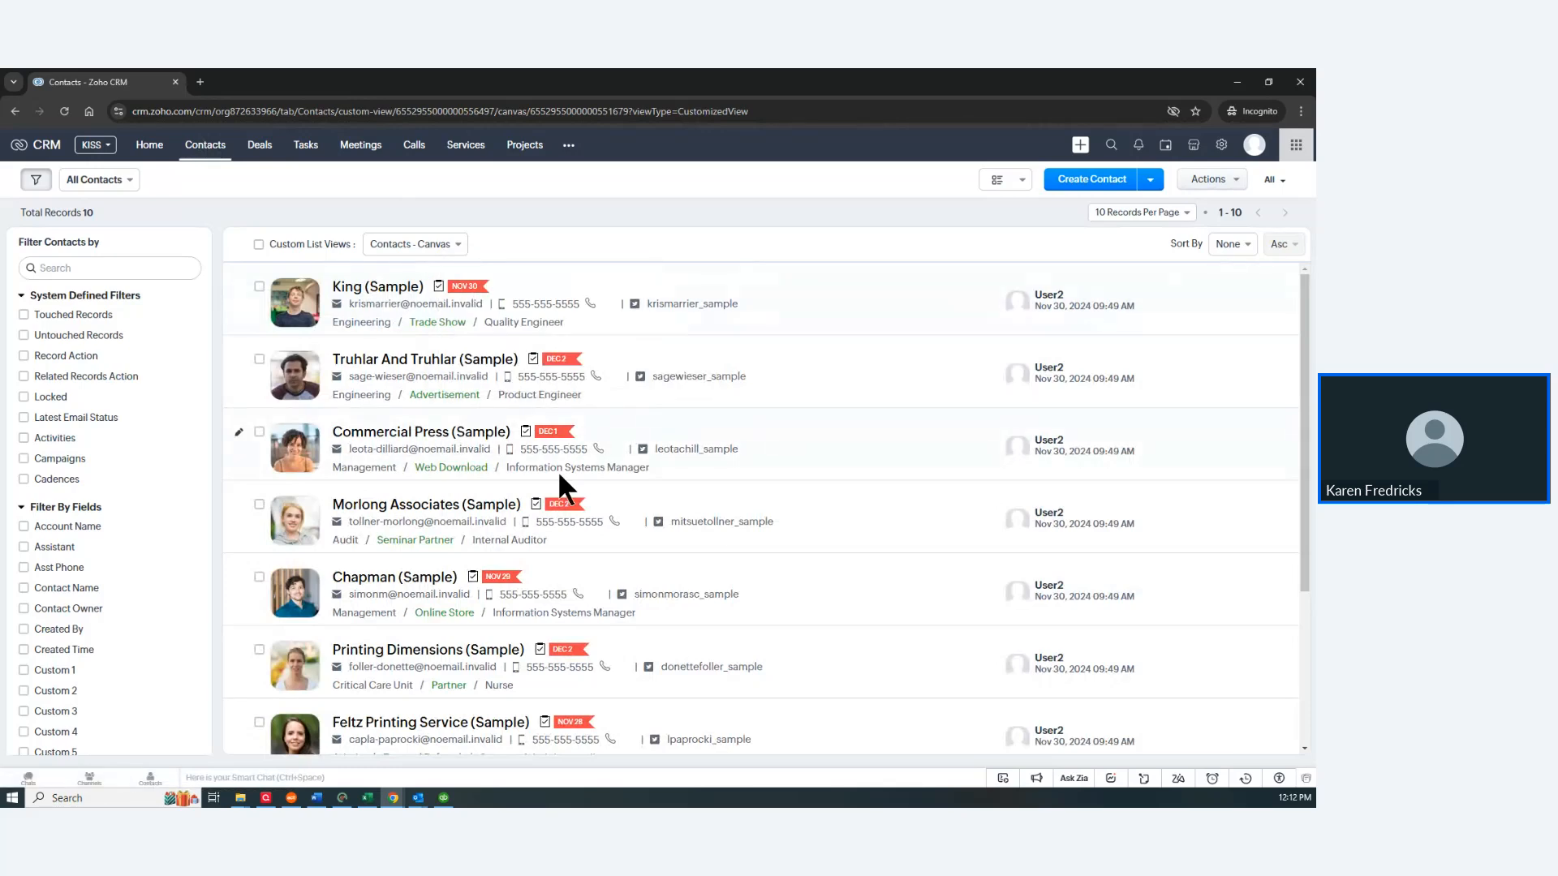
click(1002, 182)
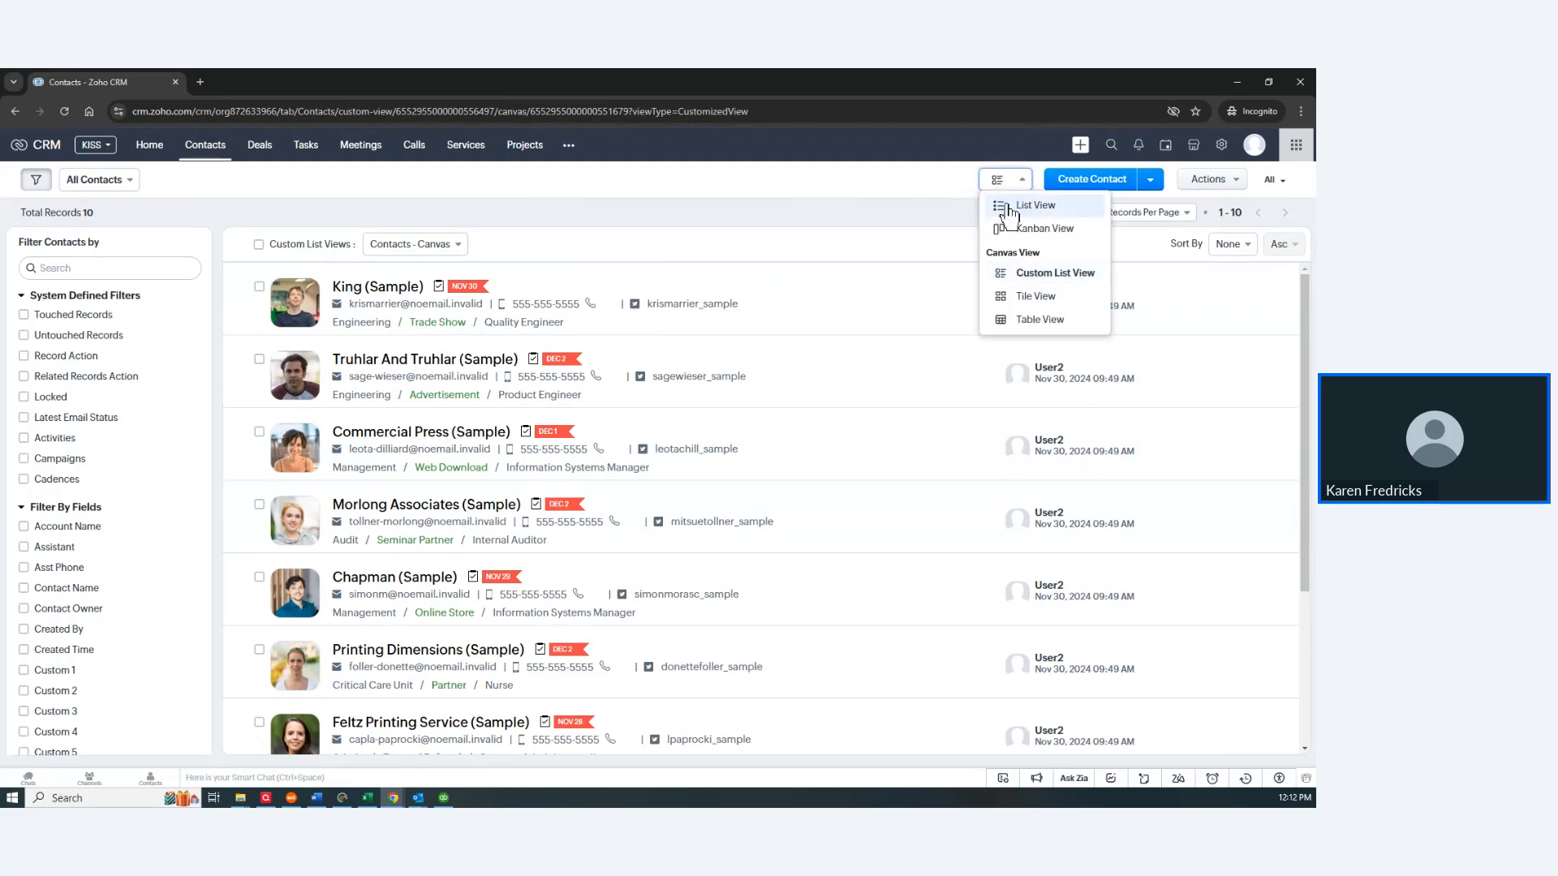
click(1009, 209)
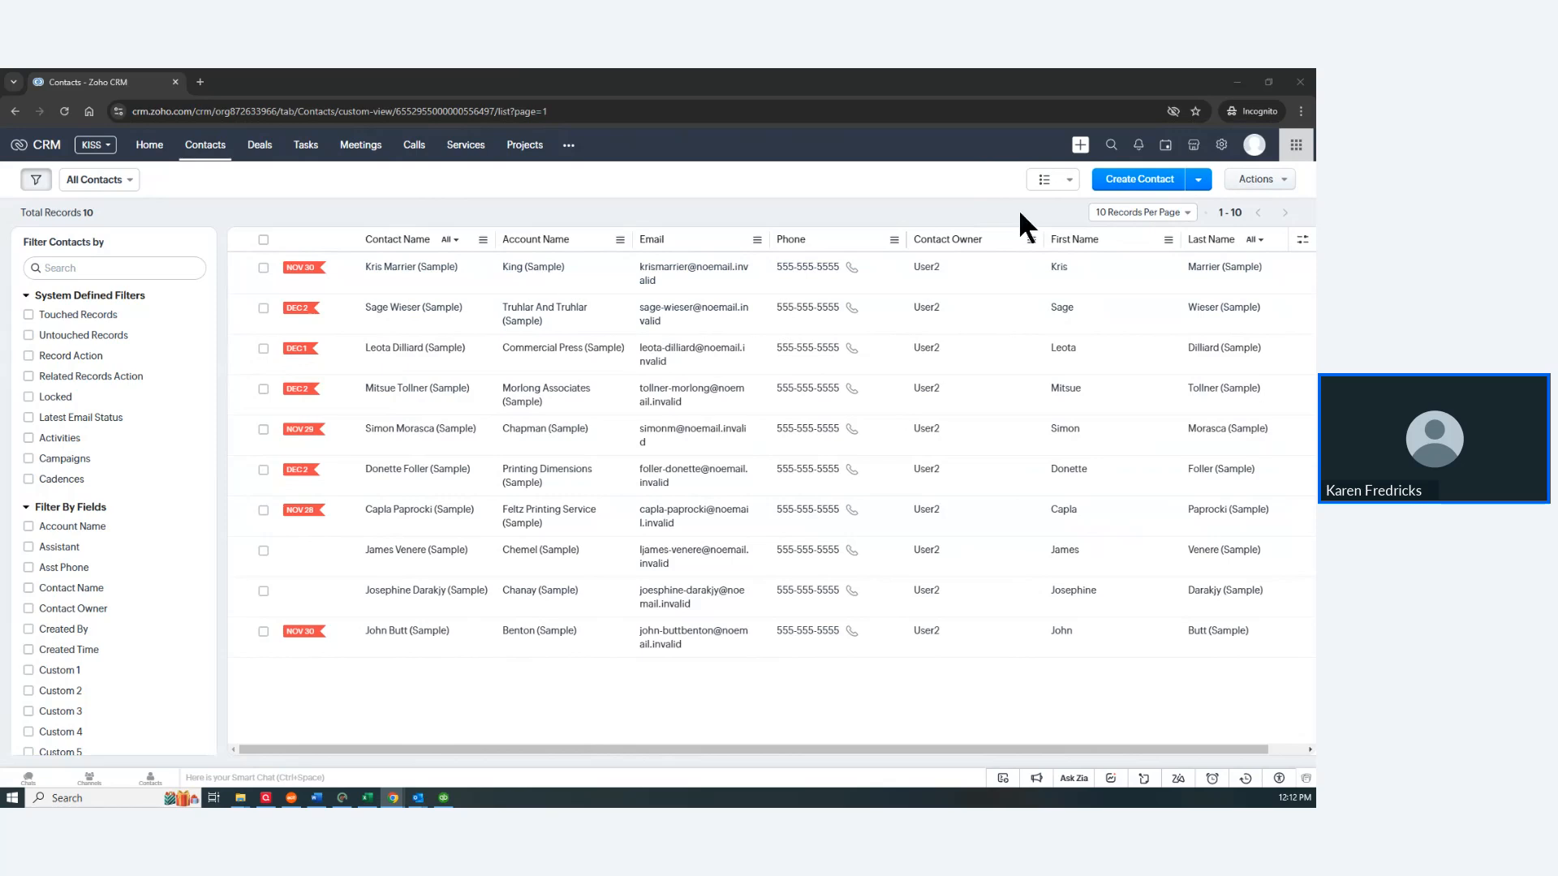
Step: In Manage Columns, hide First Name and Last Name, and add Secondary Email found by searching 'em'
click(1303, 241)
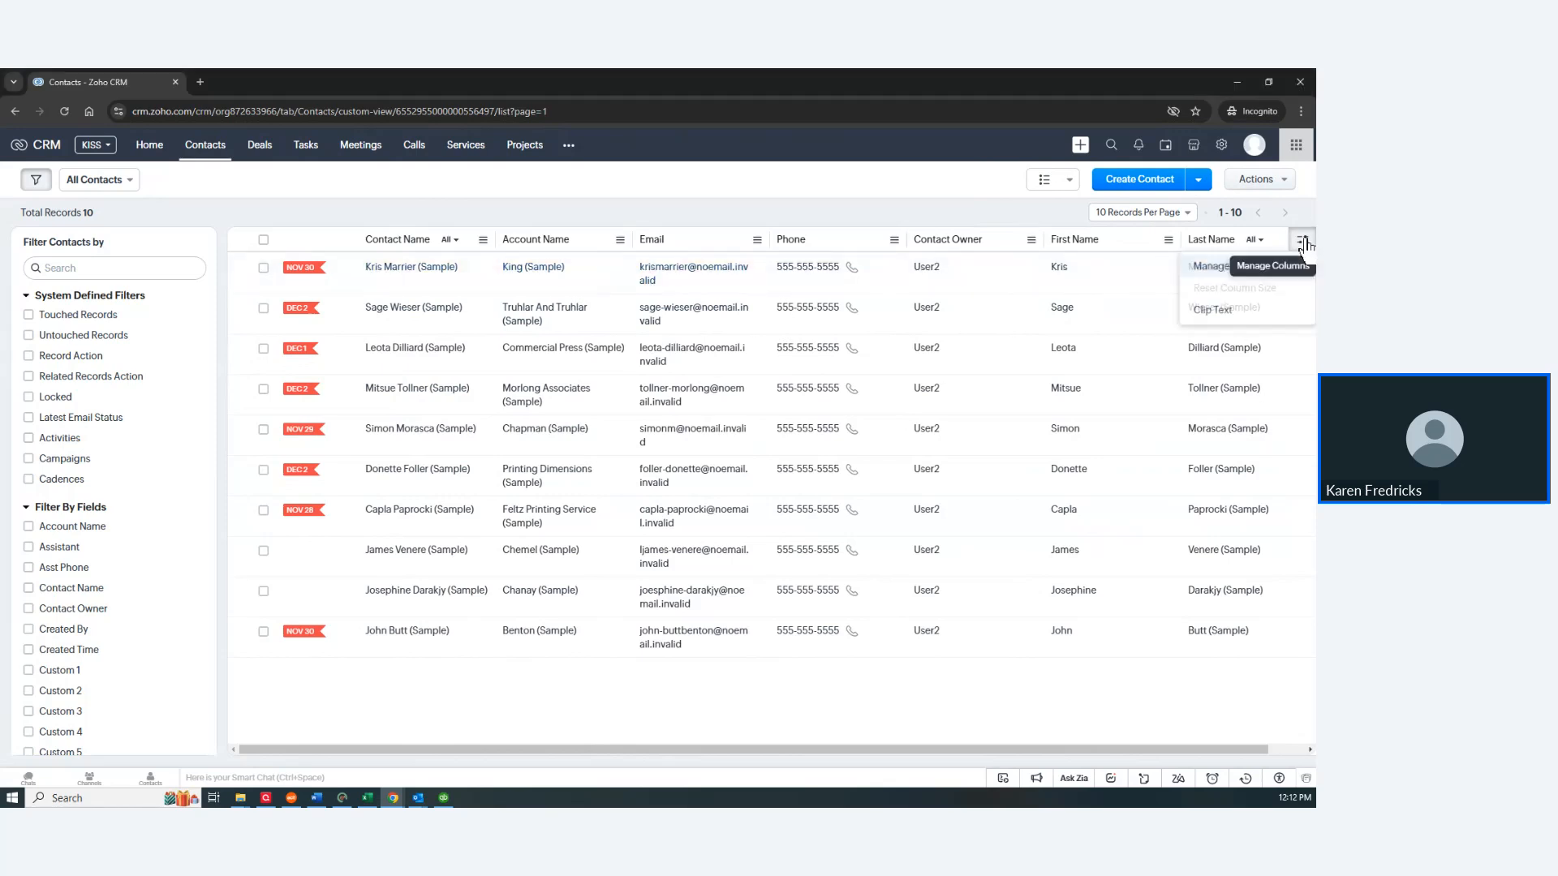
click(1222, 268)
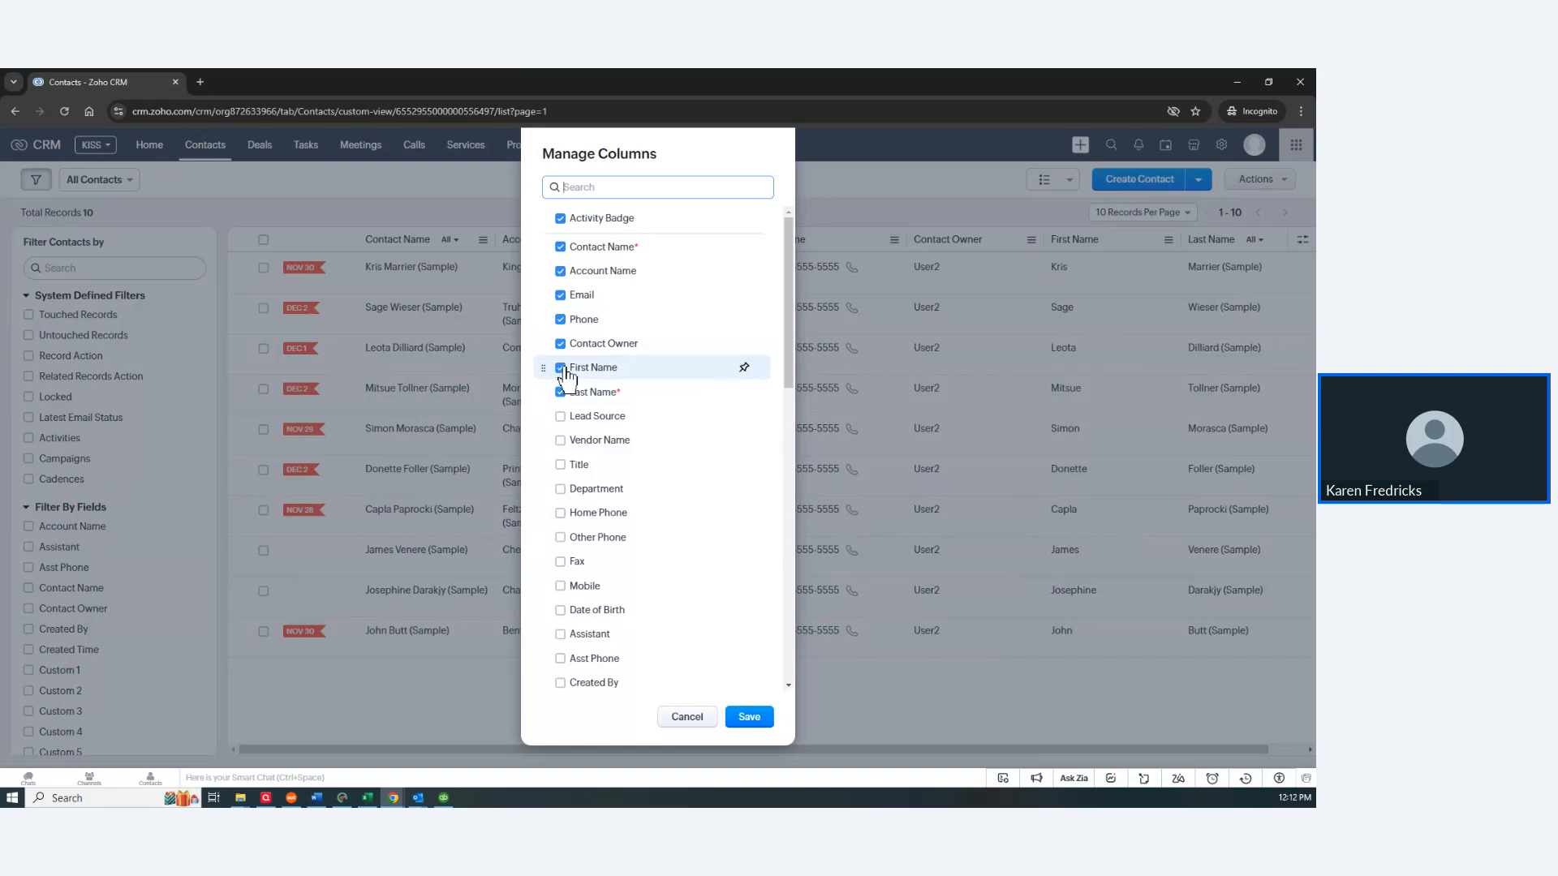
mouse_move(579, 402)
mouse_down()
mouse_move(560, 379)
mouse_move(566, 398)
mouse_up()
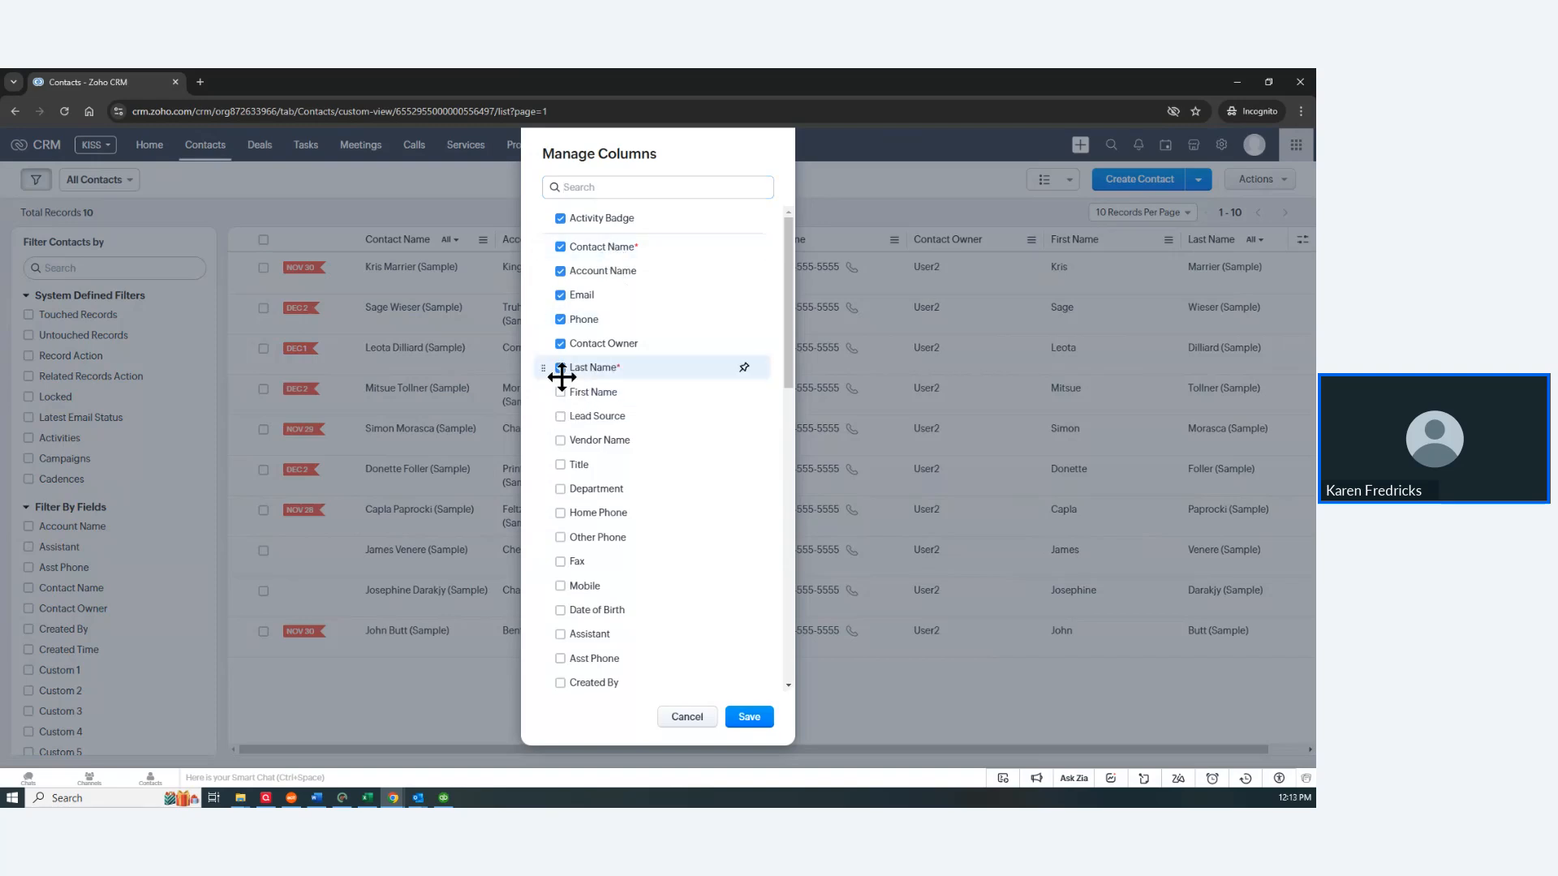
click(560, 370)
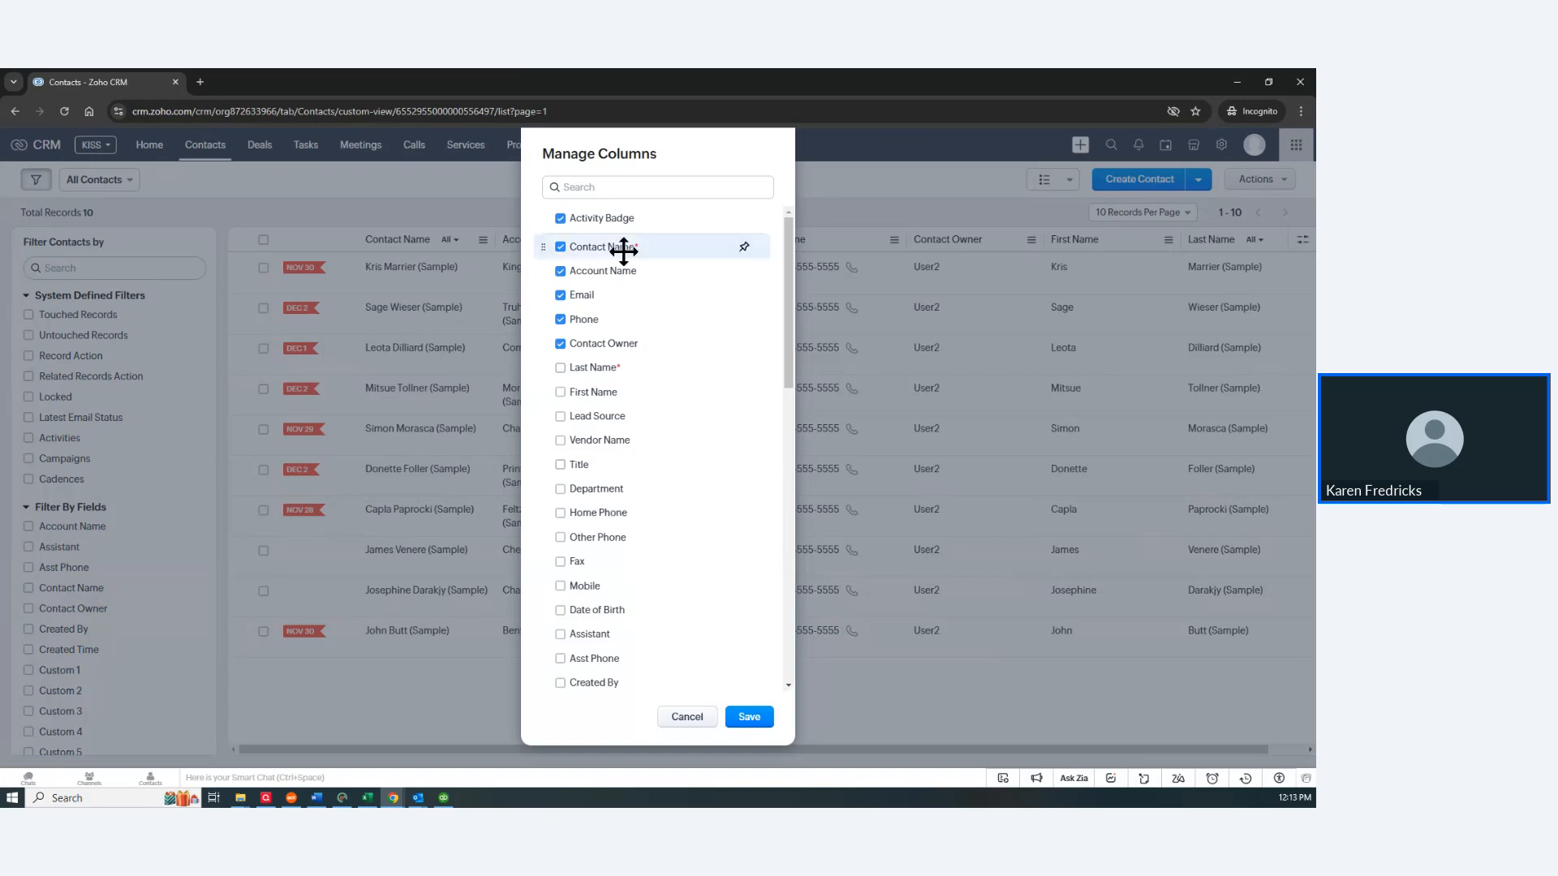
click(584, 187)
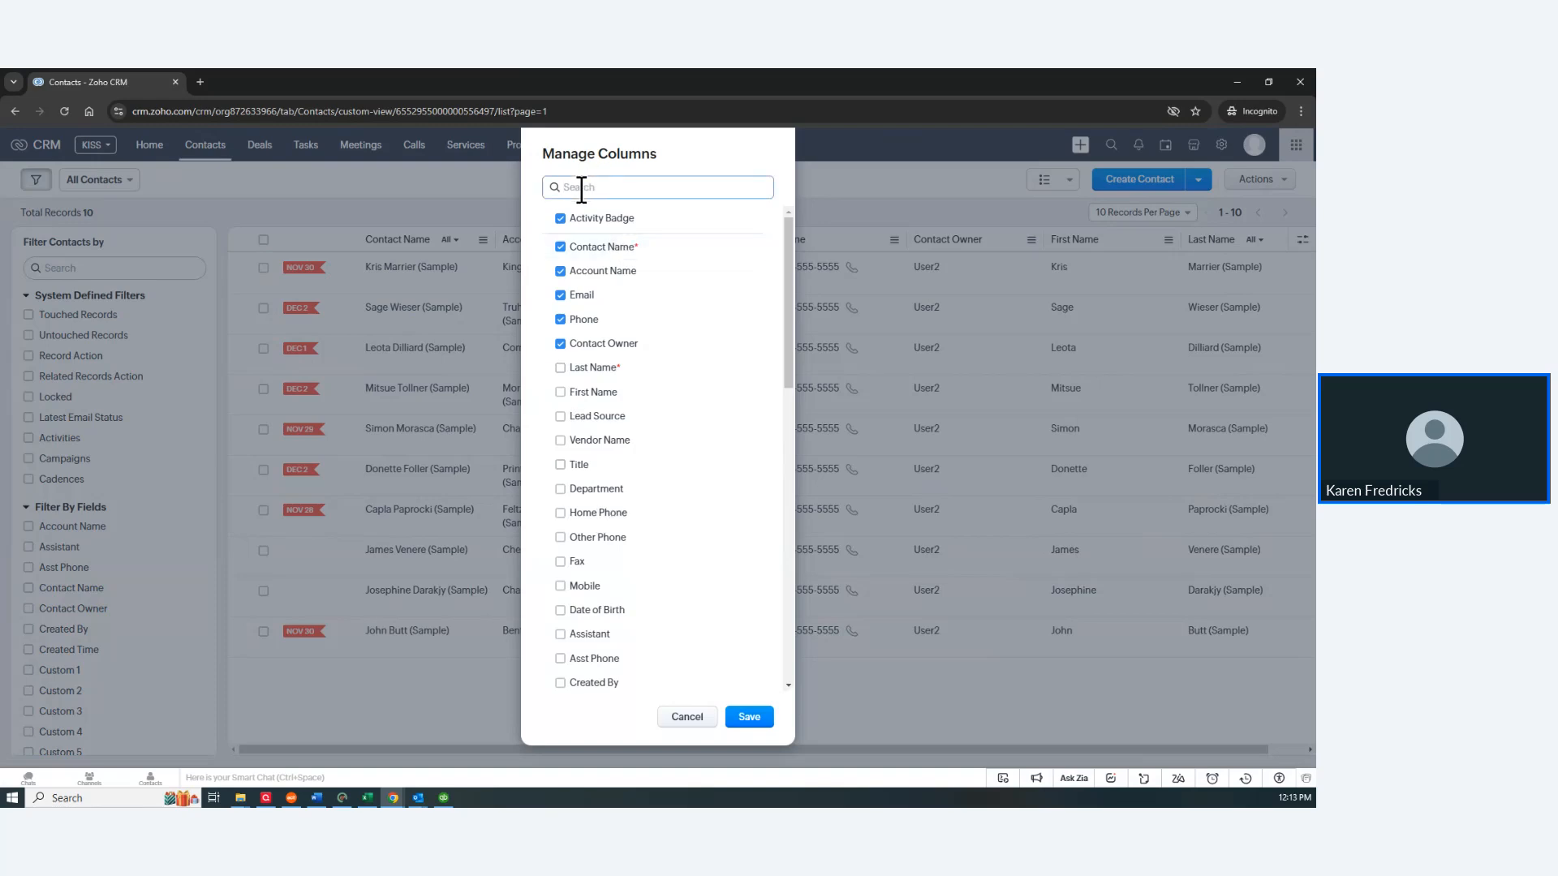
text(em)
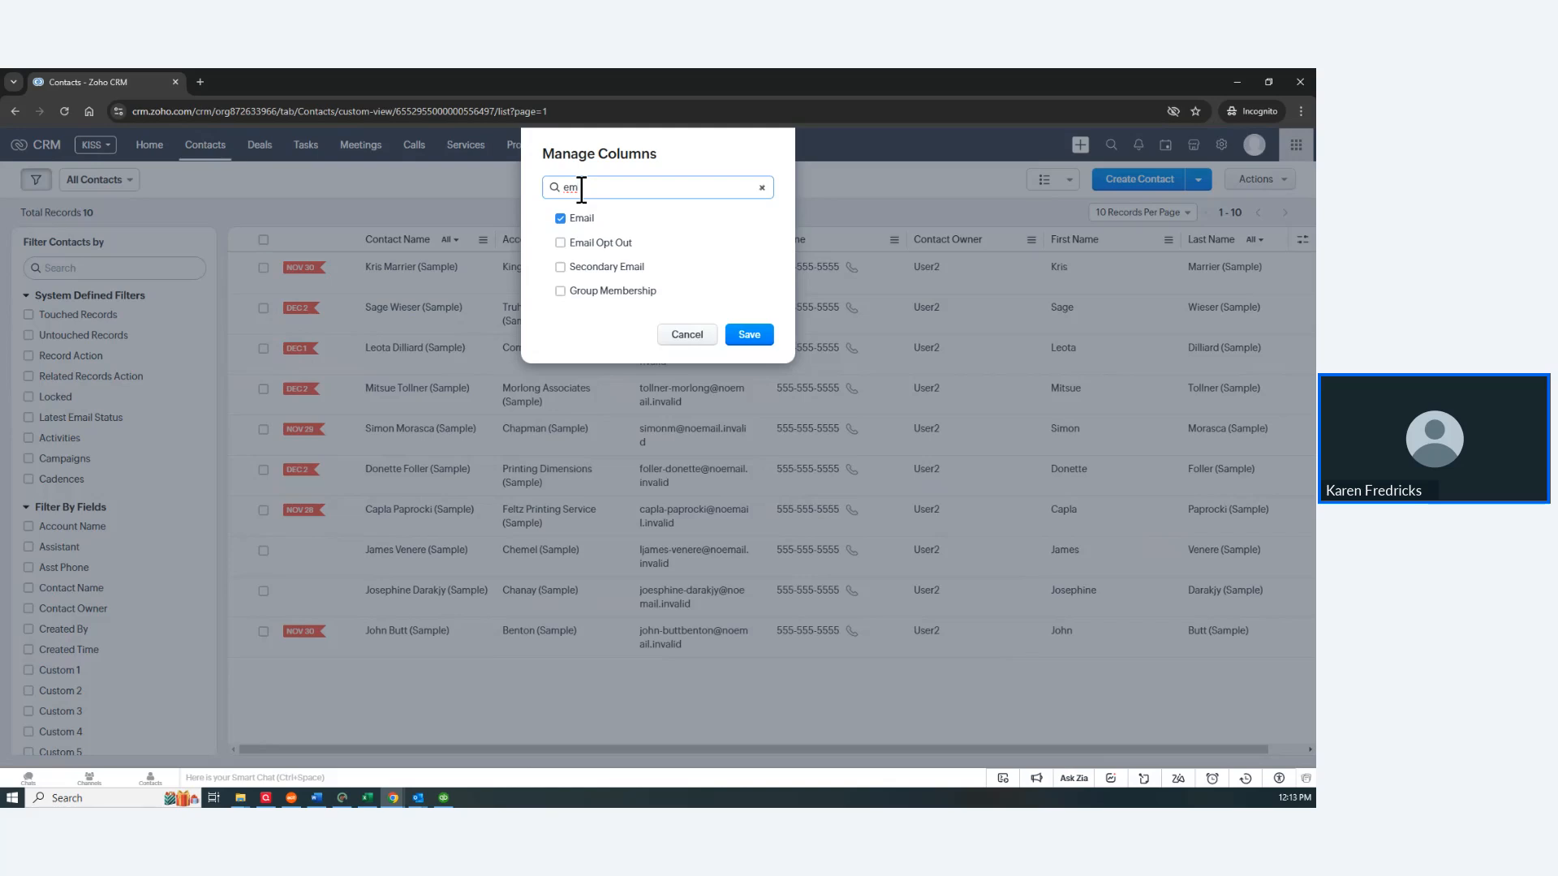
click(558, 267)
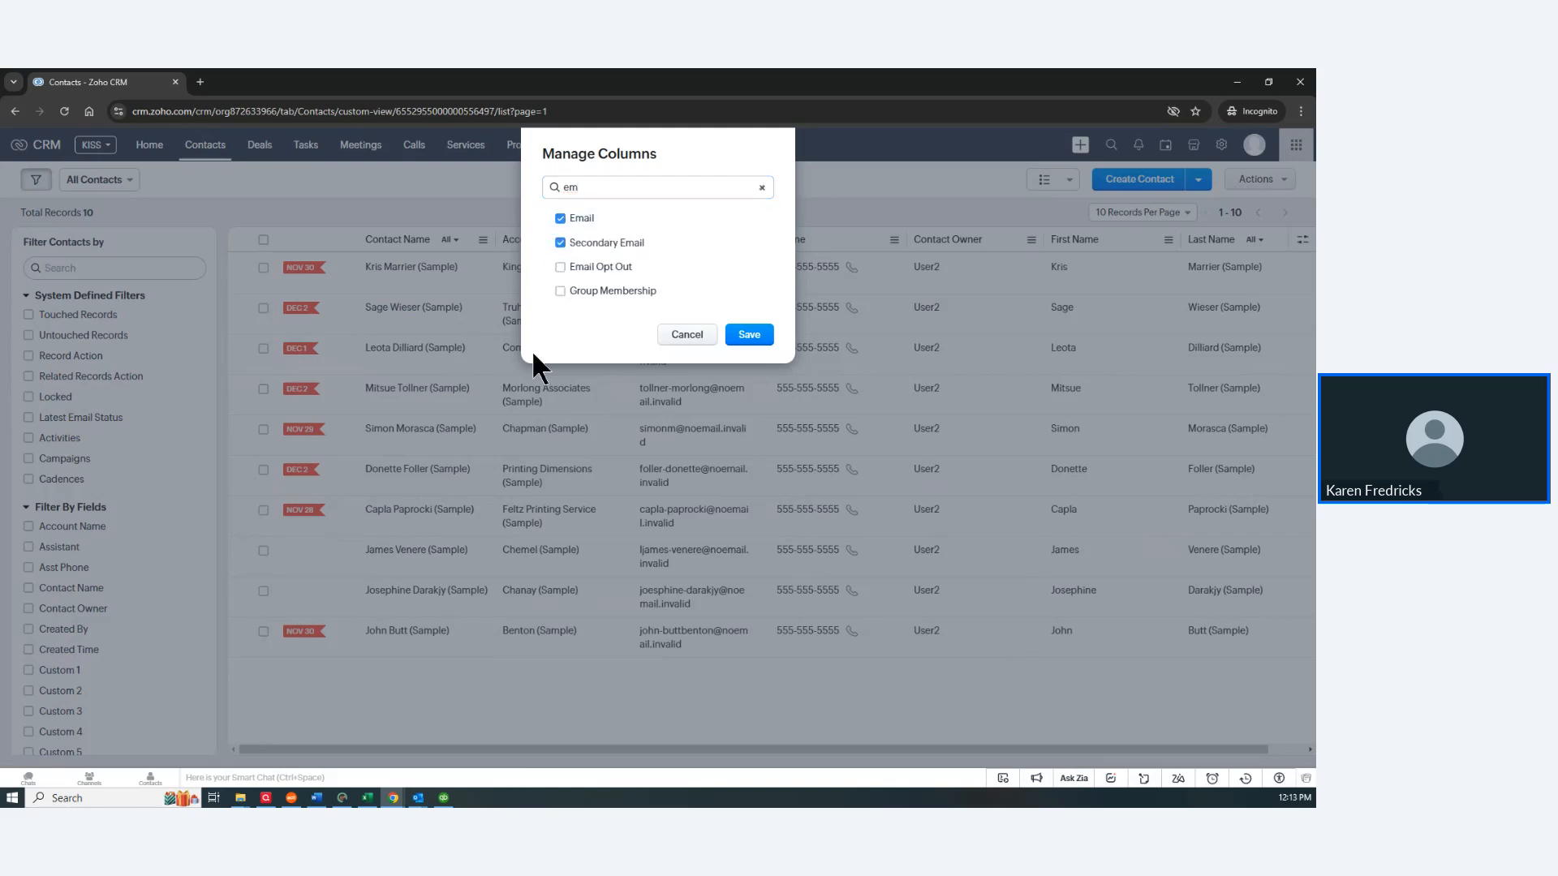
click(749, 336)
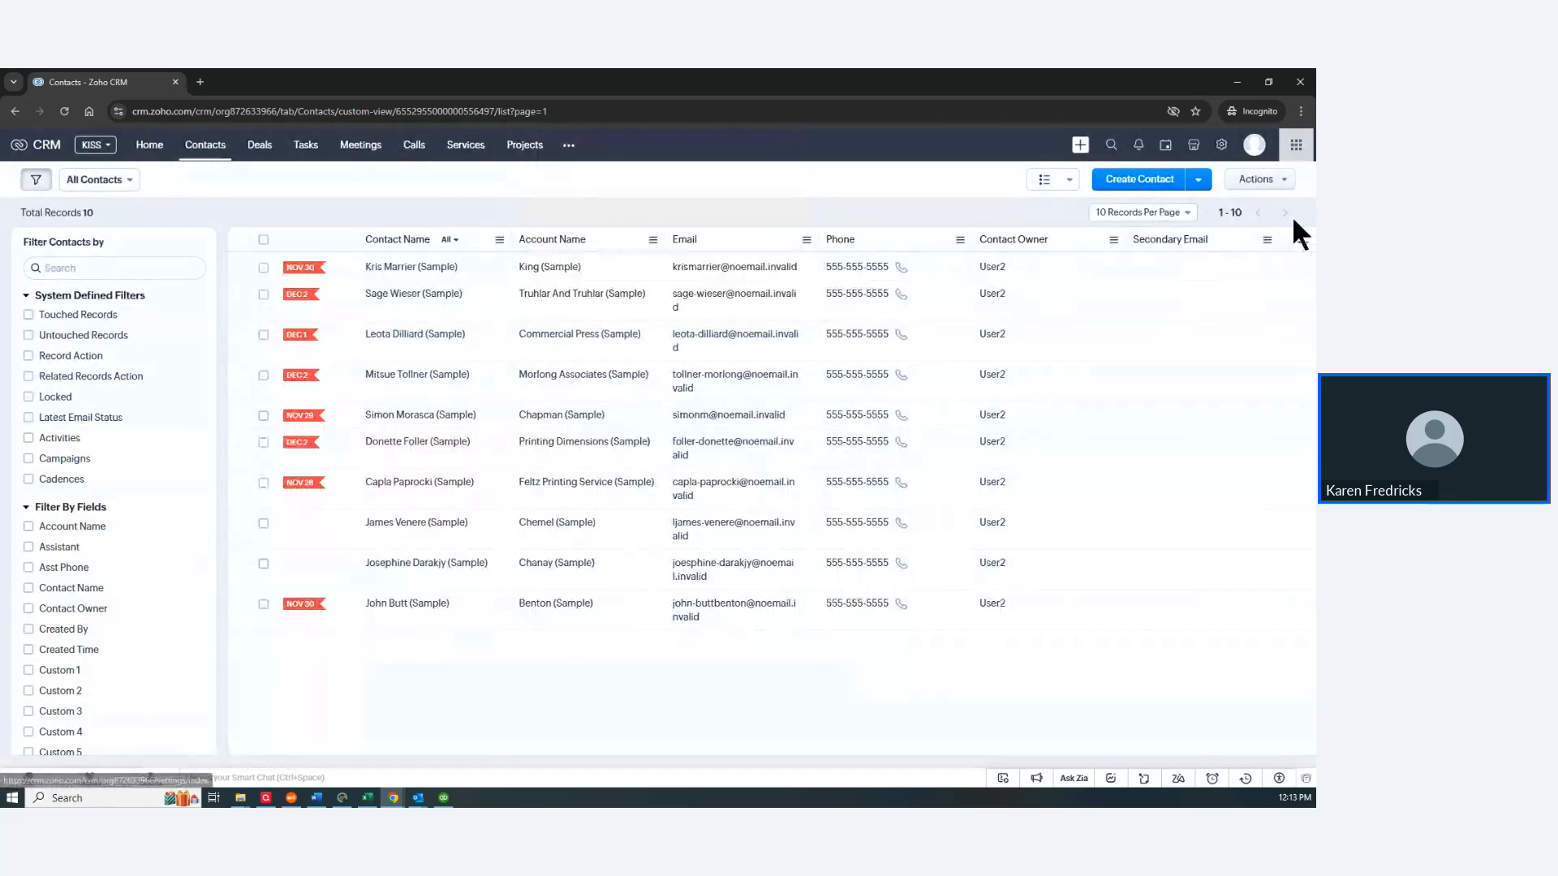
Step: Reorder the columns so Email follows Contact Owner, and add a Web Site column
click(1302, 240)
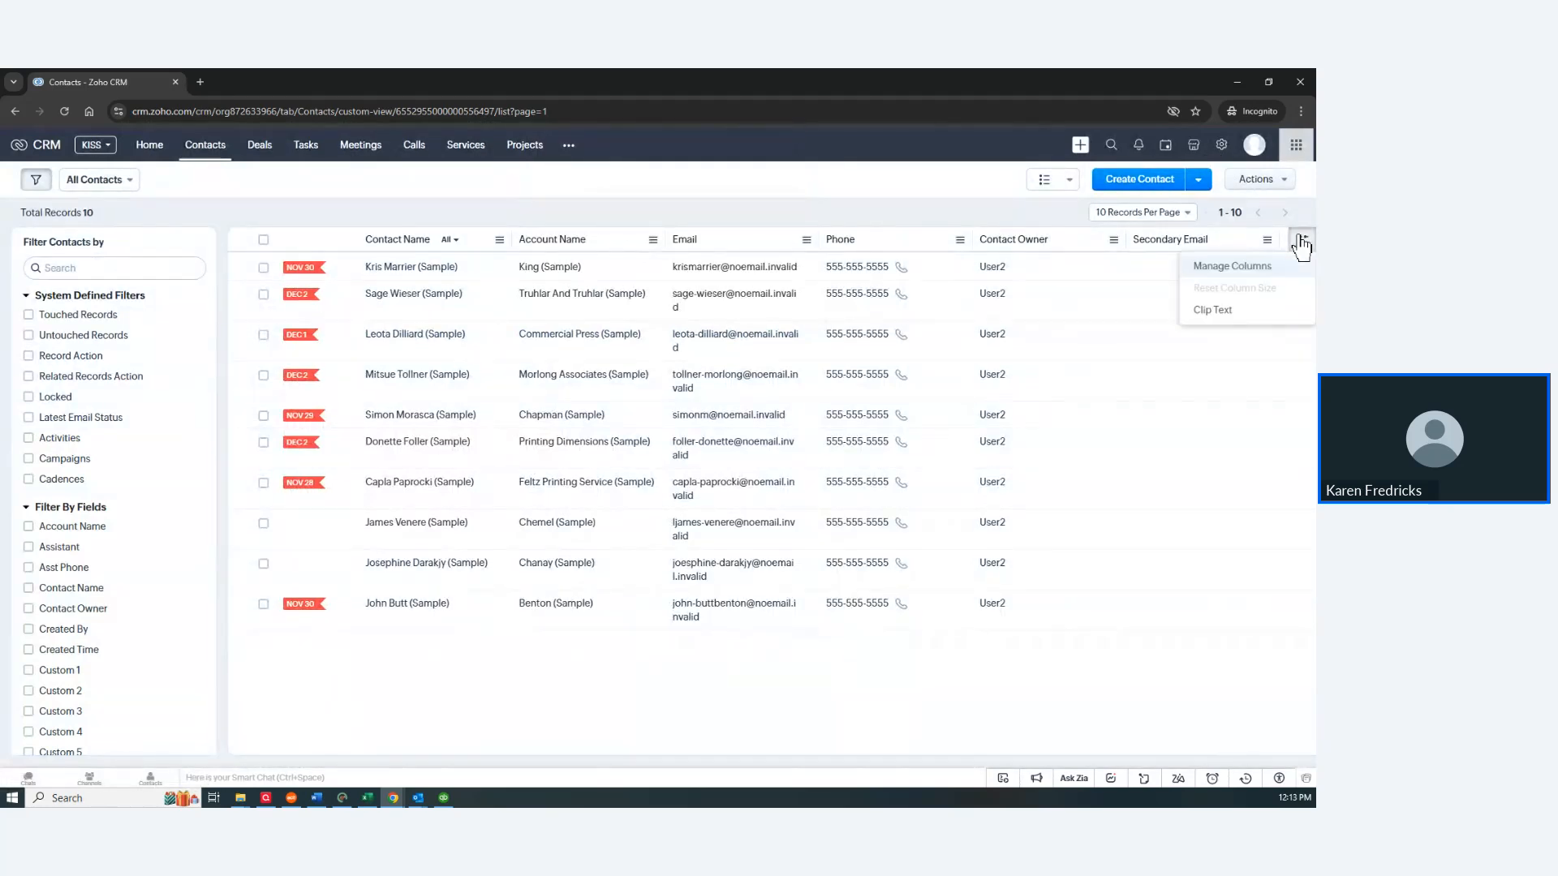
click(1242, 266)
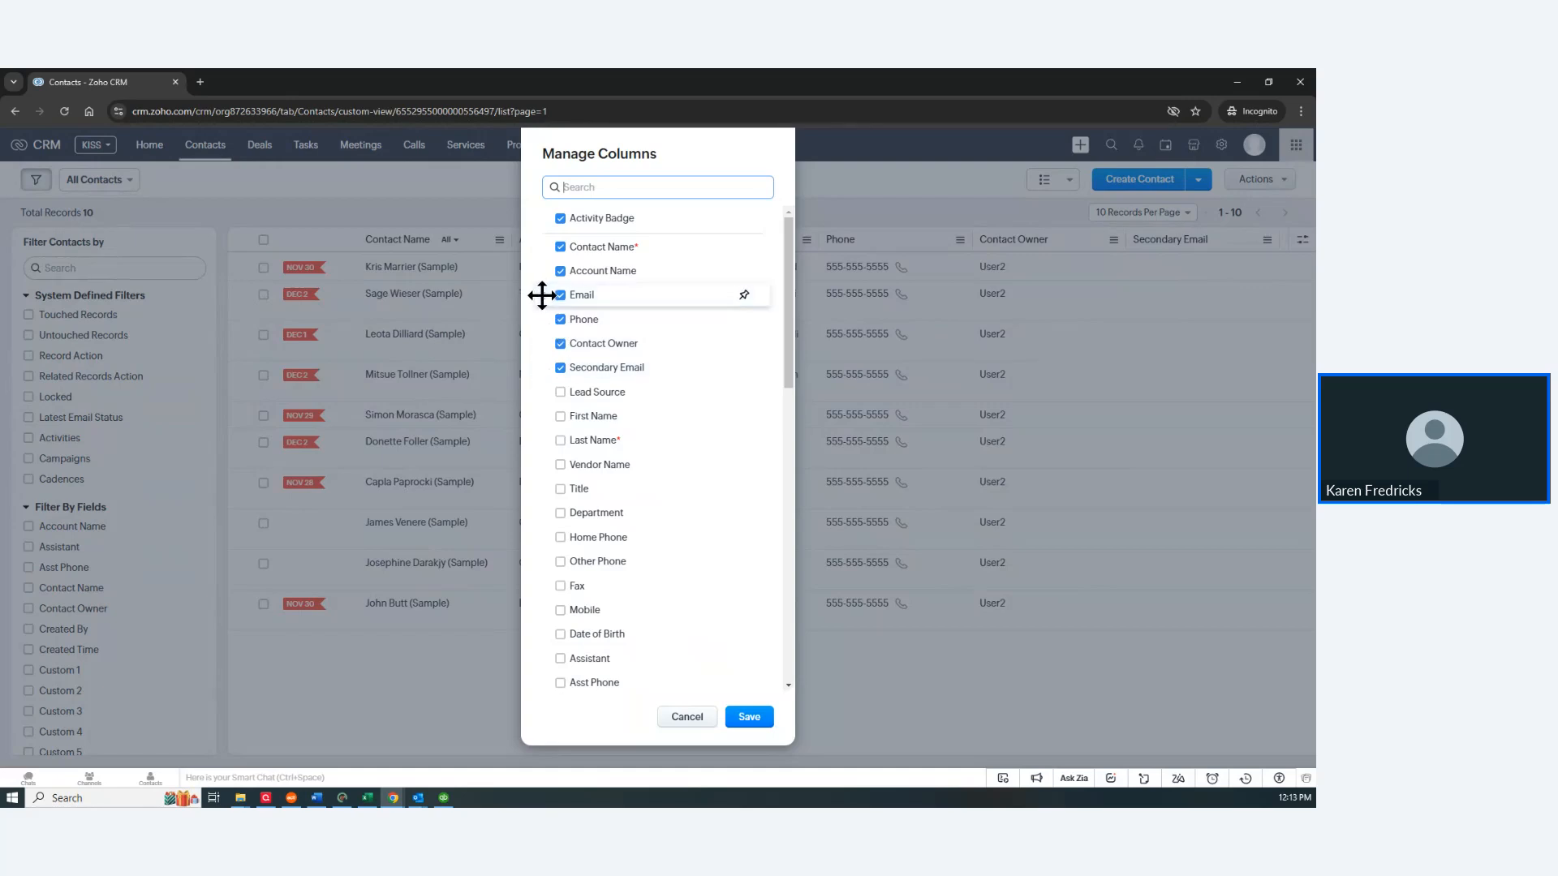
drag(546, 295, 546, 342)
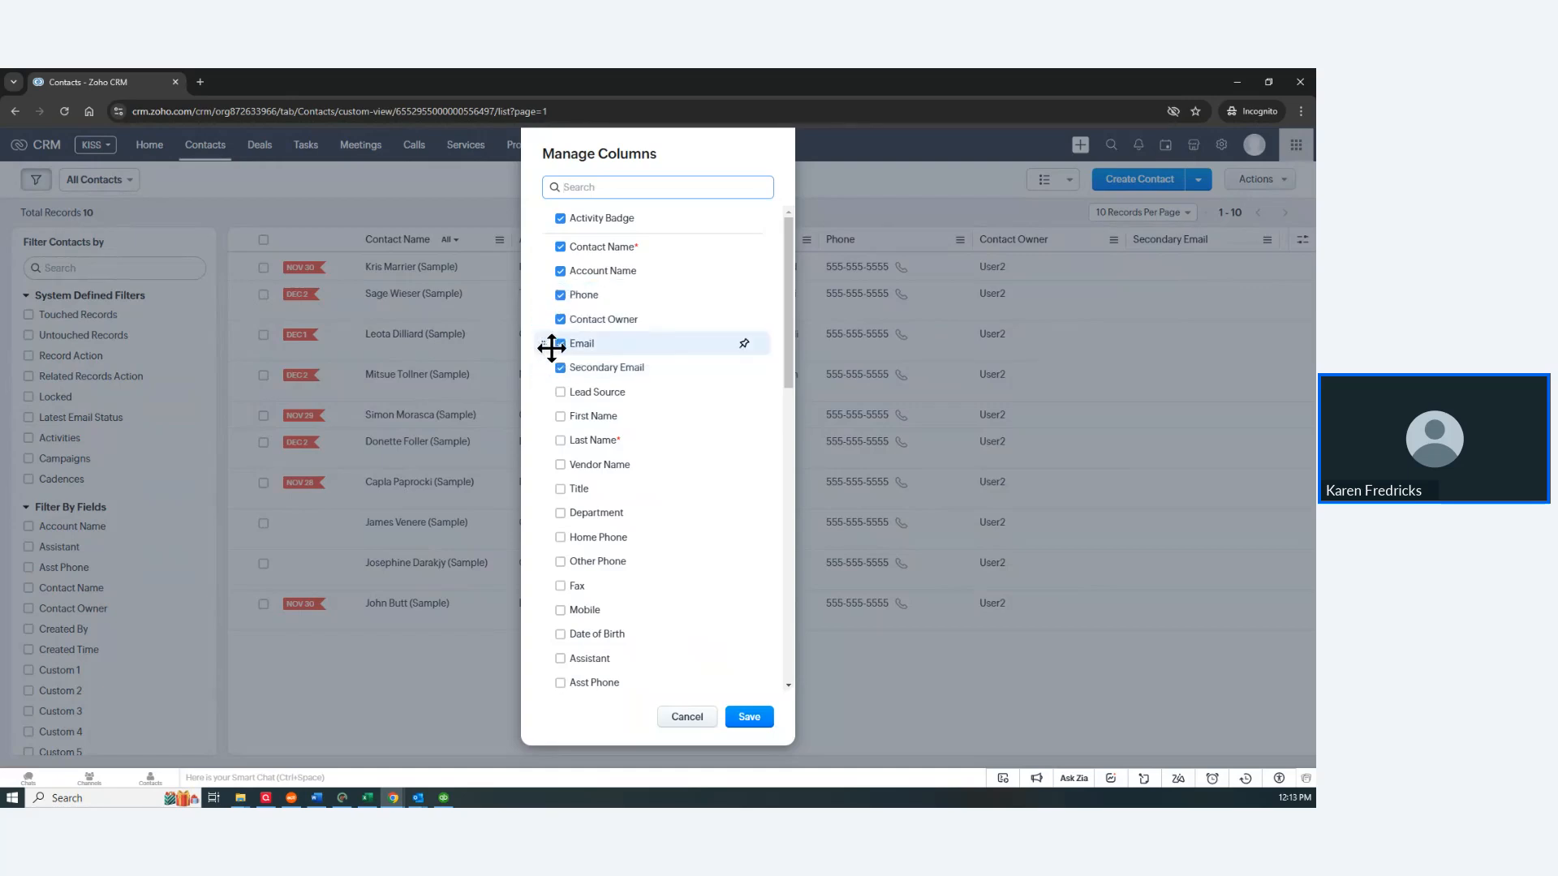
scroll(688, 568, down, 10)
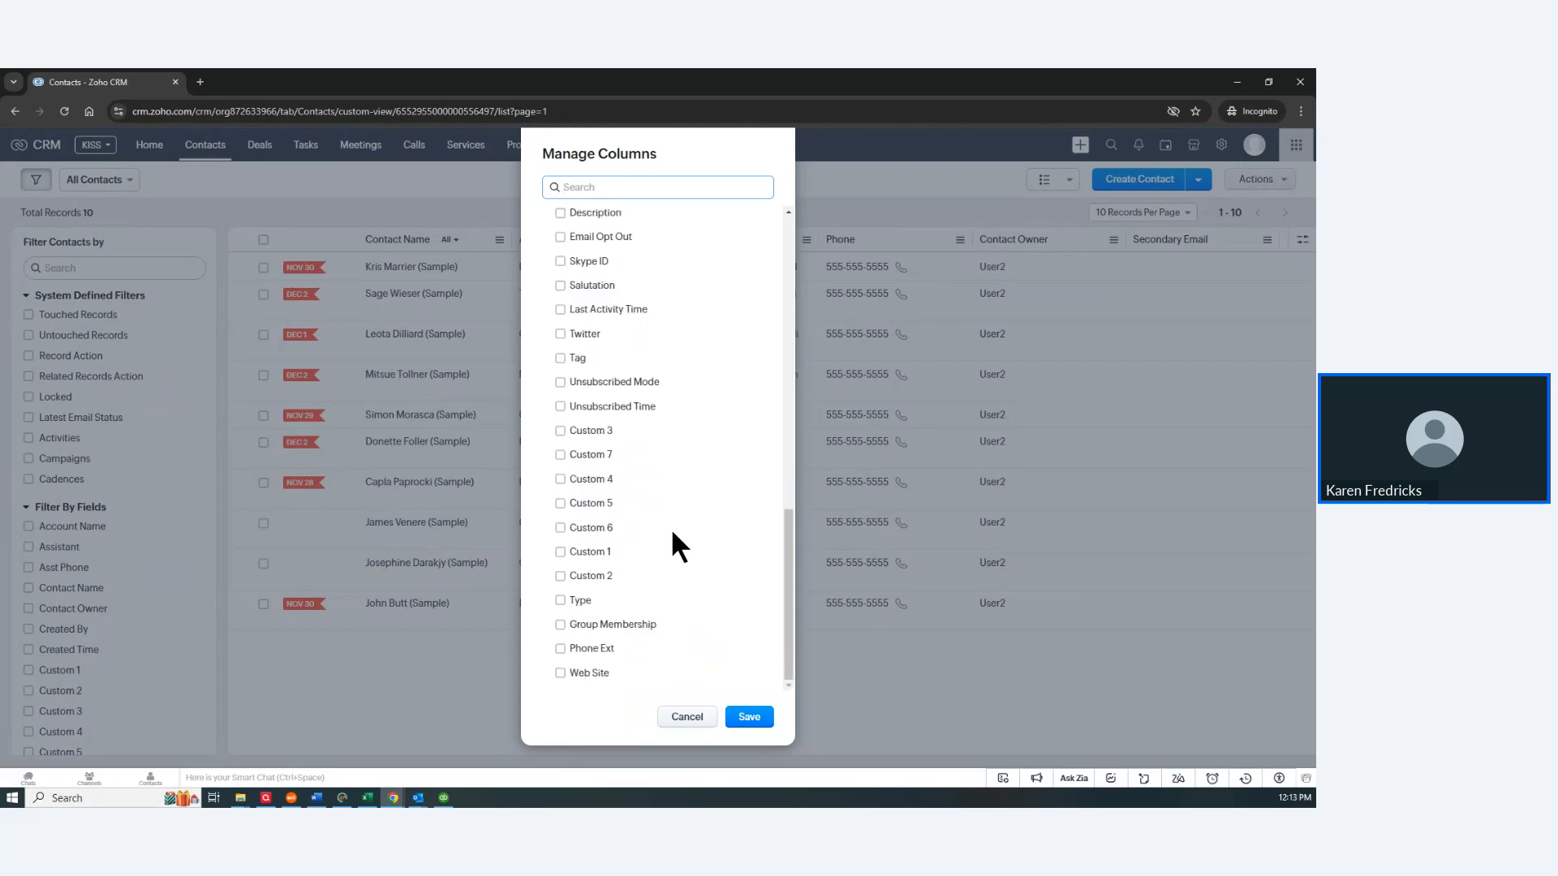
click(561, 674)
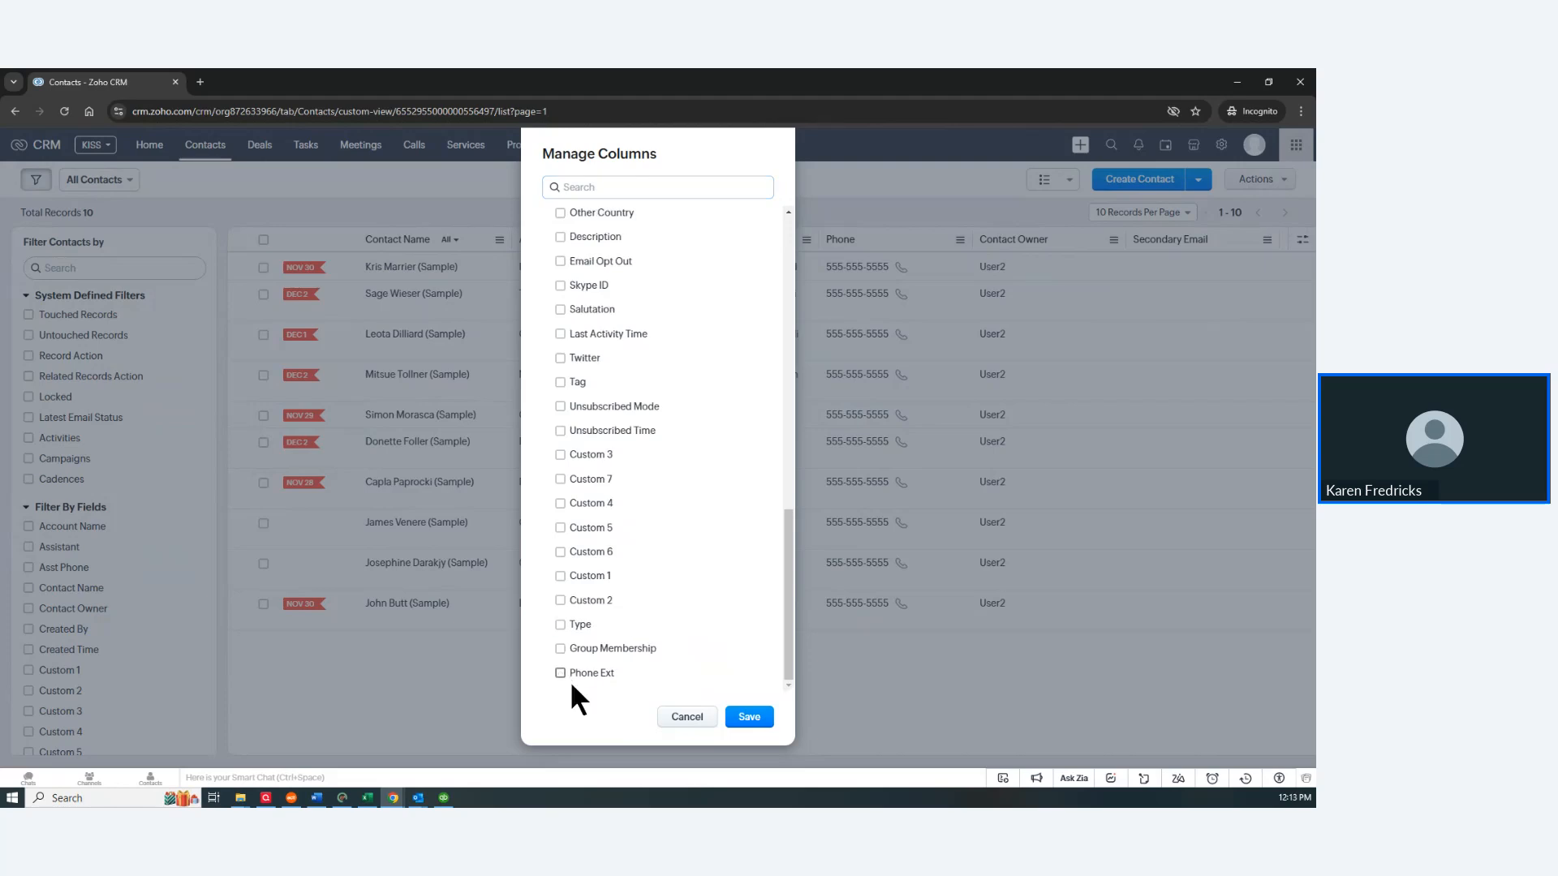
click(748, 718)
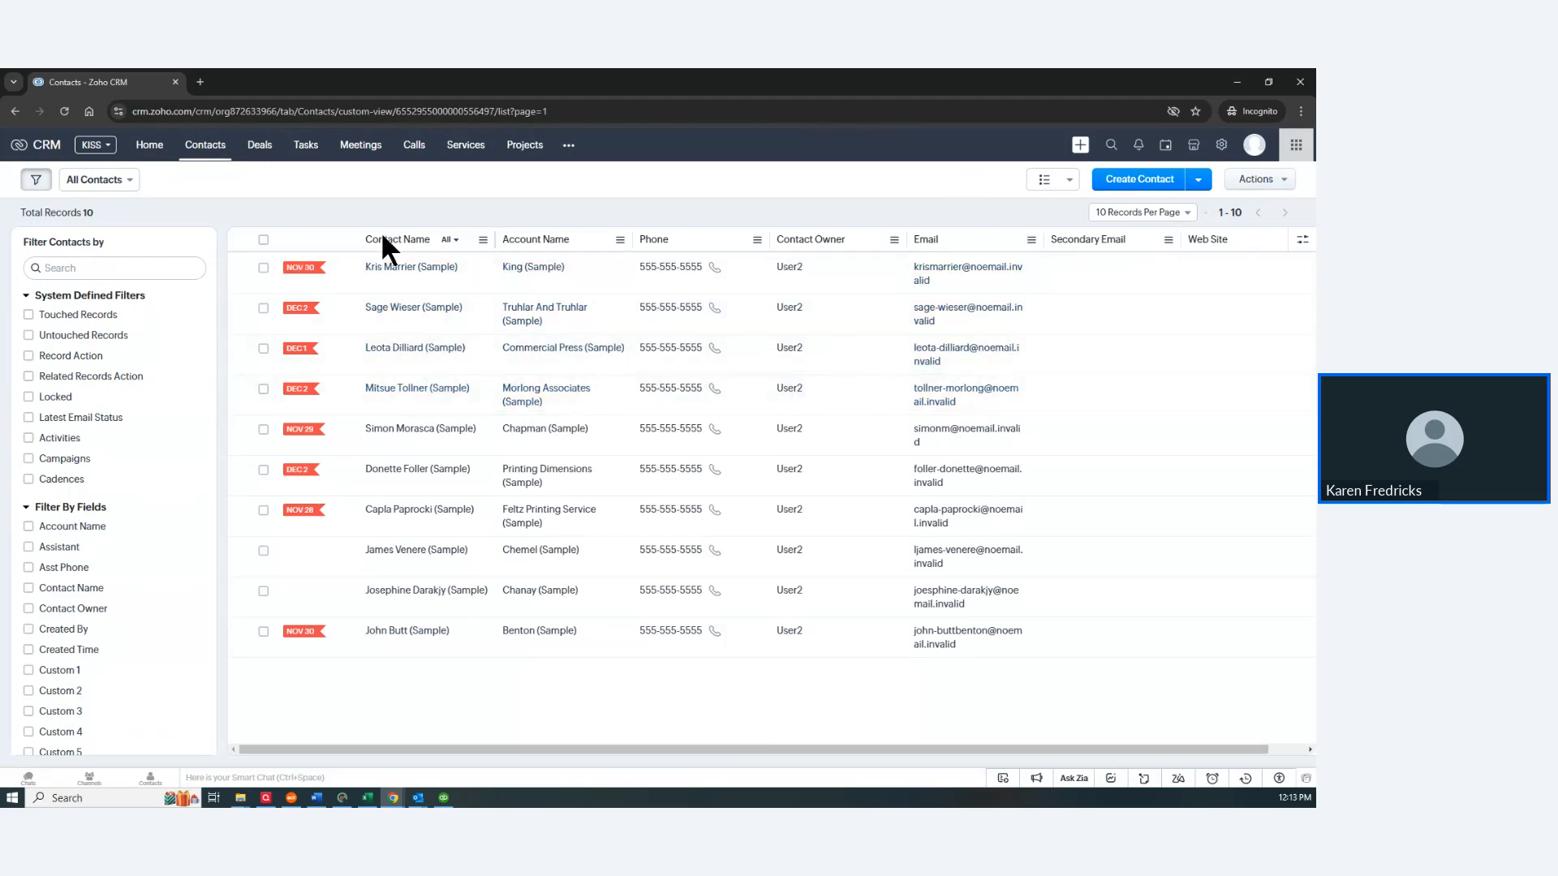
Step: Open the first contact in the list to see its overview and $60,000.00 deal
click(389, 270)
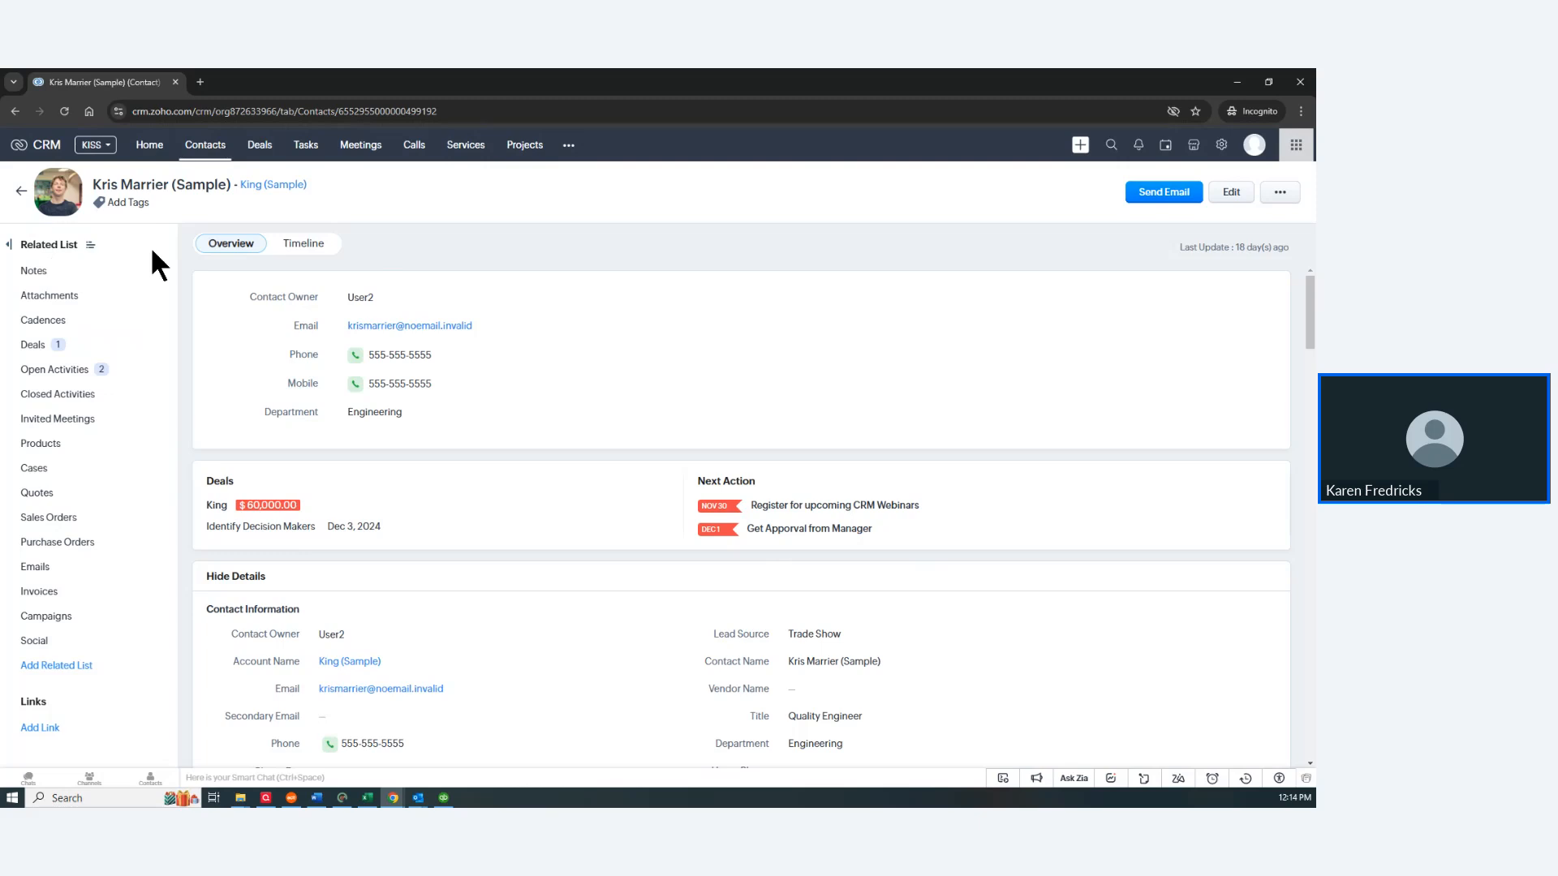
Step: Move Cases, Sales Orders, Purchase Orders, Cadences and Deals to the hidden related lists
click(91, 247)
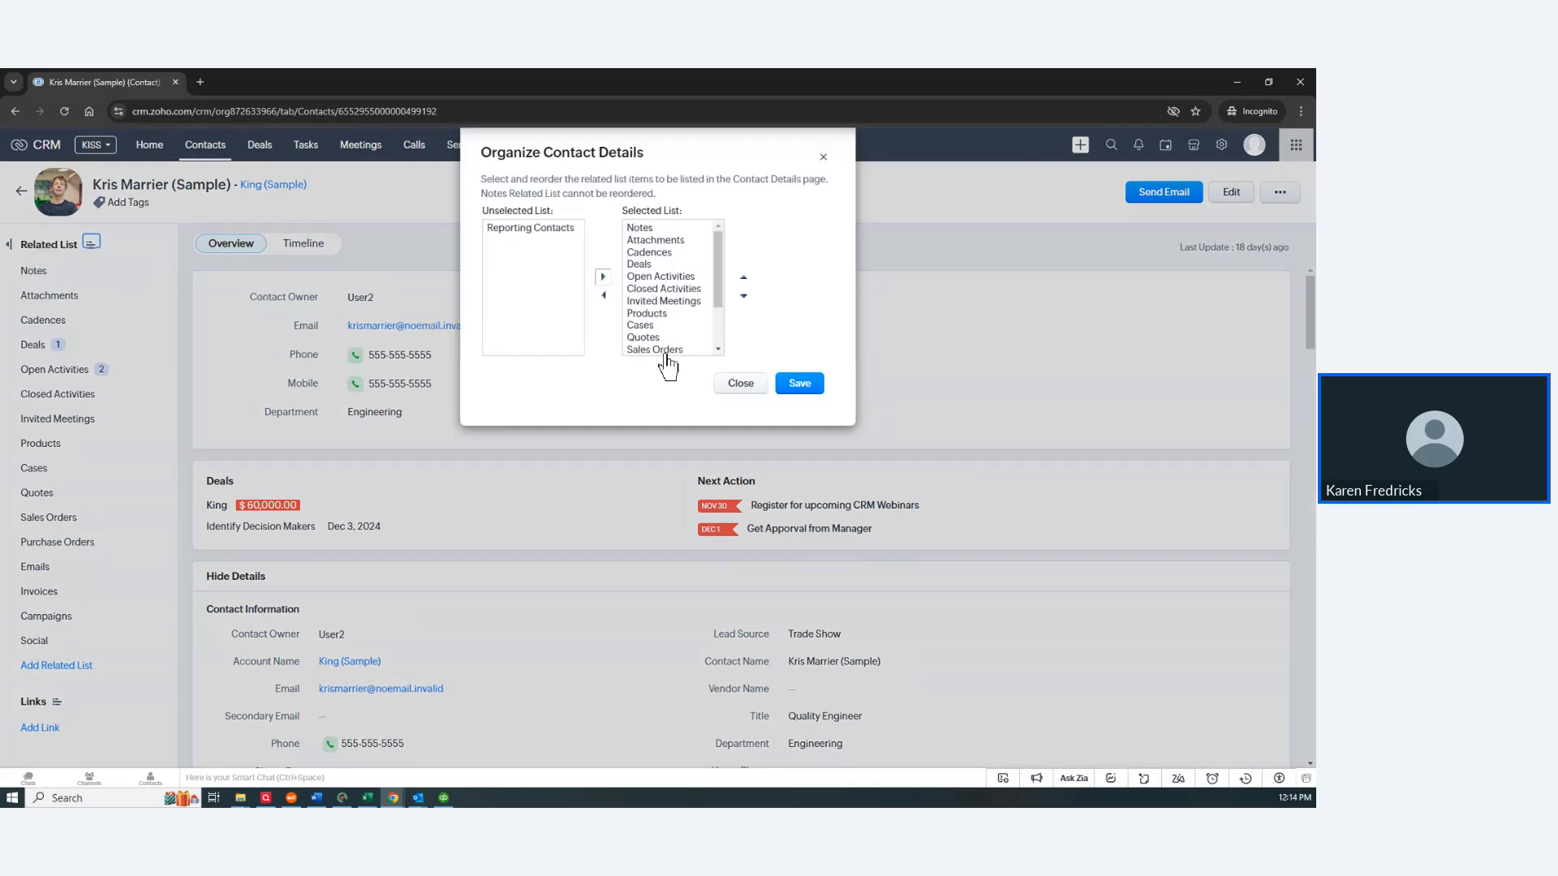
click(631, 326)
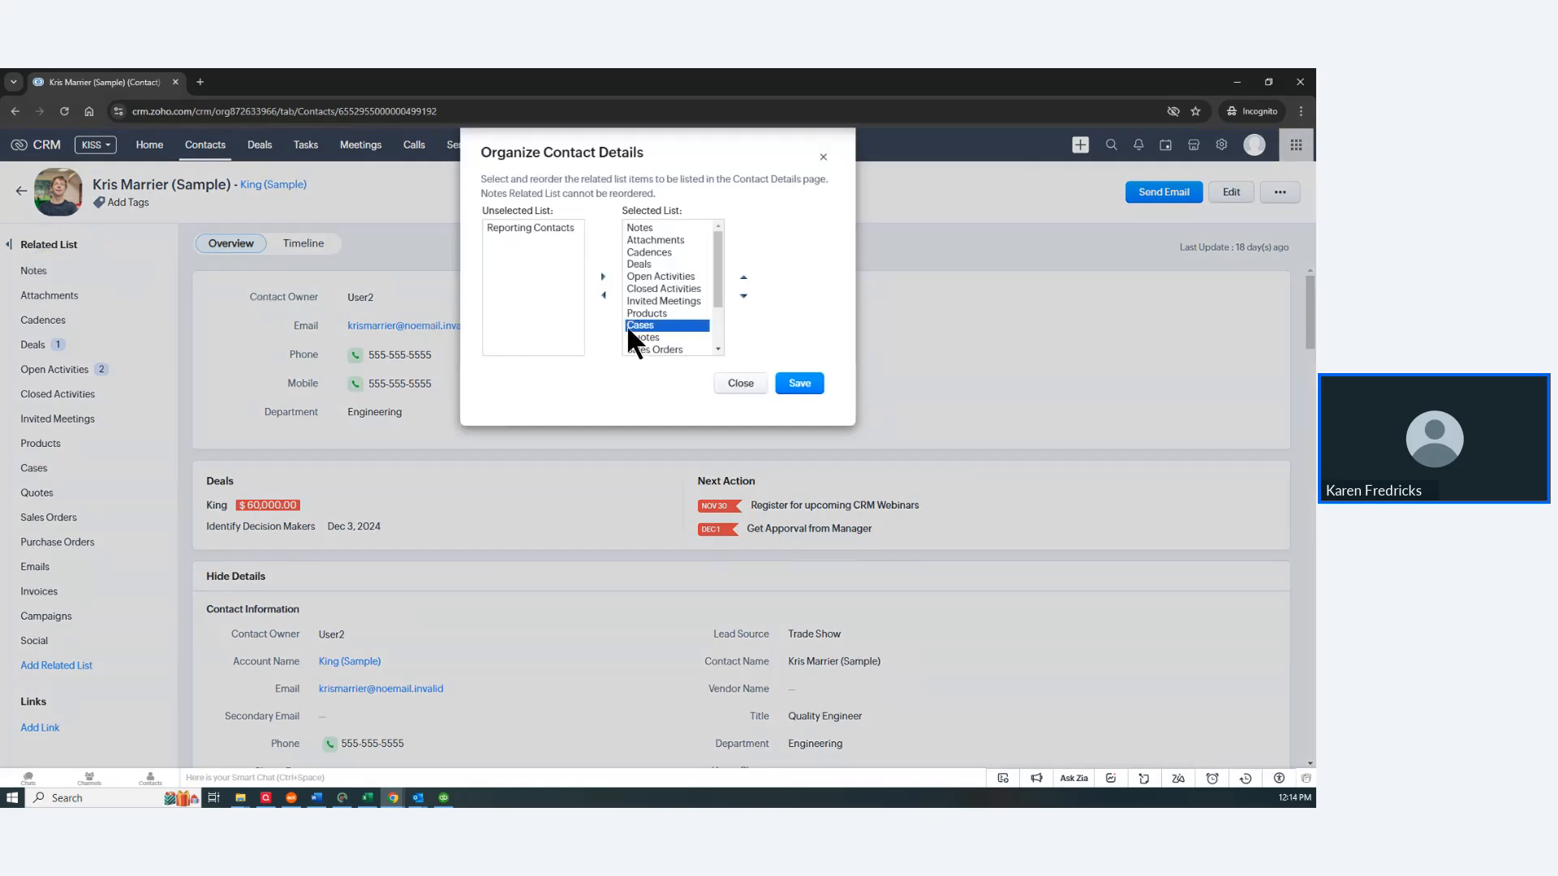
click(603, 296)
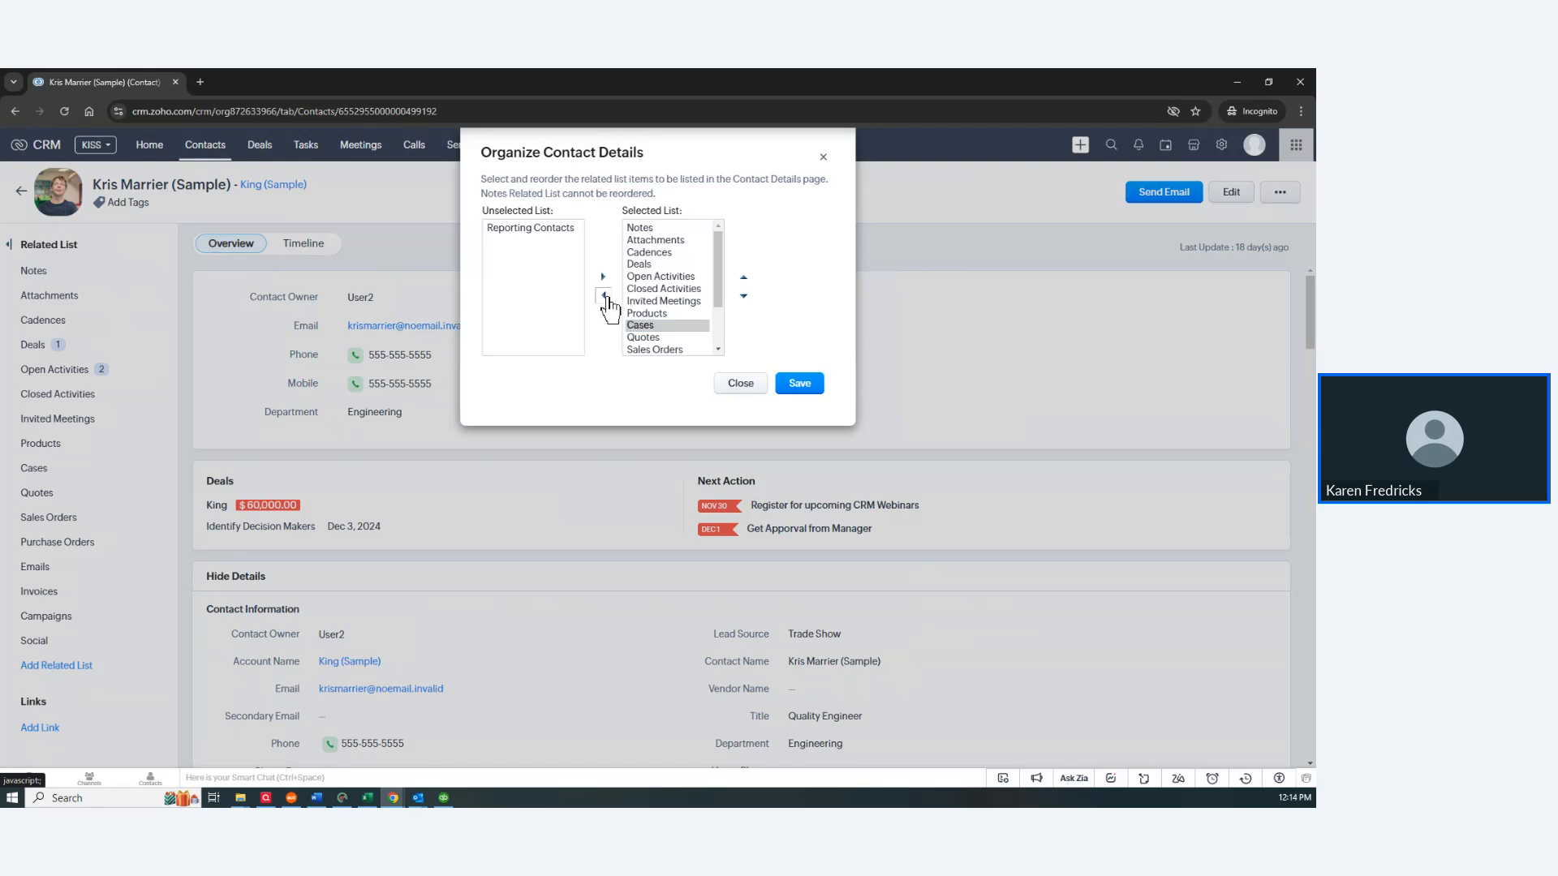
click(645, 336)
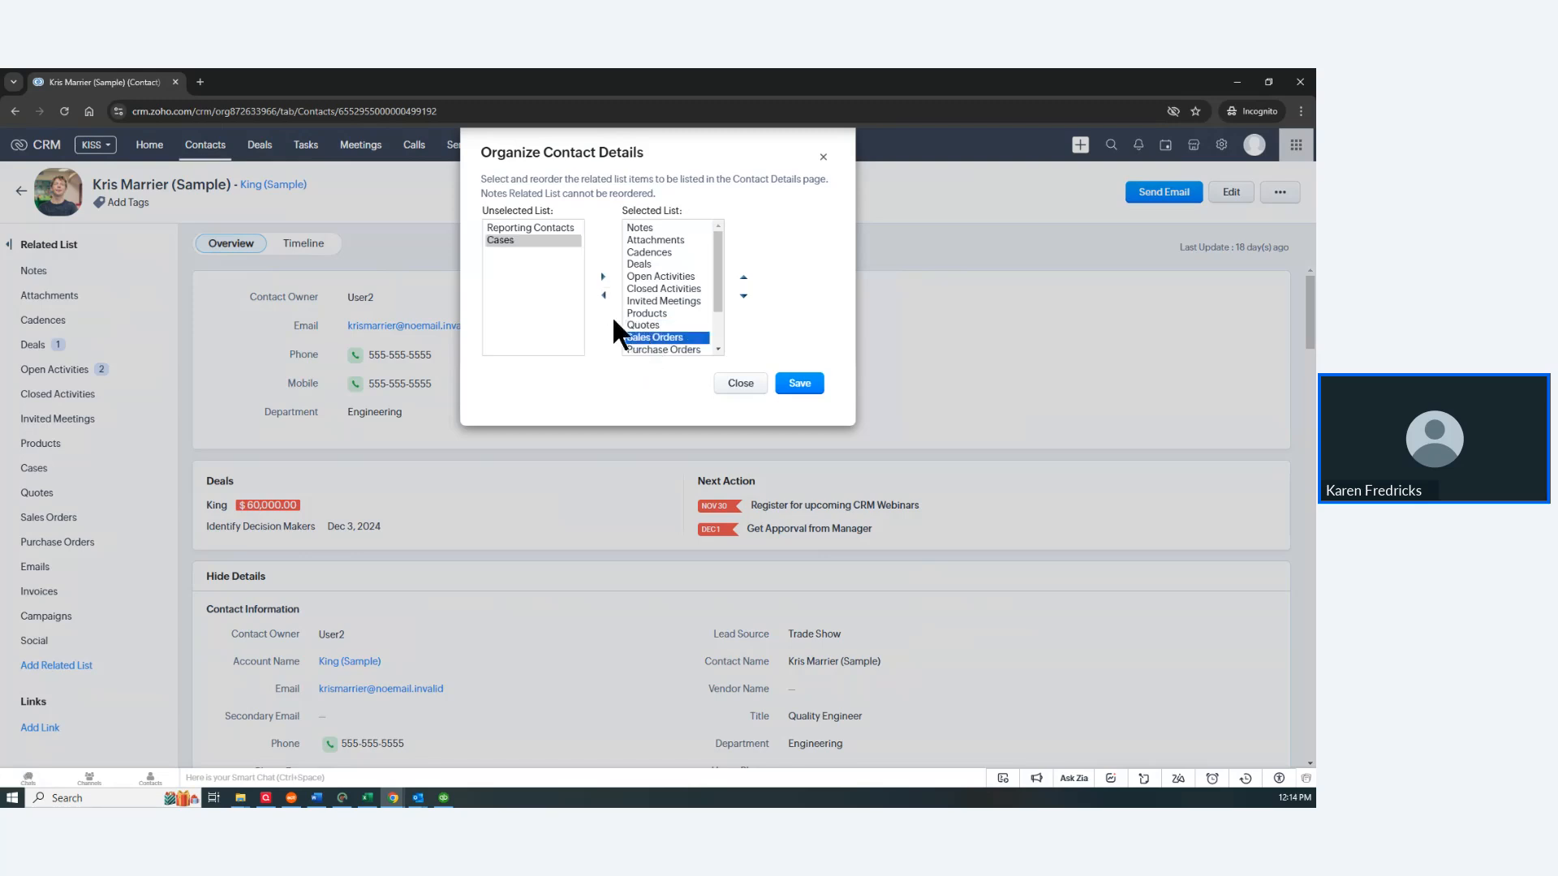
click(604, 296)
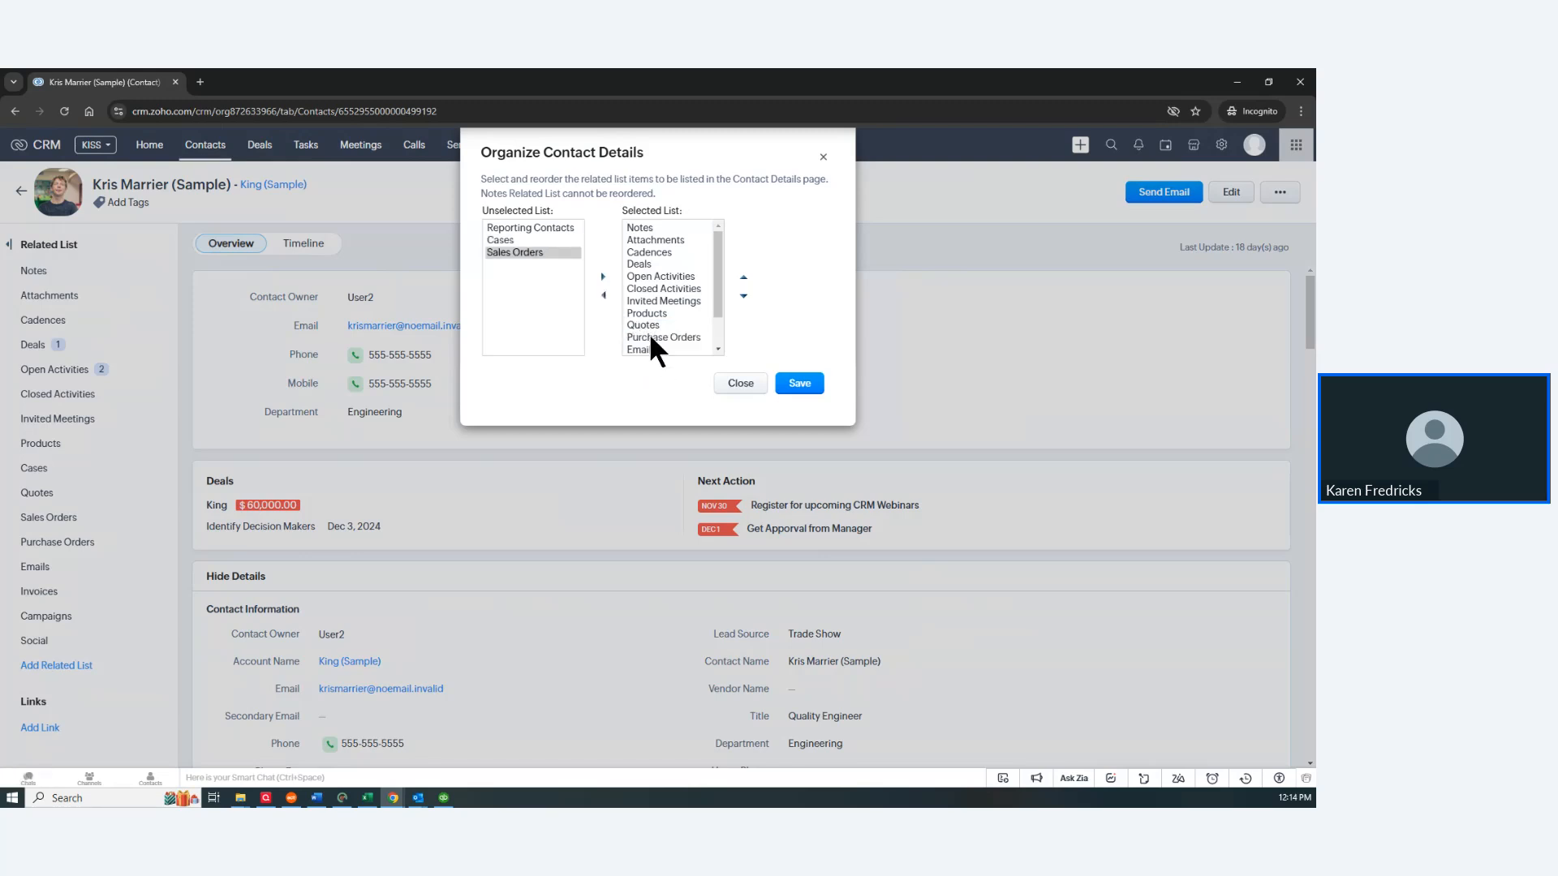
click(647, 336)
click(604, 295)
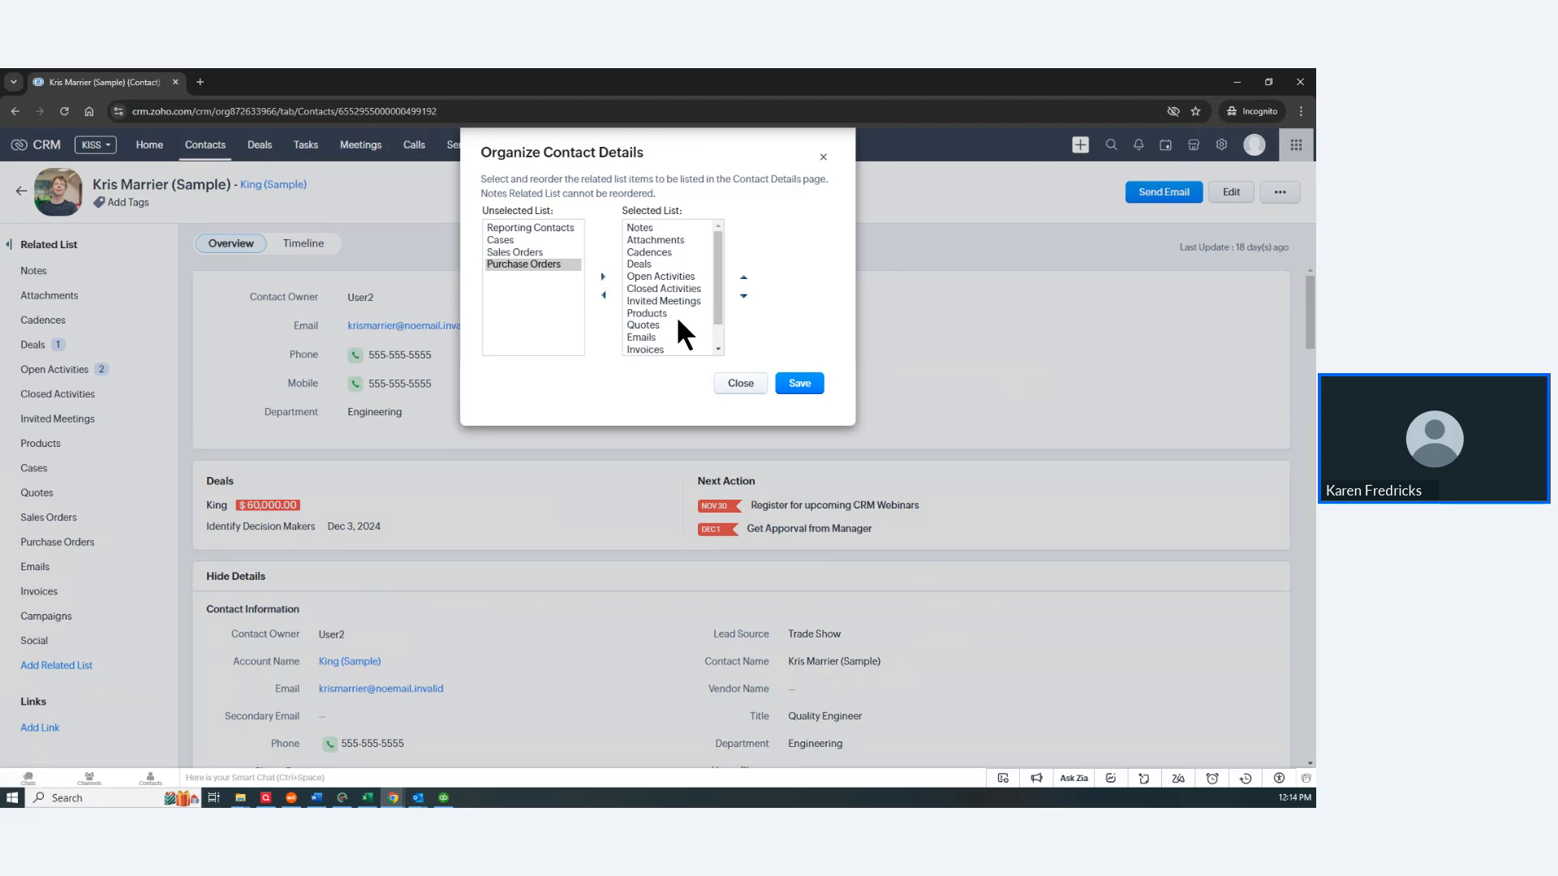
click(636, 253)
click(603, 296)
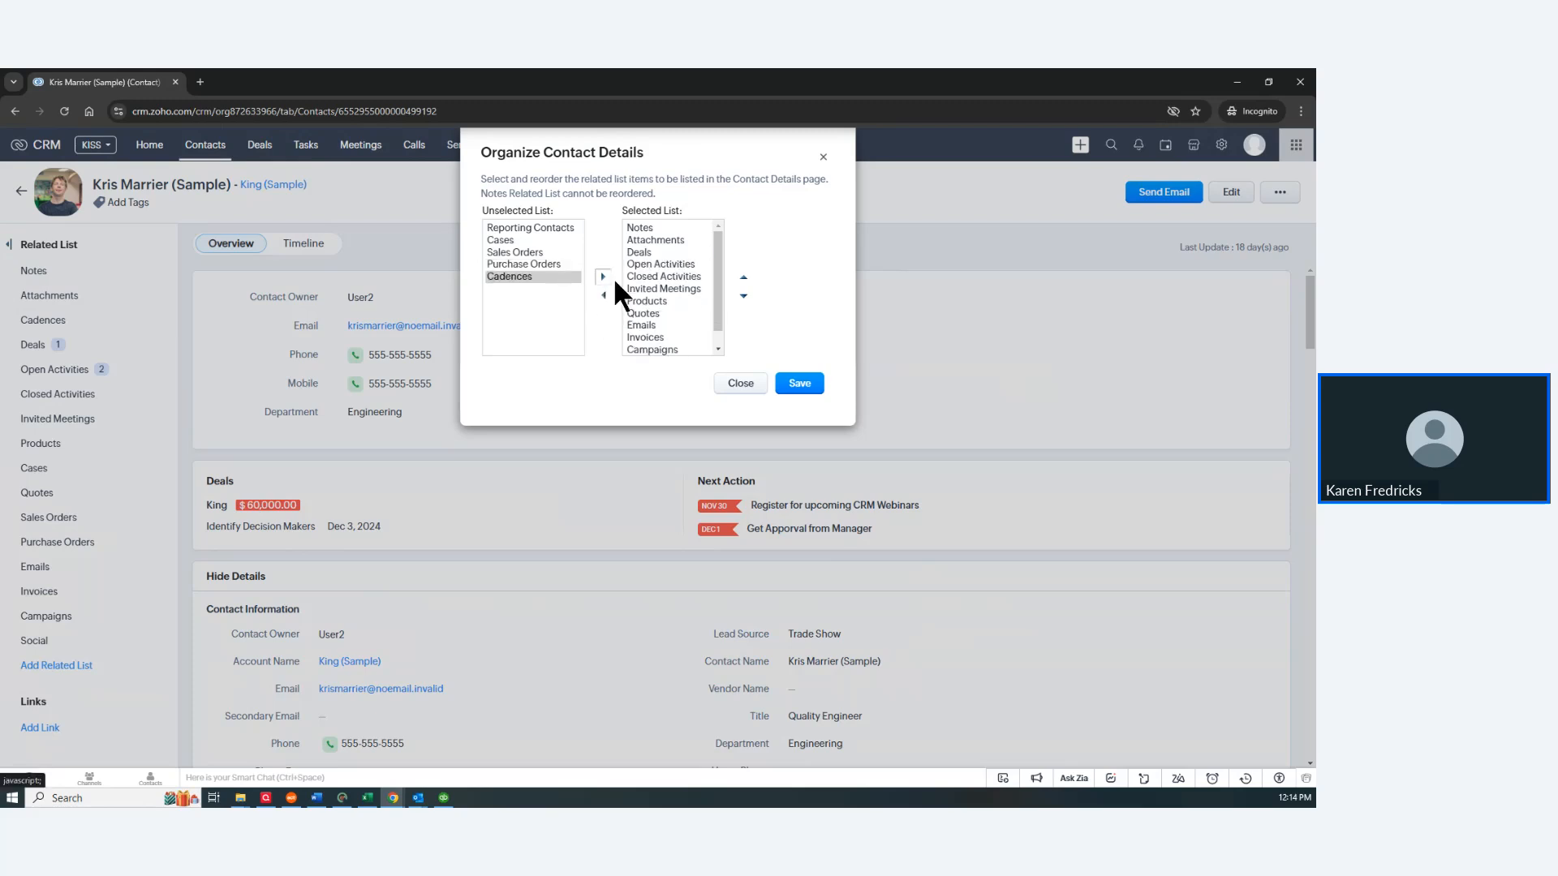
click(635, 251)
click(604, 297)
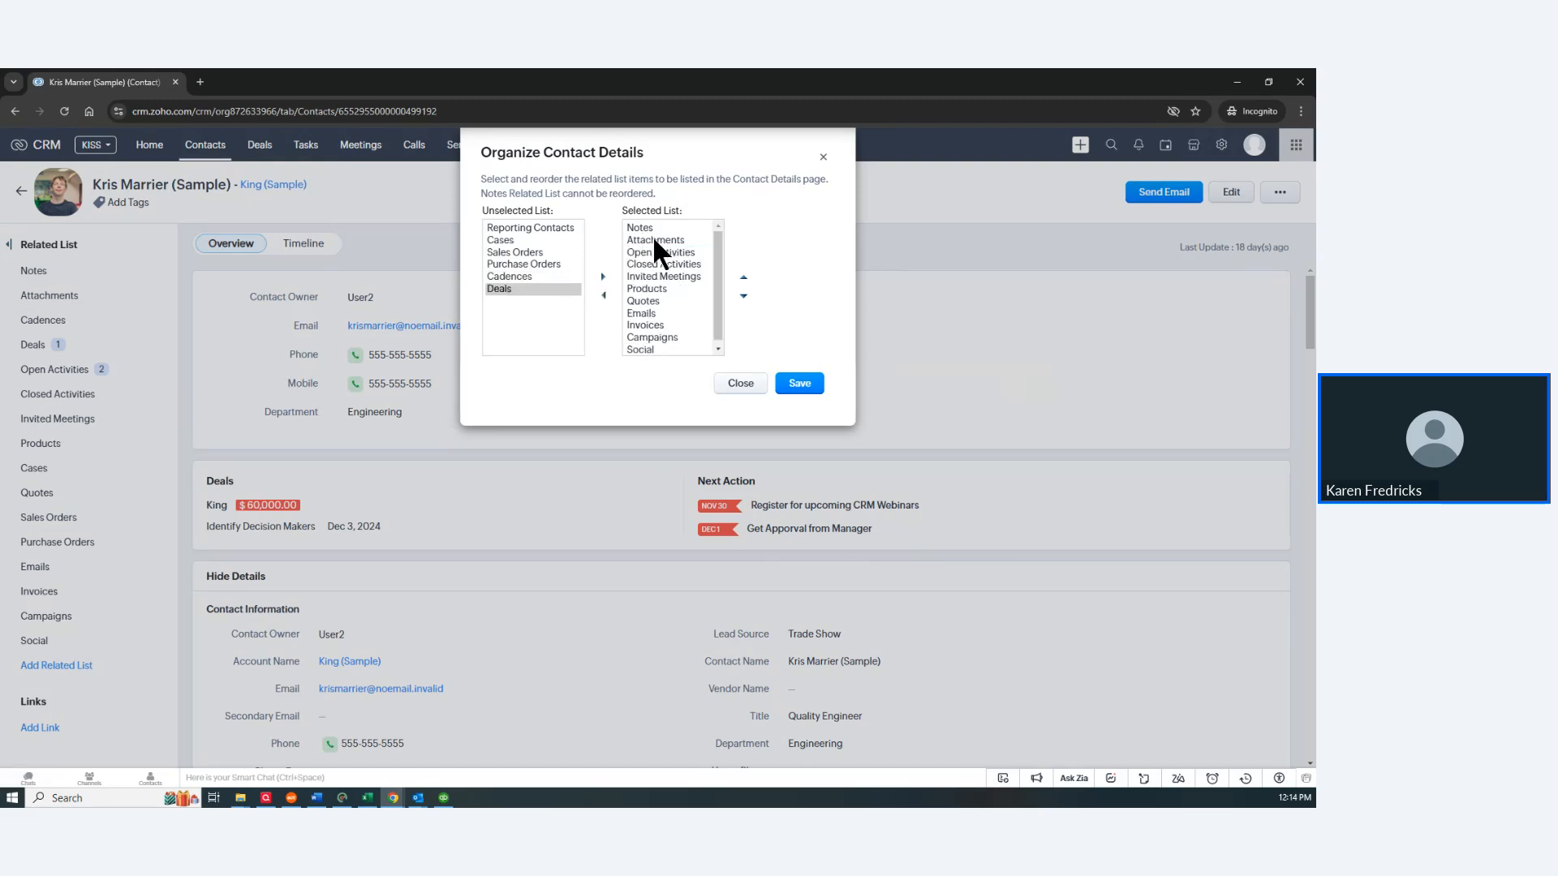
Step: Also hide Products, Quotes, Campaigns and Invoices, and save the related-list selection
click(637, 289)
click(605, 299)
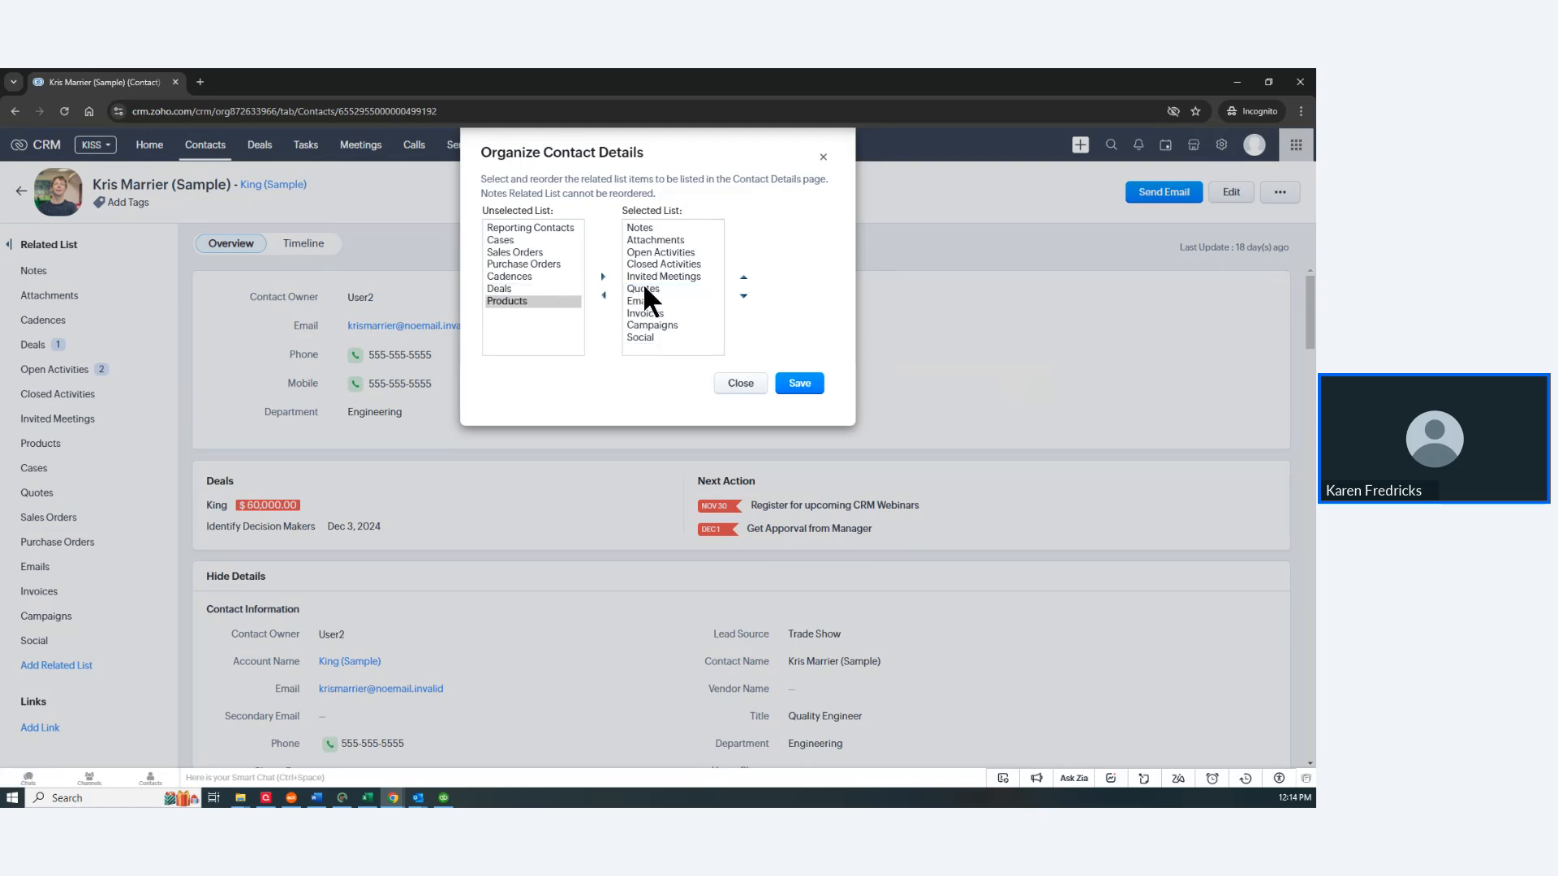
click(643, 285)
click(604, 298)
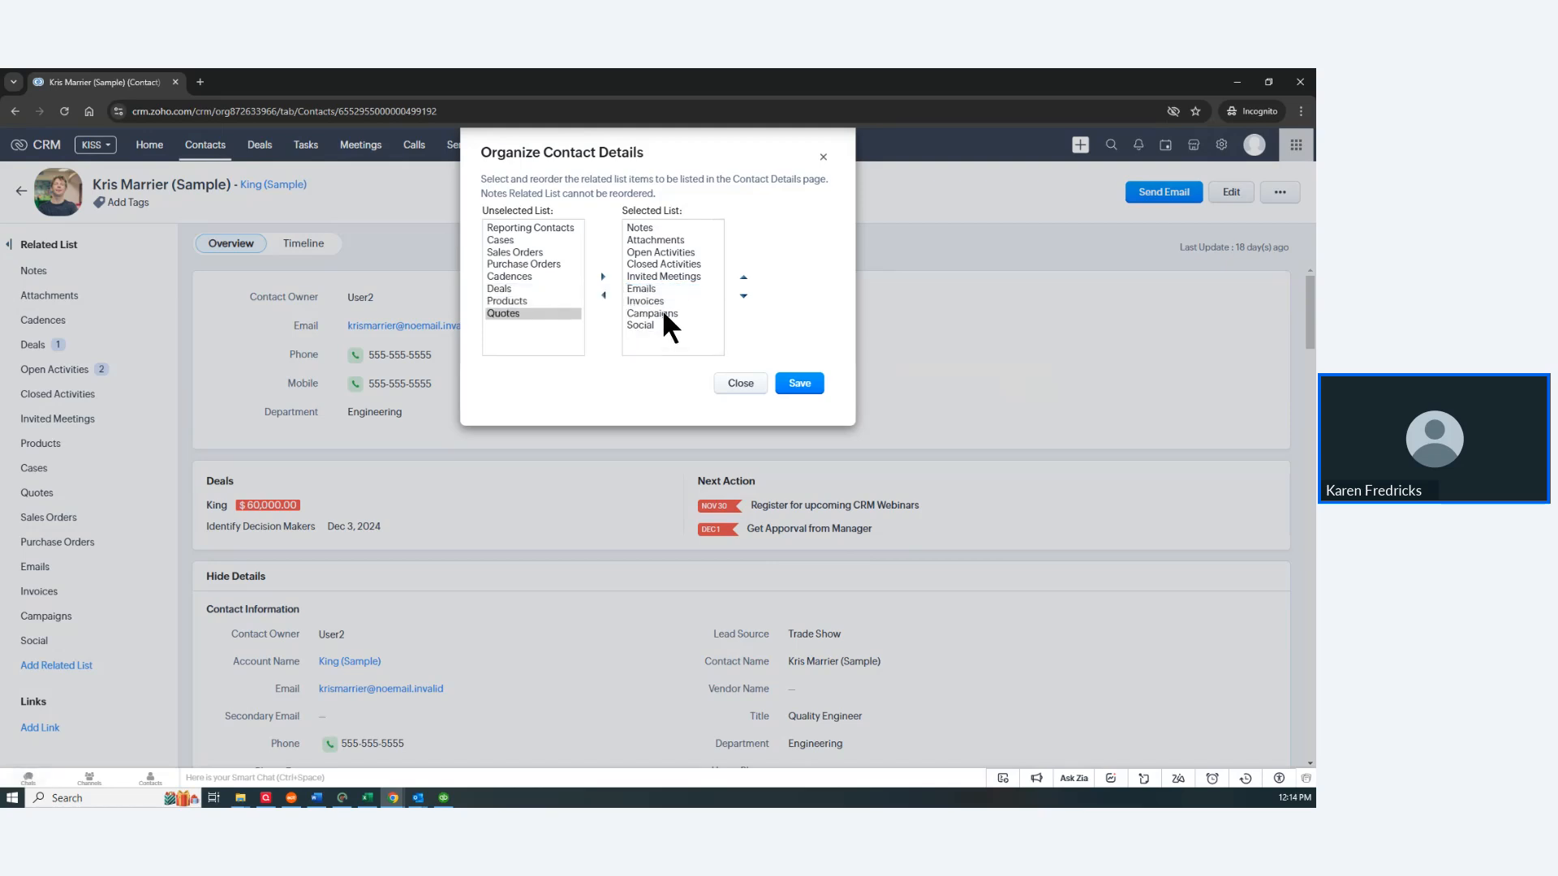
click(660, 313)
click(605, 299)
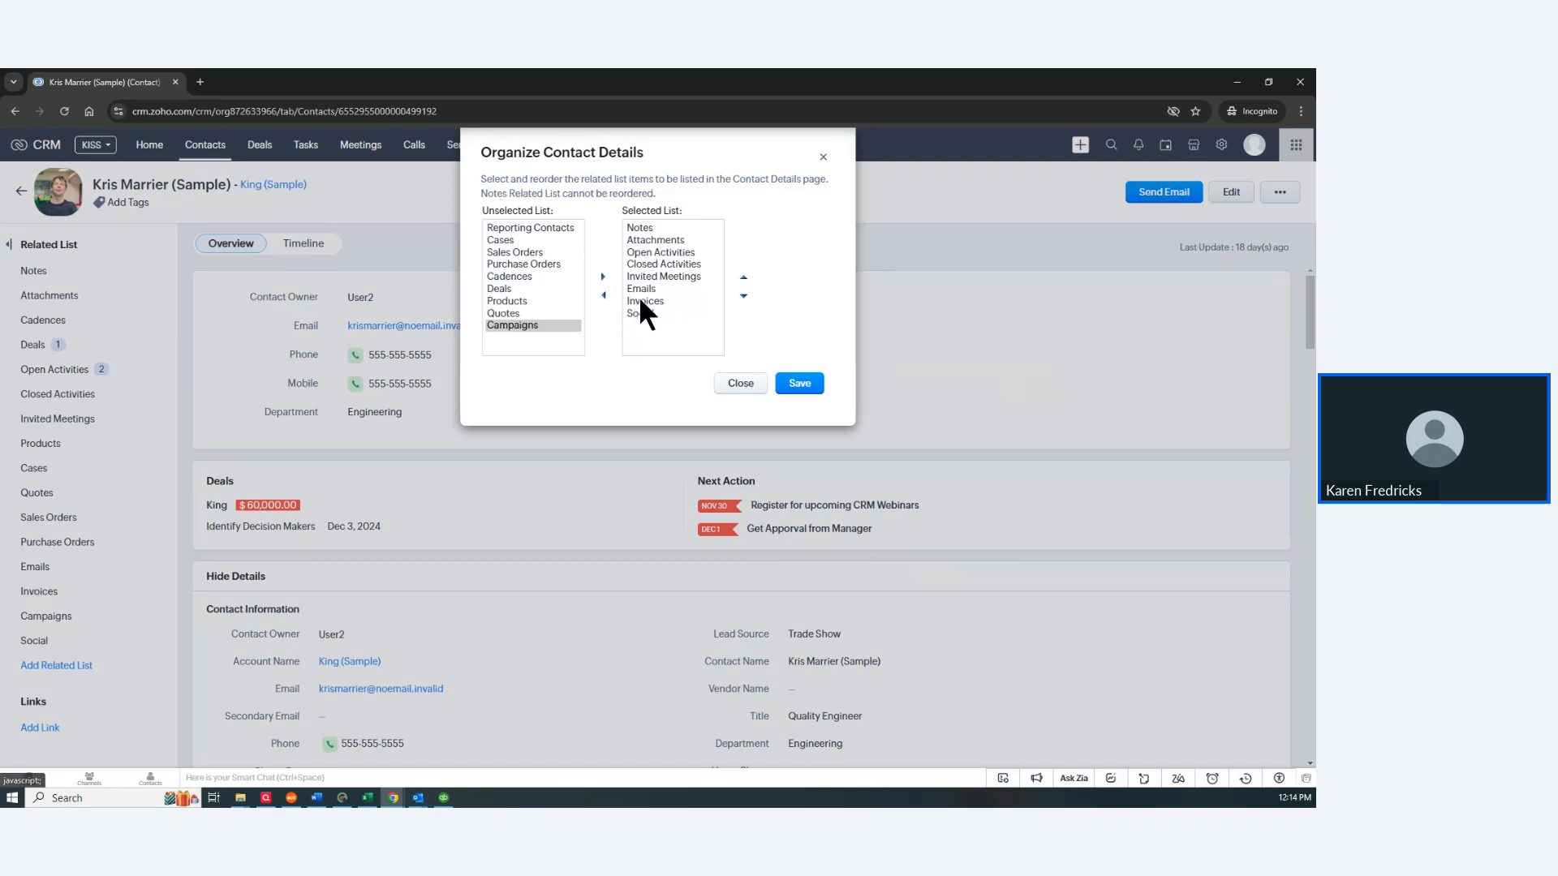
click(641, 300)
click(605, 297)
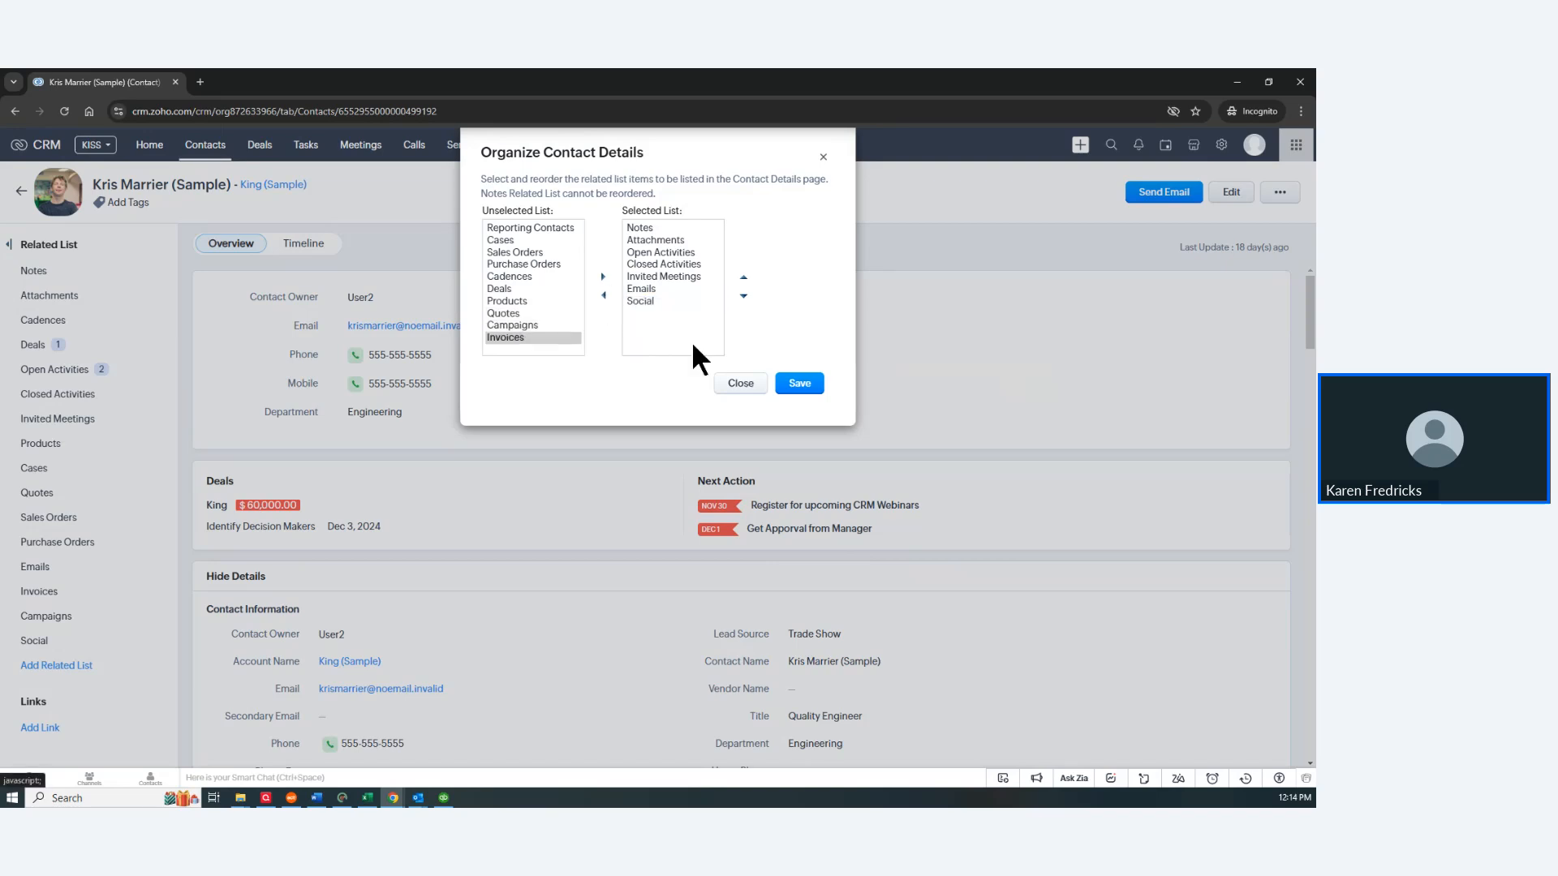
click(800, 384)
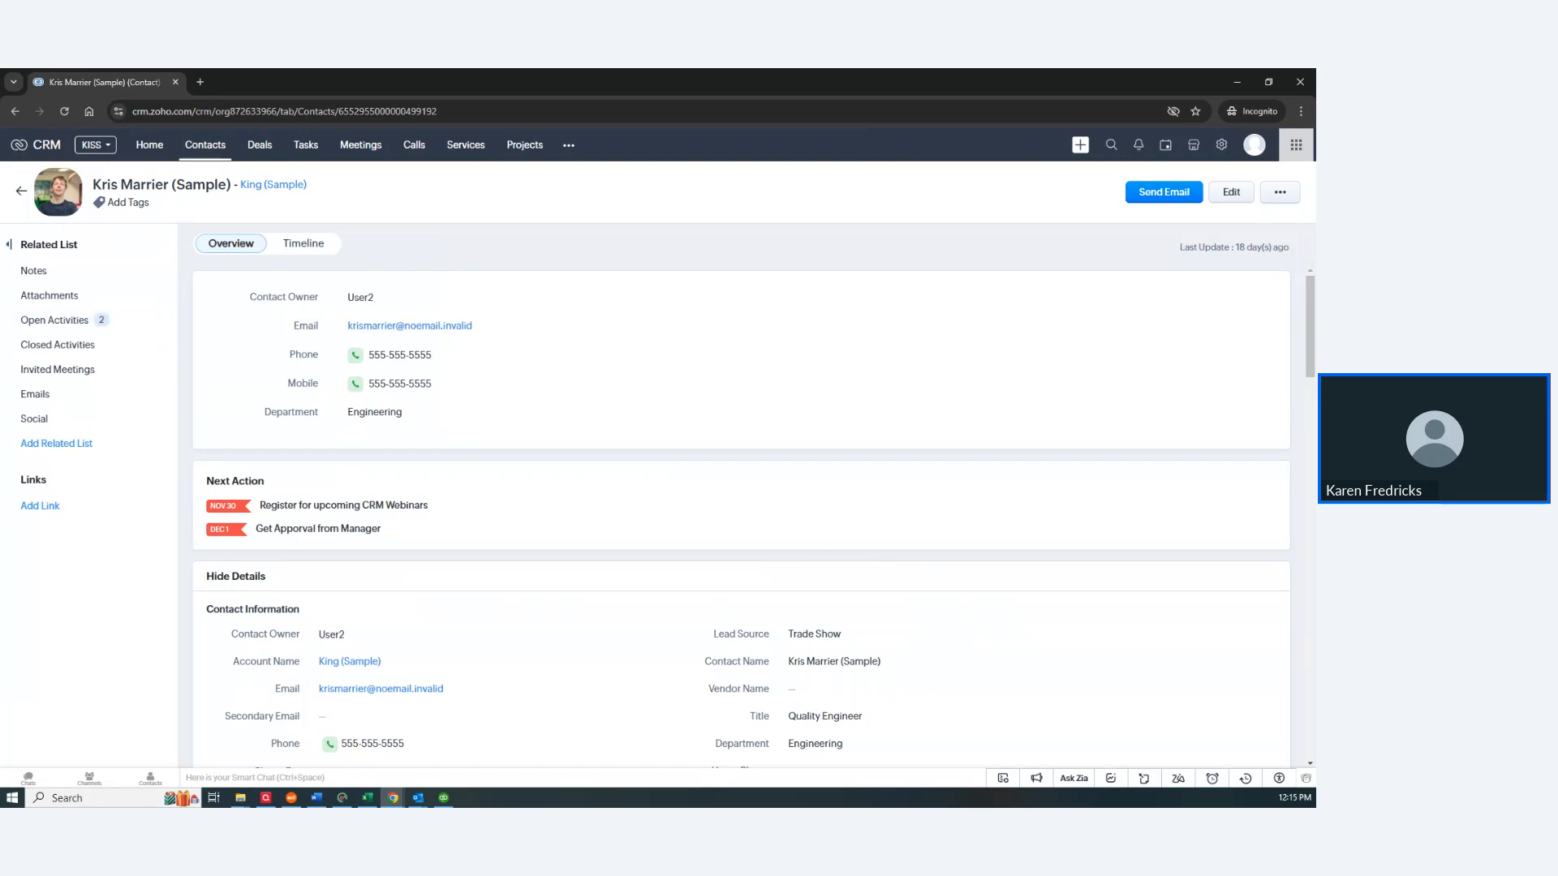
key(alt+Tab)
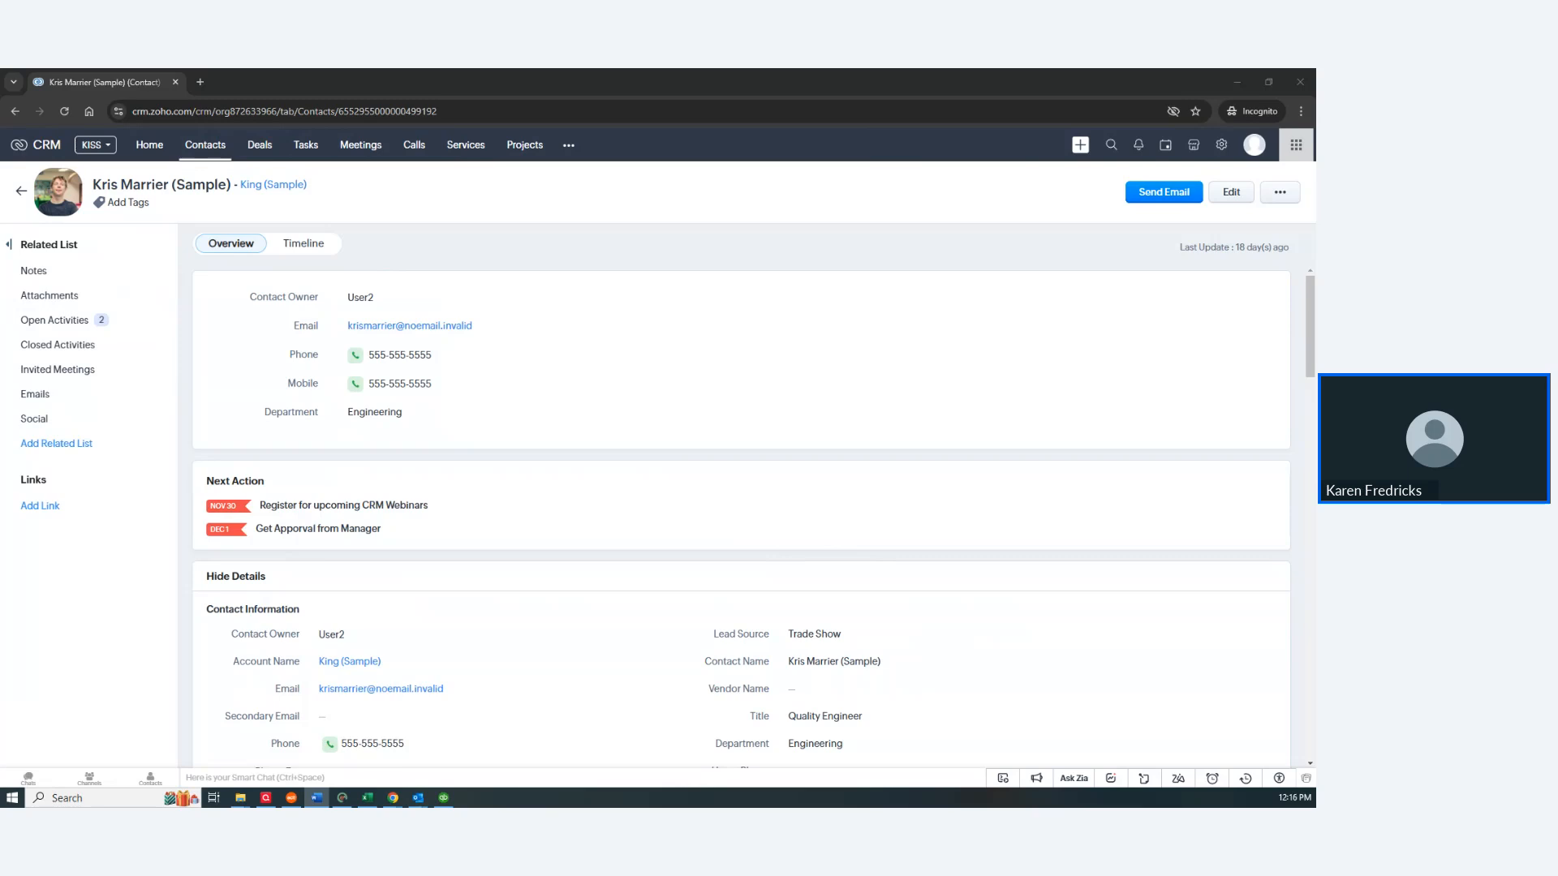
scroll(946, 609, down, 6)
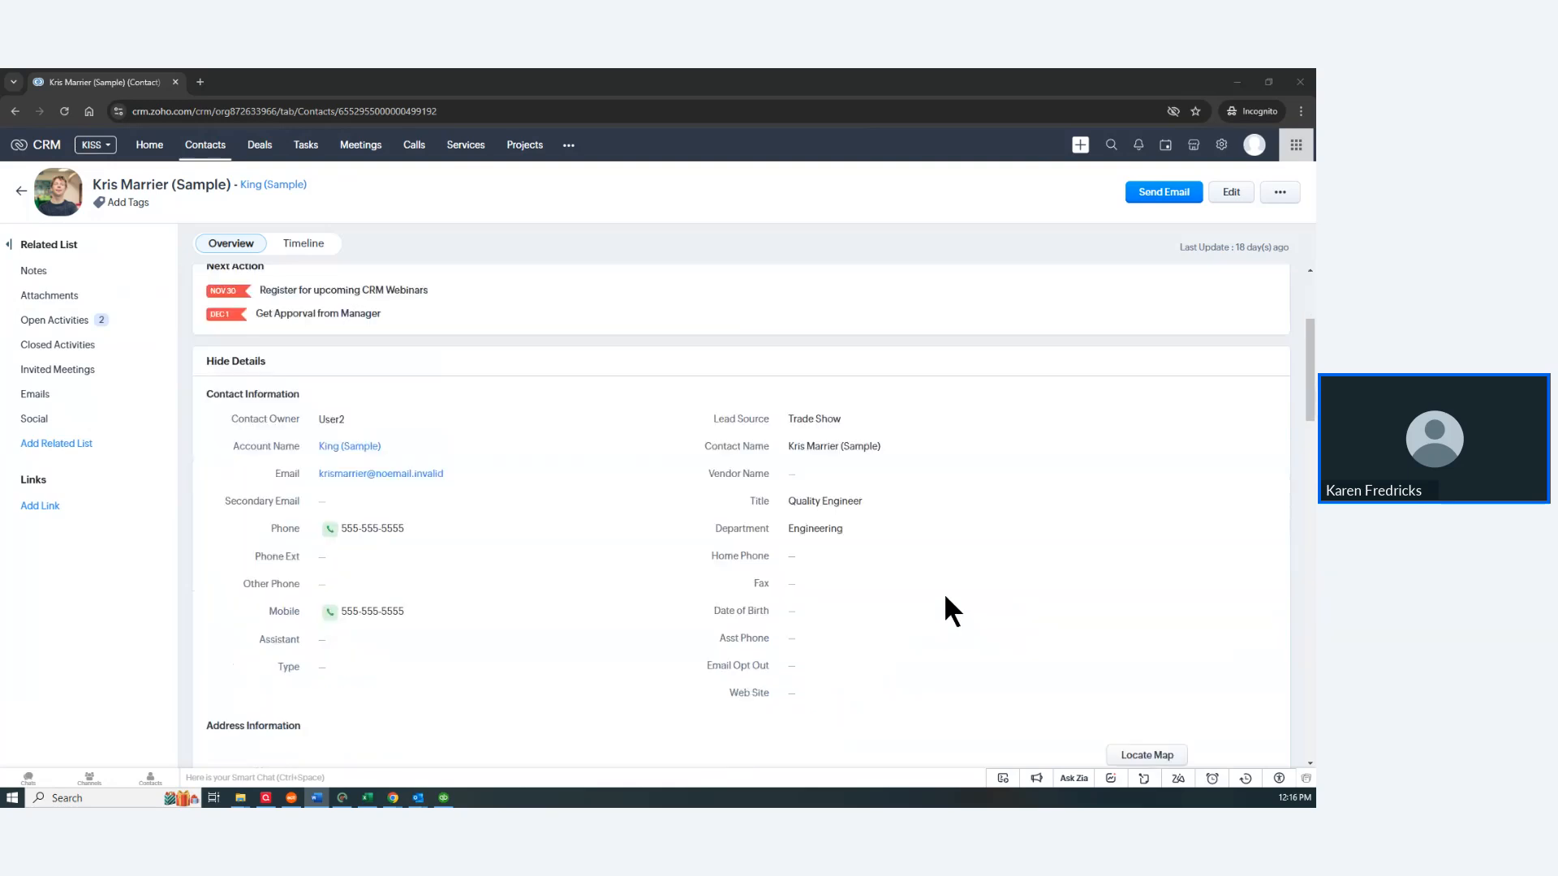
scroll(952, 625, down, 4)
scroll(951, 615, down, 7)
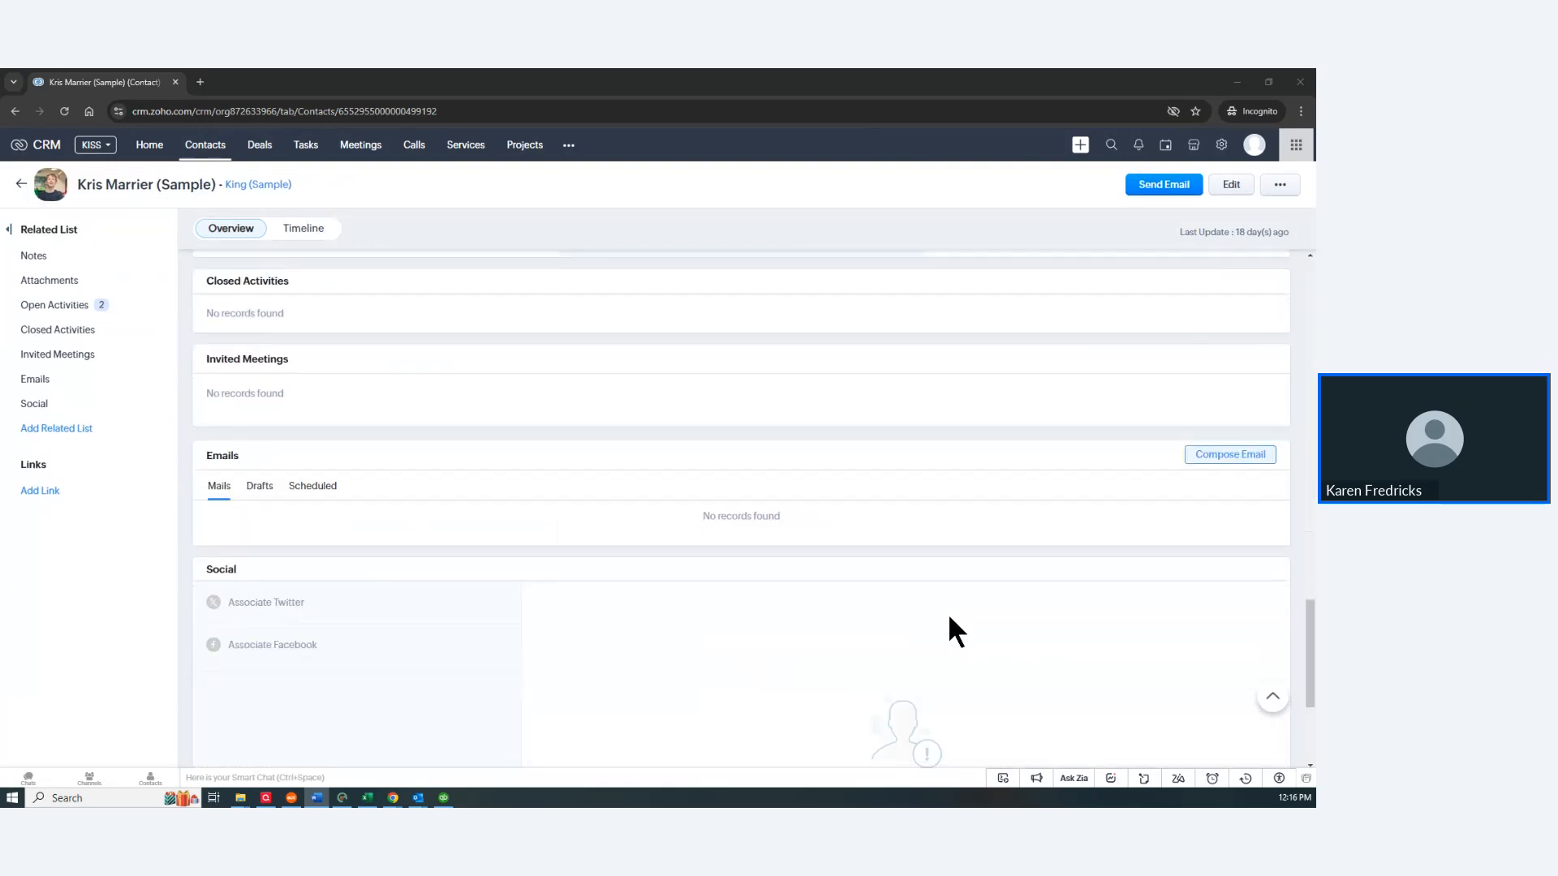
scroll(754, 528, up, 10)
scroll(417, 355, up, 10)
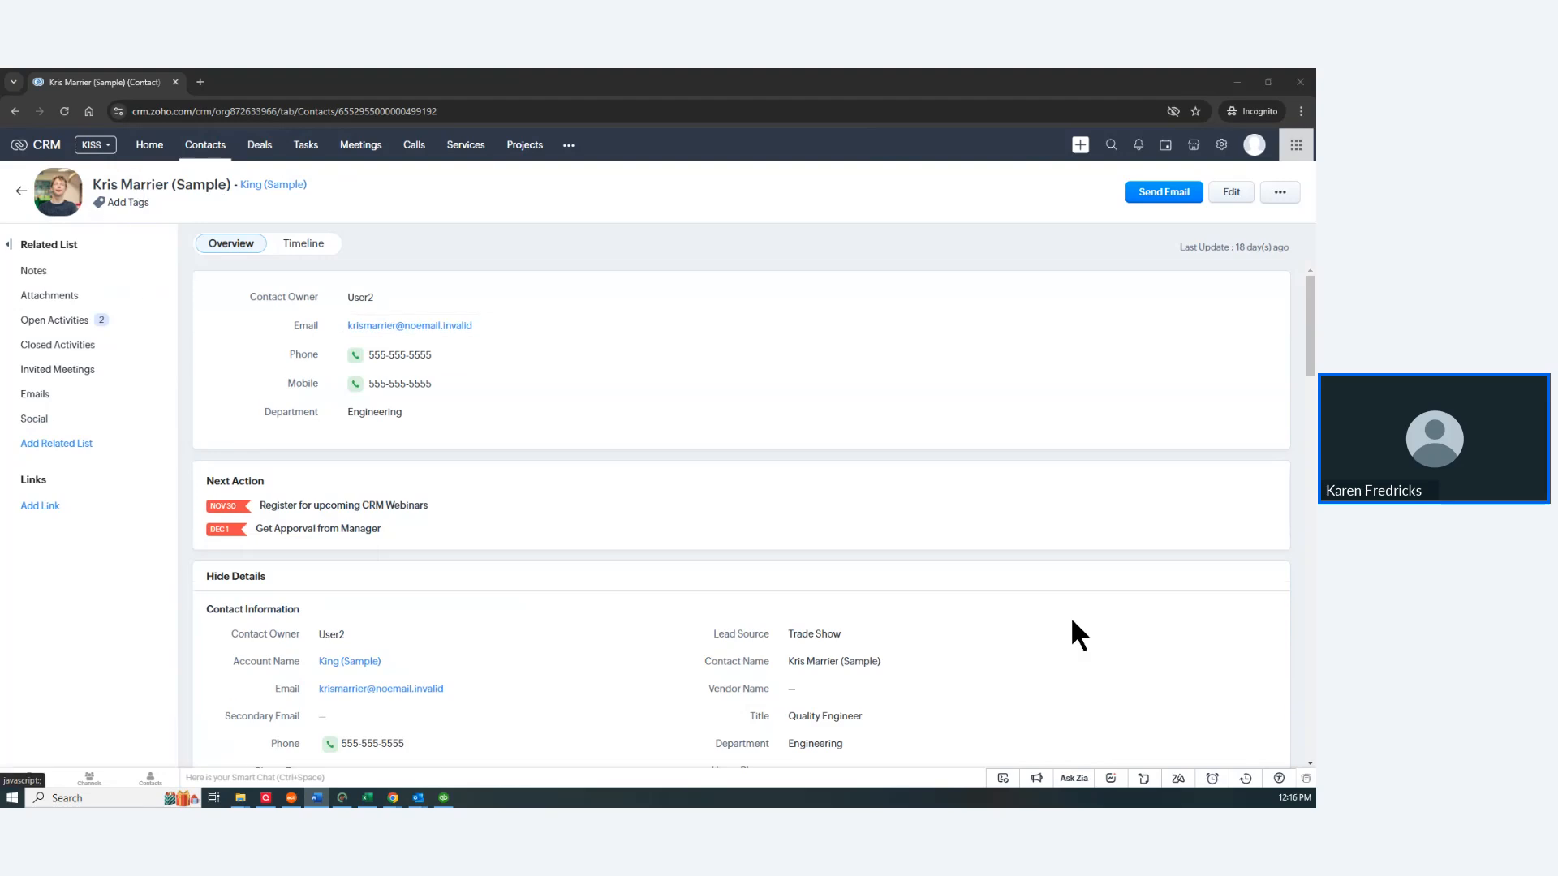
scroll(1072, 621, down, 15)
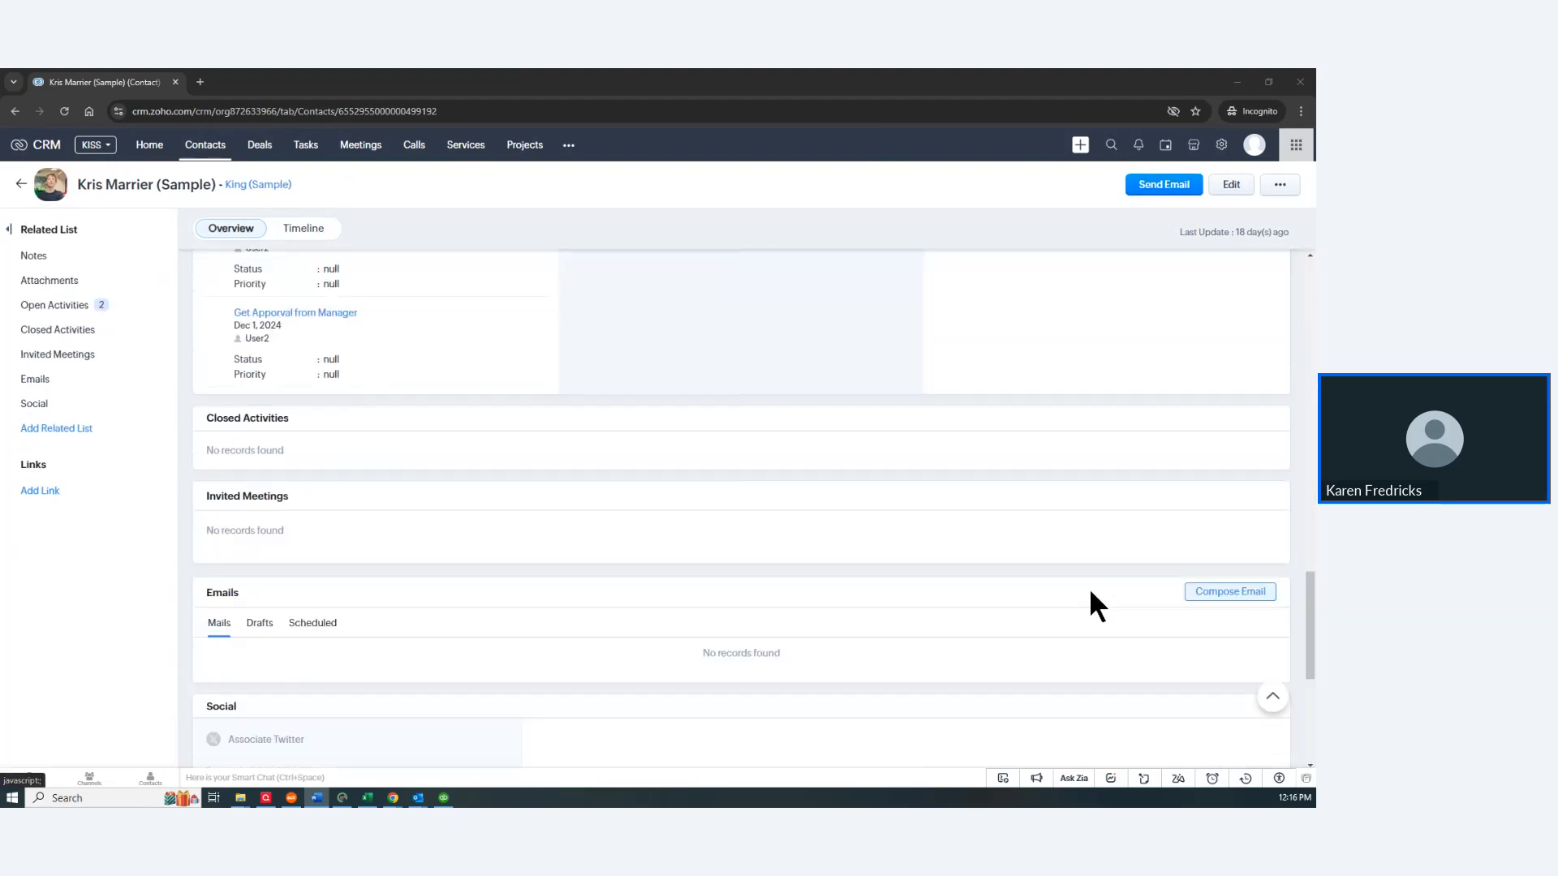
scroll(1090, 592, down, 5)
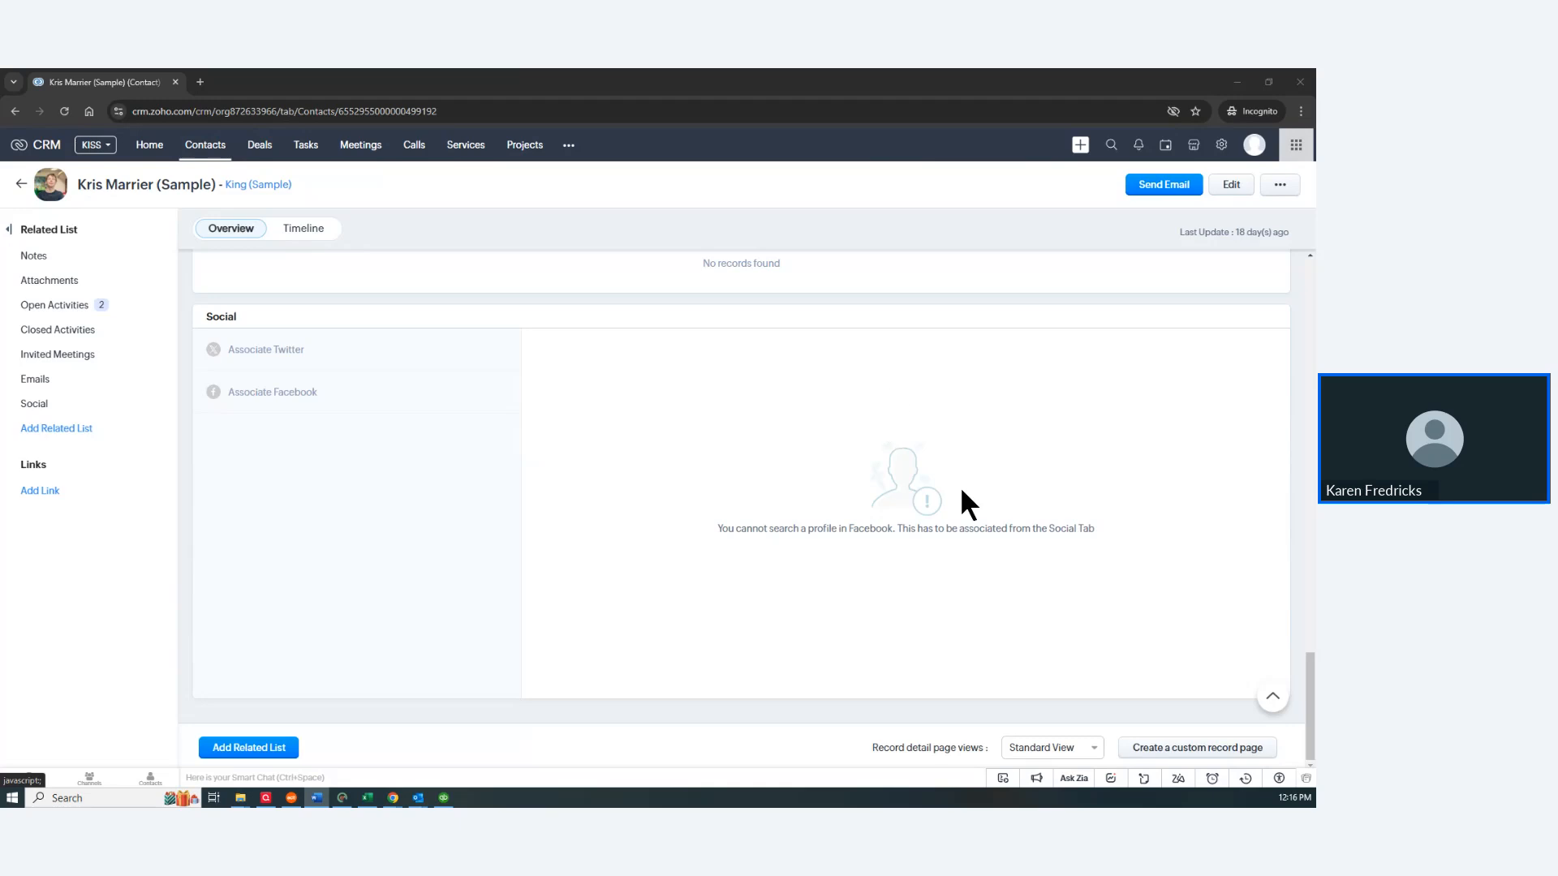
Step: Switch the contact record from Standard View to the Contact Canvas layout
click(1024, 754)
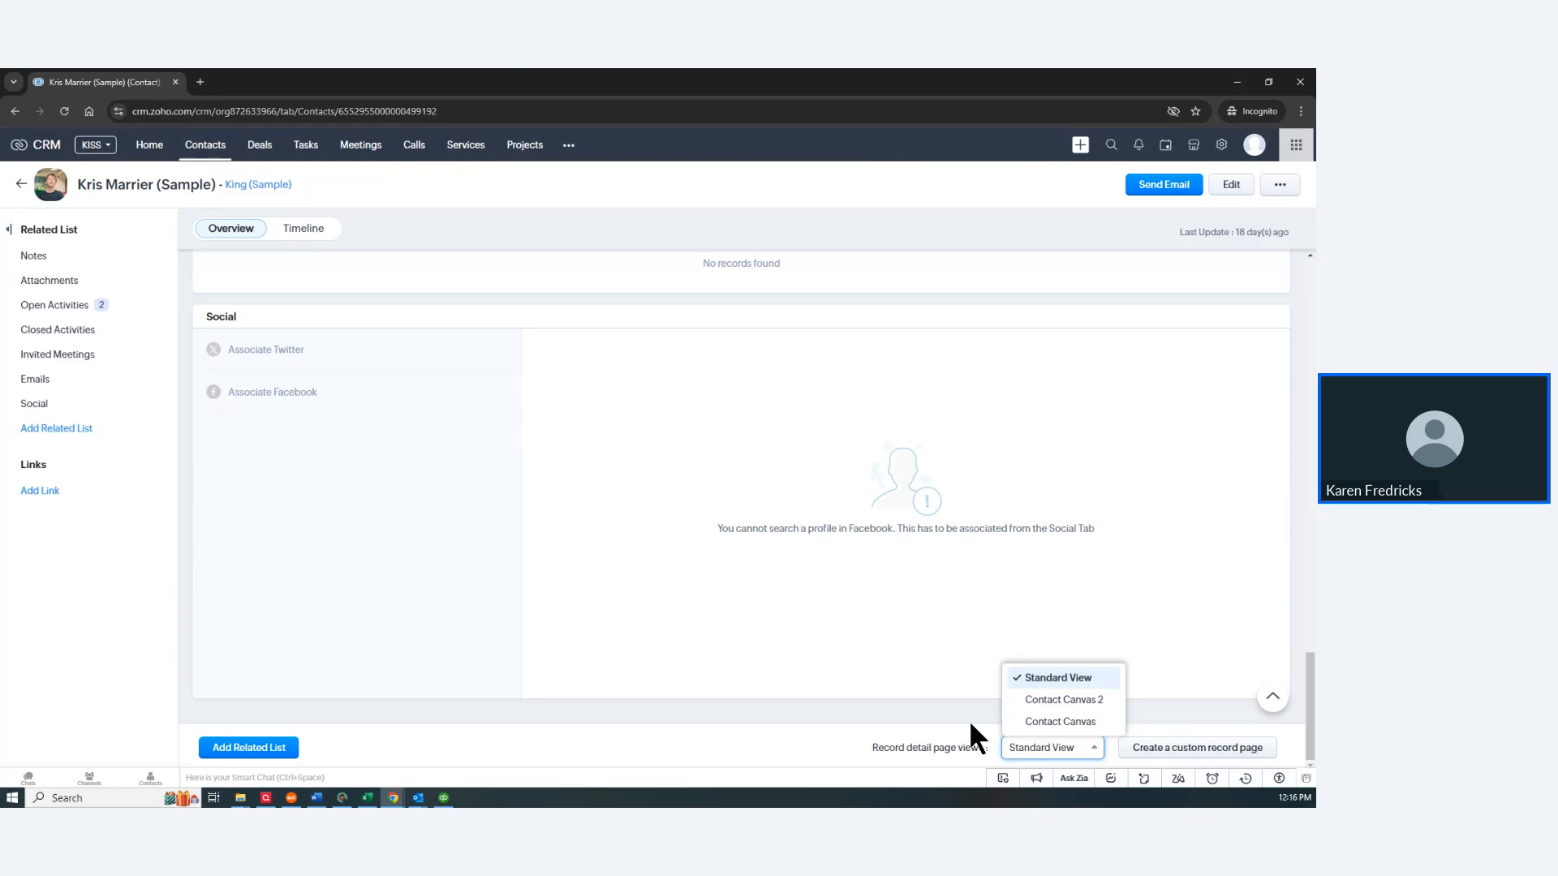
click(1053, 721)
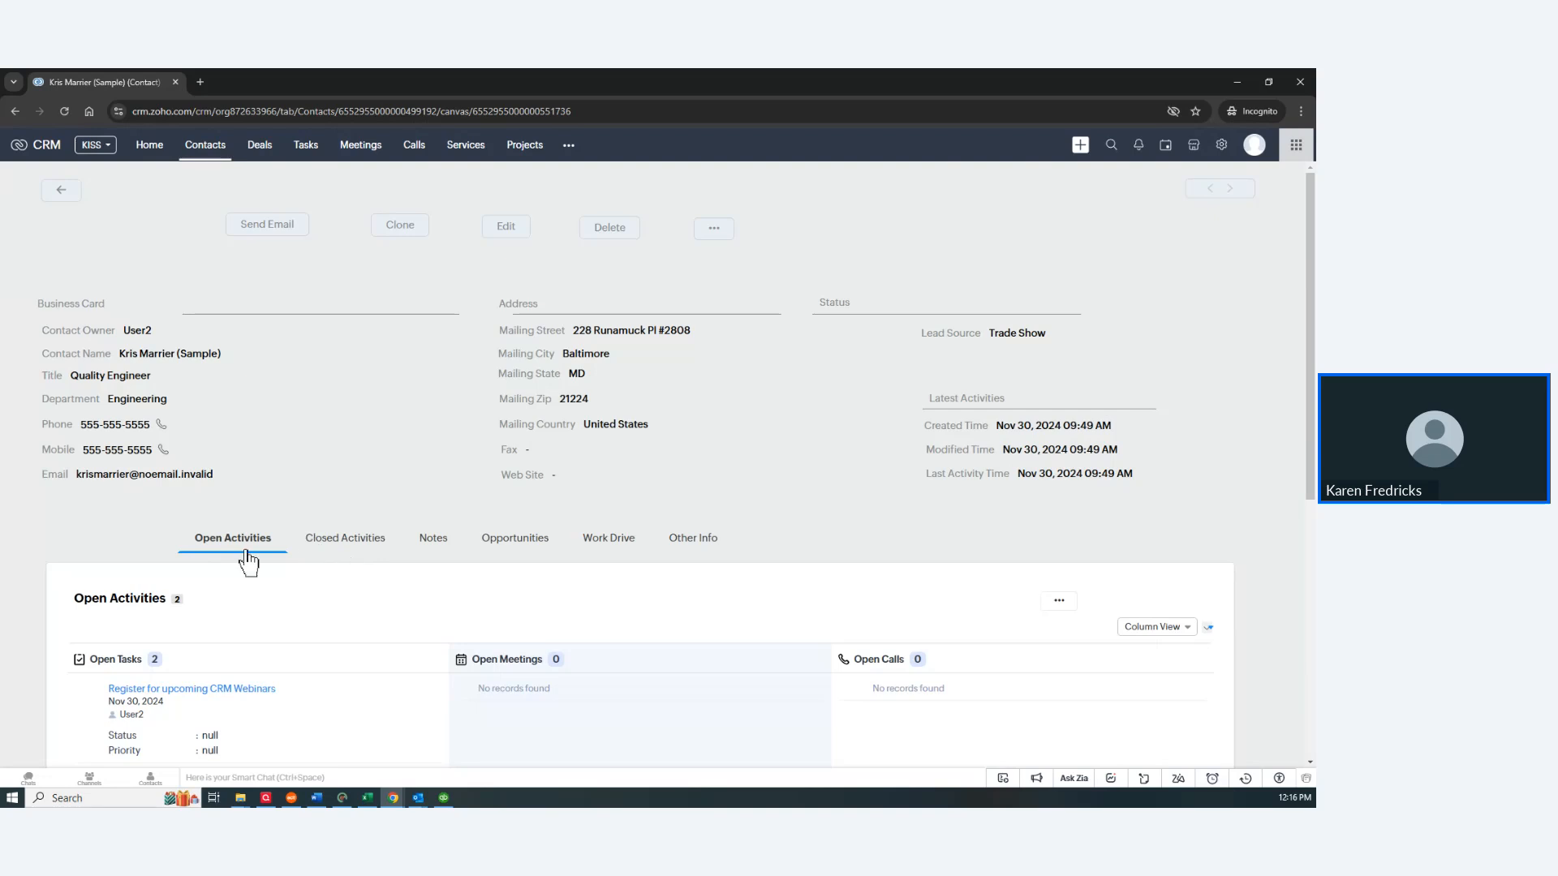
Step: Browse the Closed Activities and Deals tabs, ending on the contact's Notes
click(337, 542)
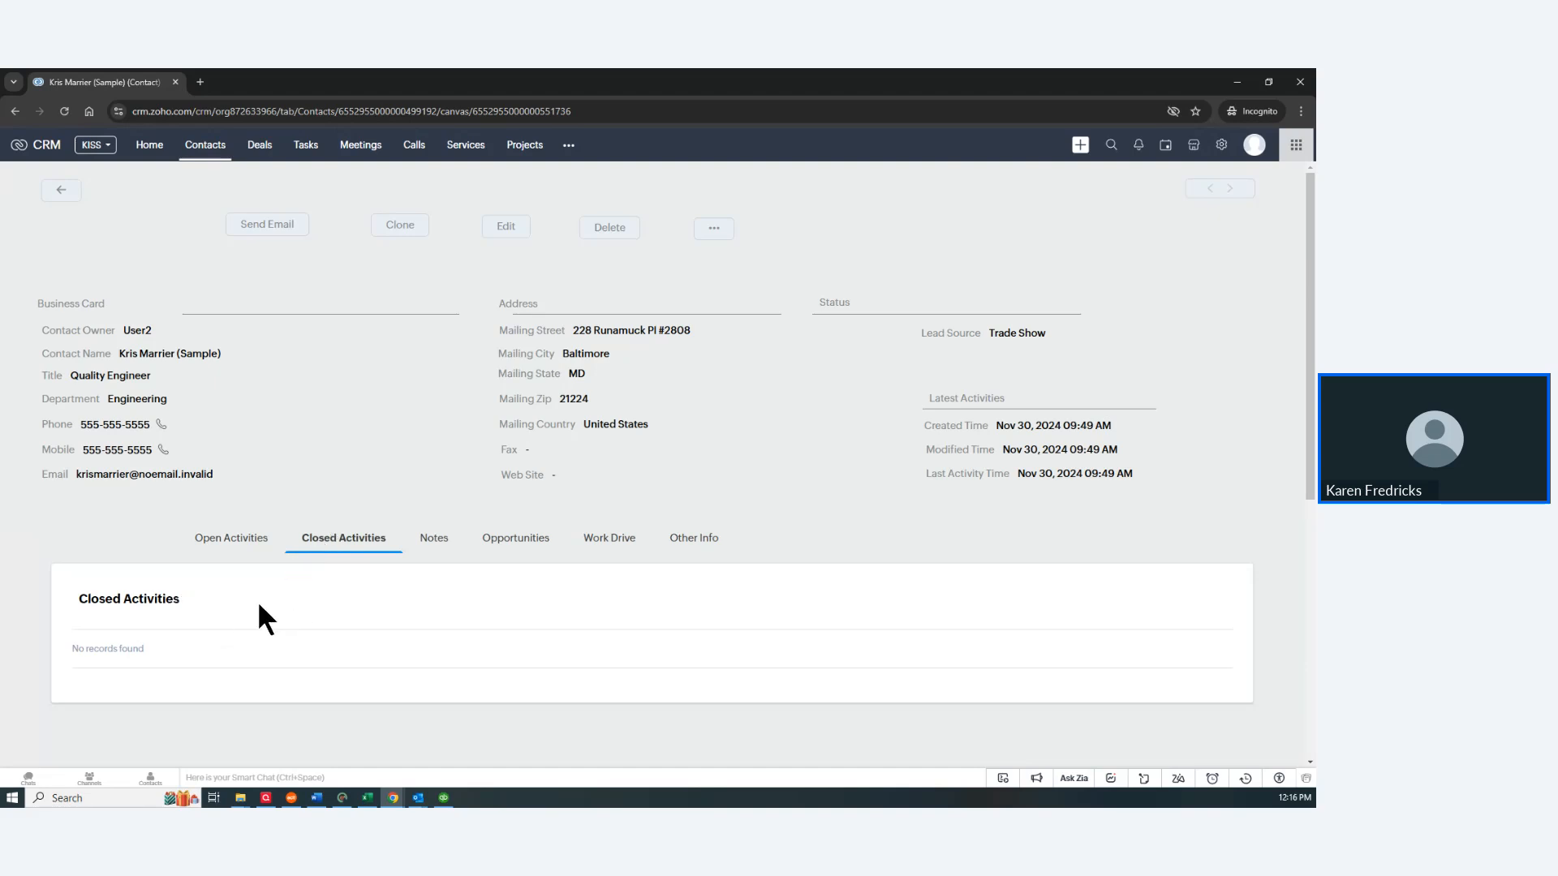
click(530, 538)
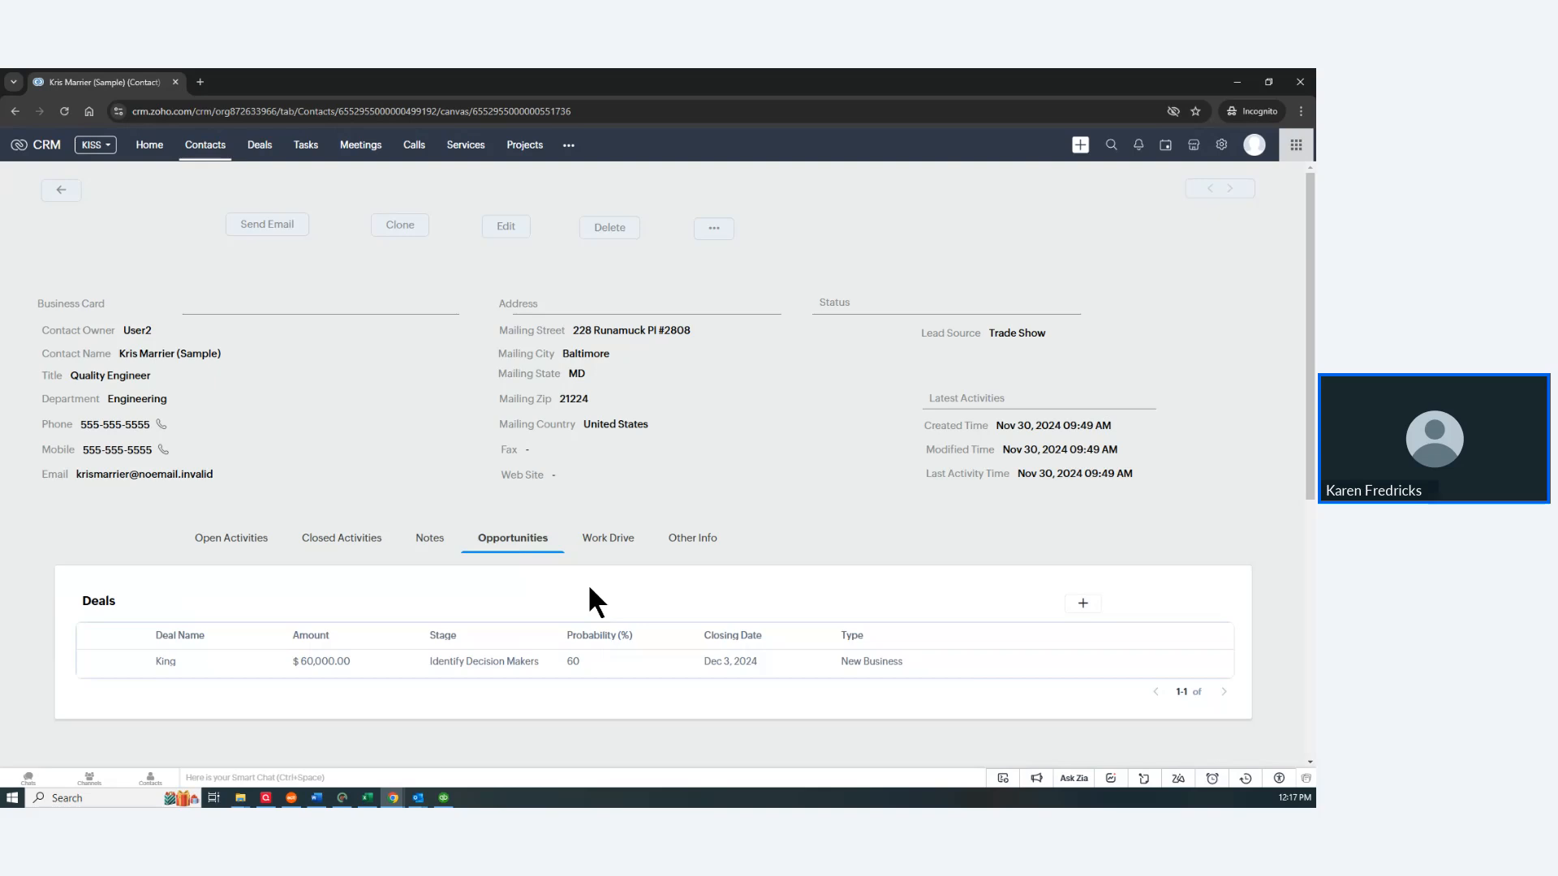
click(428, 546)
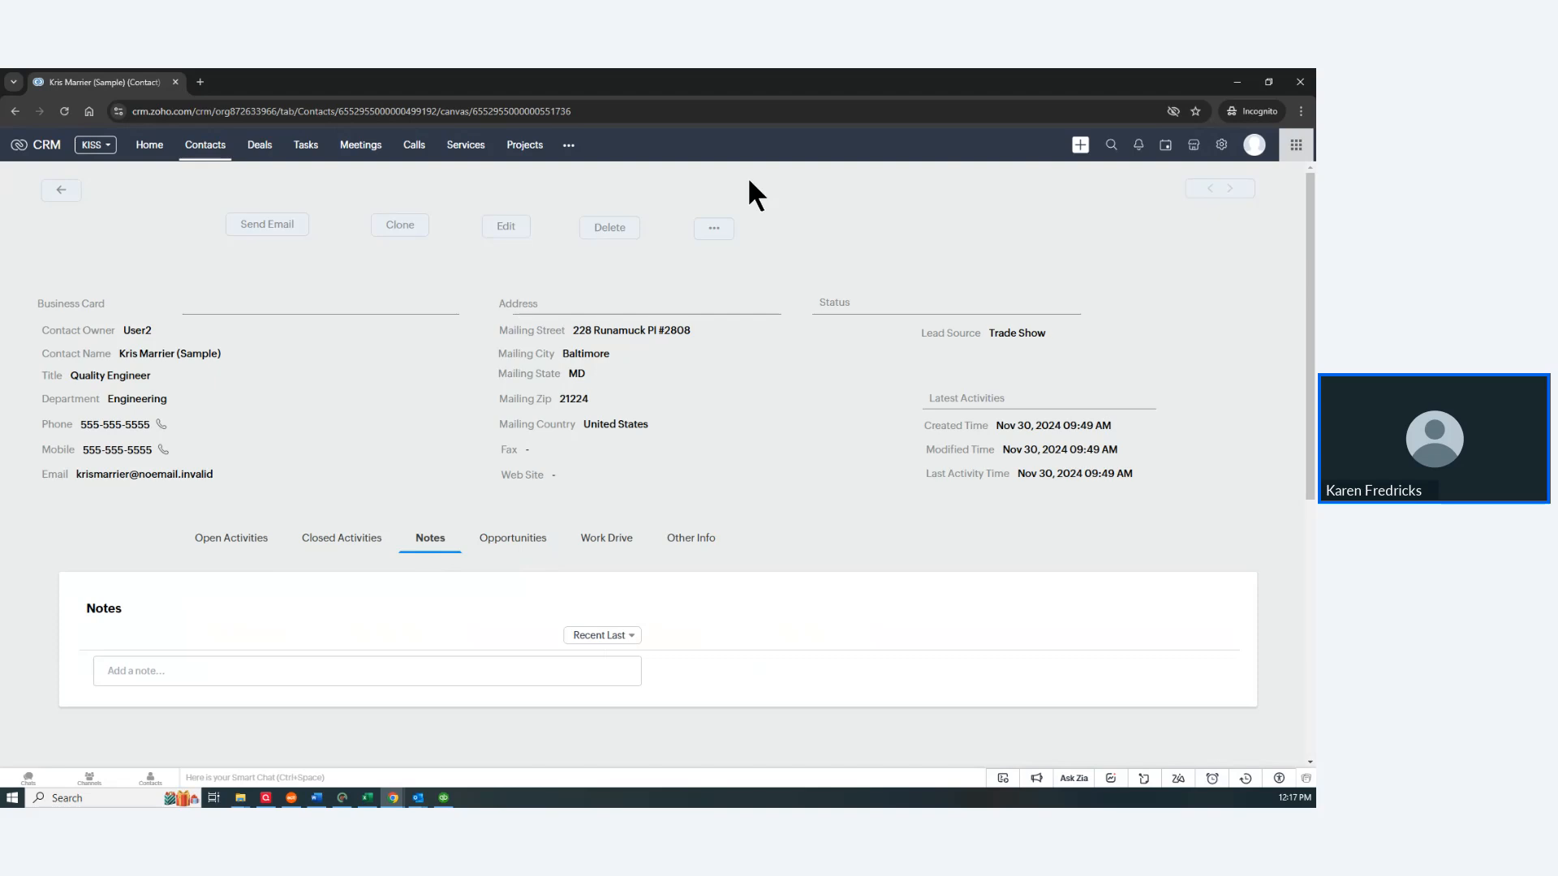
Step: Open and close the extra record actions menu, then scroll down the page
click(715, 235)
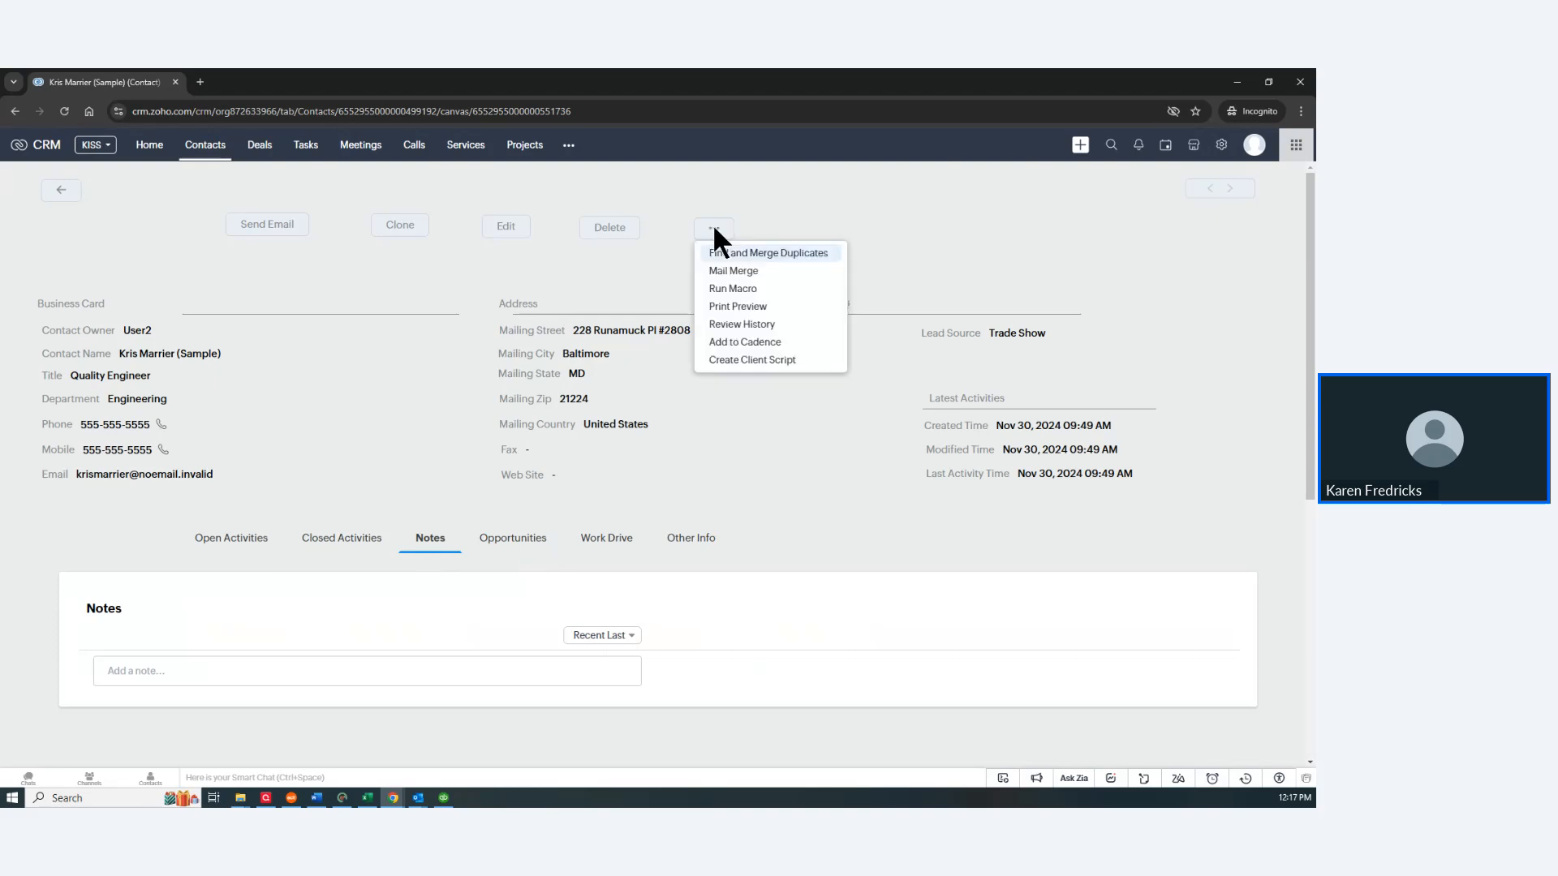
click(820, 196)
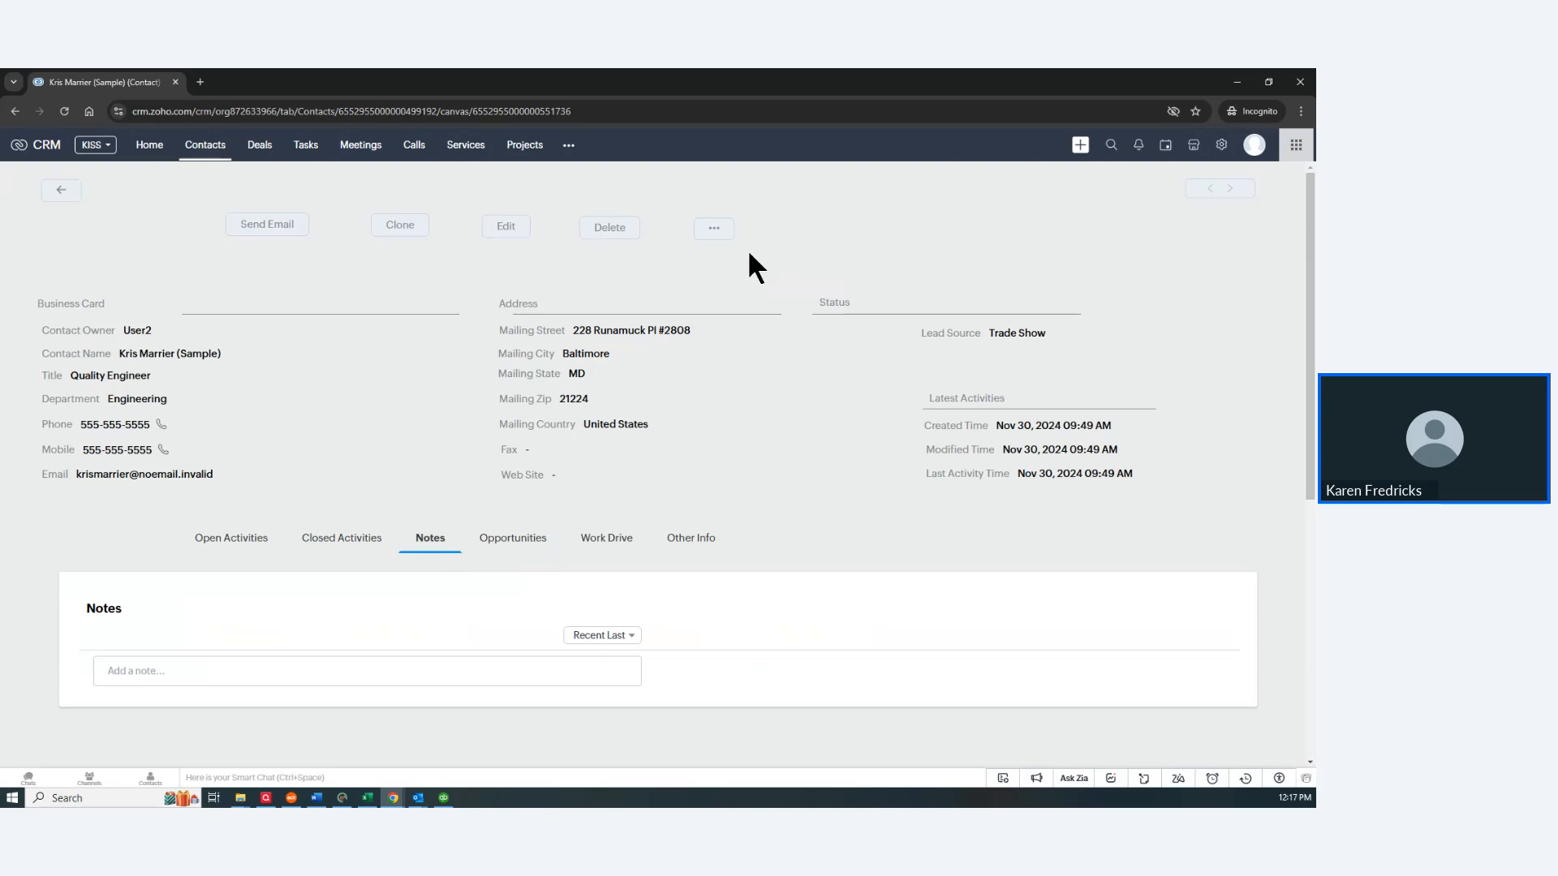
scroll(781, 339, down, 6)
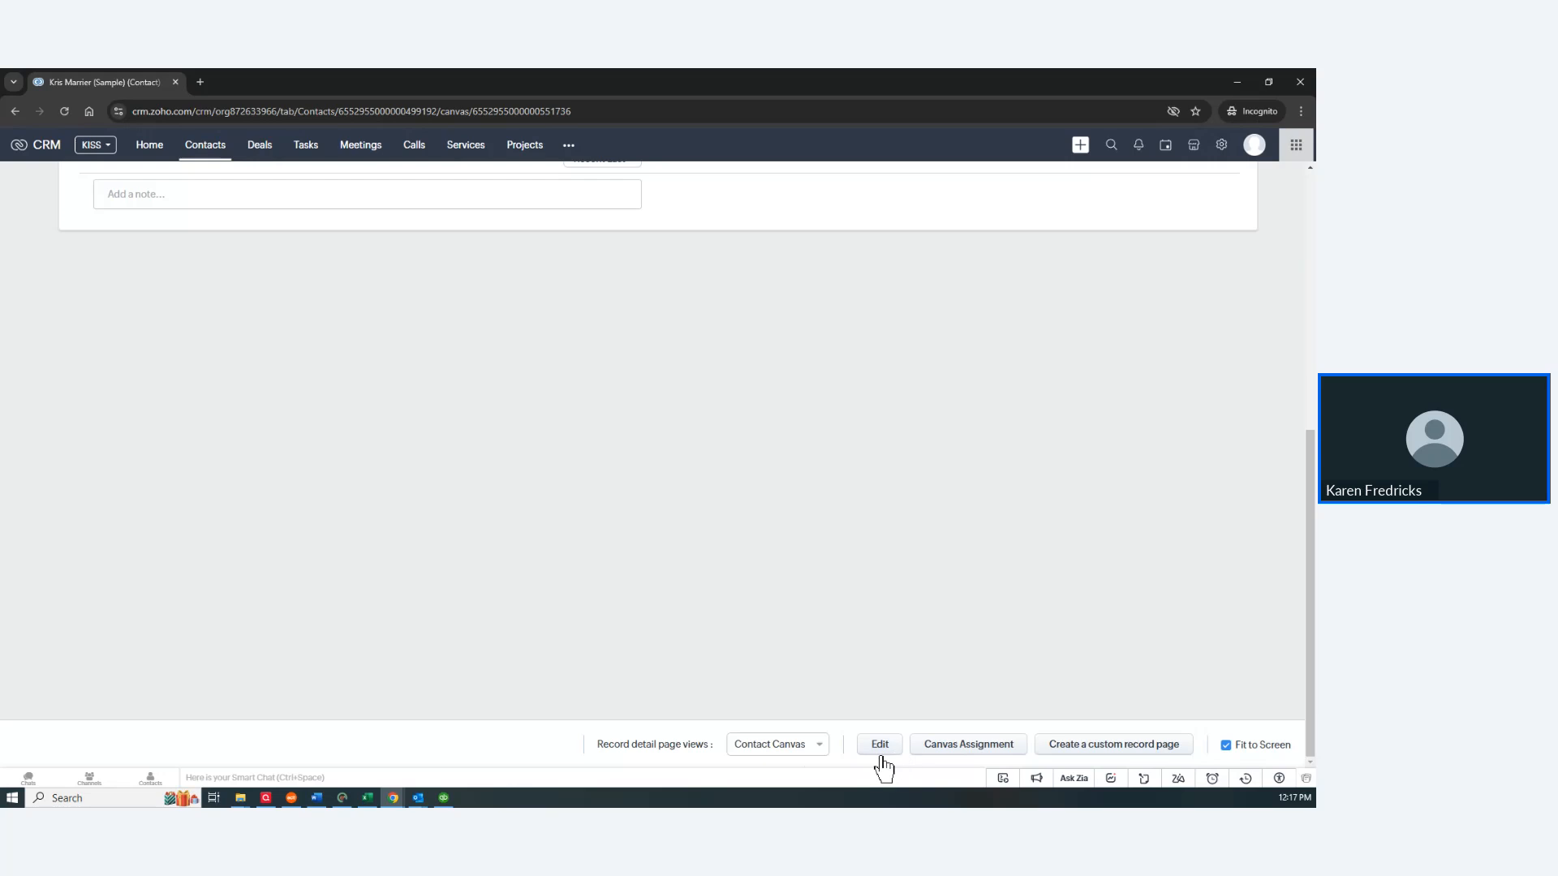
click(800, 751)
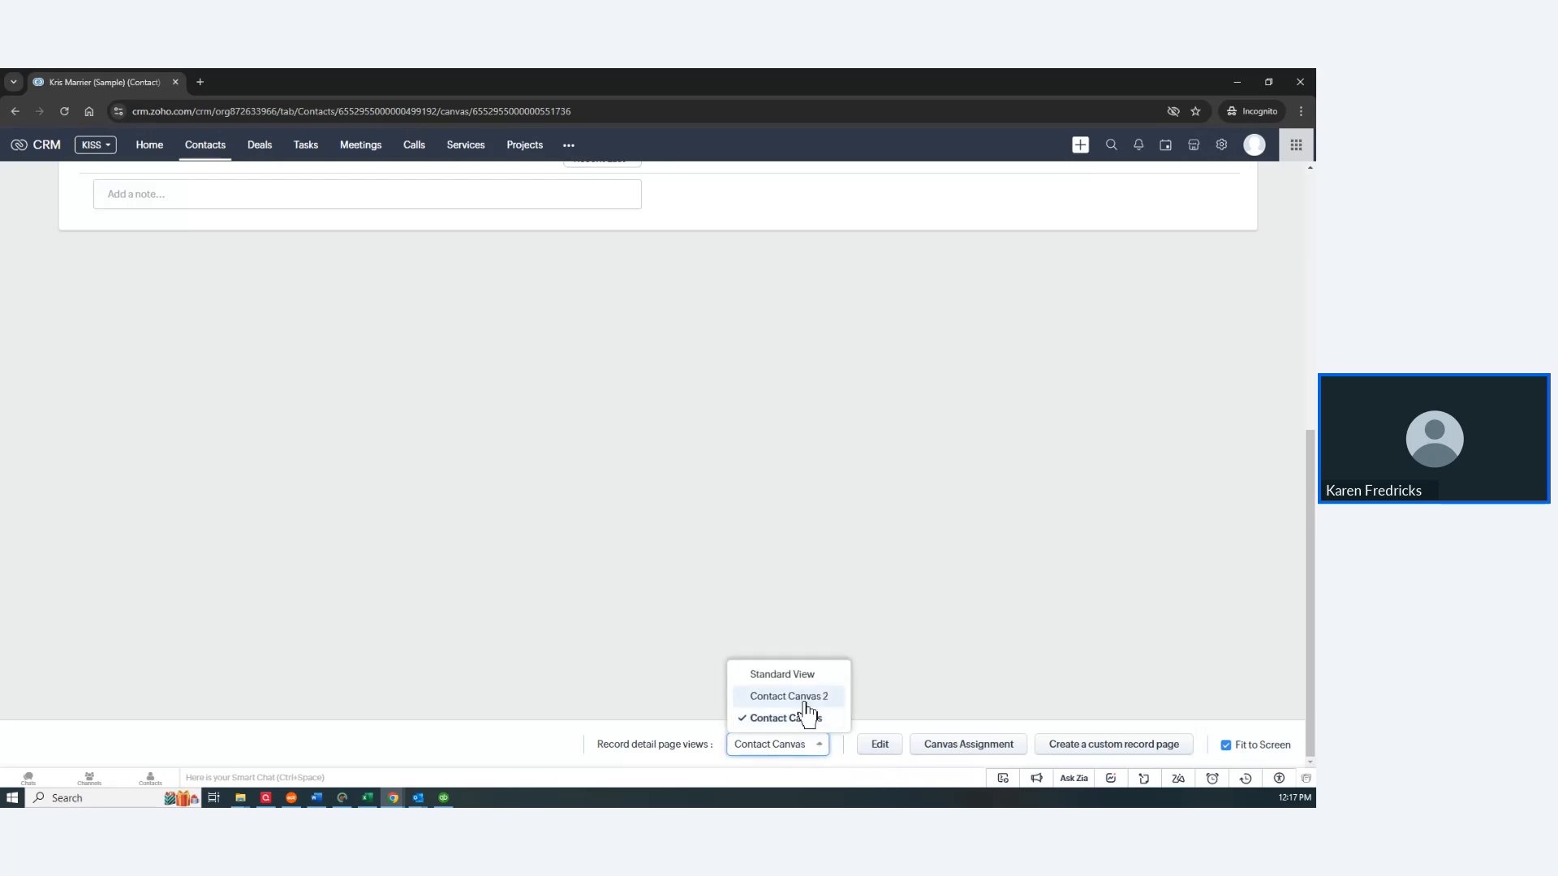
click(809, 697)
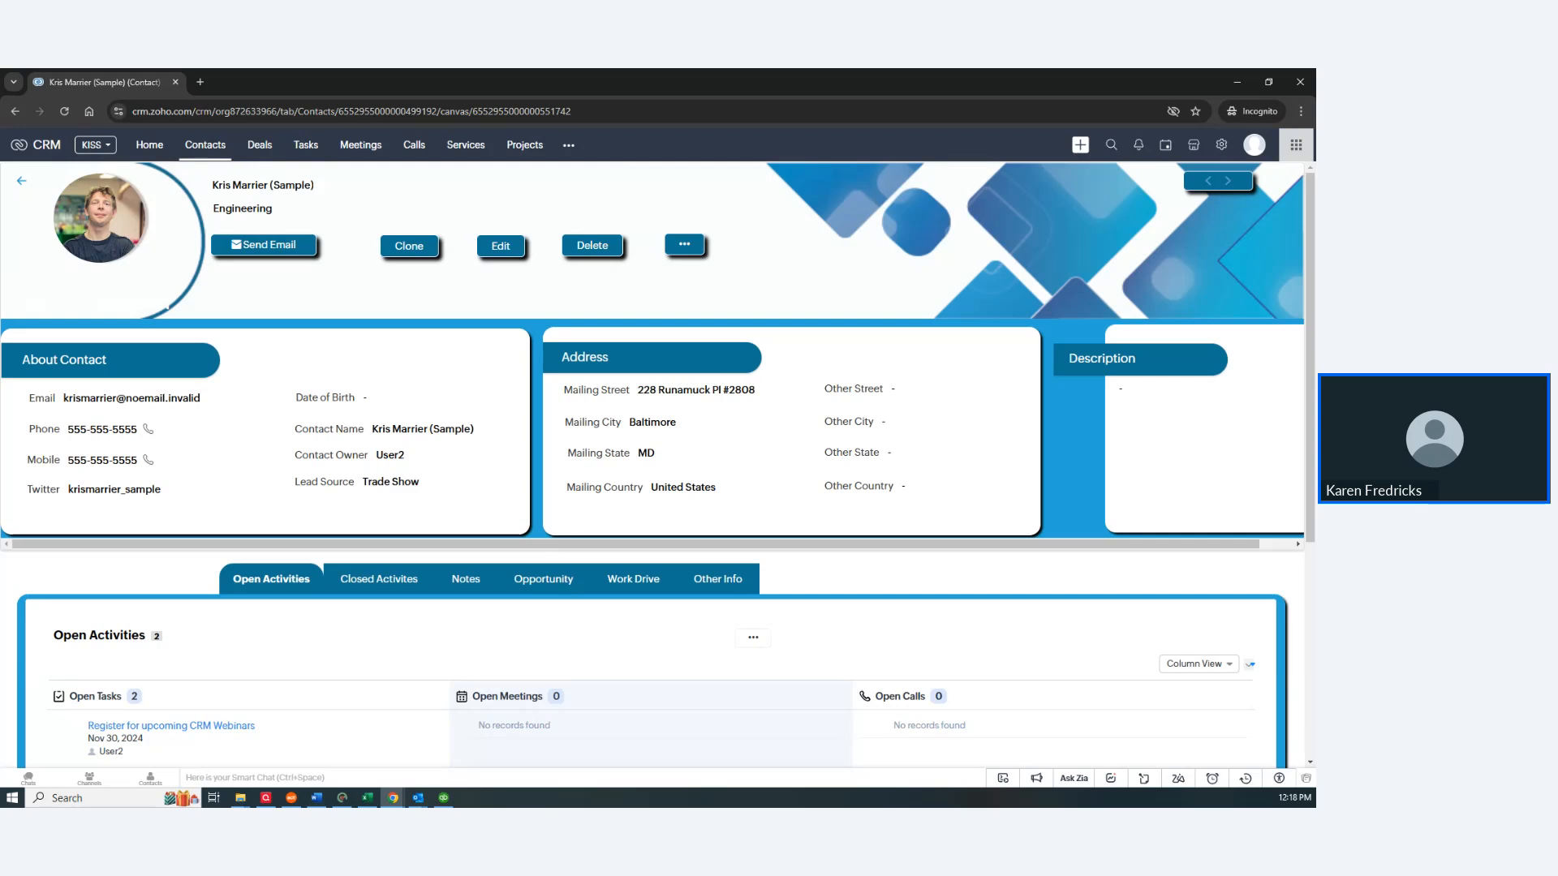
key(alt+Tab)
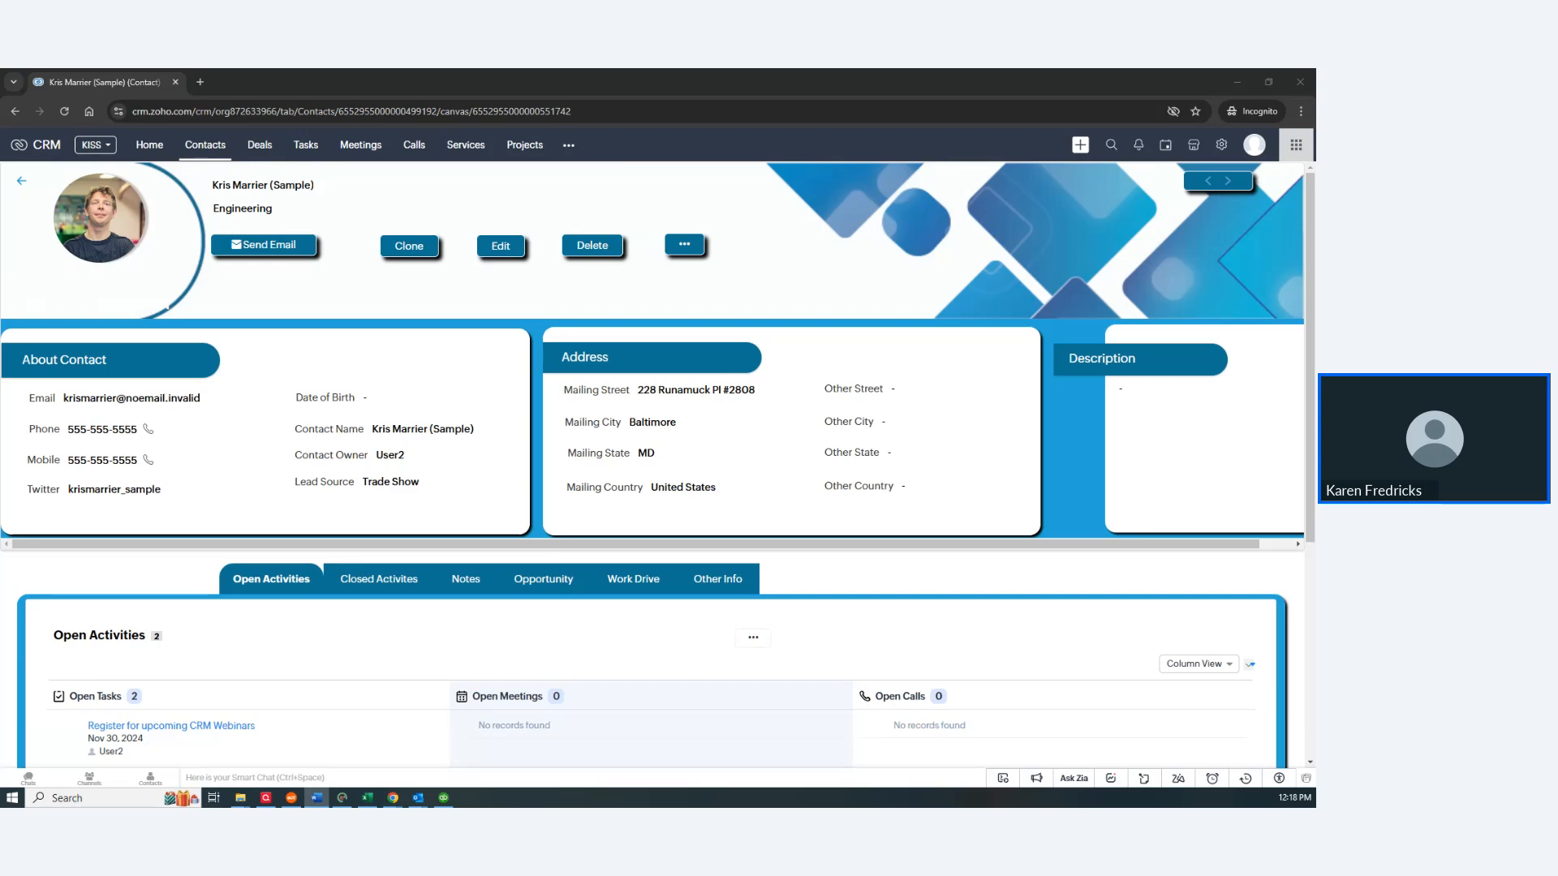
drag(0, 84, 95, 98)
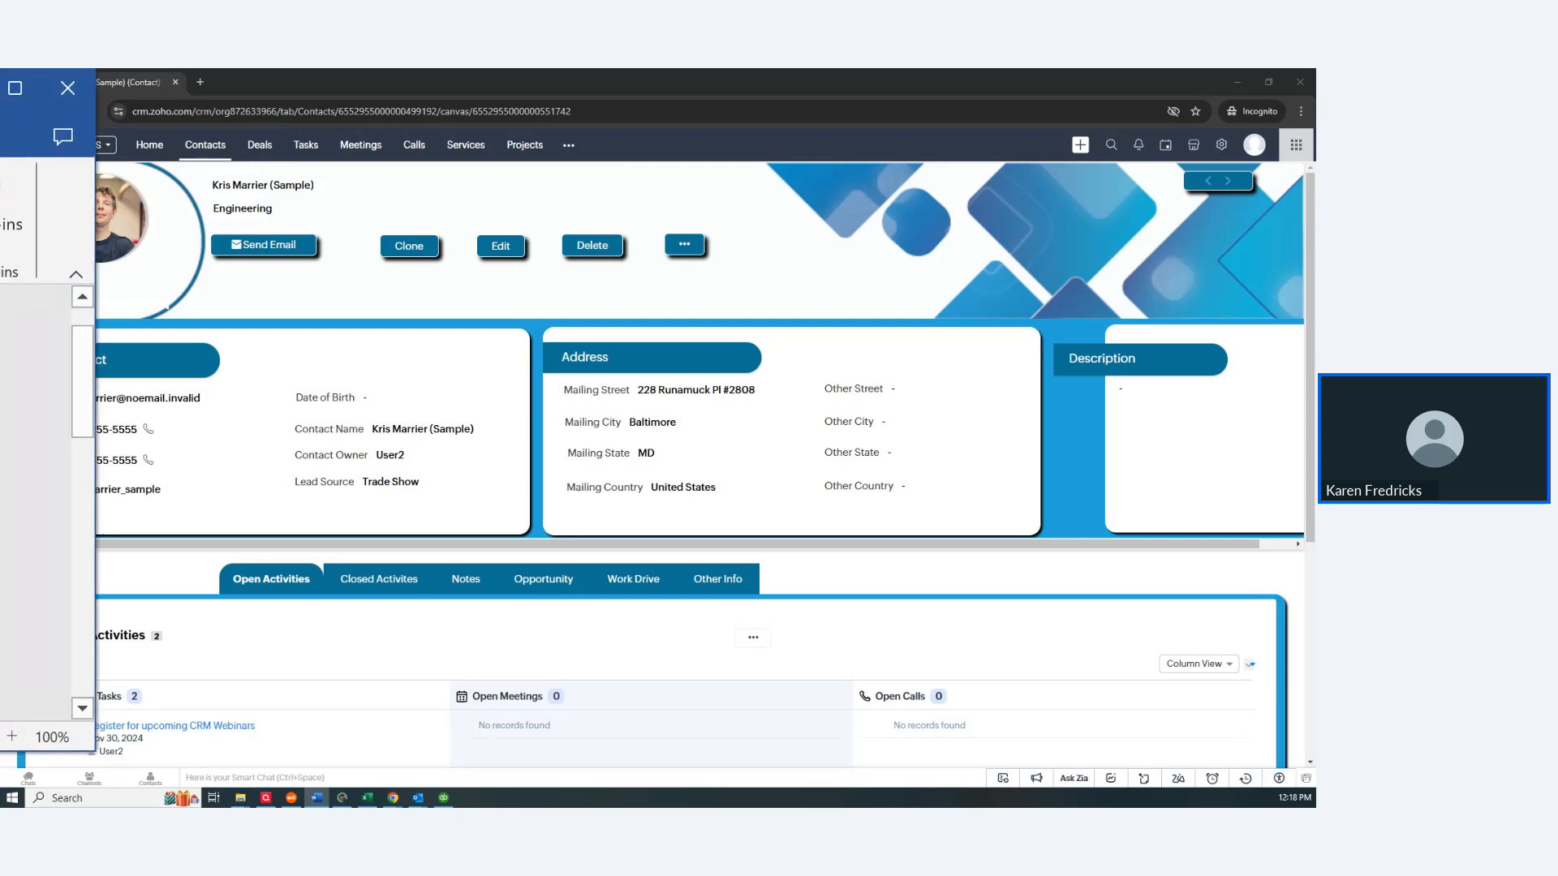
scroll(999, 677, down, 5)
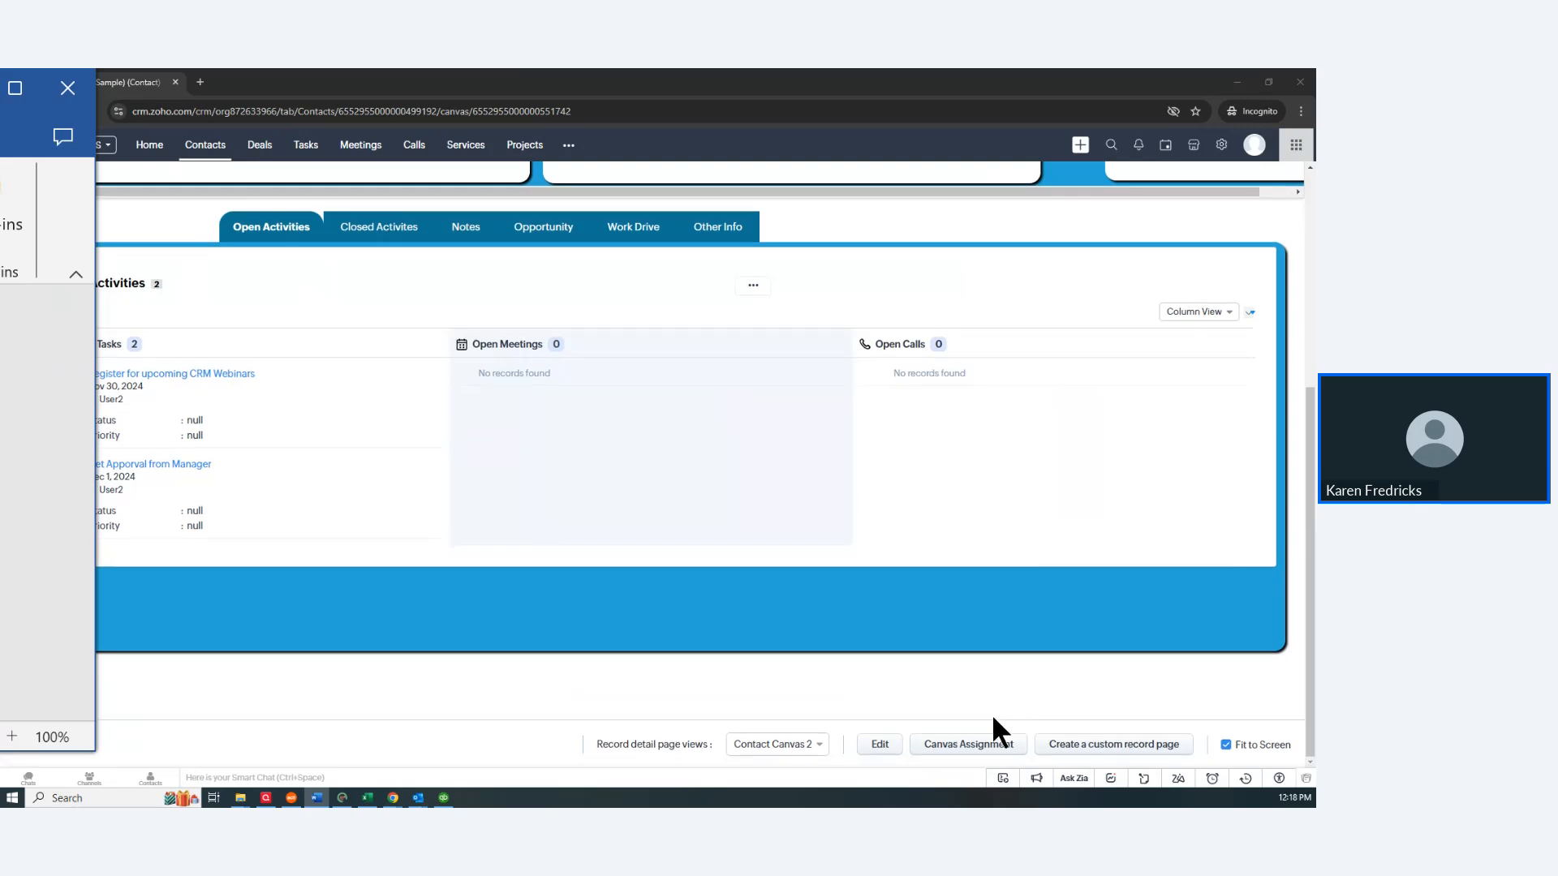
Step: Switch the contact record back to the Standard View layout
click(762, 744)
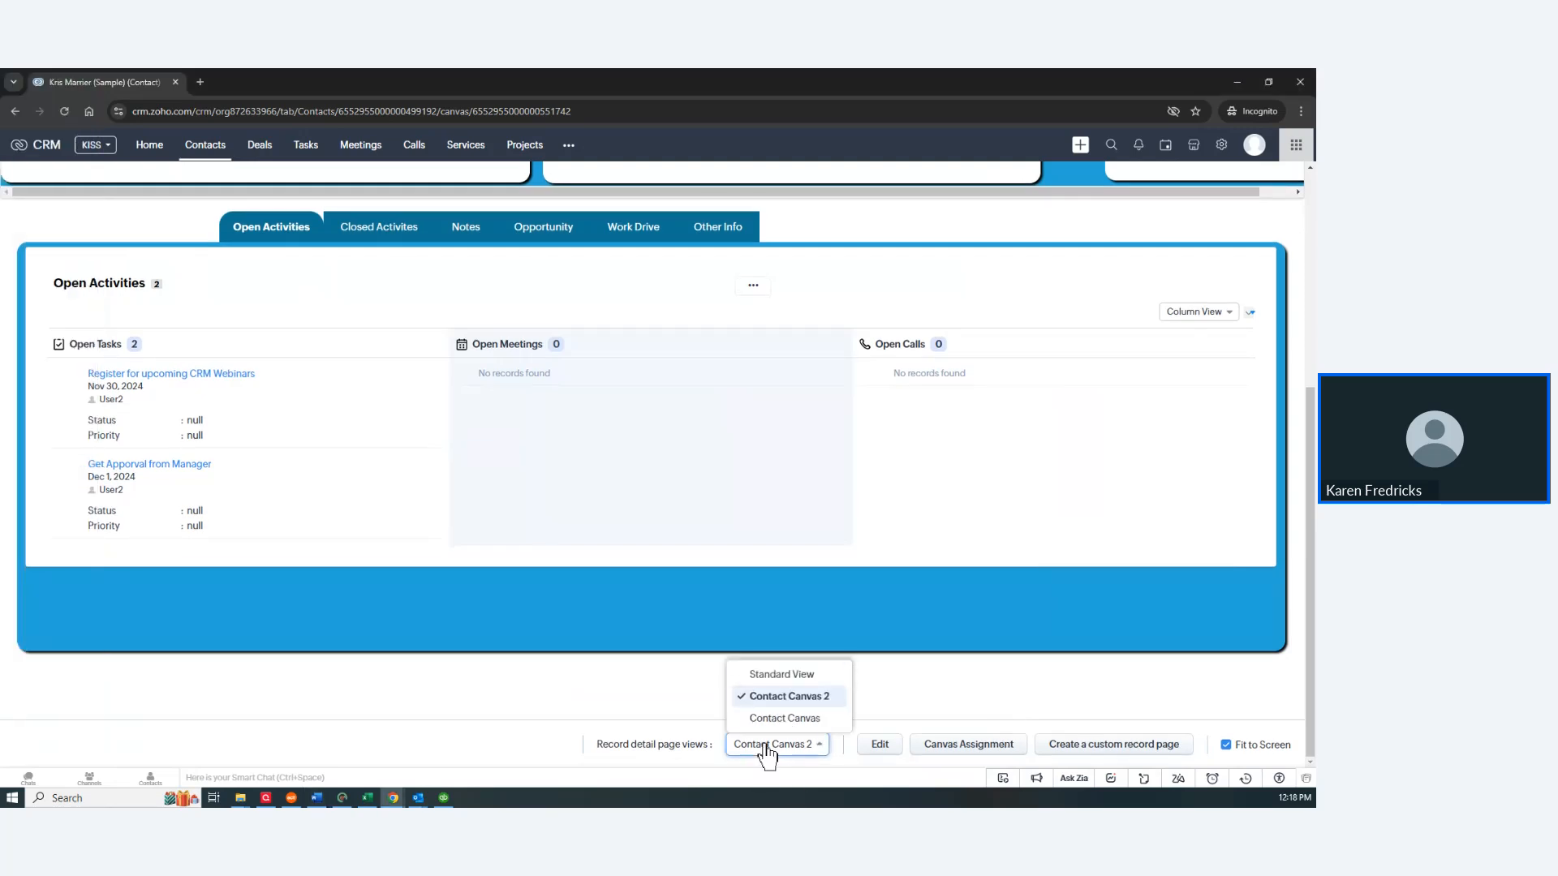
click(777, 675)
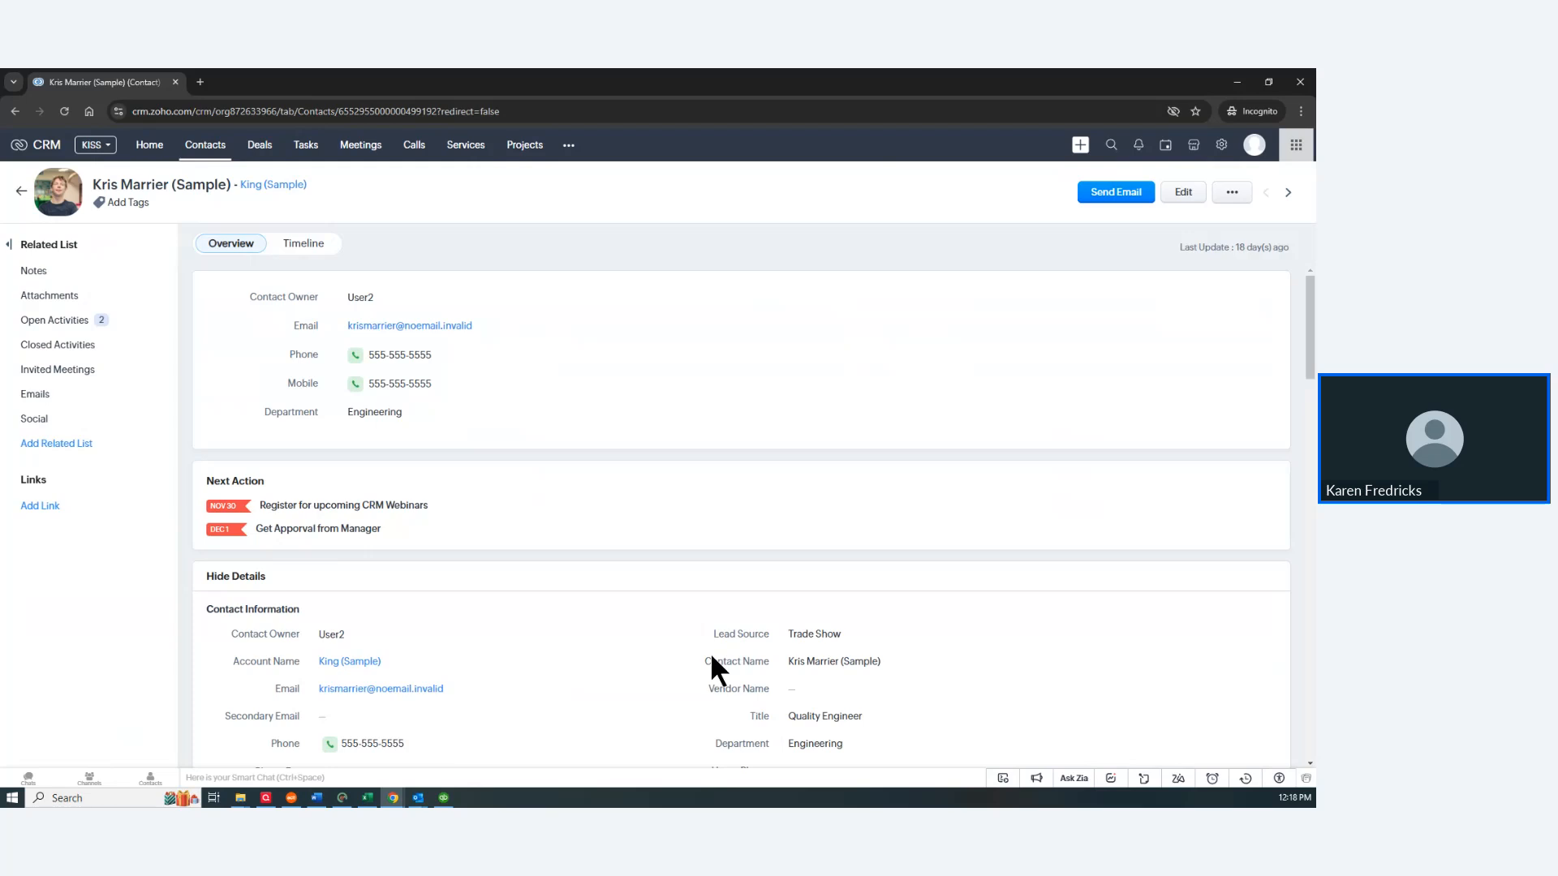
scroll(709, 652, down, 5)
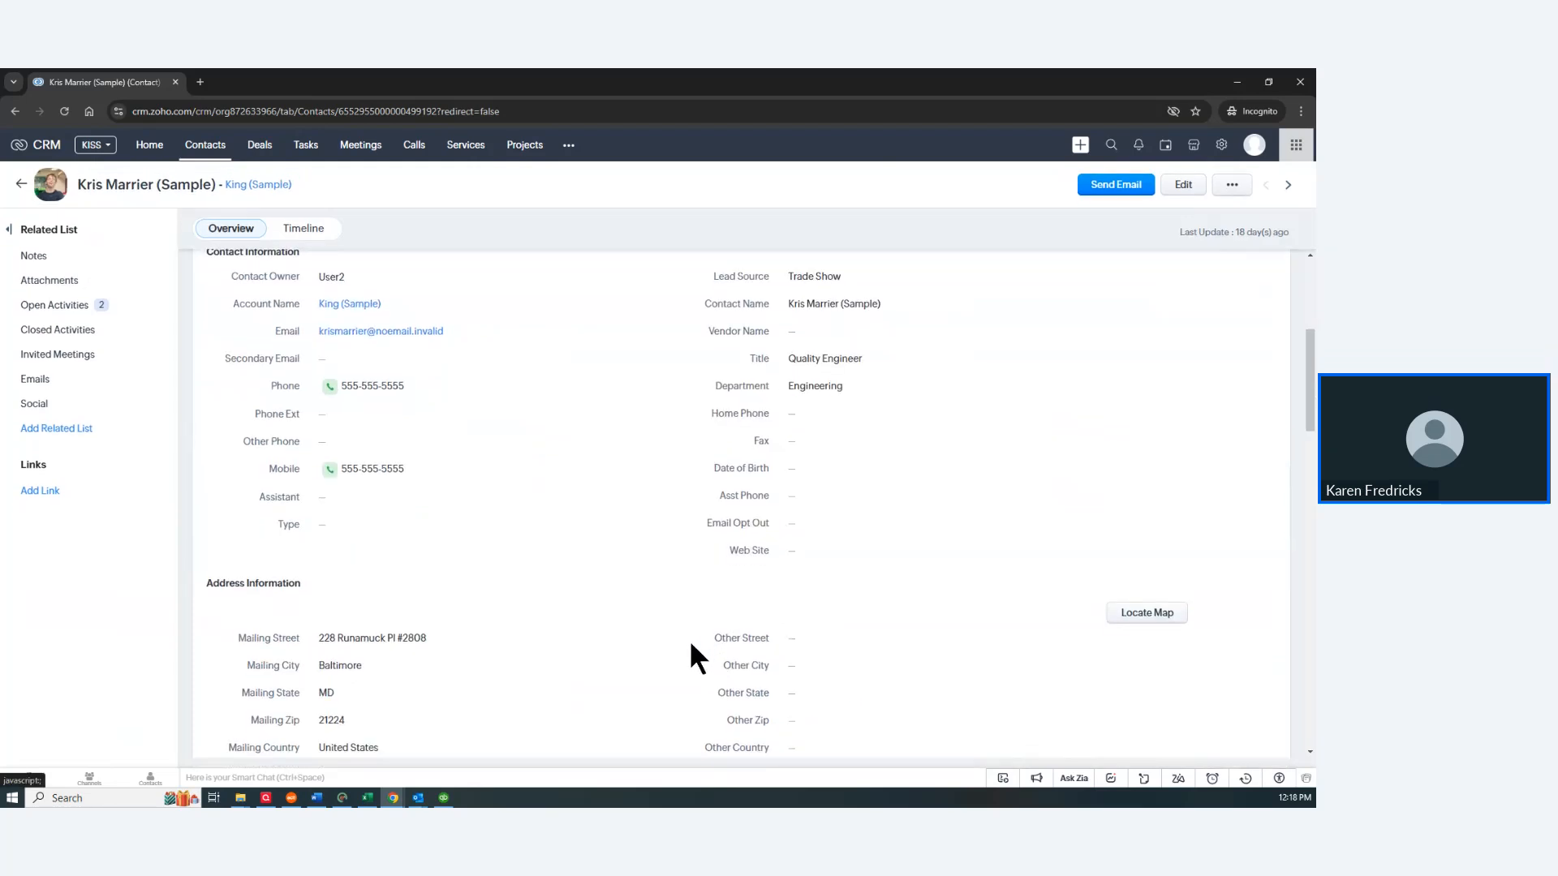
scroll(689, 640, up, 5)
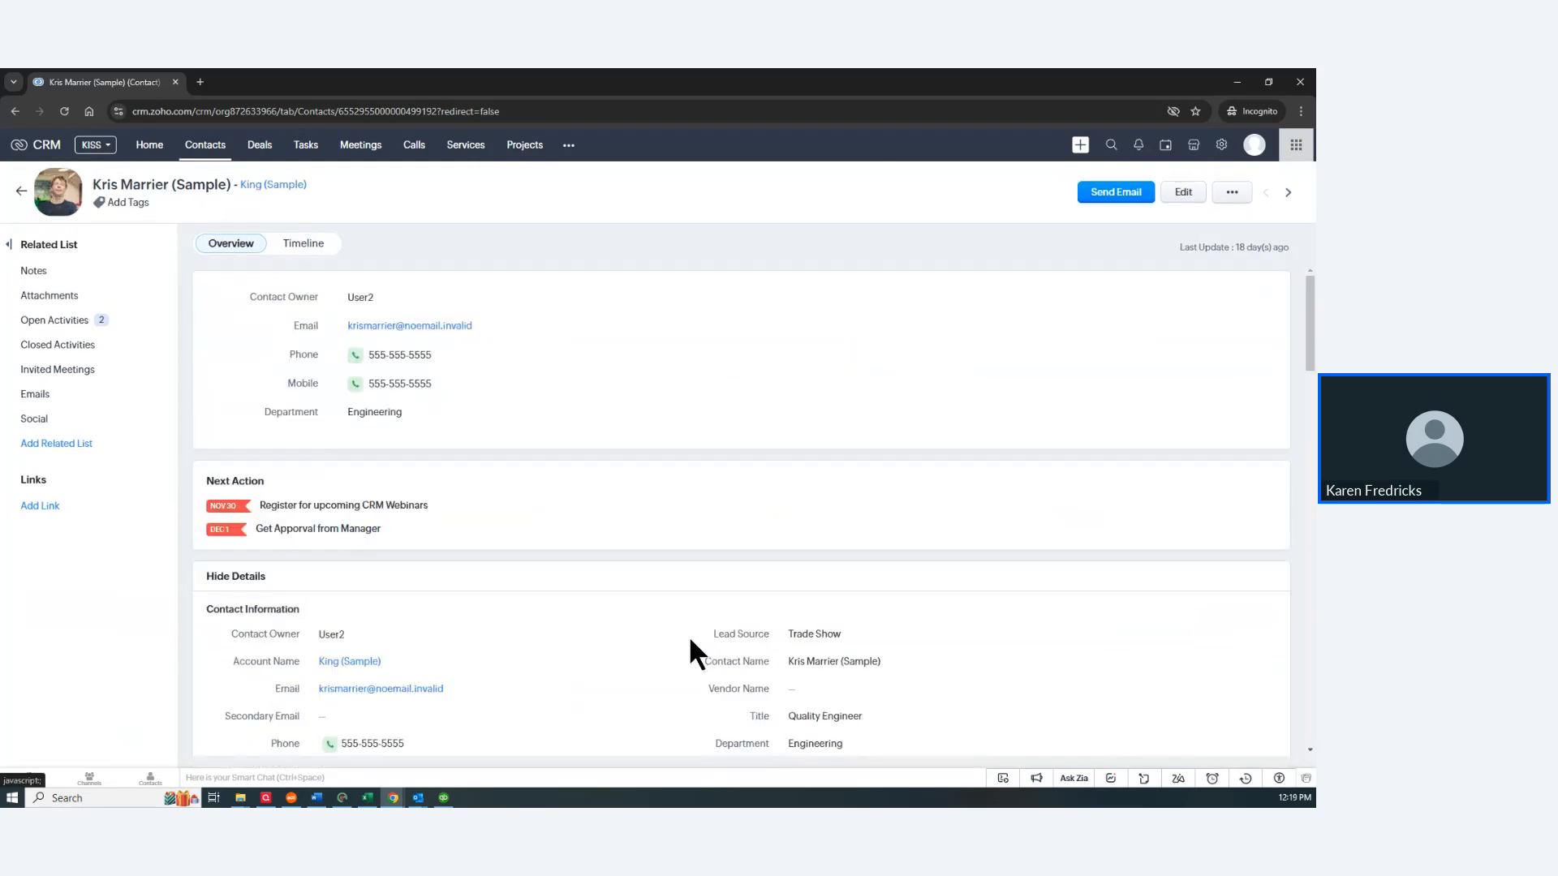
scroll(689, 634, down, 2)
scroll(687, 631, up, 3)
Step: Collapse the detailed contact information with Hide Details
click(244, 578)
scroll(922, 498, down, 5)
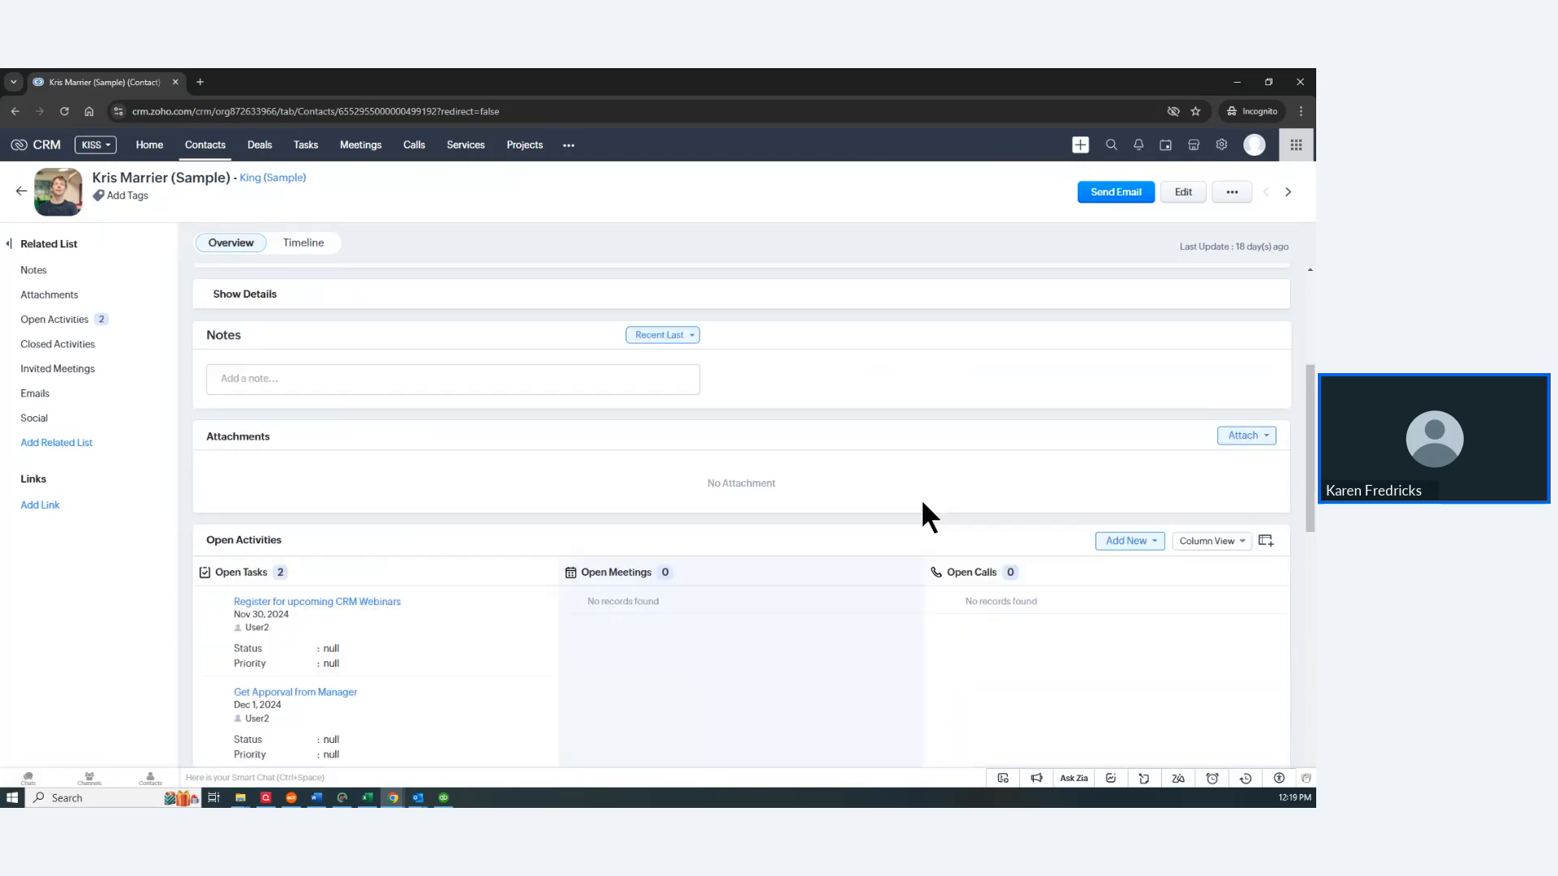
scroll(922, 498, up, 5)
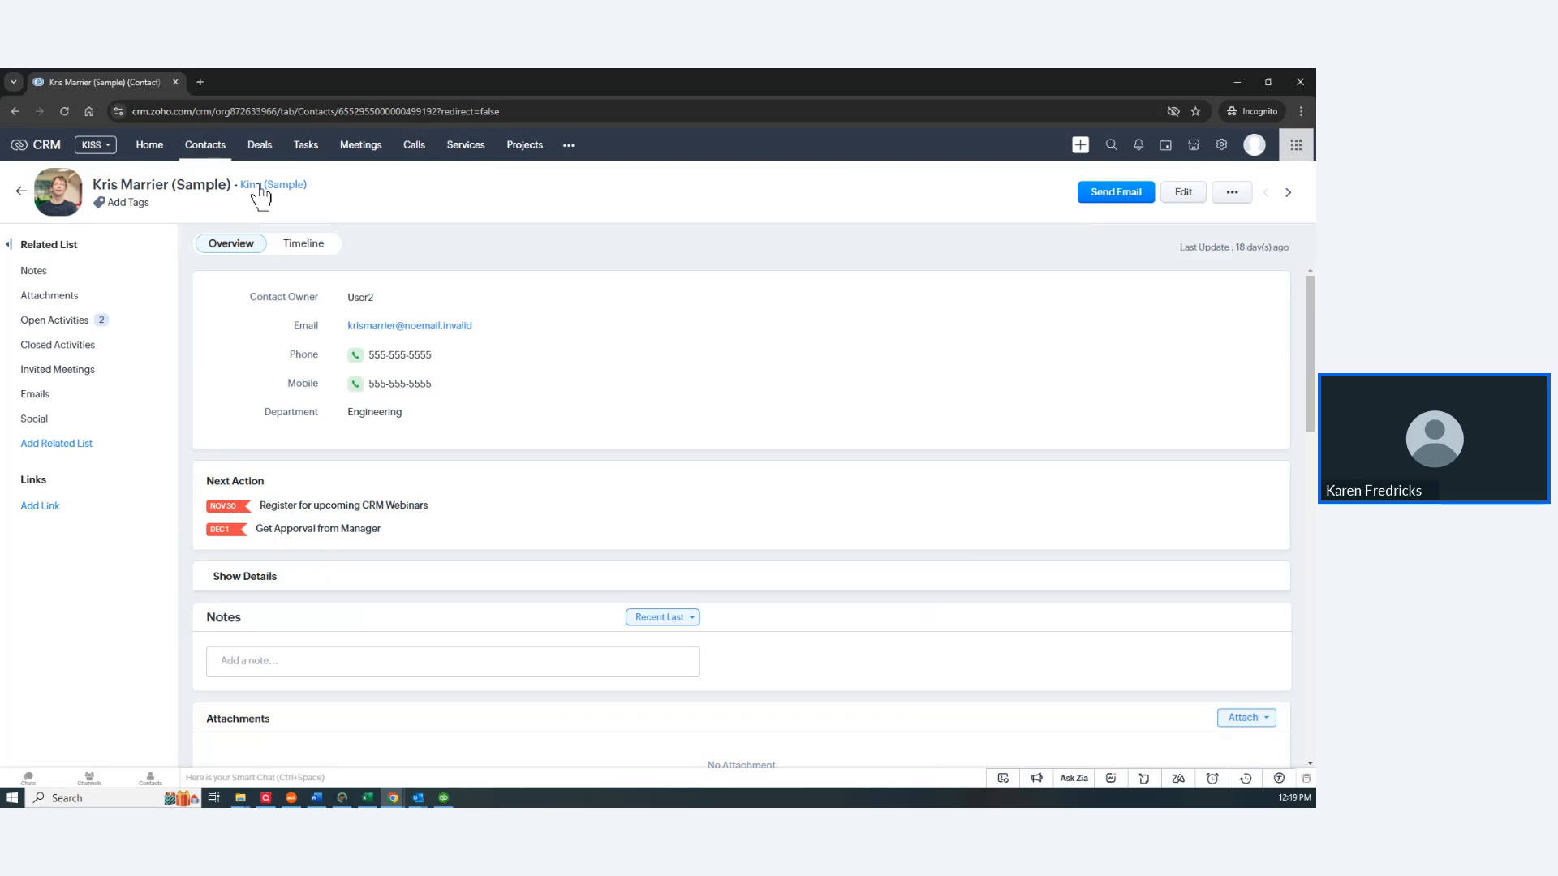
Step: In Setup > Modules and Fields, rename Contacts to Clients with singular Client
click(1221, 145)
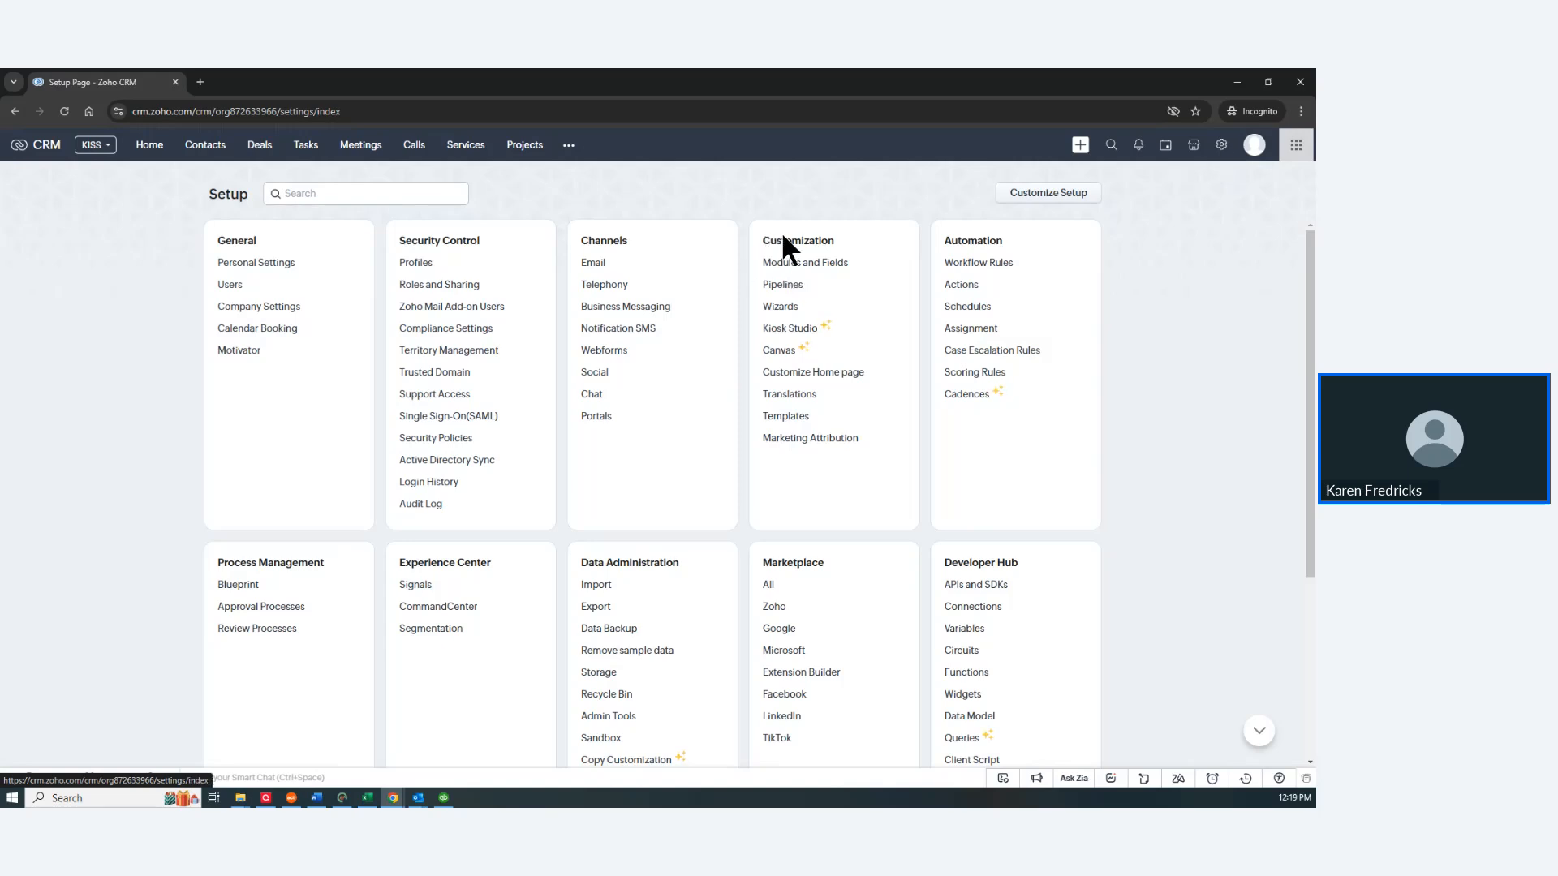
click(771, 266)
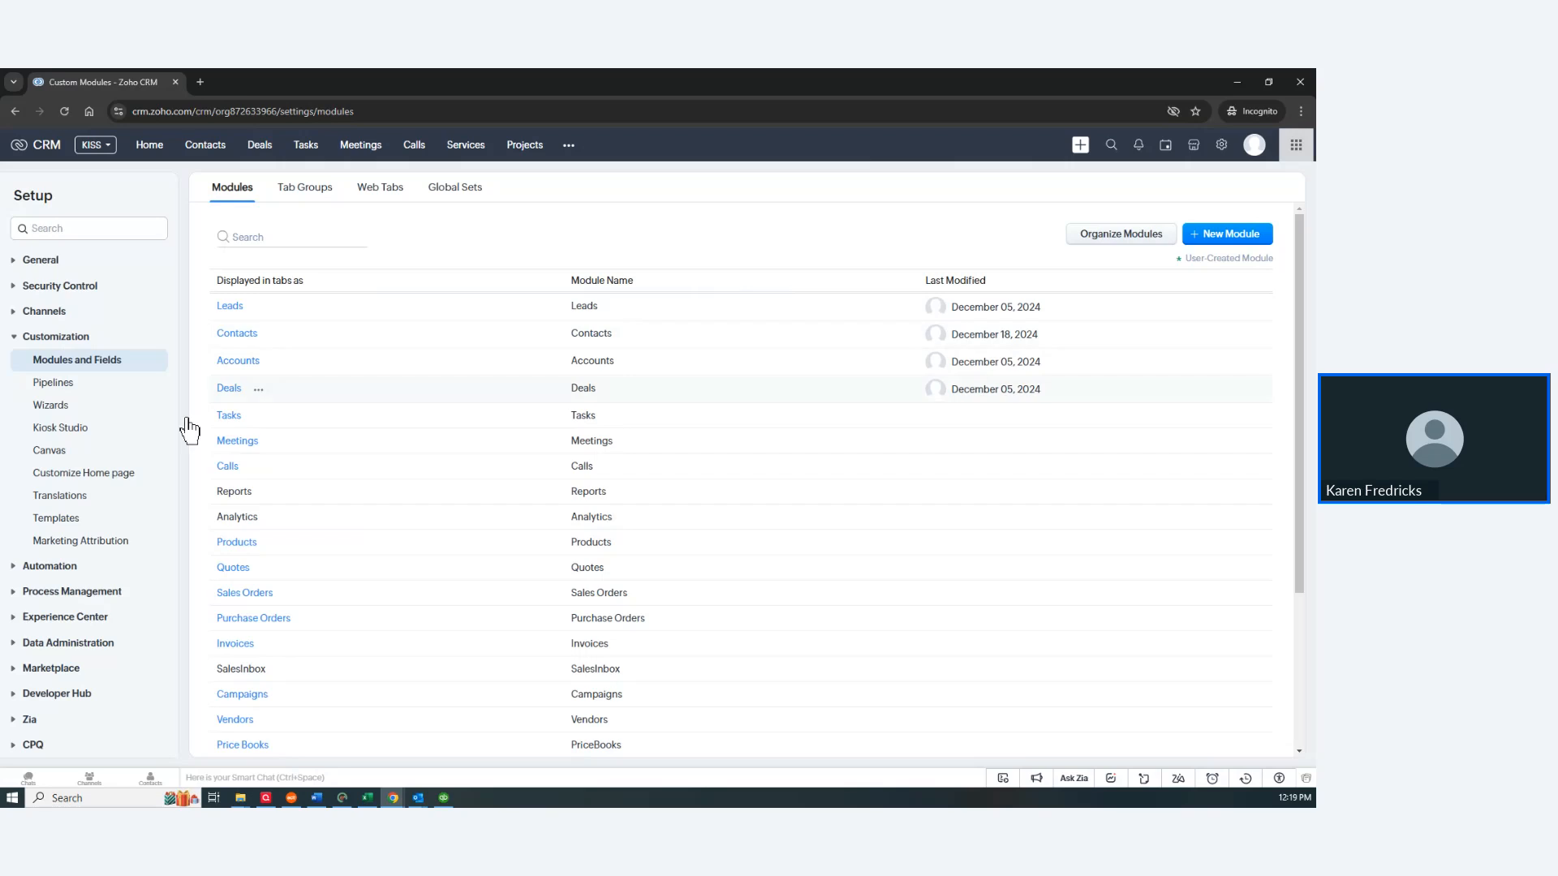
click(271, 335)
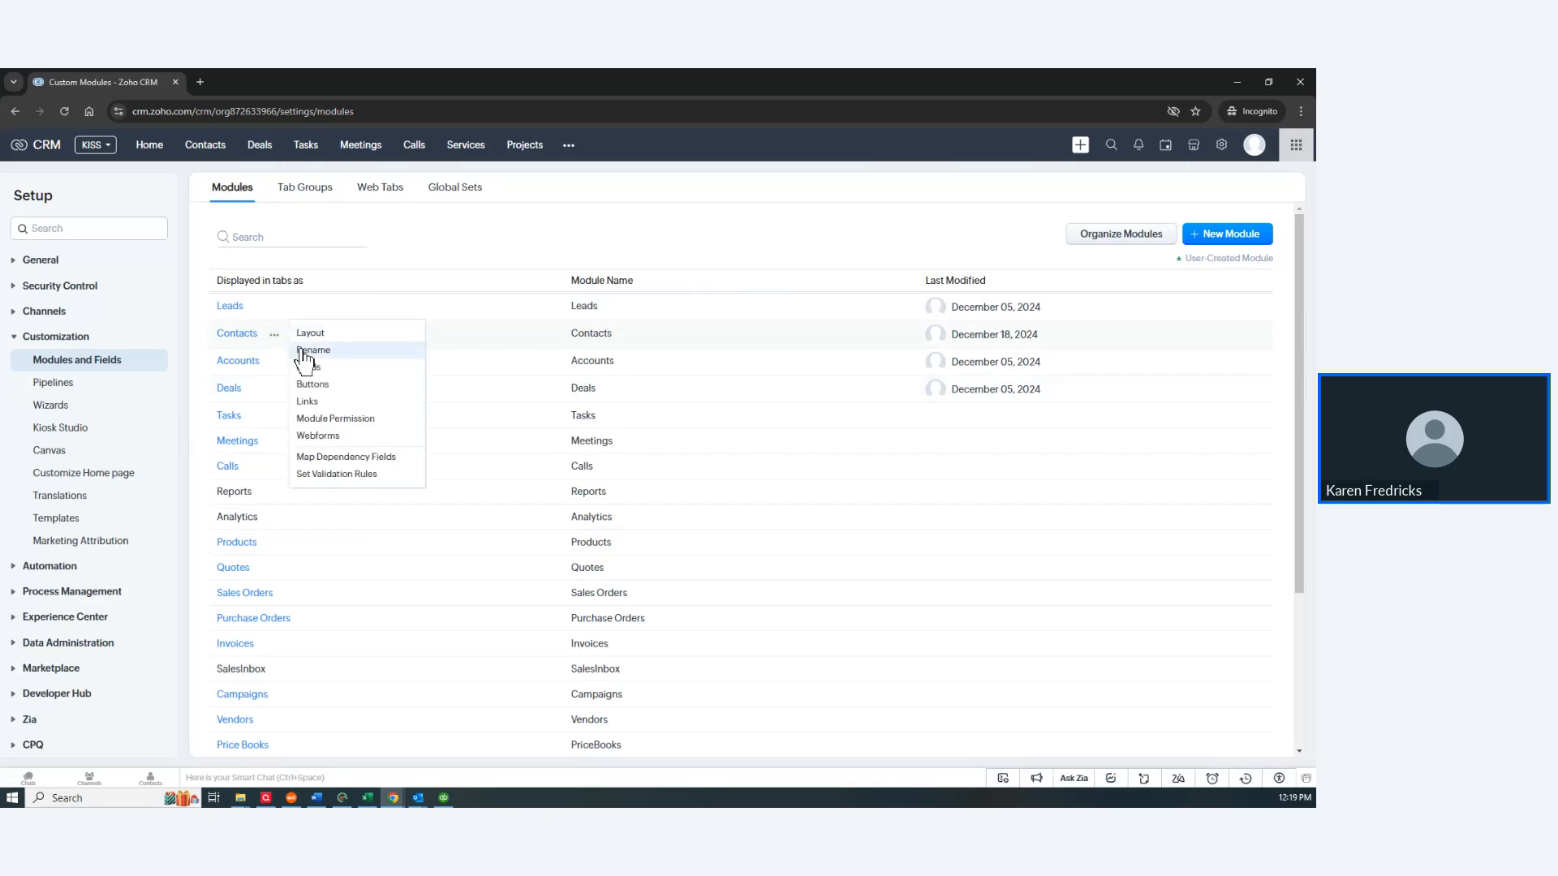
mouse_move(275, 335)
click(300, 347)
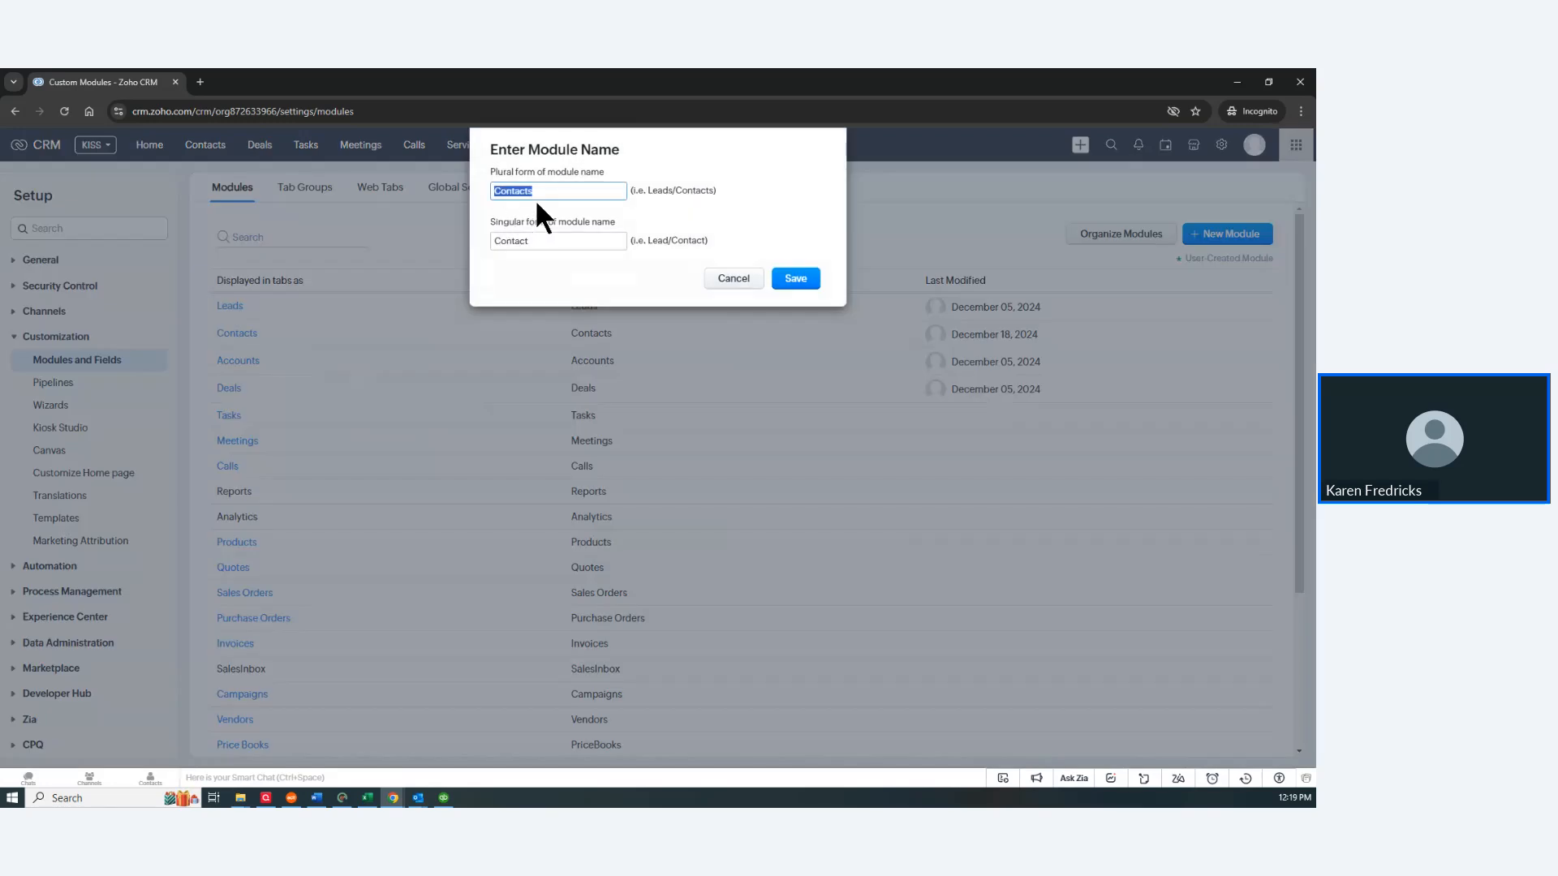
text(Clients)
click(545, 241)
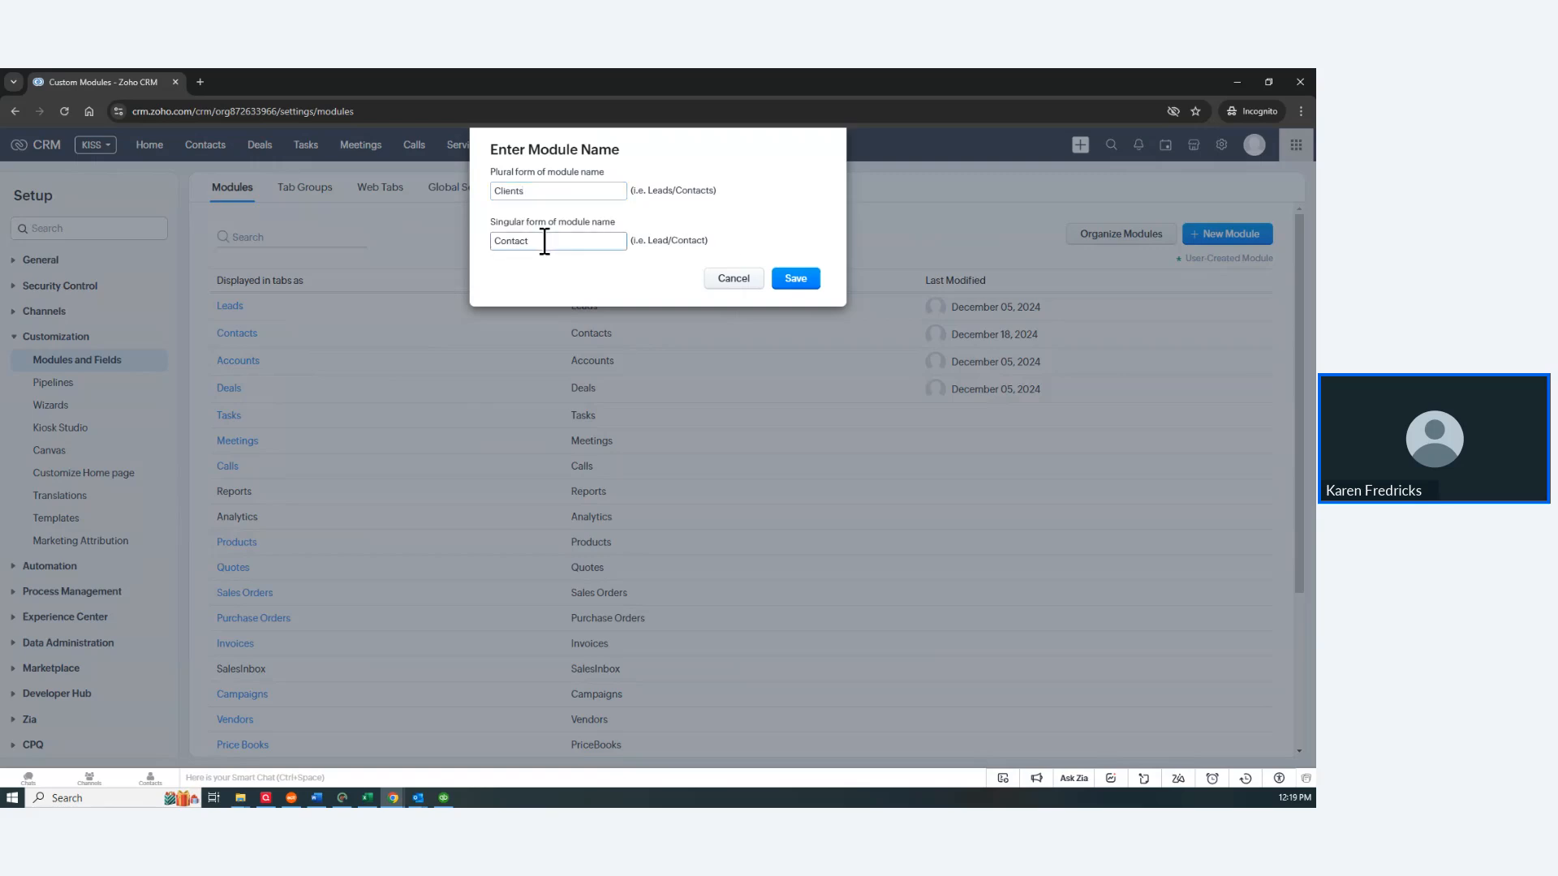
key(BackSpace)
key(BackSpace)
key(BackSpace)
key(BackSpace)
key(BackSpace)
key(BackSpace)
text(Client)
click(786, 285)
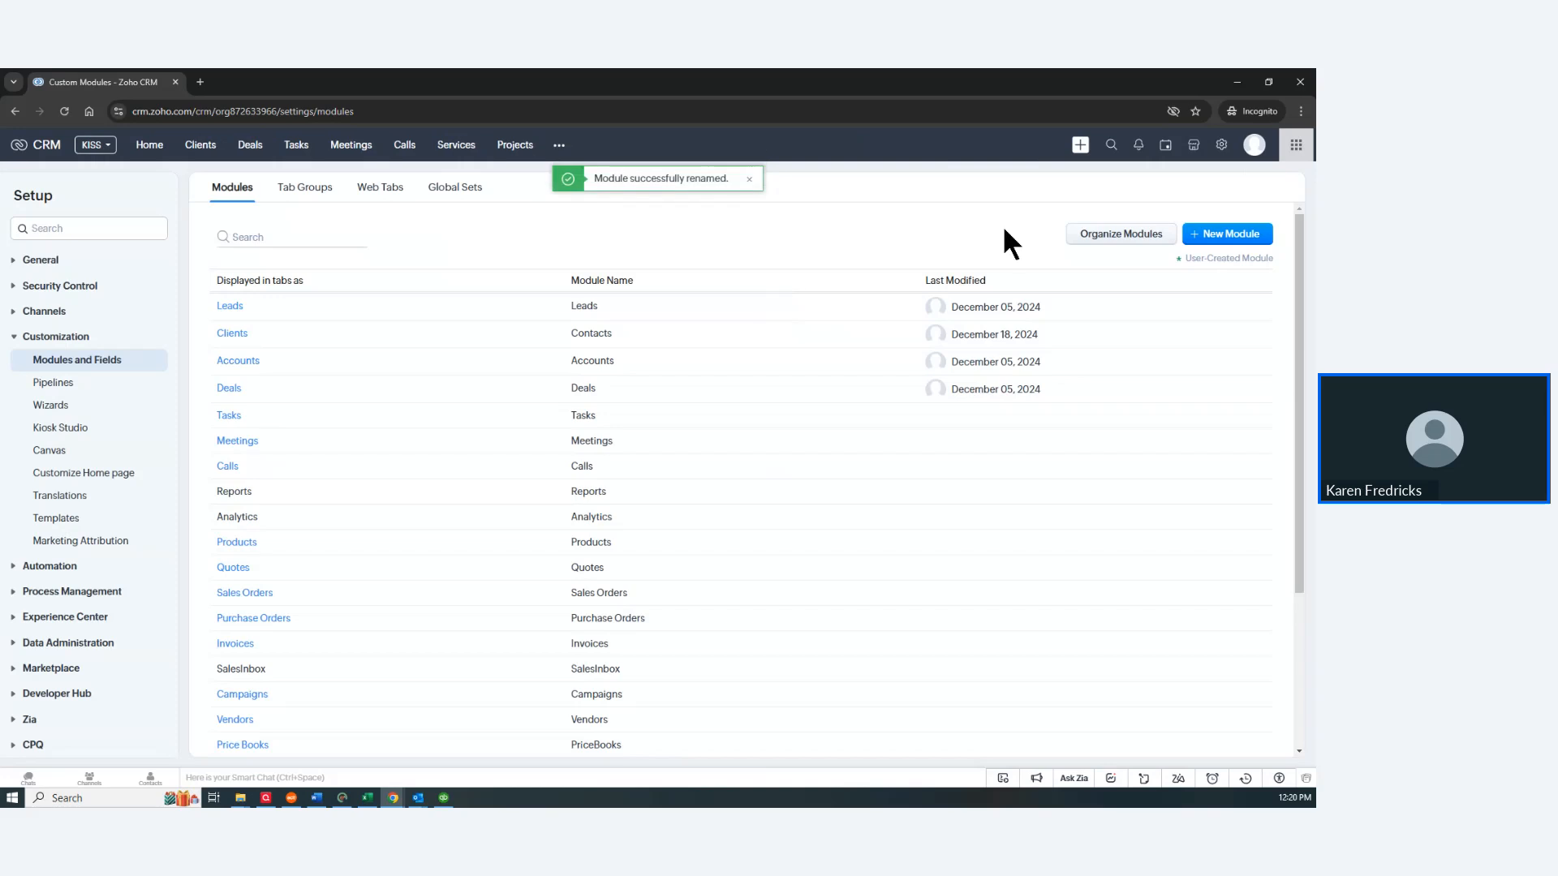
Step: Open the All Clients list of 10 records, then switch to the Word window
click(201, 146)
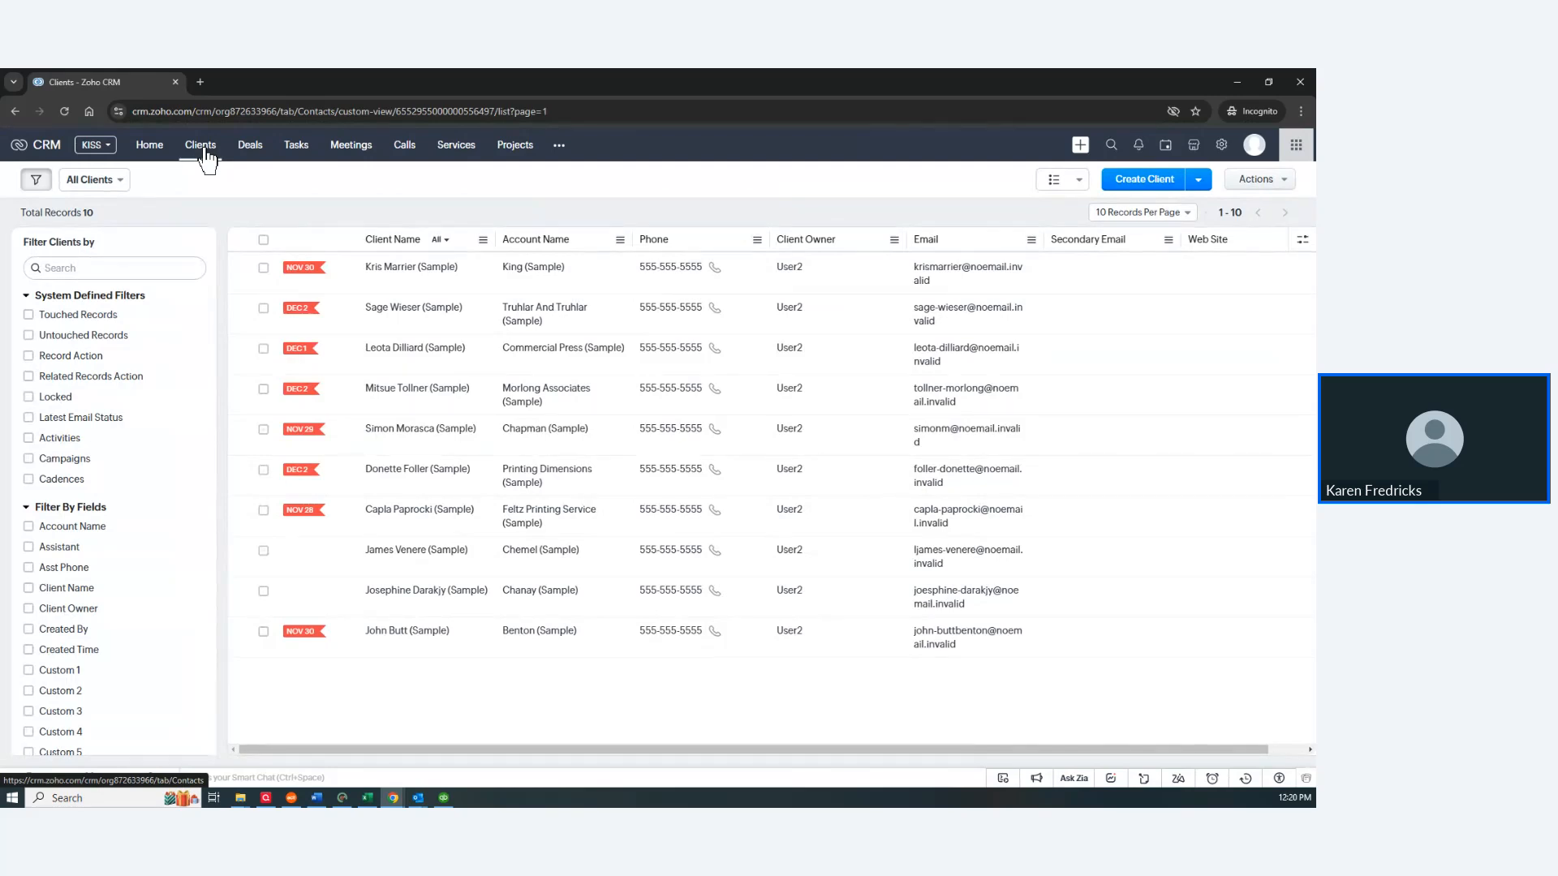
click(201, 146)
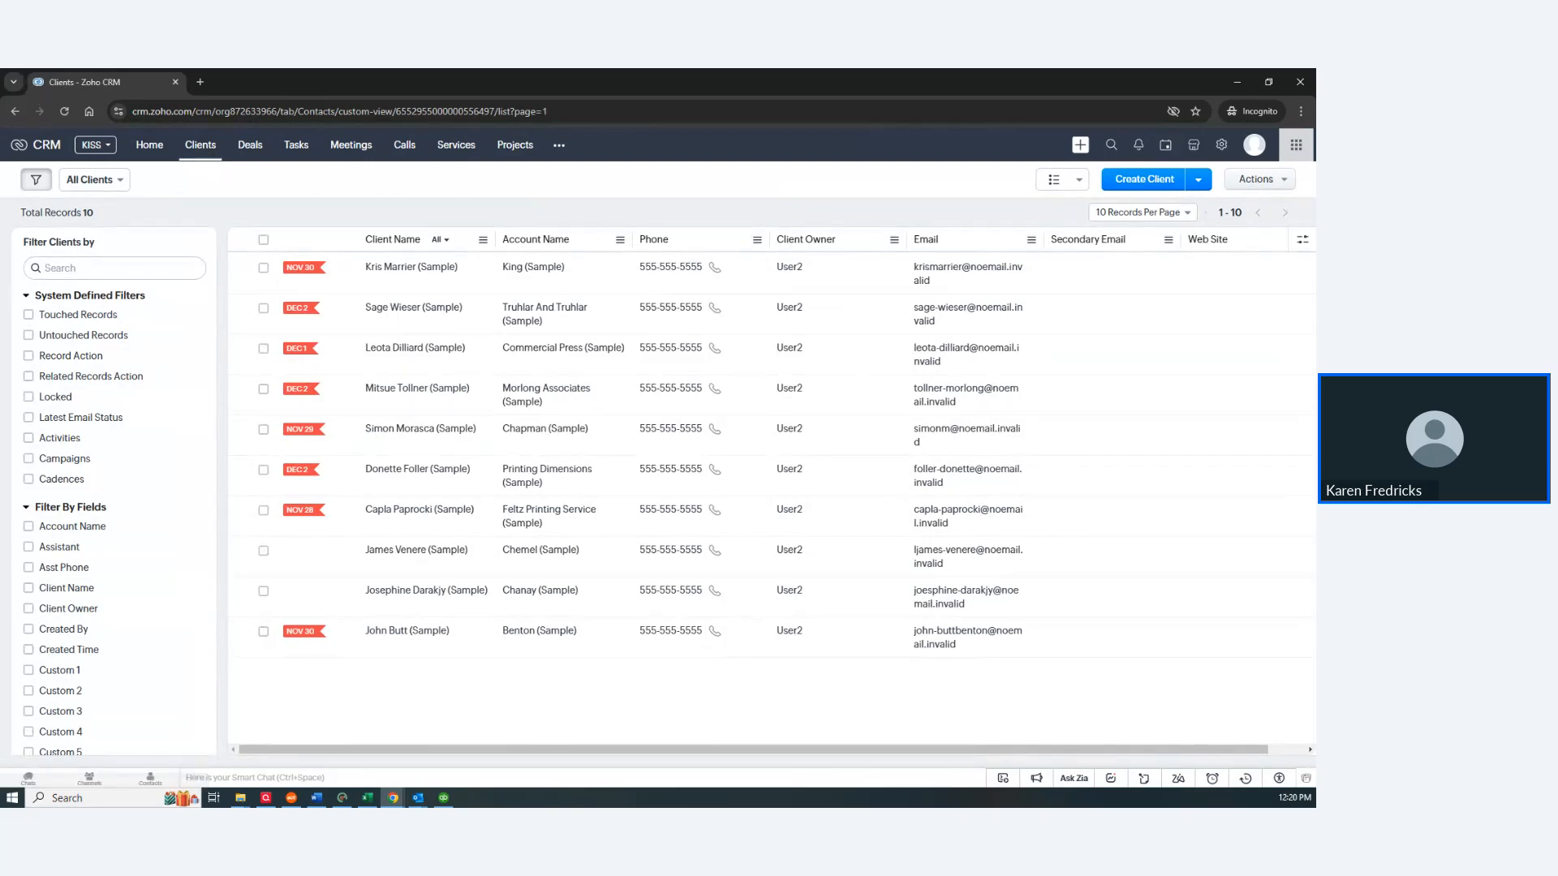
key(alt+Tab)
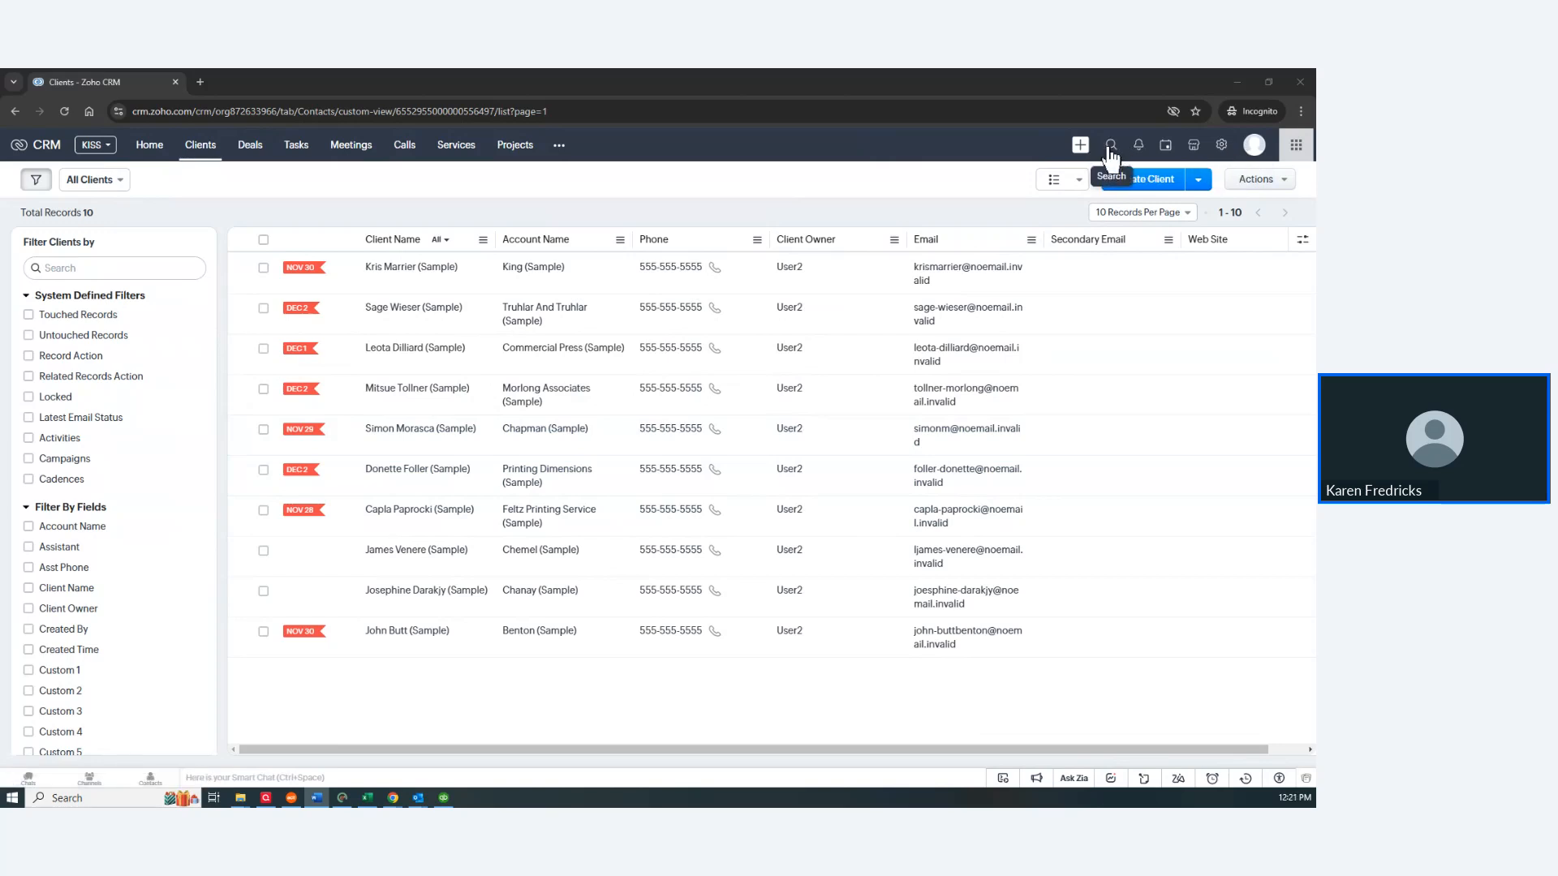
click(53, 268)
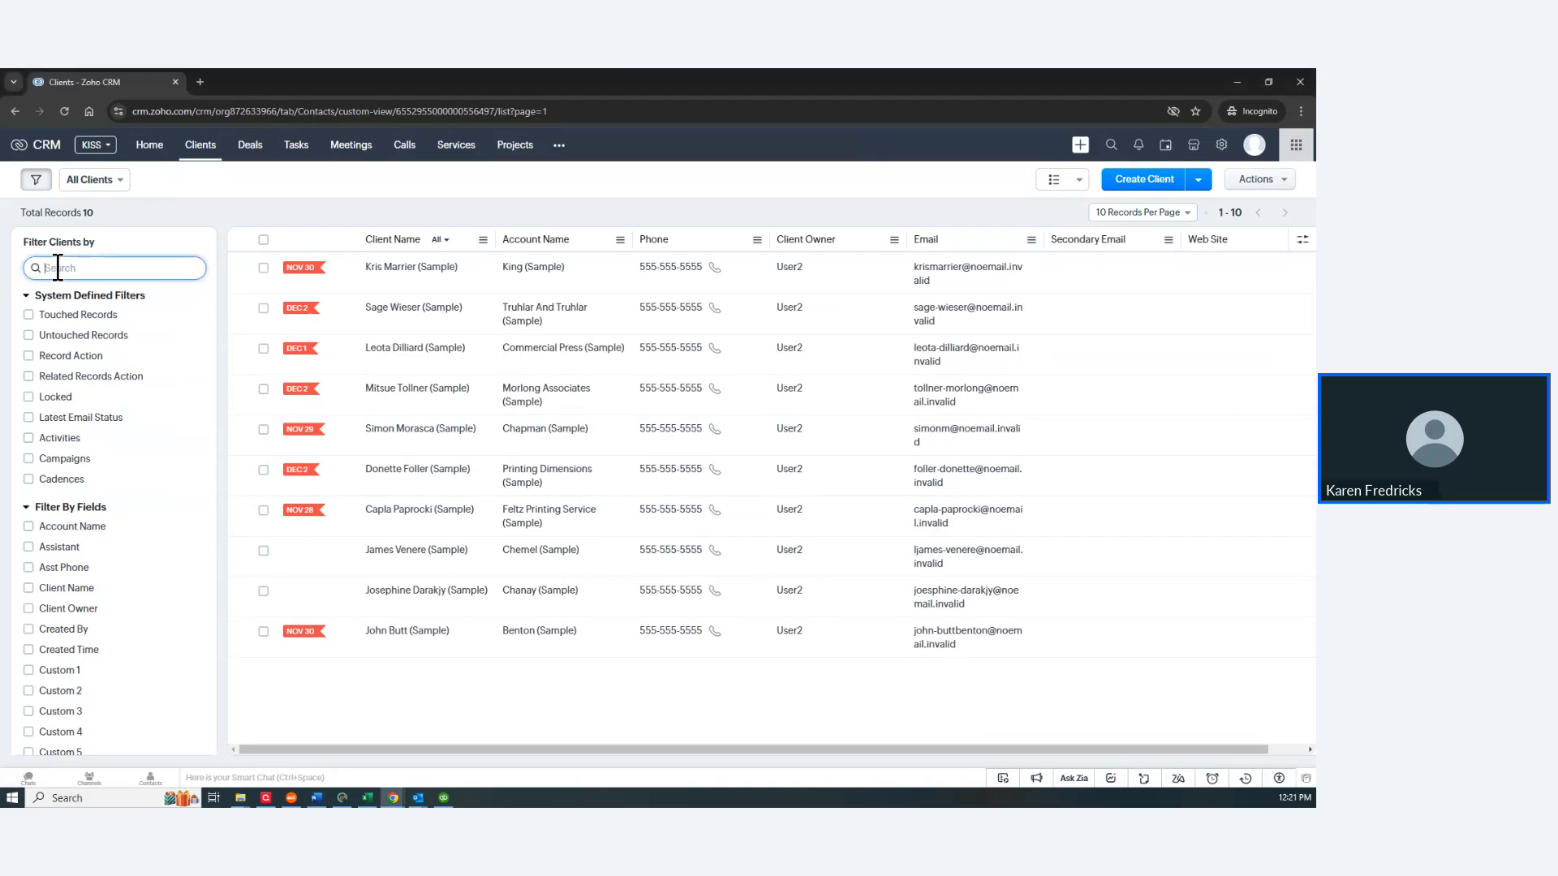
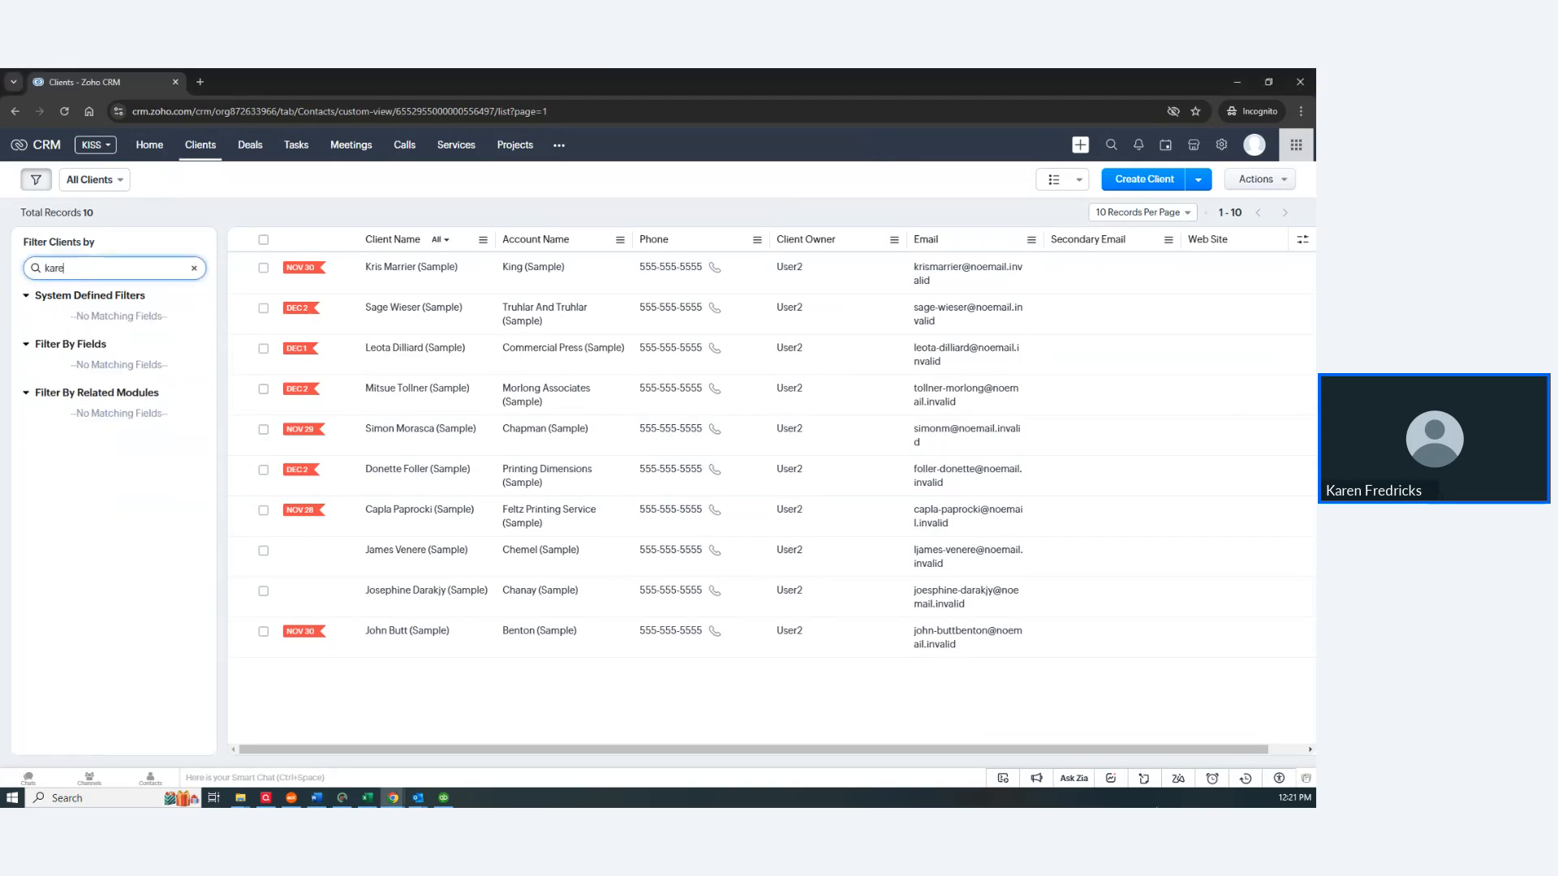
click(195, 269)
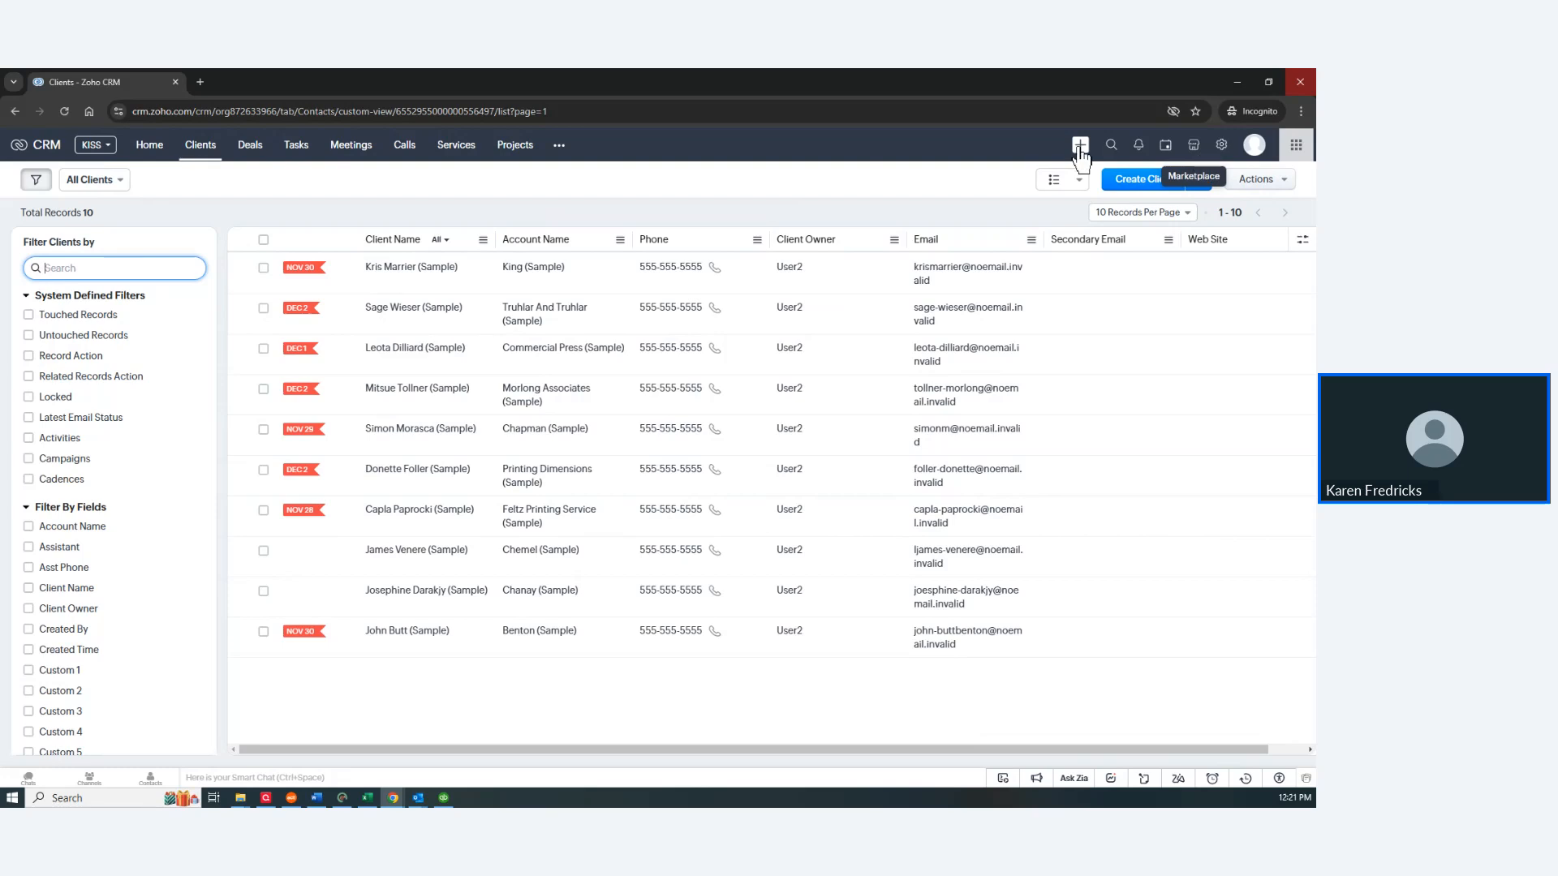
Step: Search all modules for a client's name, open the matching record, then return to the Clients list
click(1111, 146)
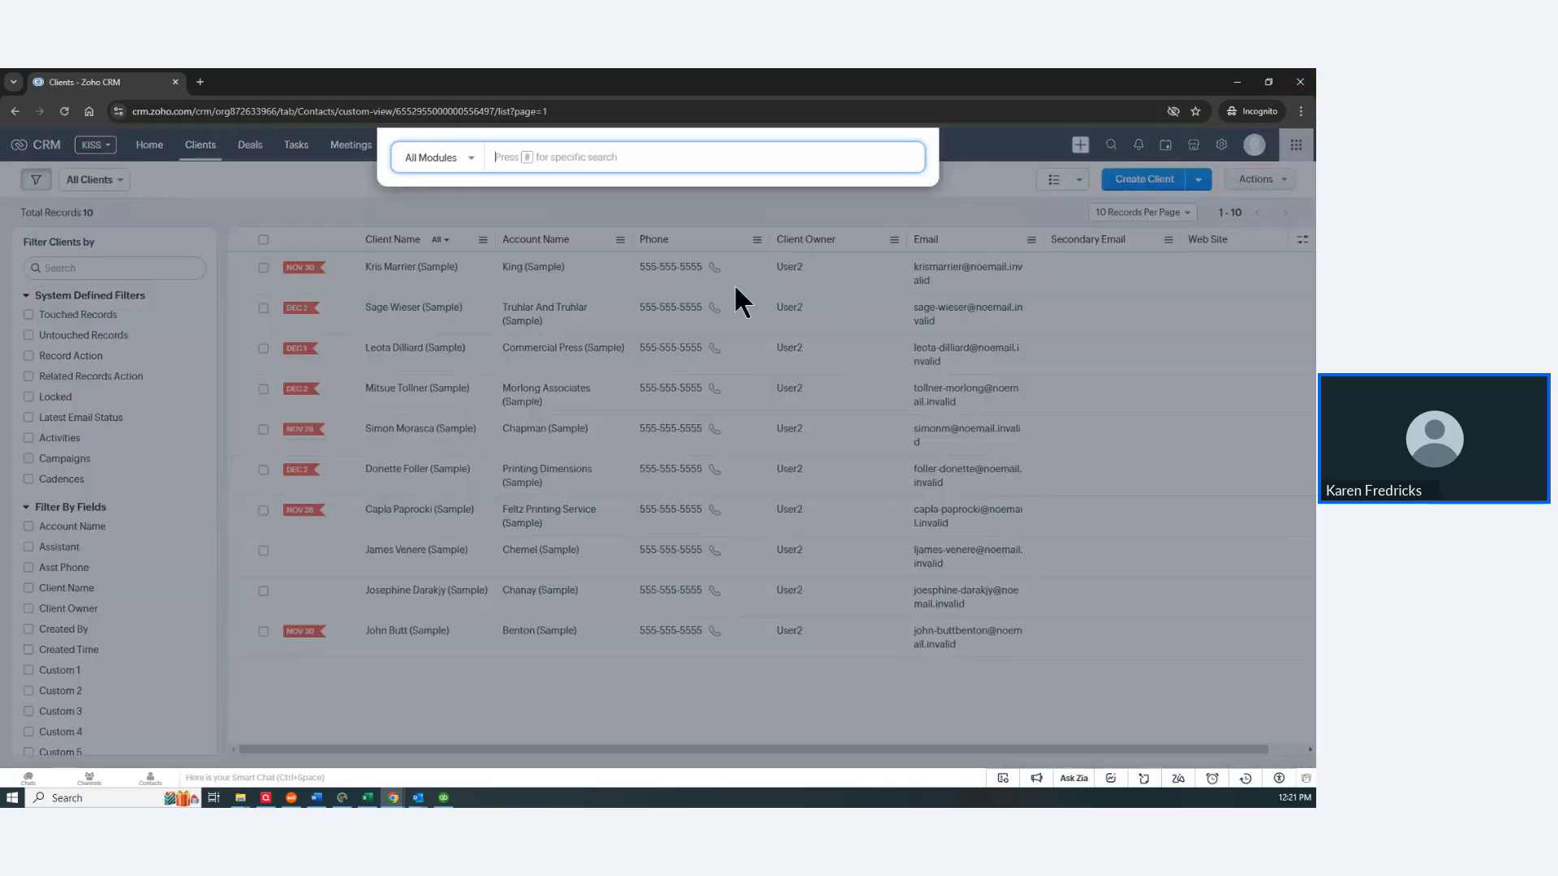
text(james)
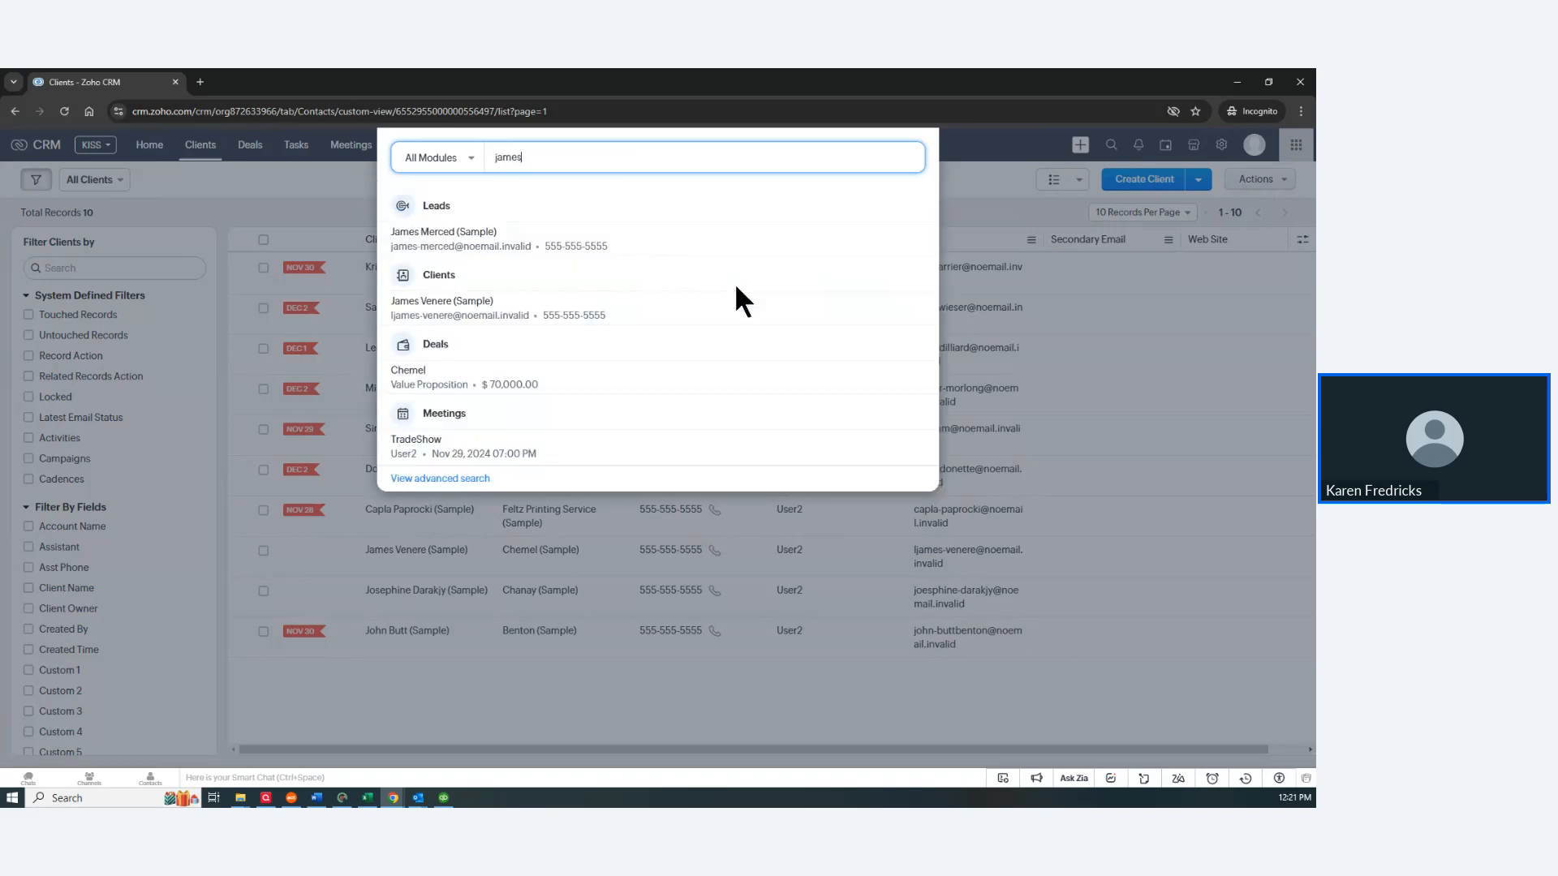
mouse_move(729, 295)
click(436, 300)
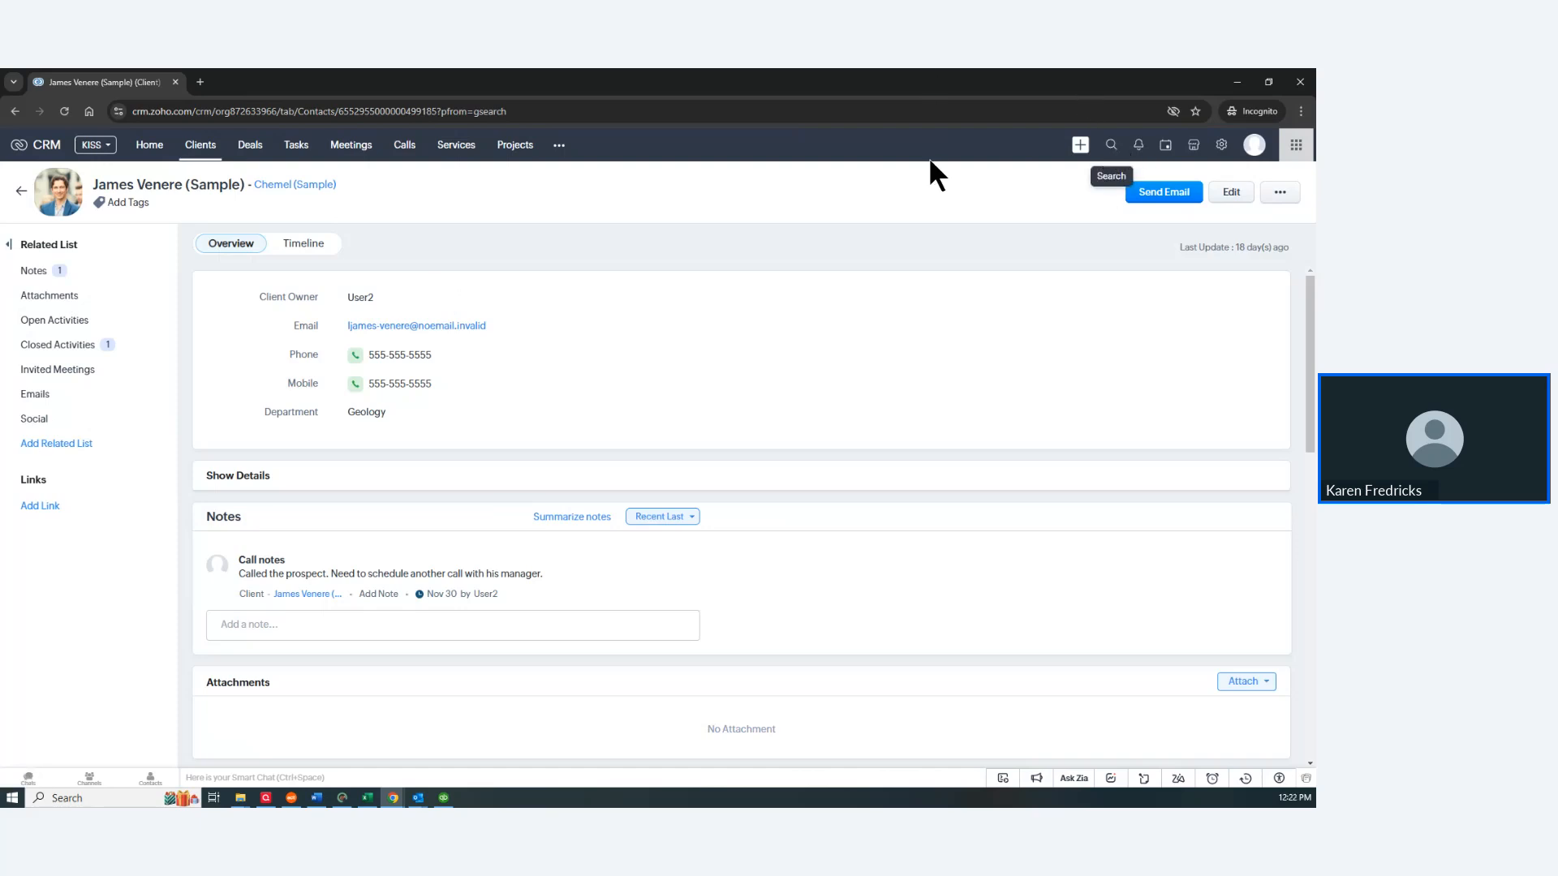
click(203, 154)
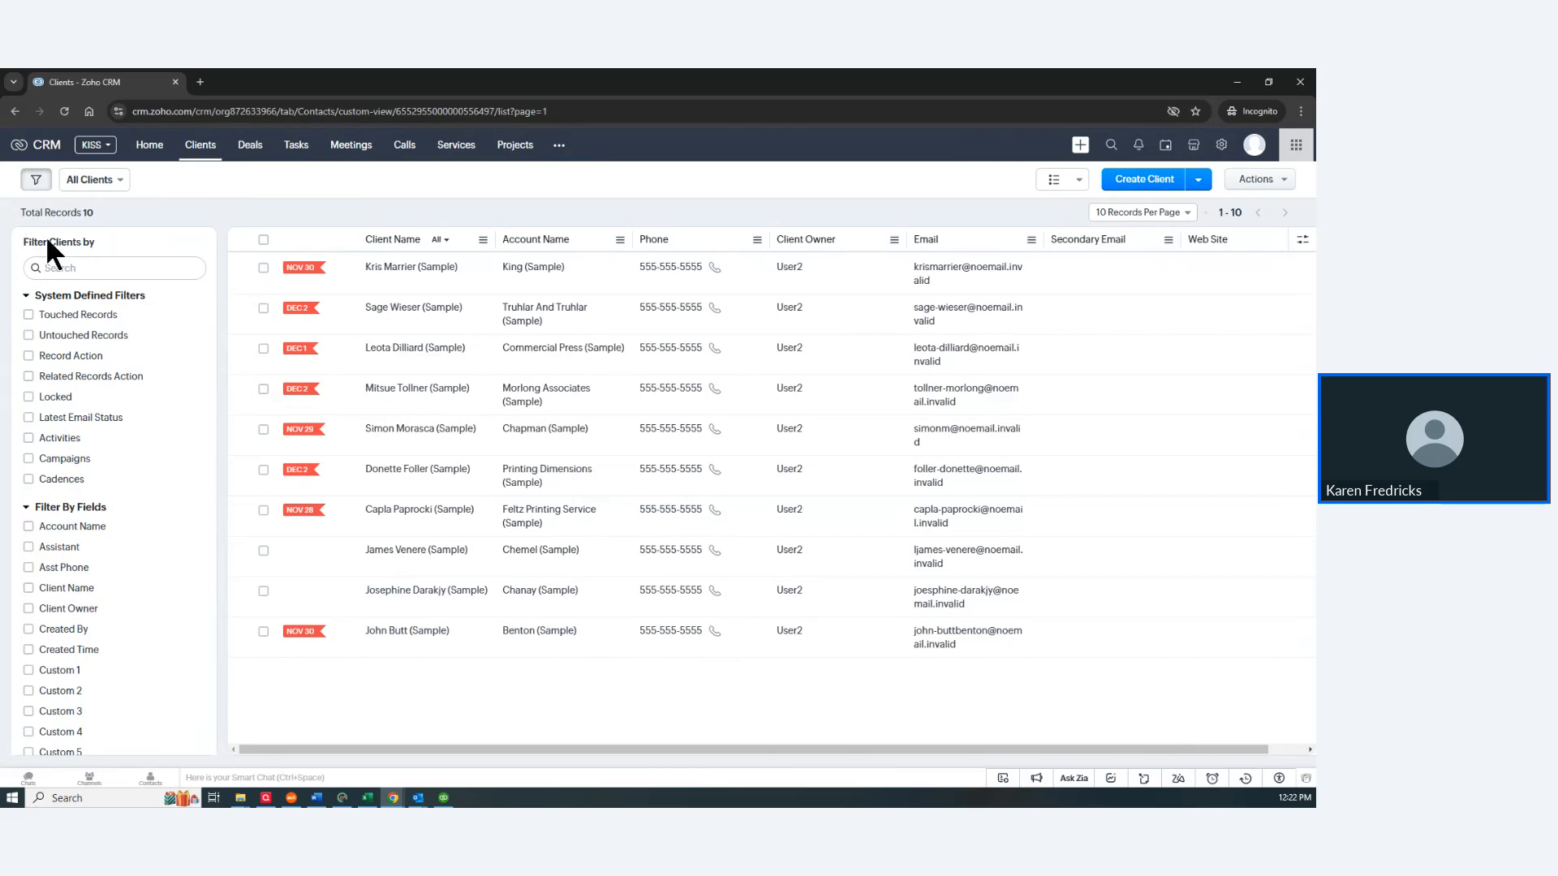
click(63, 268)
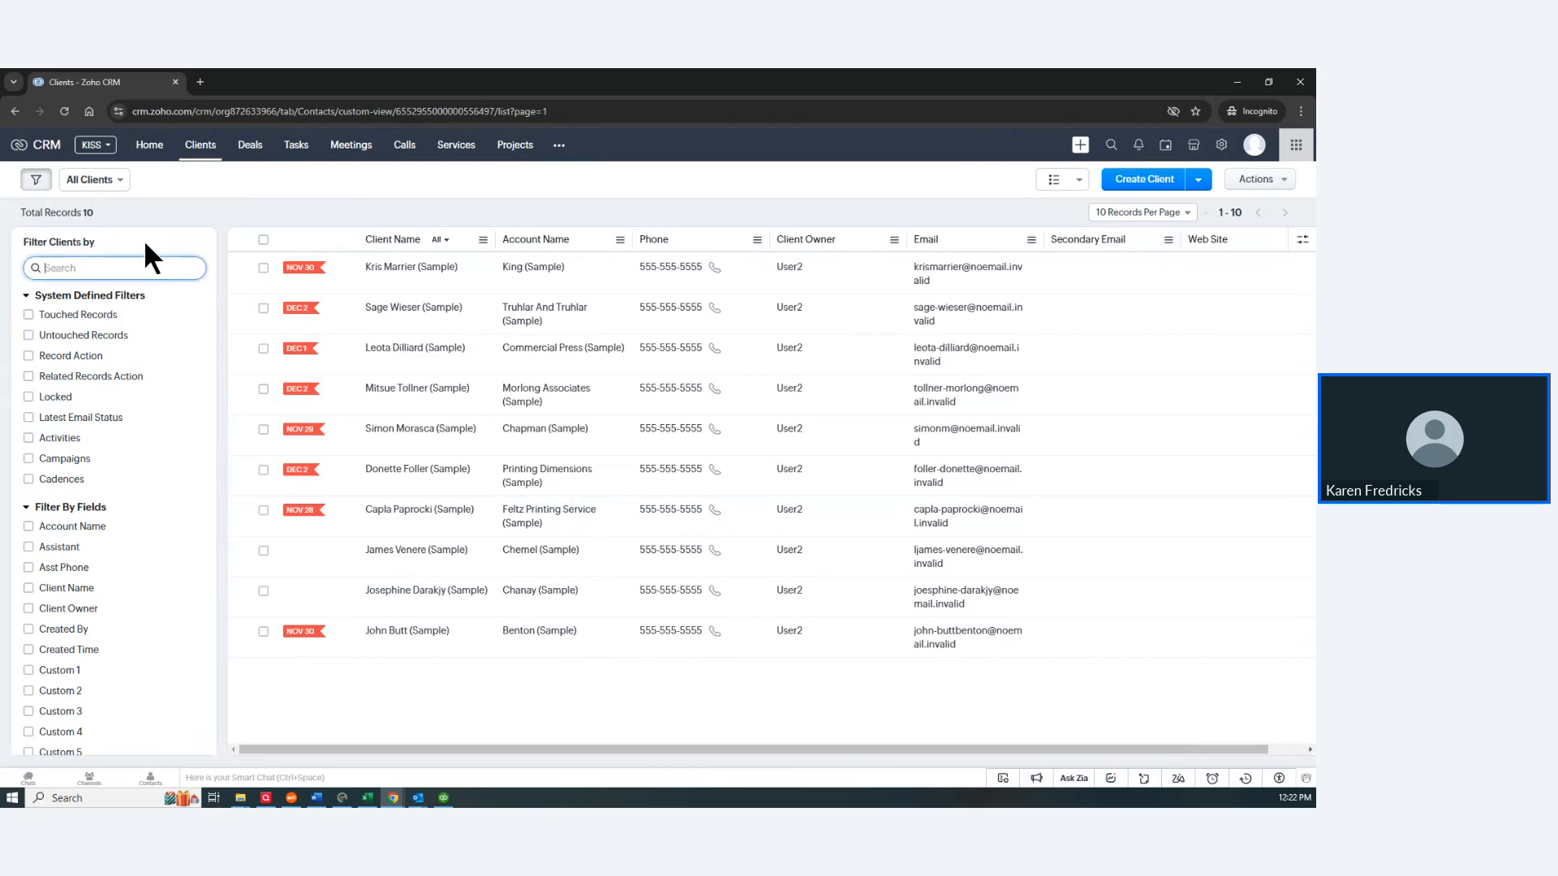
text(acc)
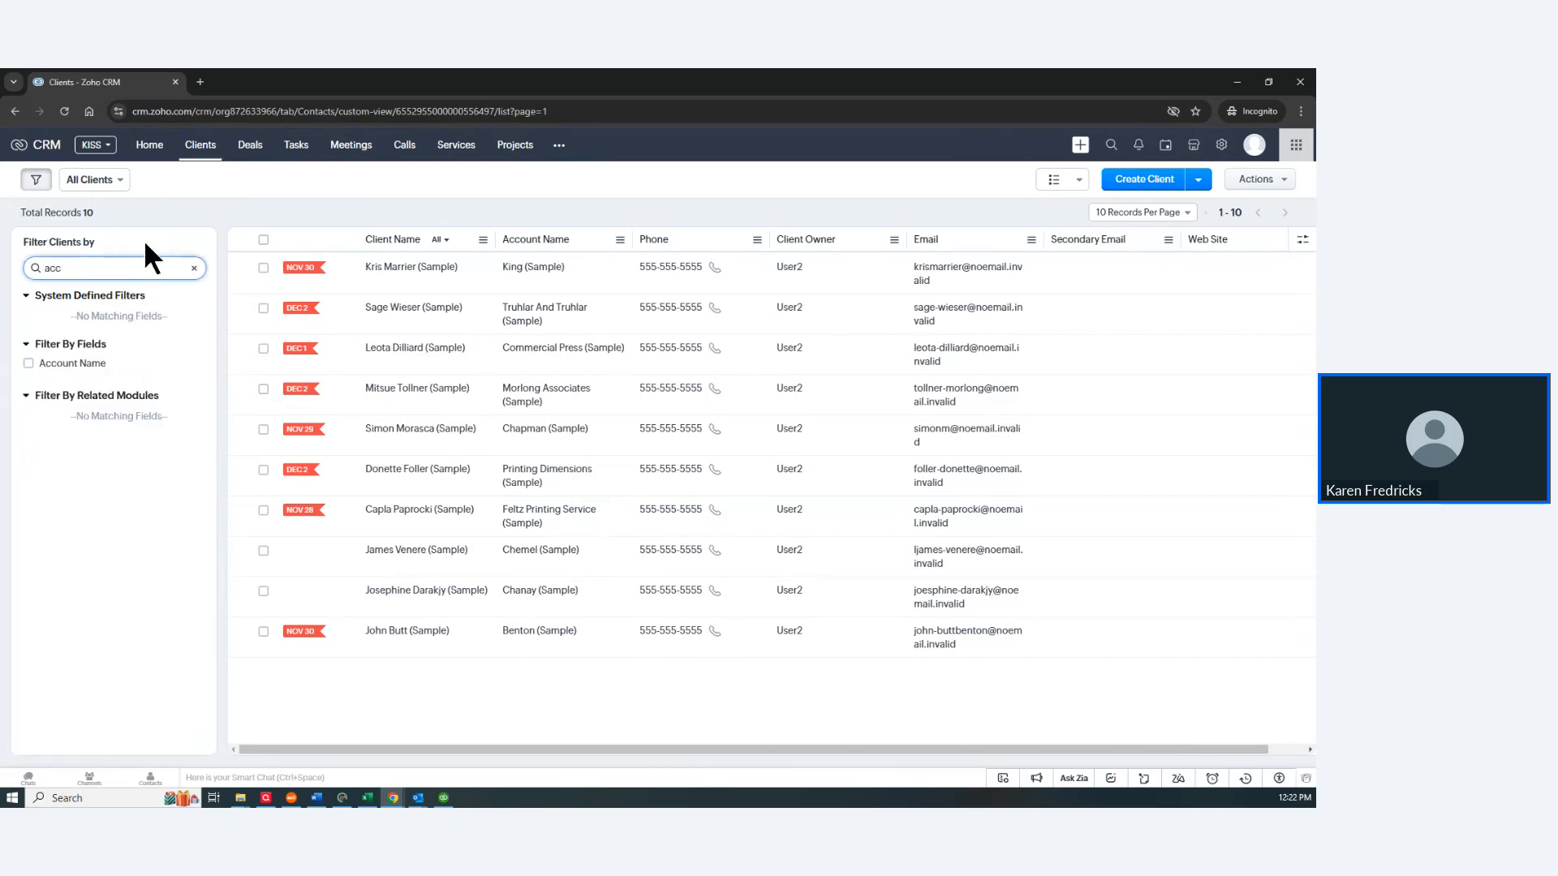
click(29, 364)
click(51, 382)
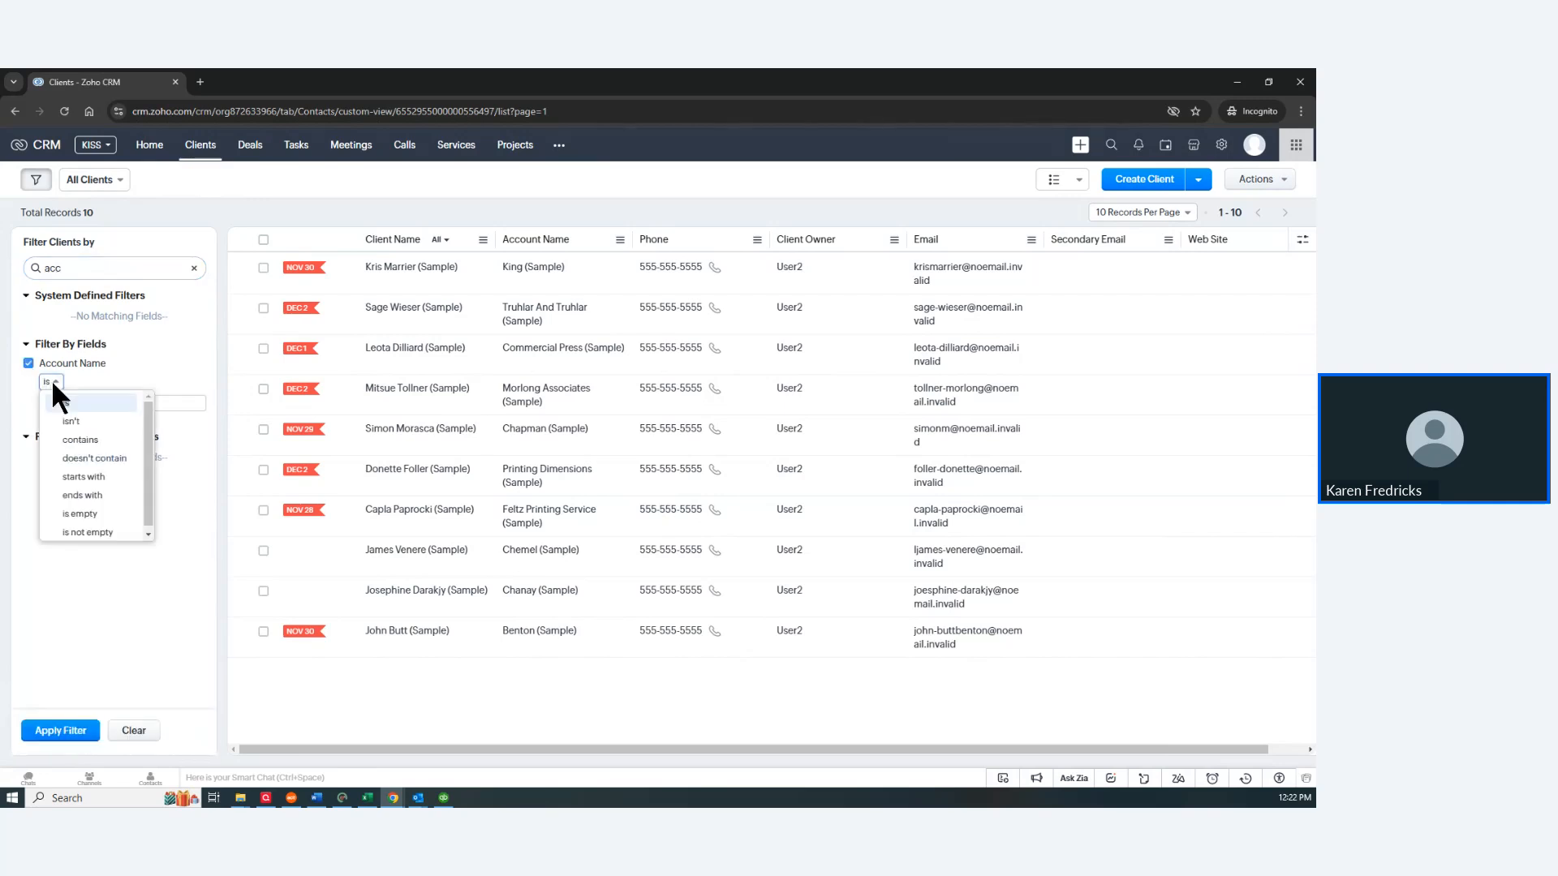
click(78, 440)
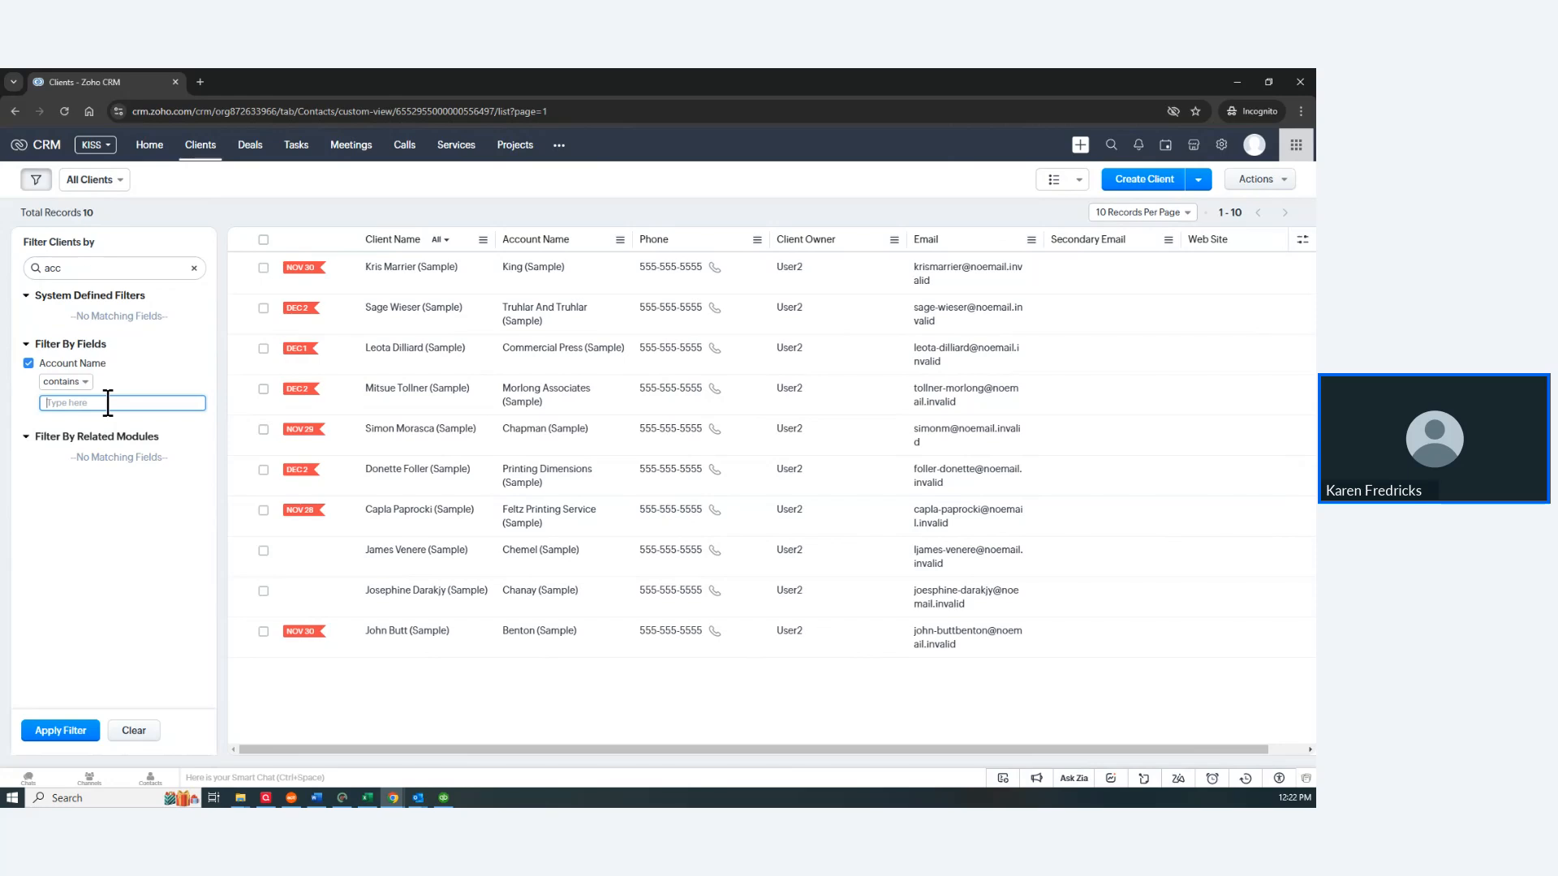
text(king)
click(65, 733)
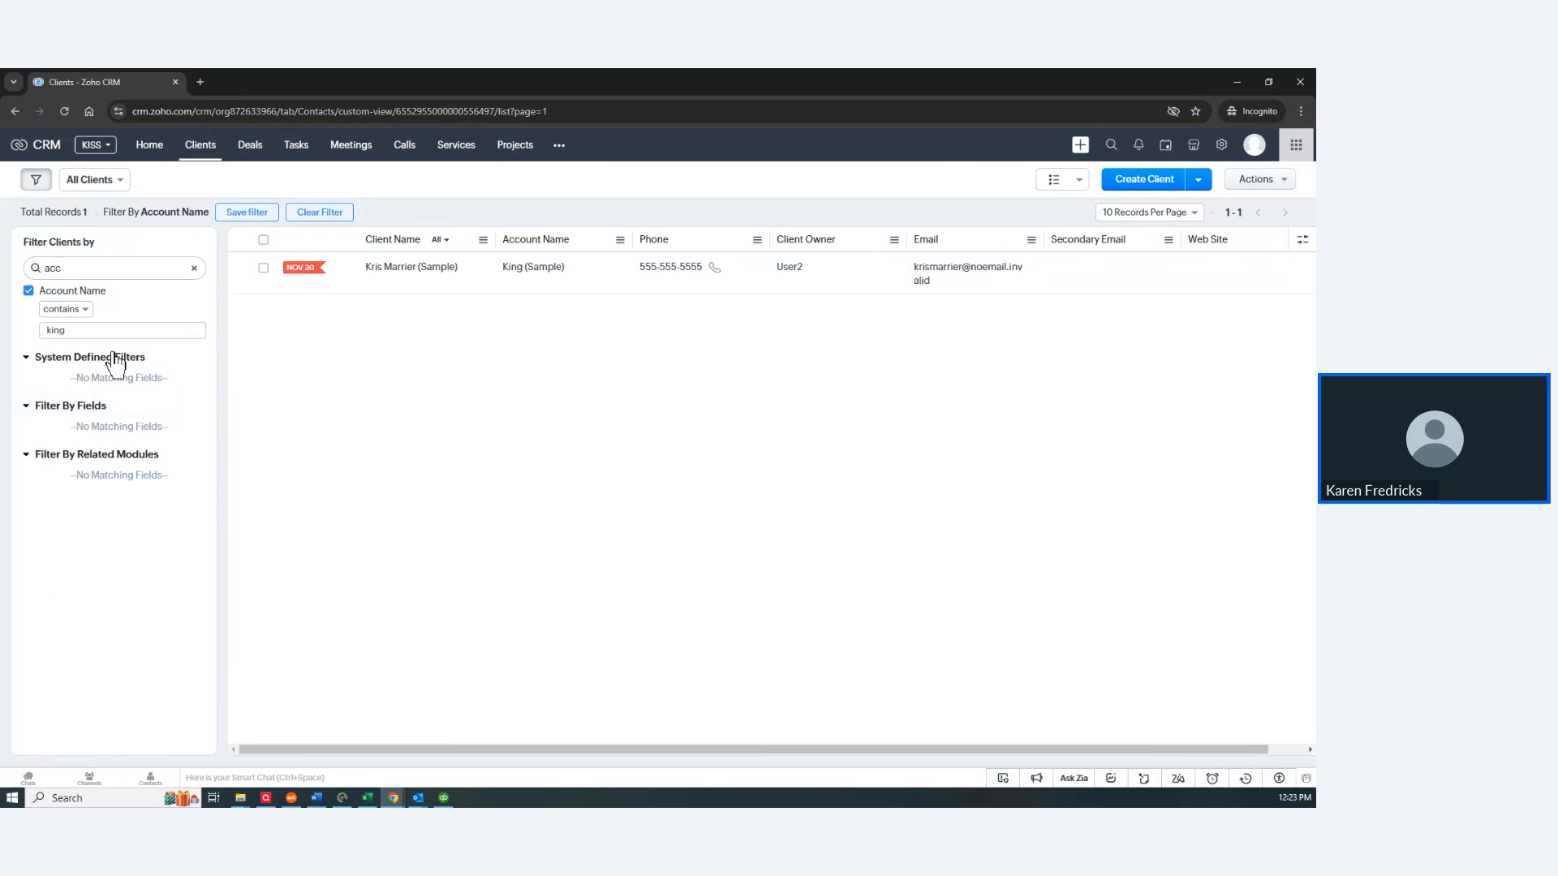
click(324, 215)
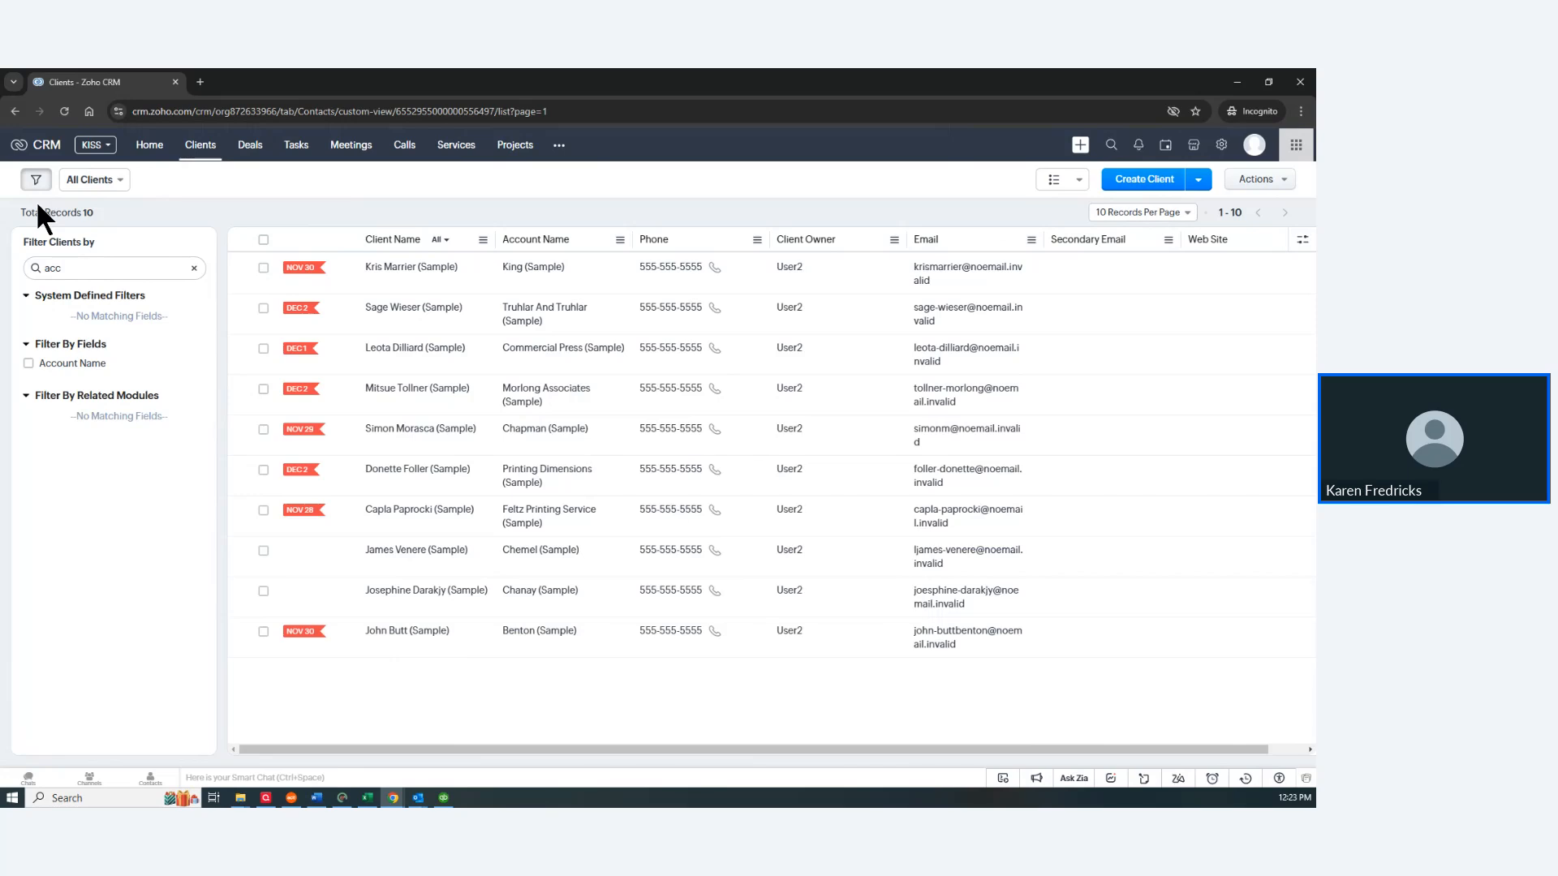
Step: Choose New Custom View from the All Clients view dropdown
click(93, 185)
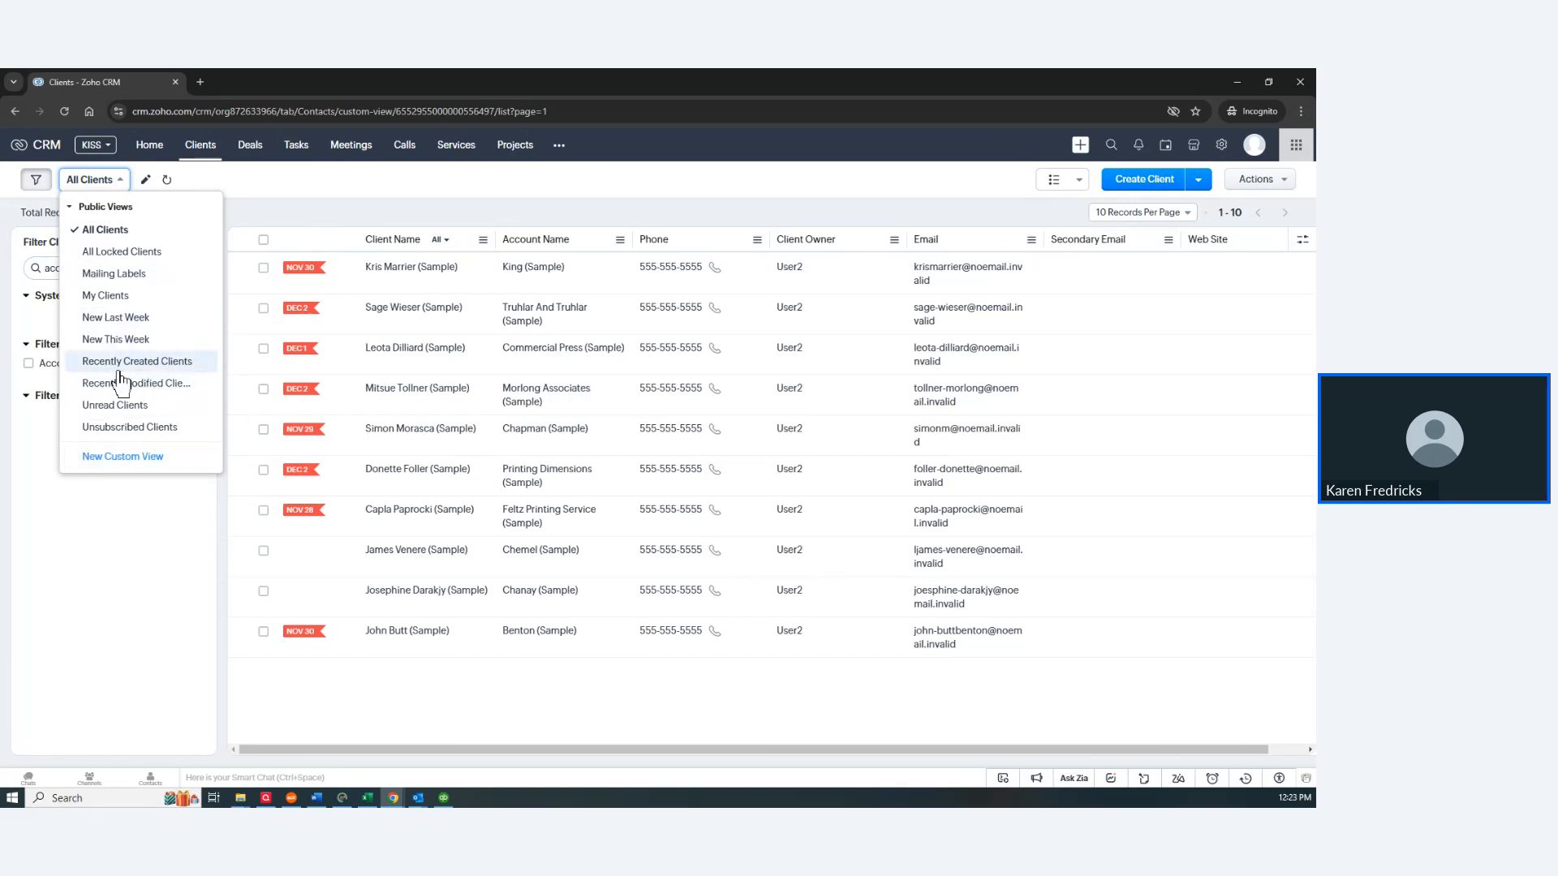
click(118, 457)
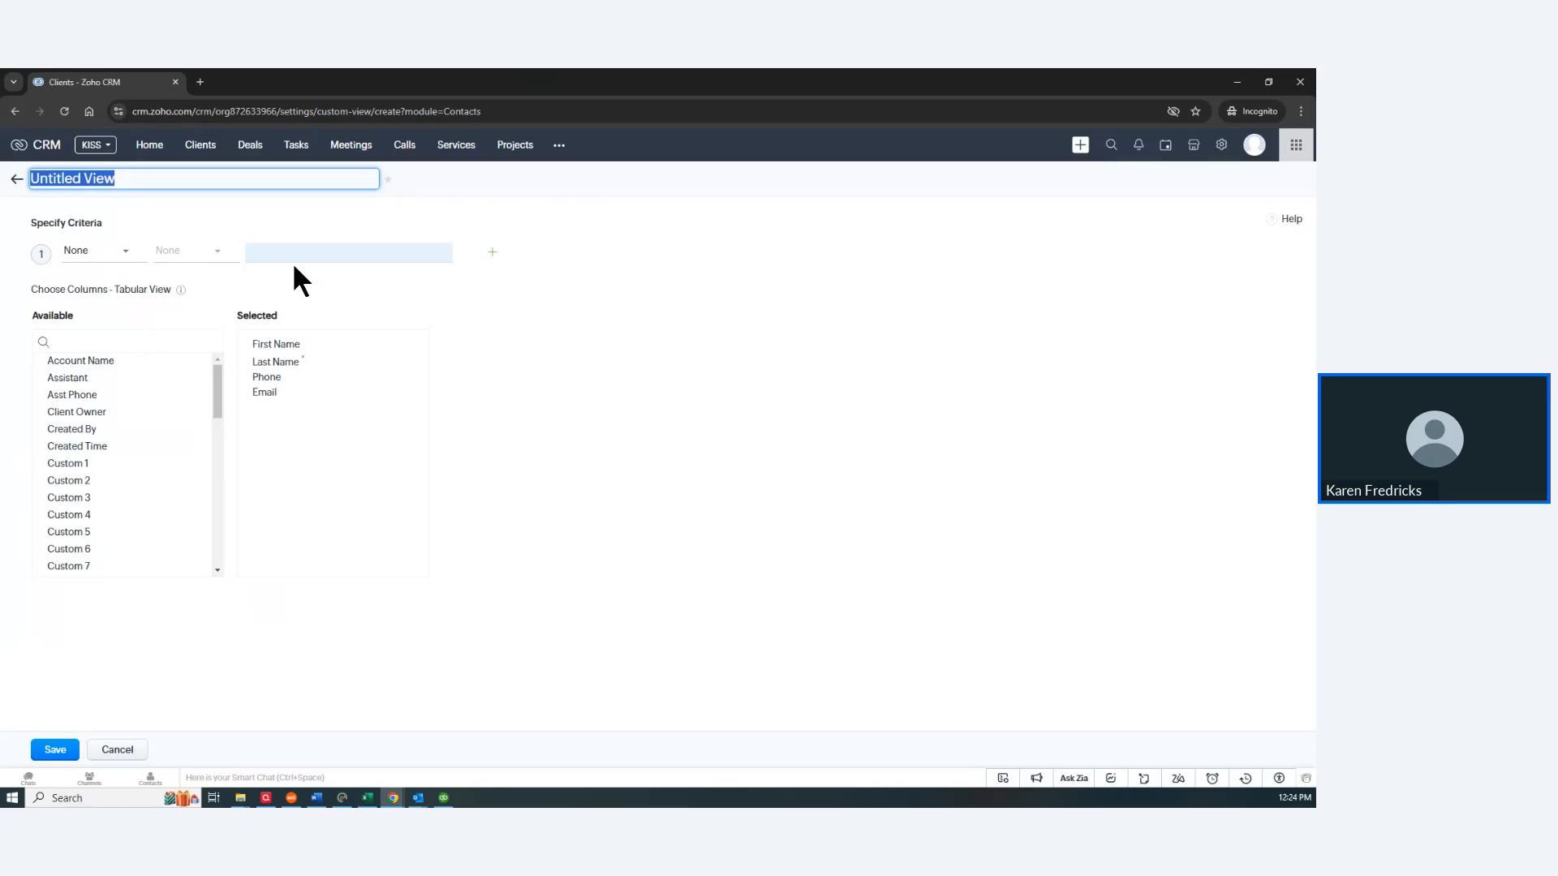
Step: Retitle the Untitled View as 'My Special View'
click(127, 252)
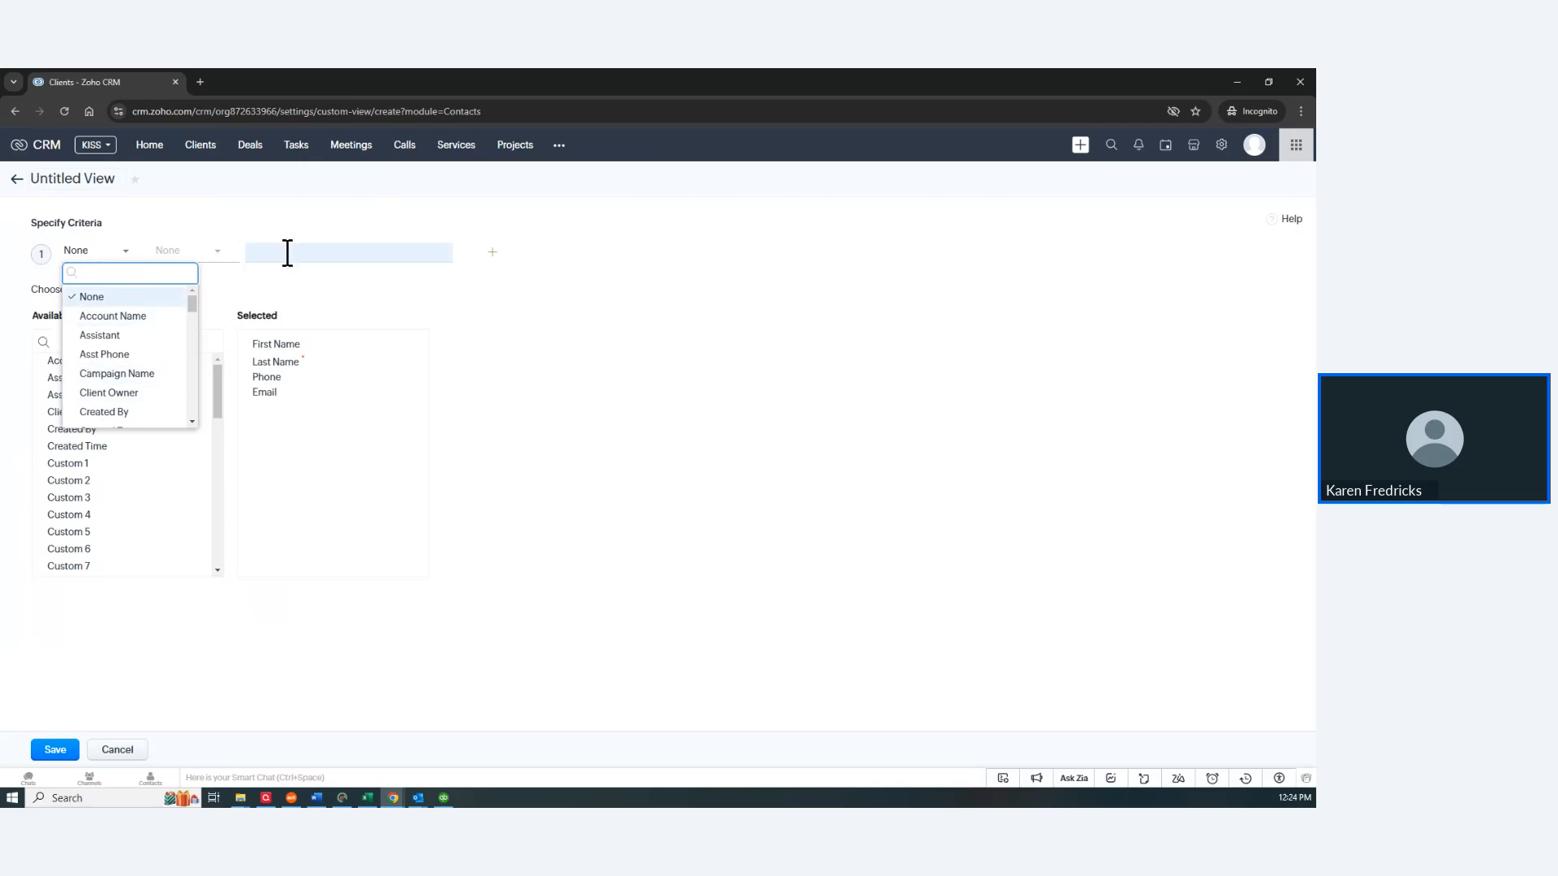
click(597, 207)
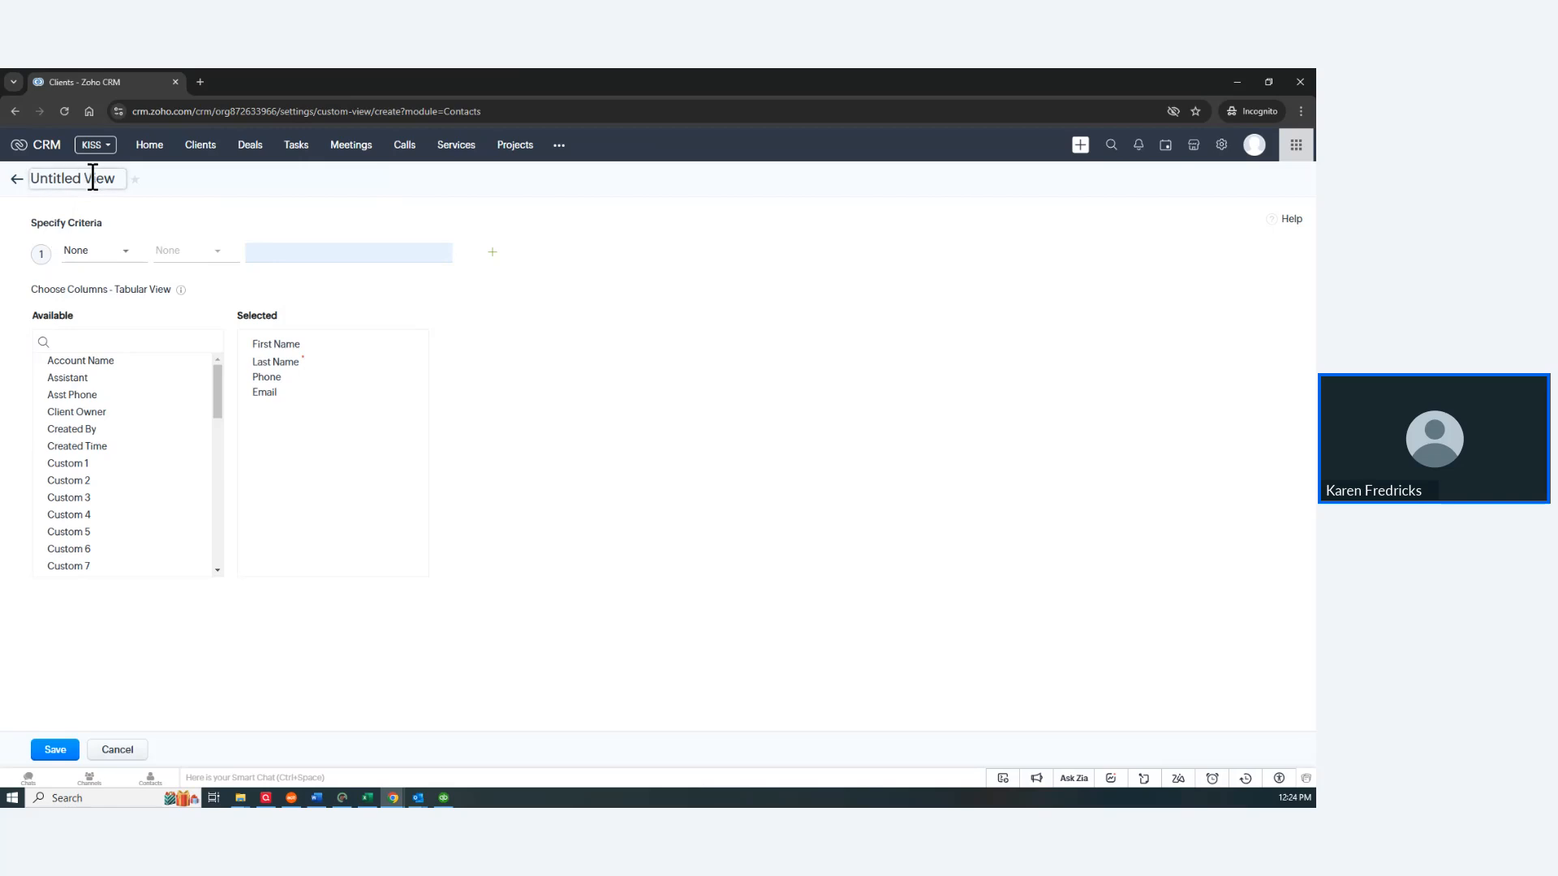
click(122, 181)
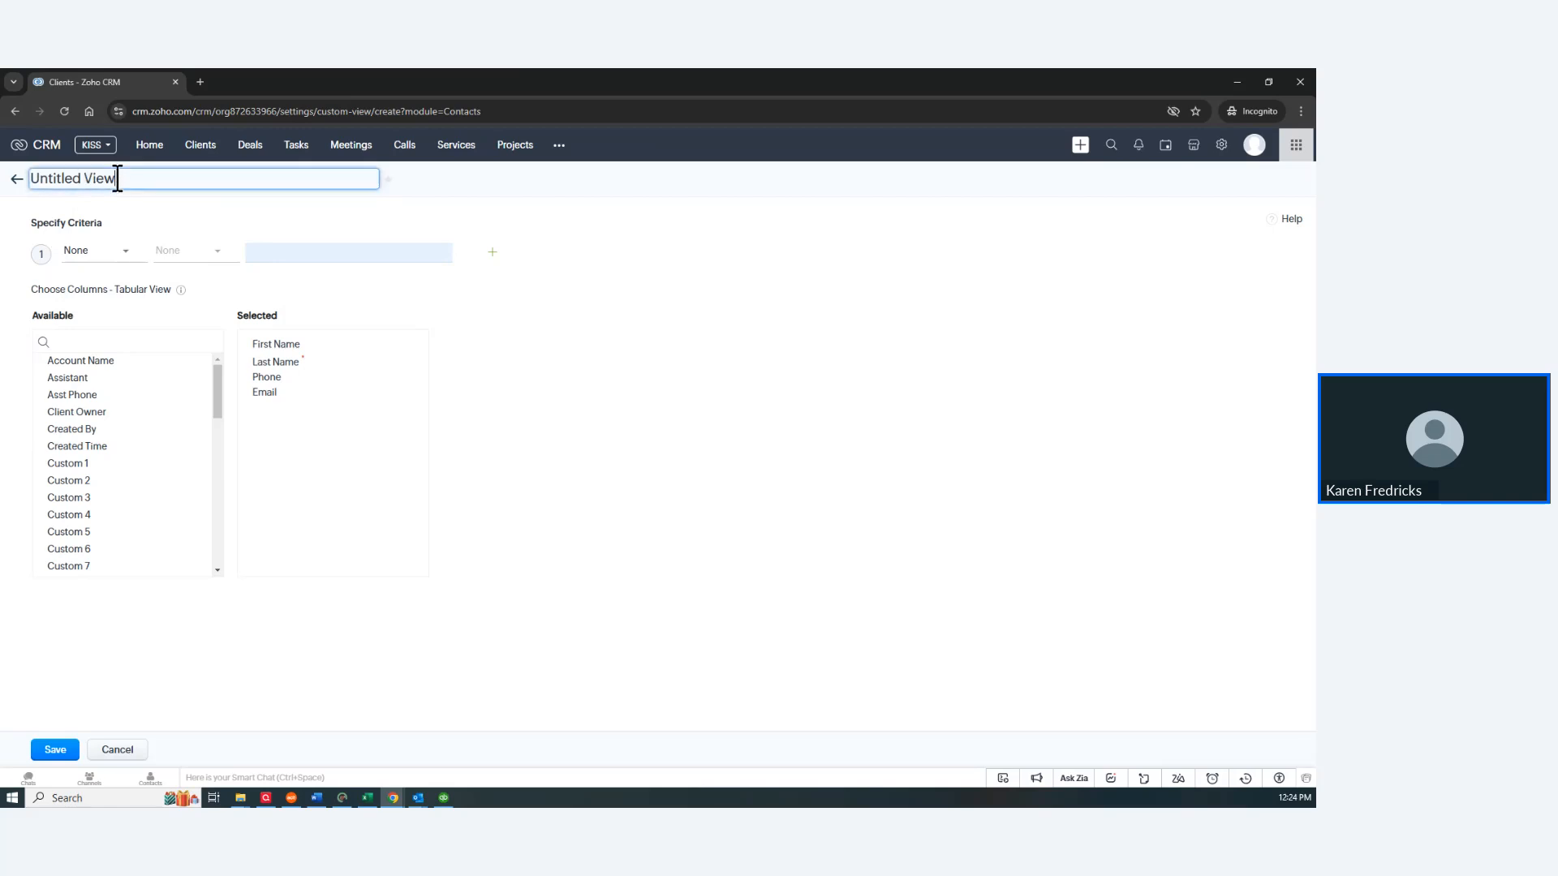
drag(118, 180, 27, 197)
text(My Special View)
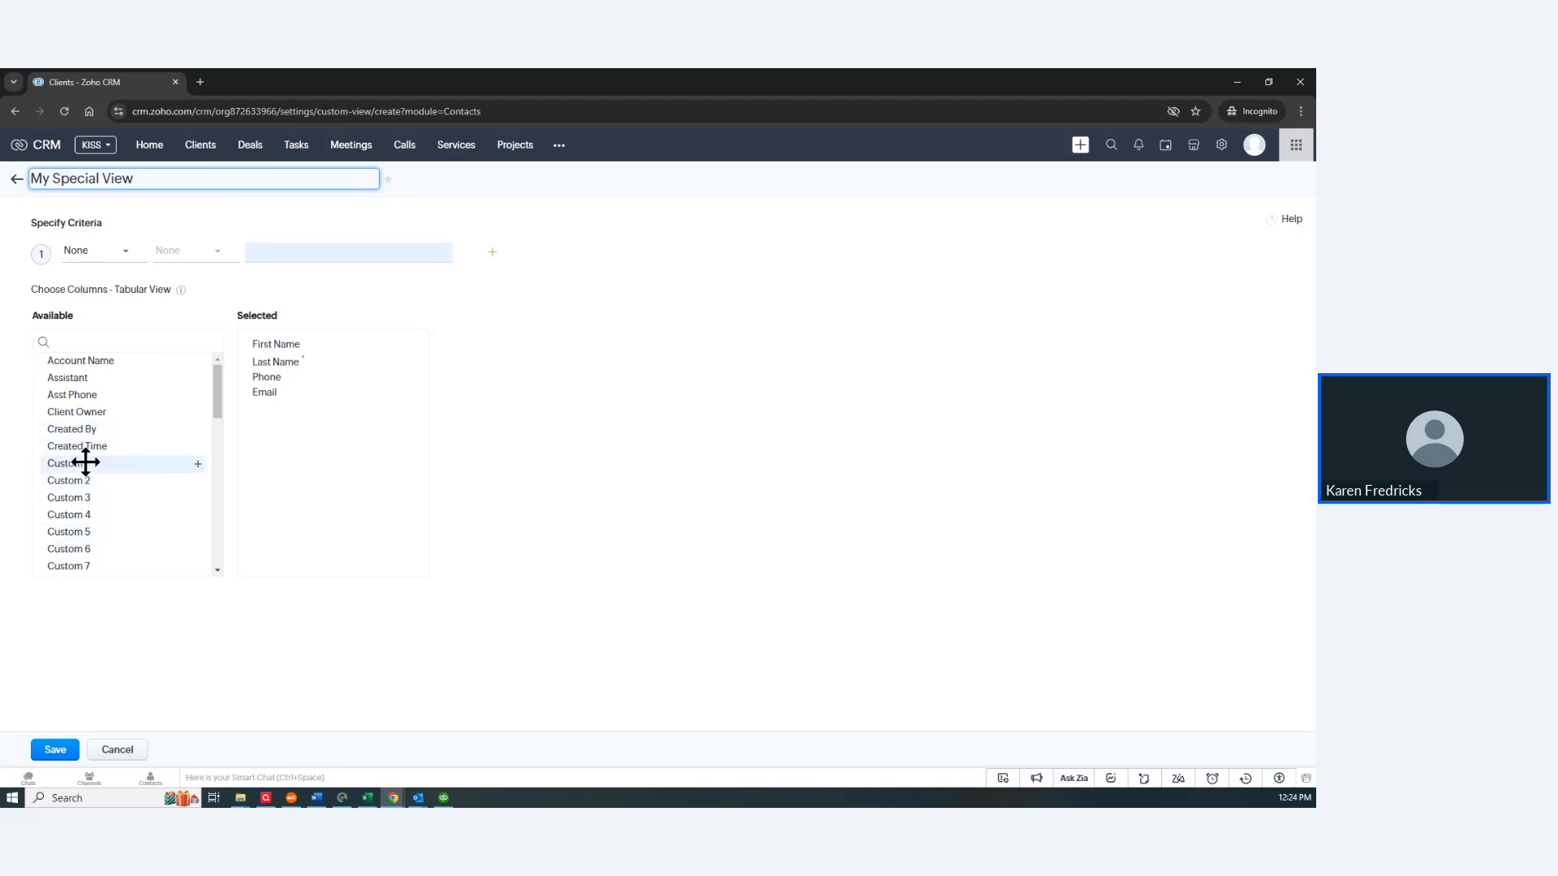
Step: Add the Custom 1, Custom 2 and Custom 3 columns to the selected columns
drag(84, 466, 304, 410)
drag(61, 463, 261, 424)
drag(81, 466, 292, 436)
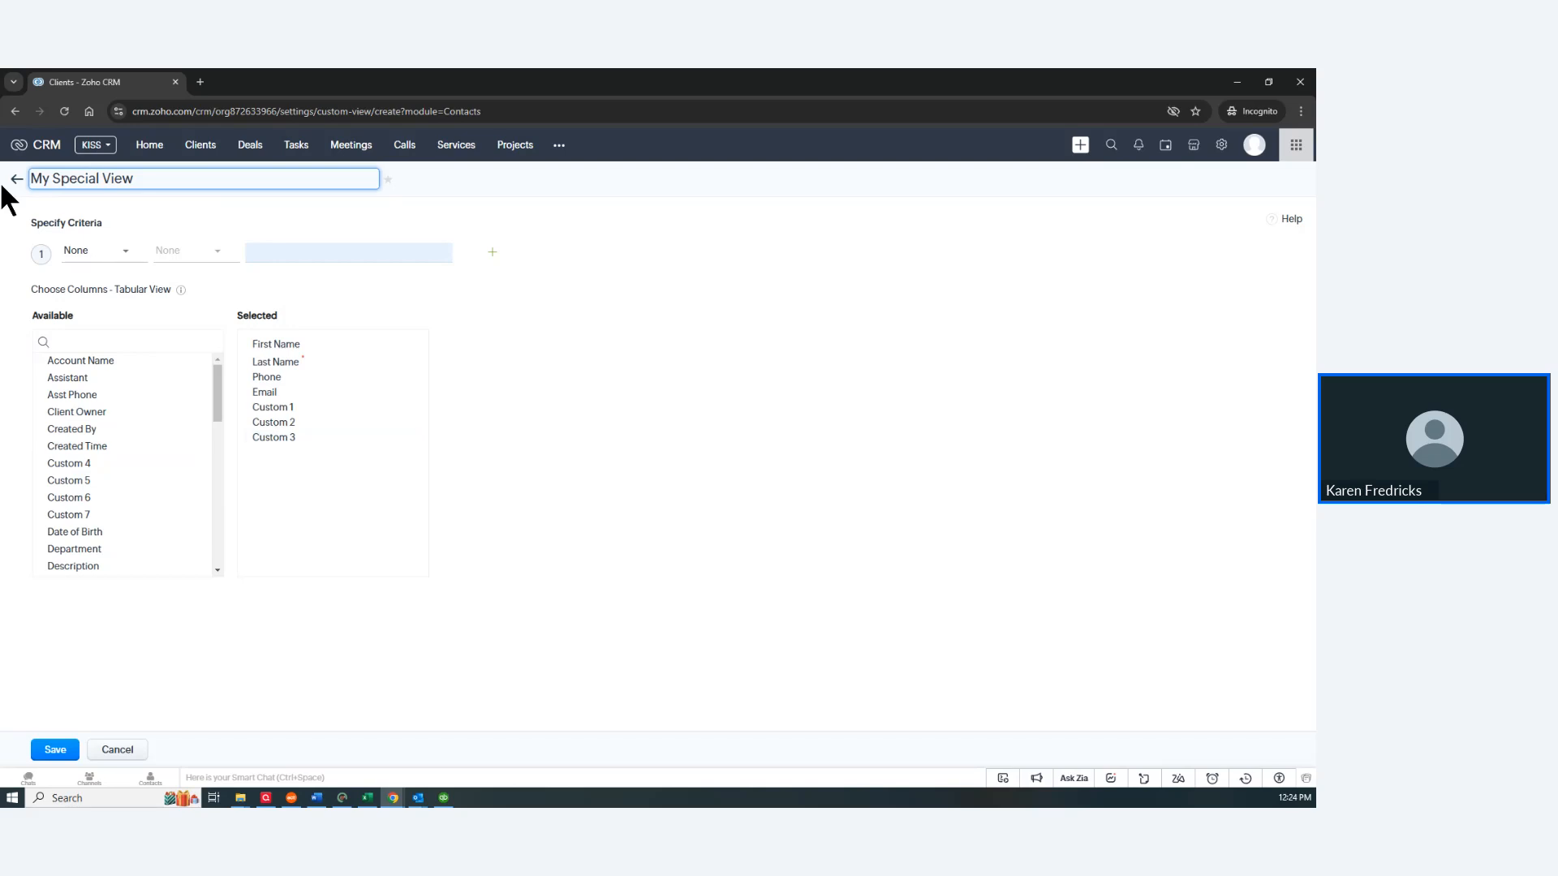
Step: Add the criterion 'Client Owner is User2' to My Special View and save the view
click(125, 253)
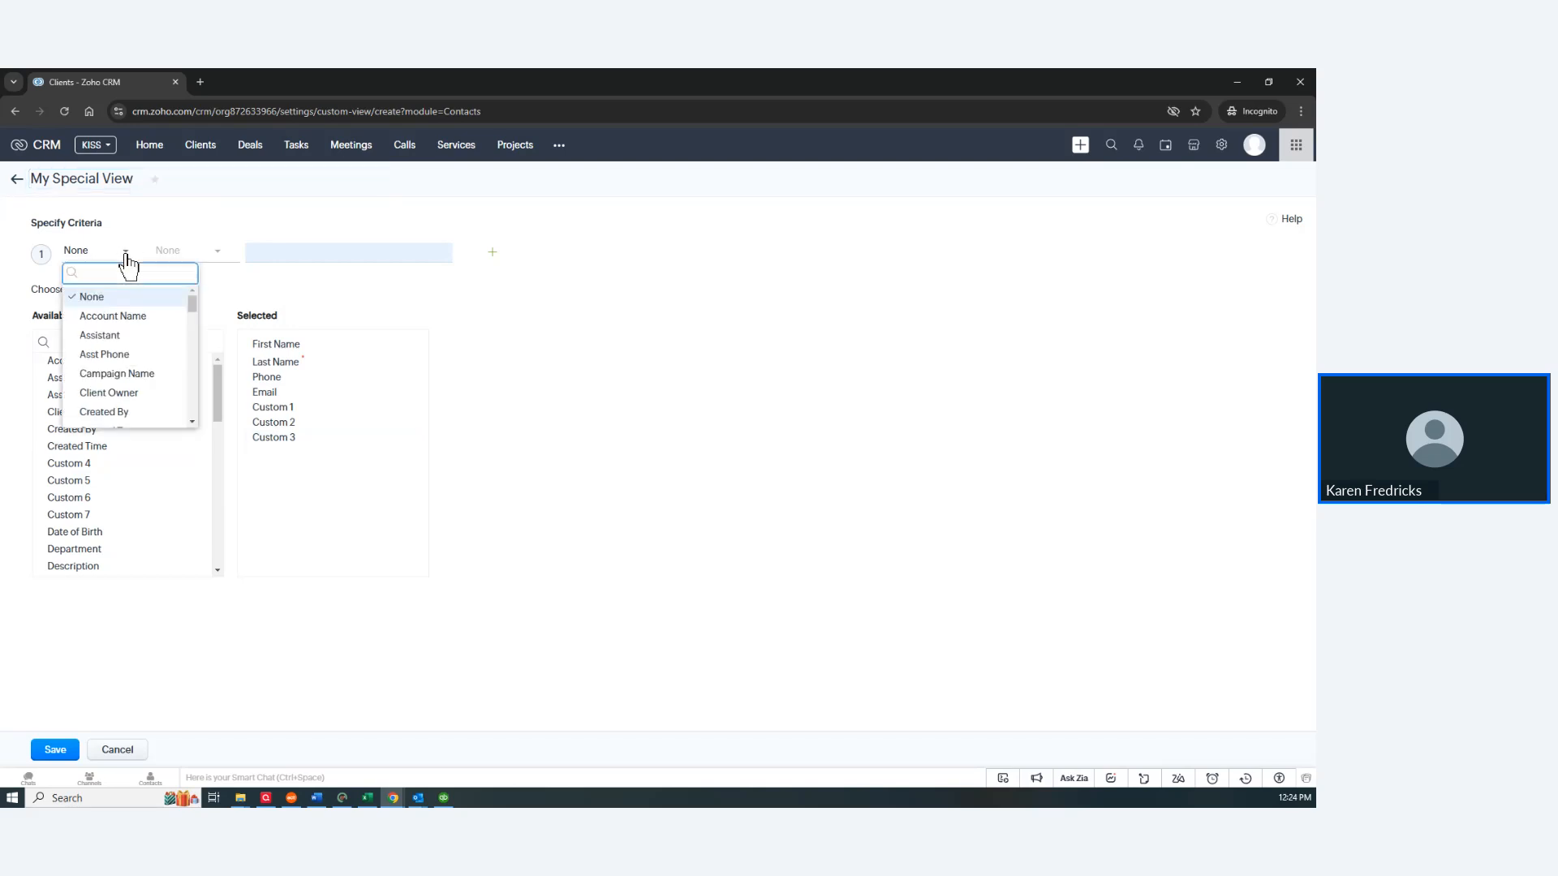
click(114, 393)
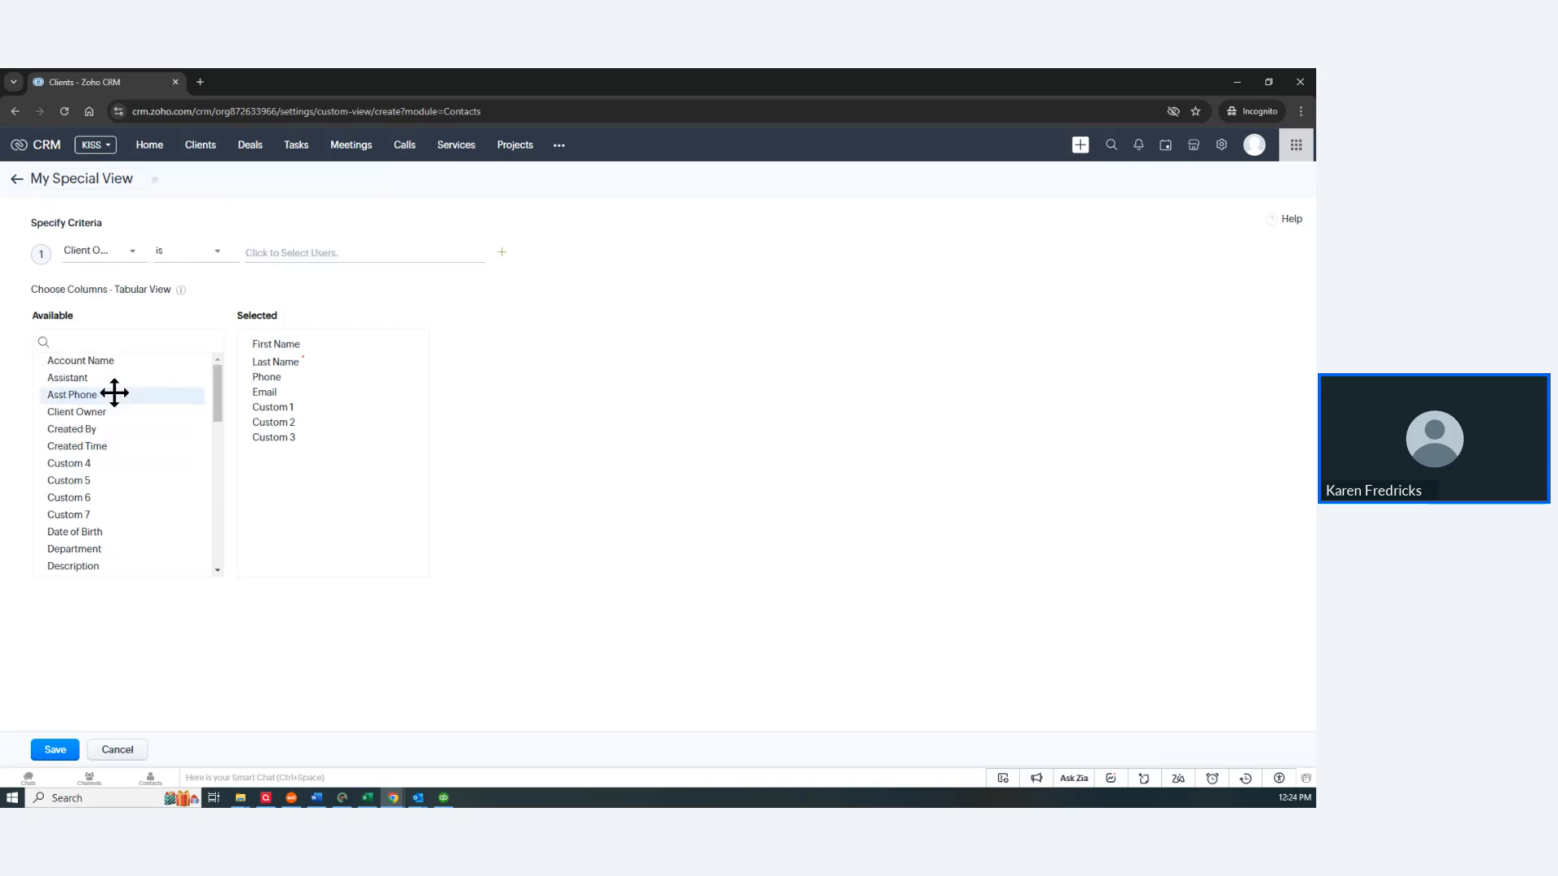
click(298, 250)
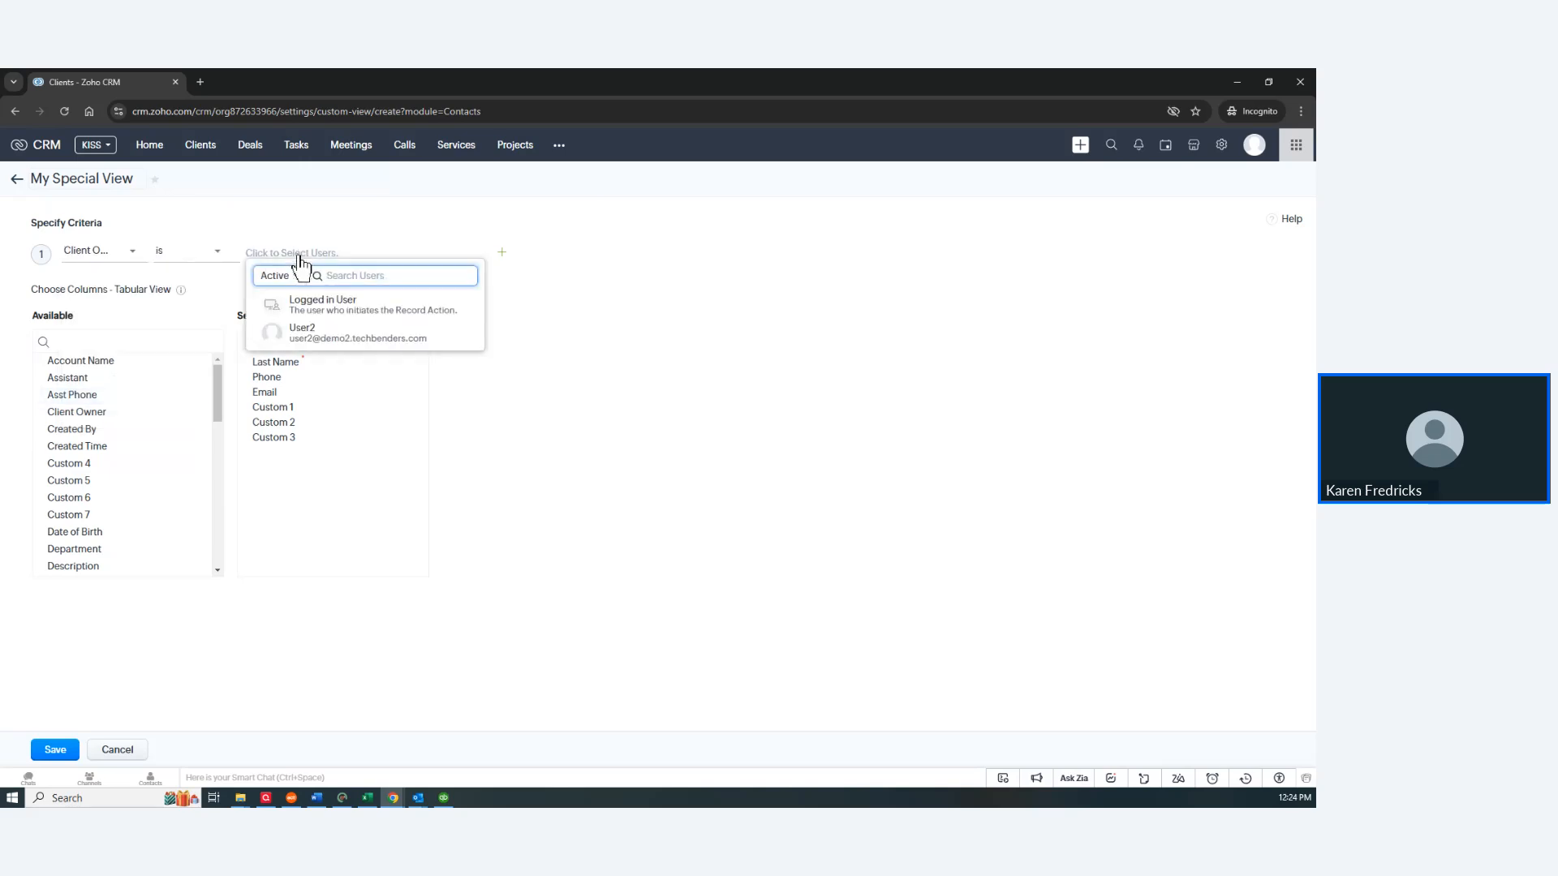
click(302, 331)
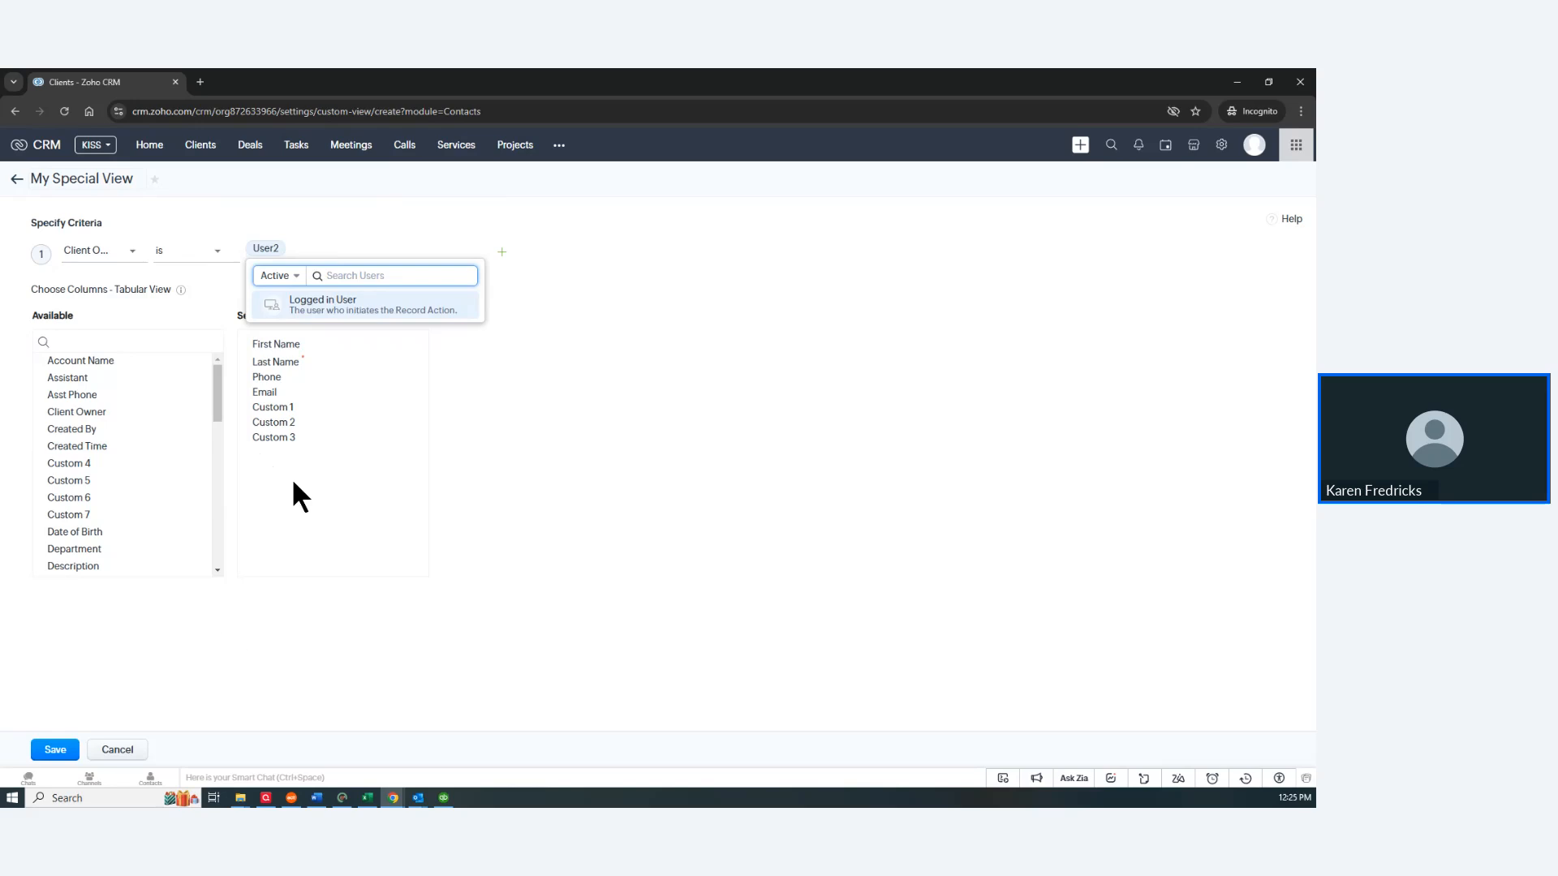
click(714, 313)
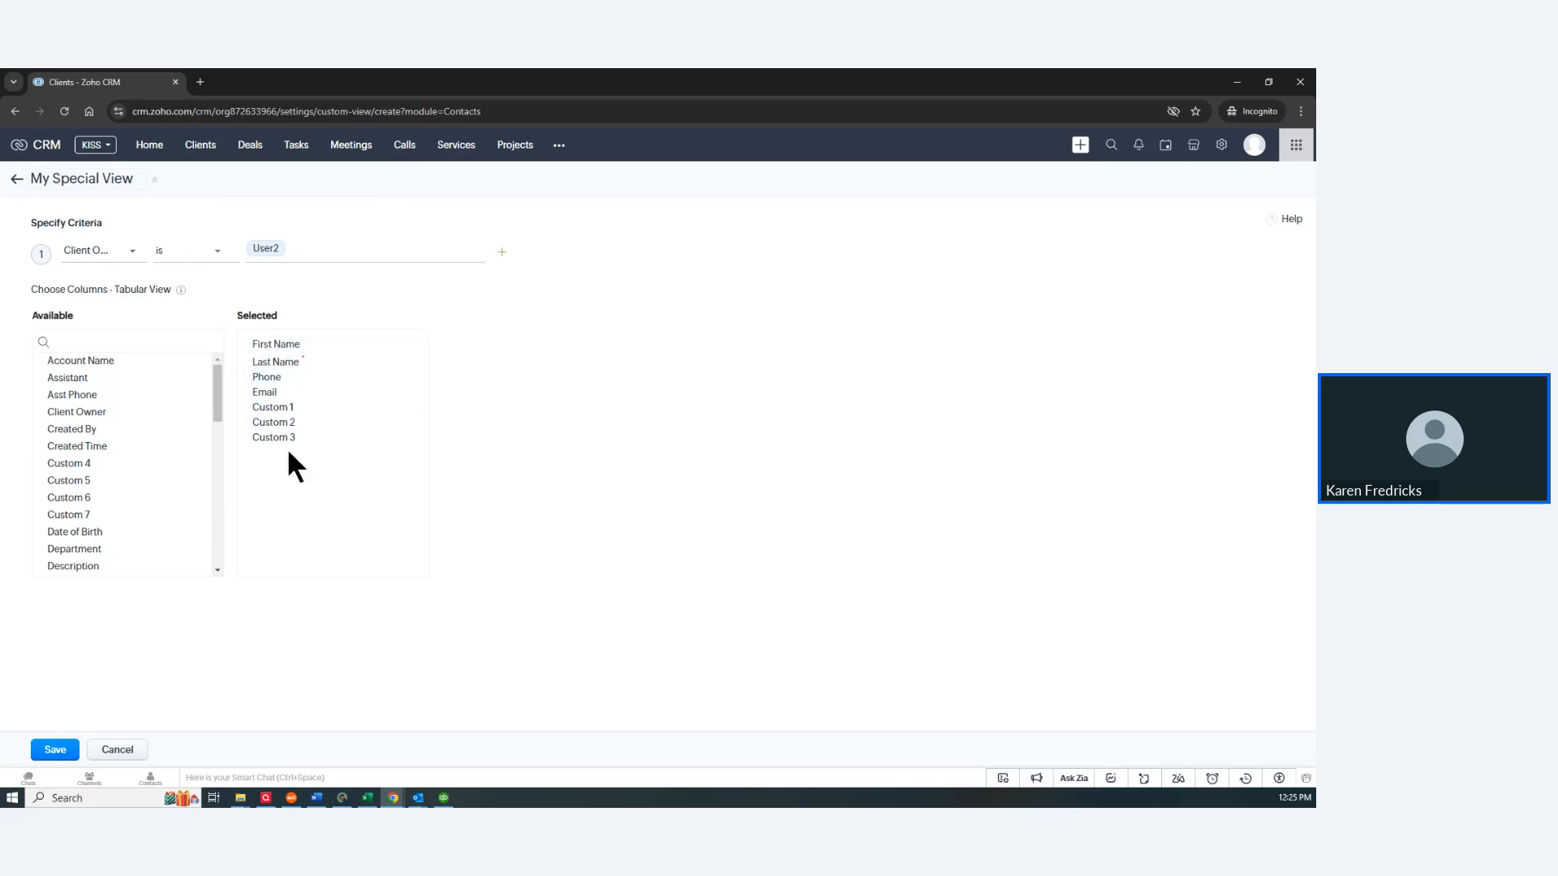
click(55, 750)
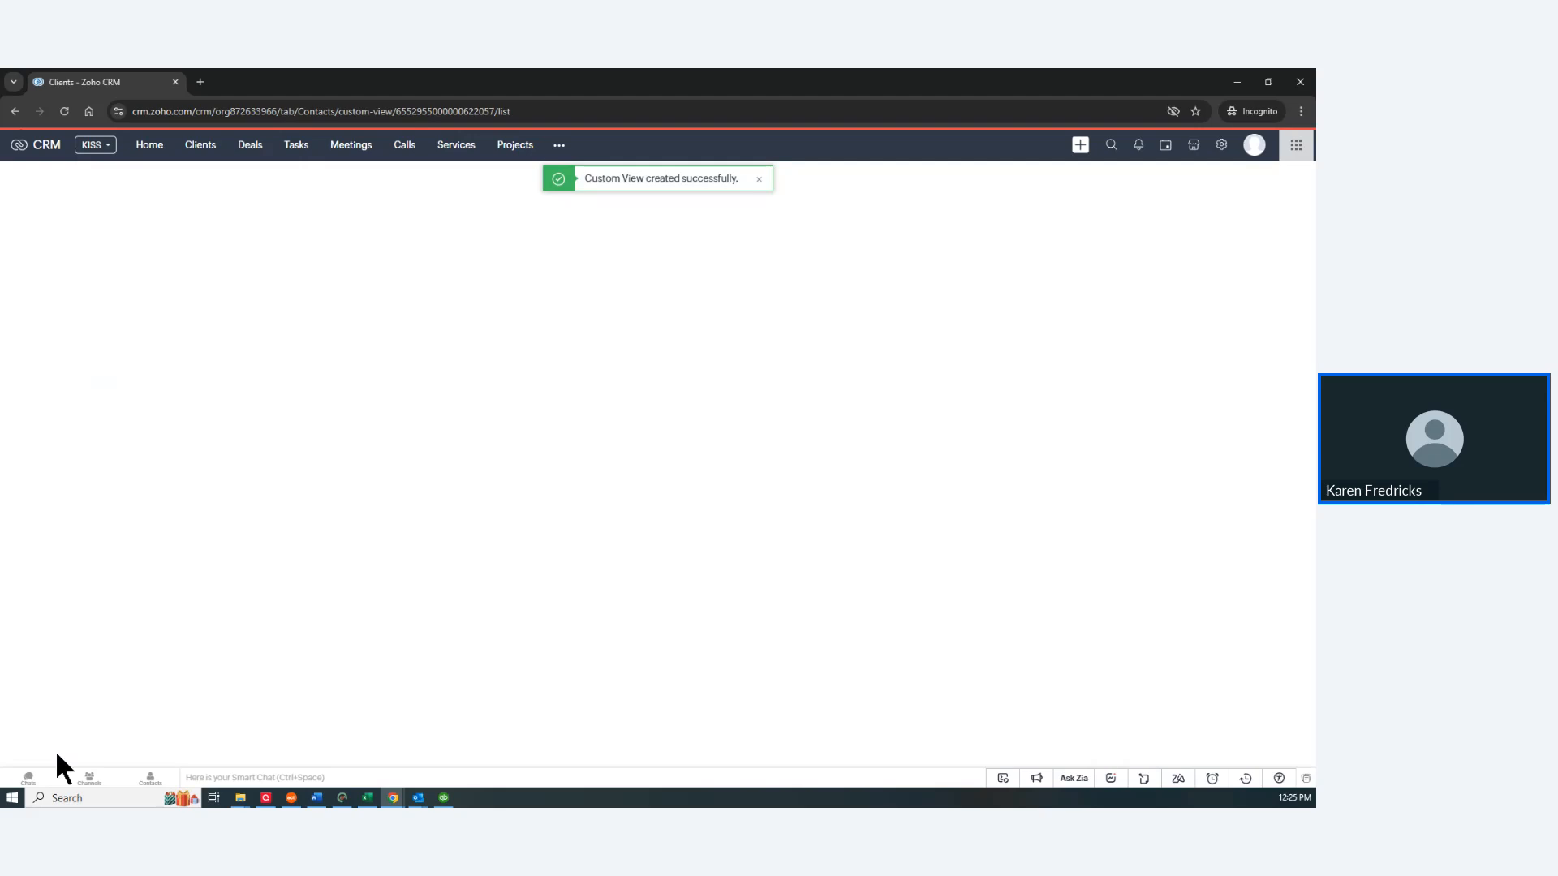
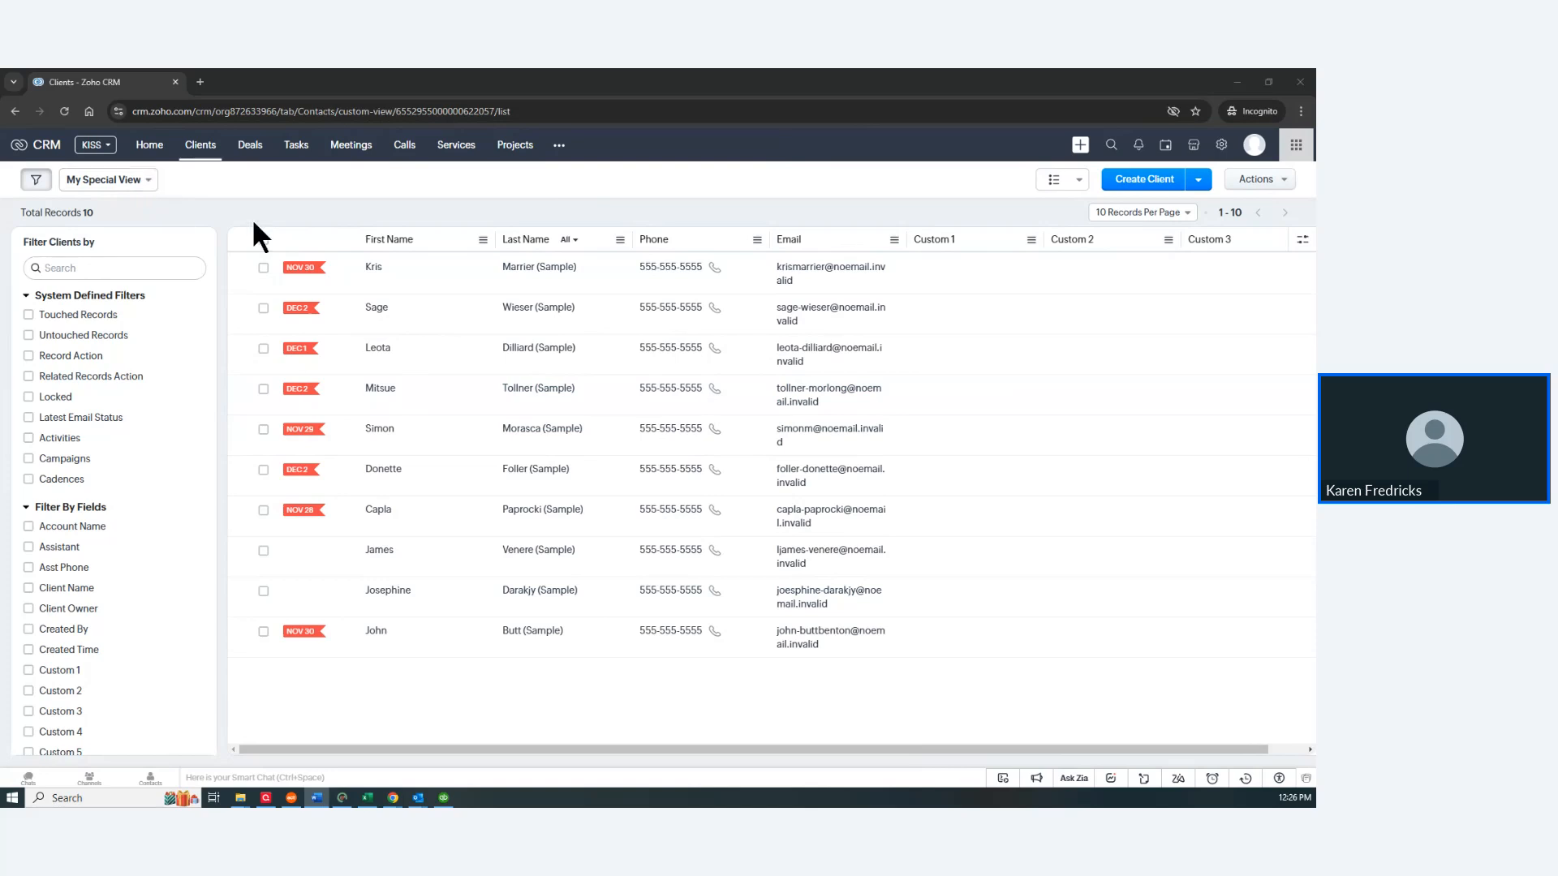
Step: On the first sample client's record, save a note reading 'start typing' as its first note
click(530, 269)
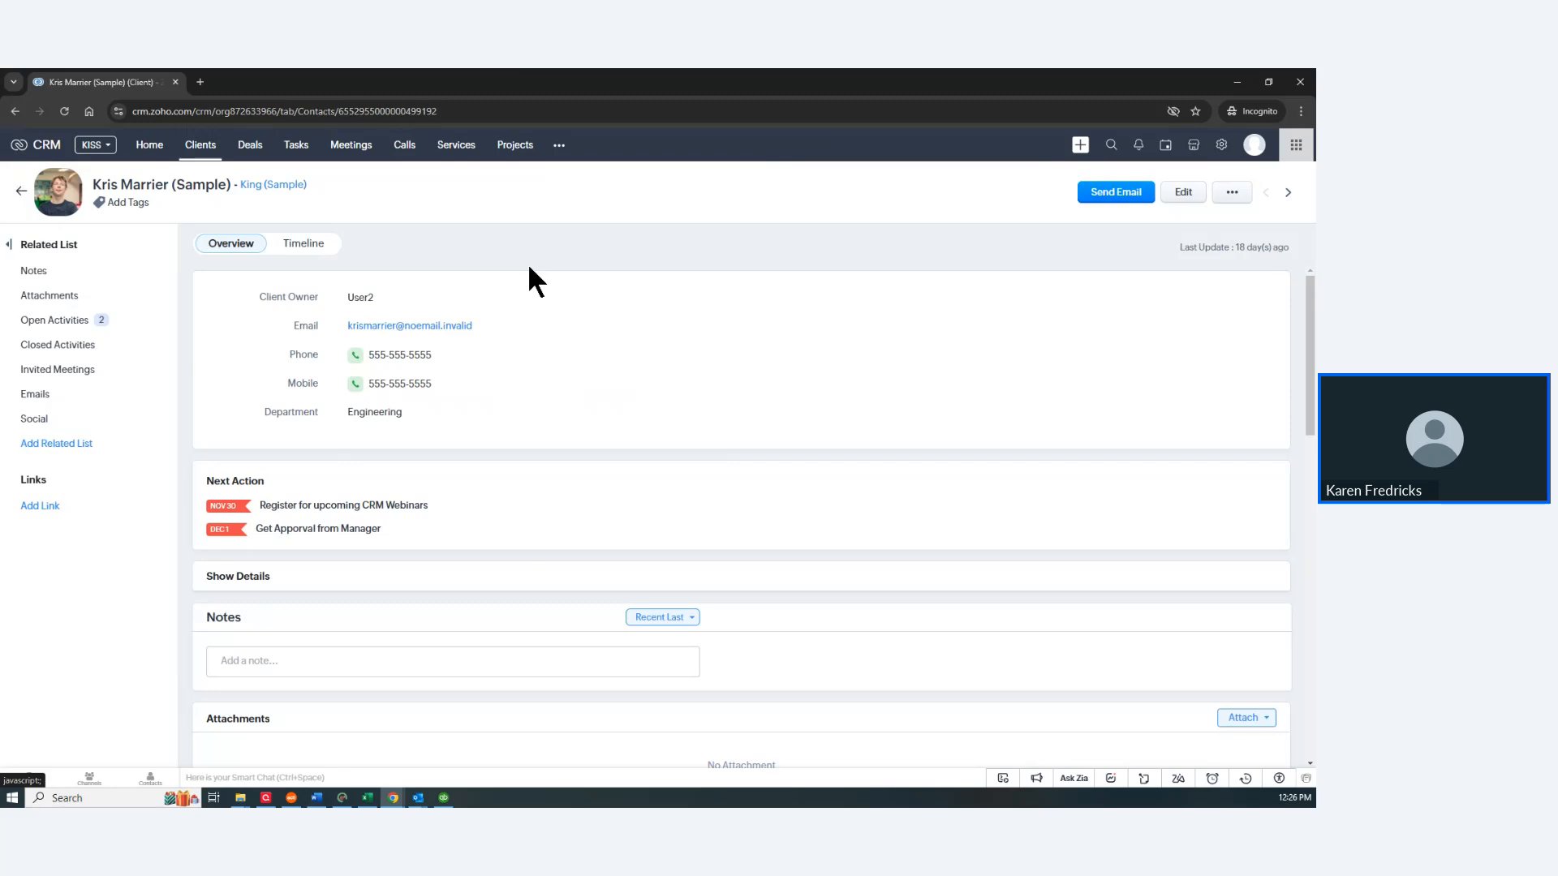
click(258, 659)
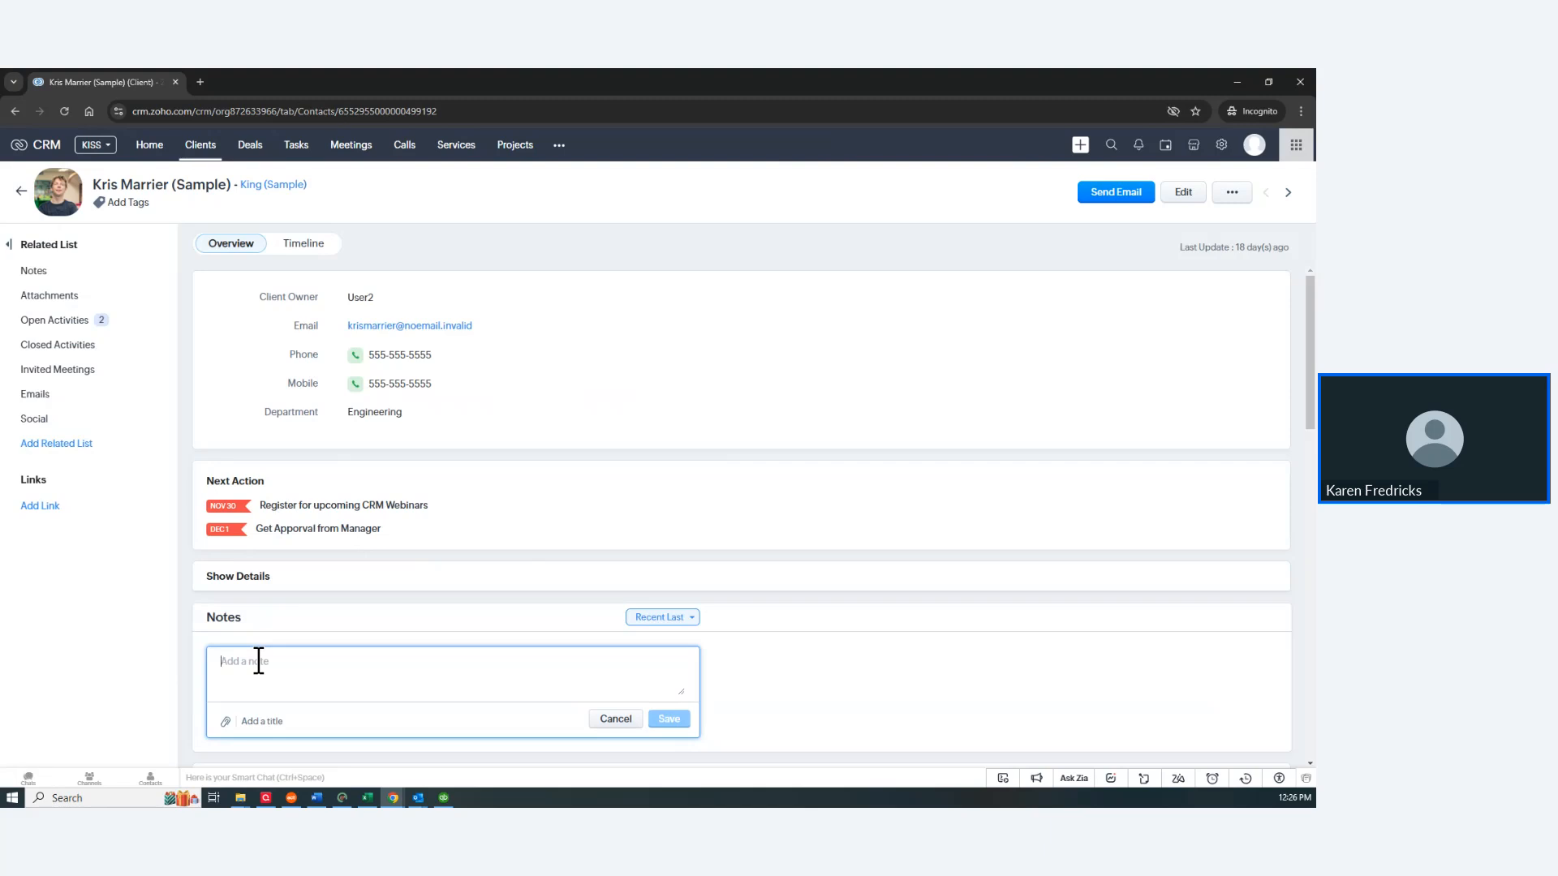
text(at)
key(BackSpace)
key(BackSpace)
text(start typing)
click(671, 720)
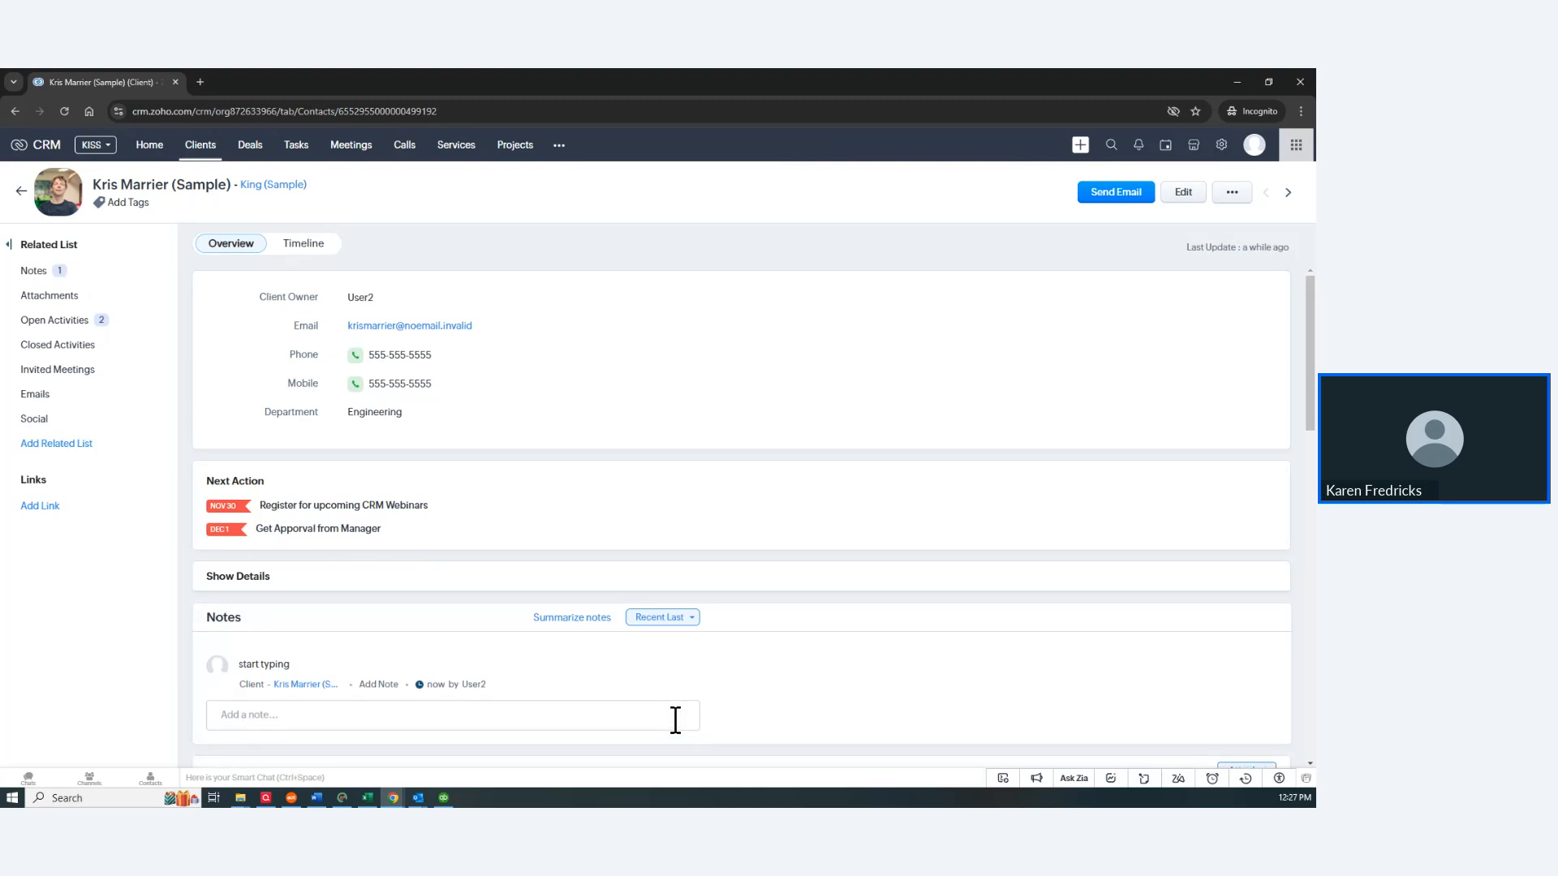
Step: Add a second note, 'does this also work?', from the client's Notes related list
click(25, 274)
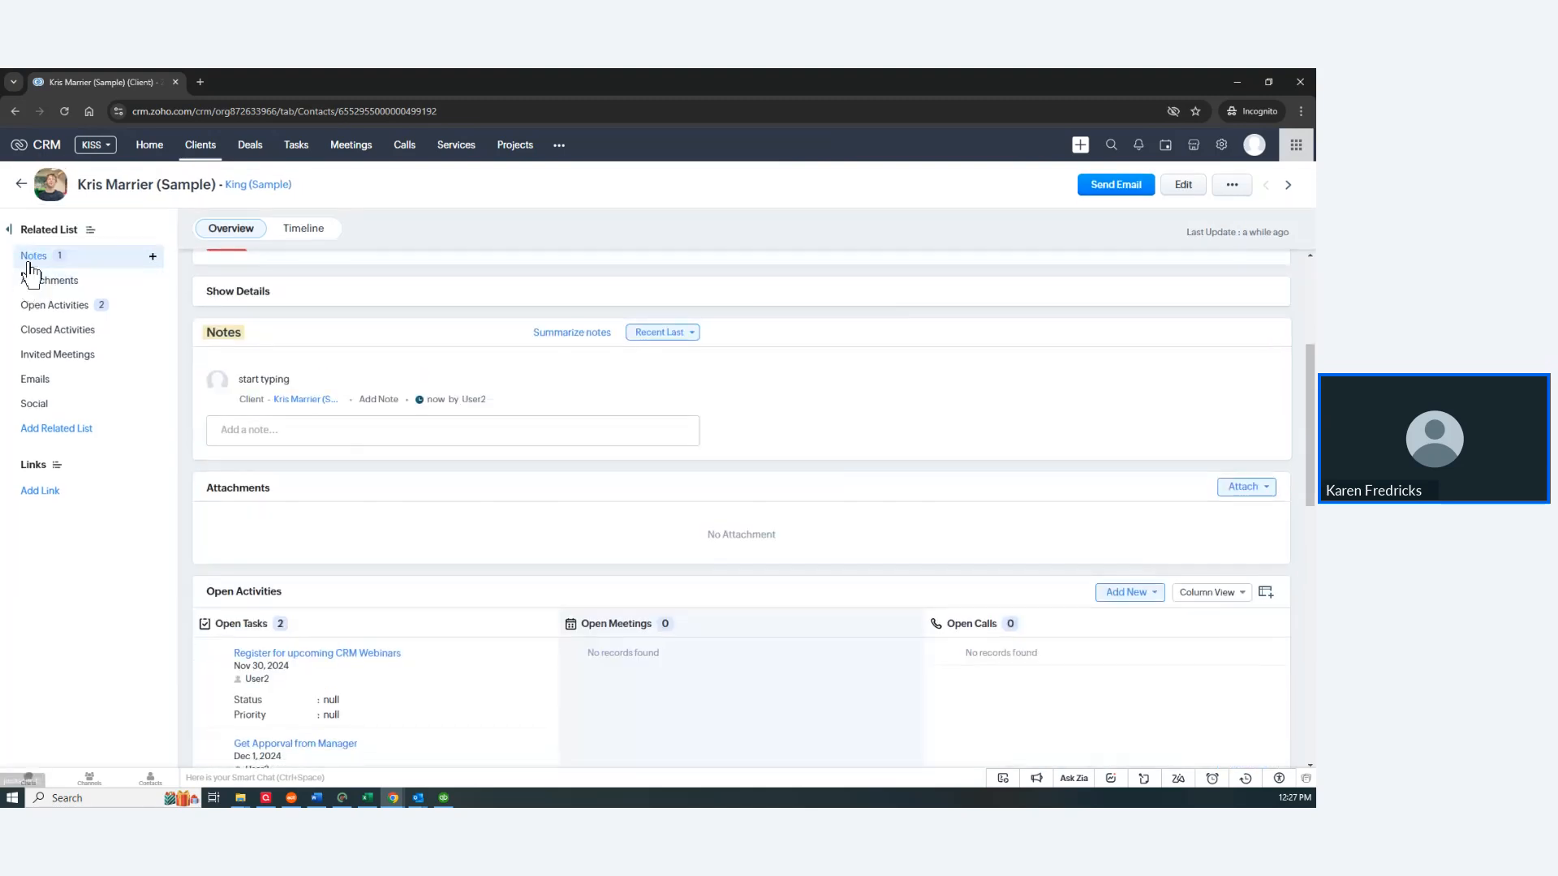
click(152, 259)
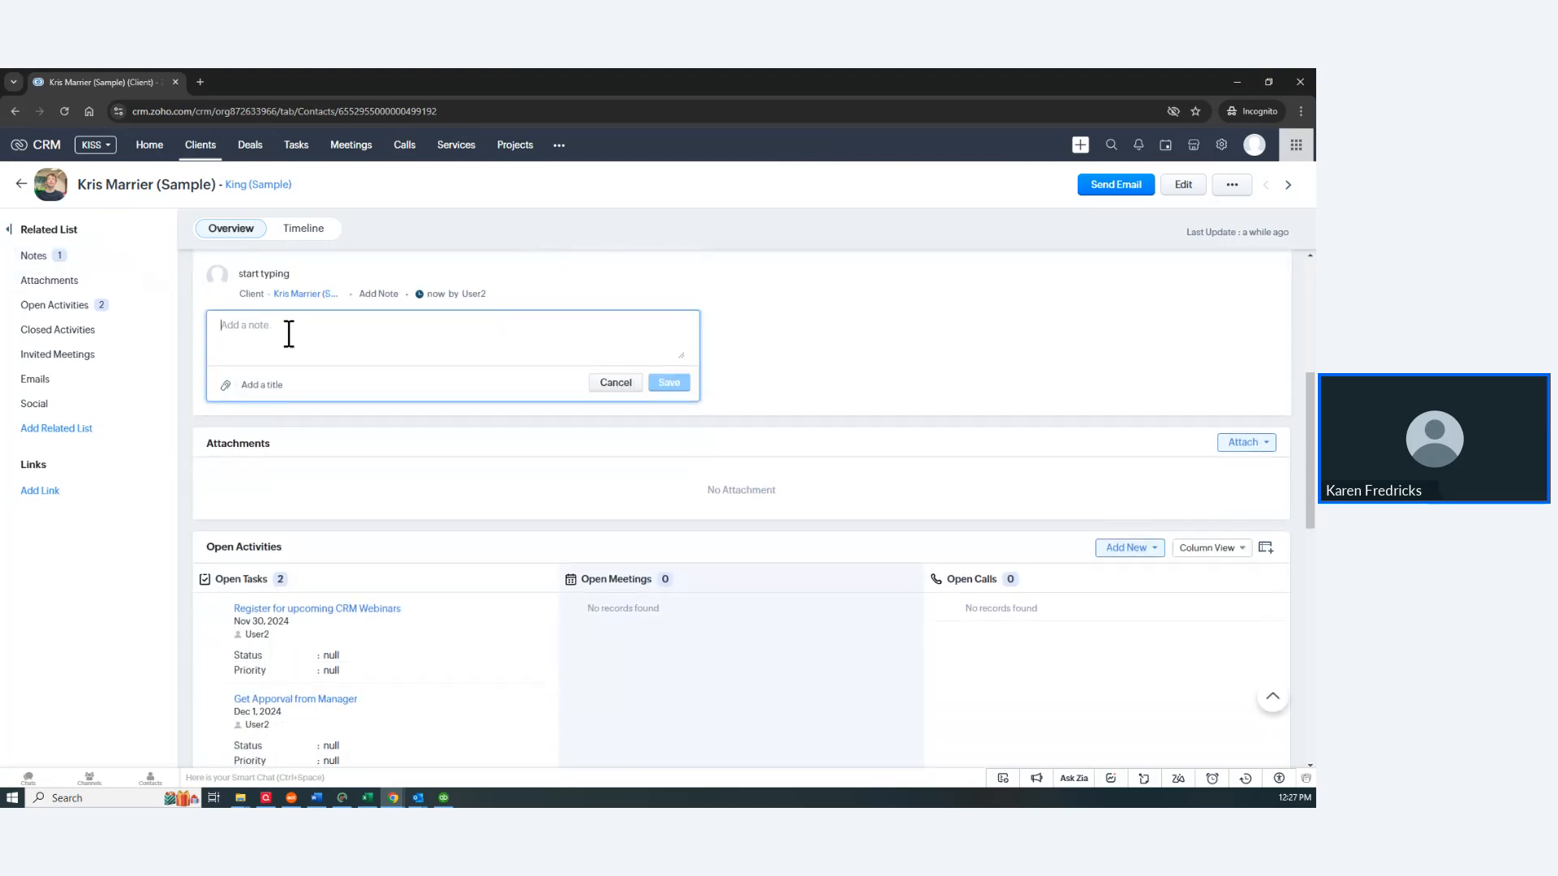
text(does this also work)
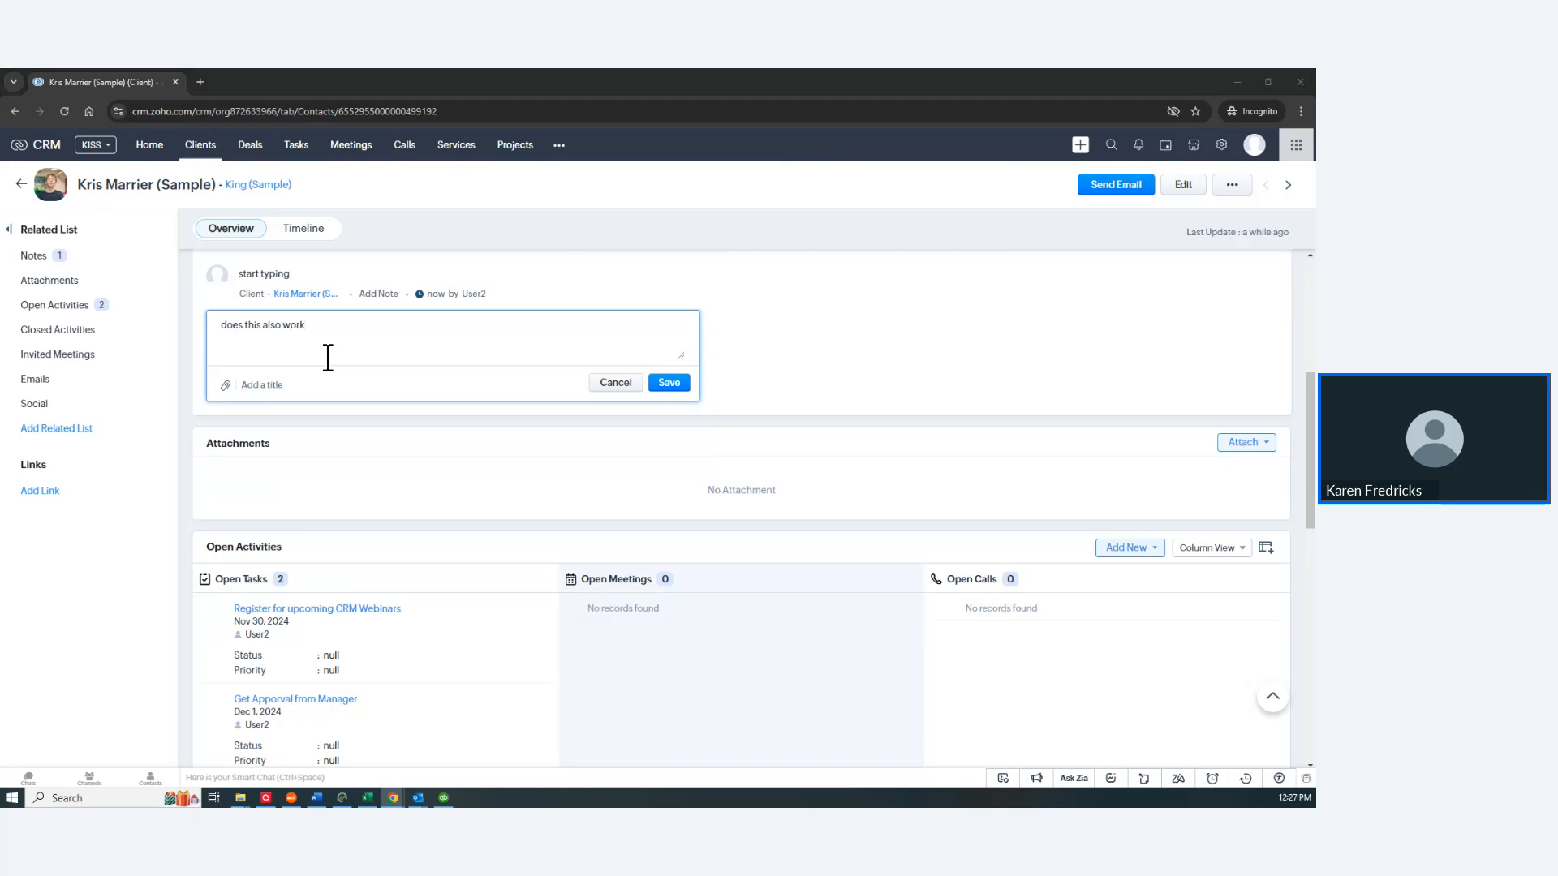
key(super+d)
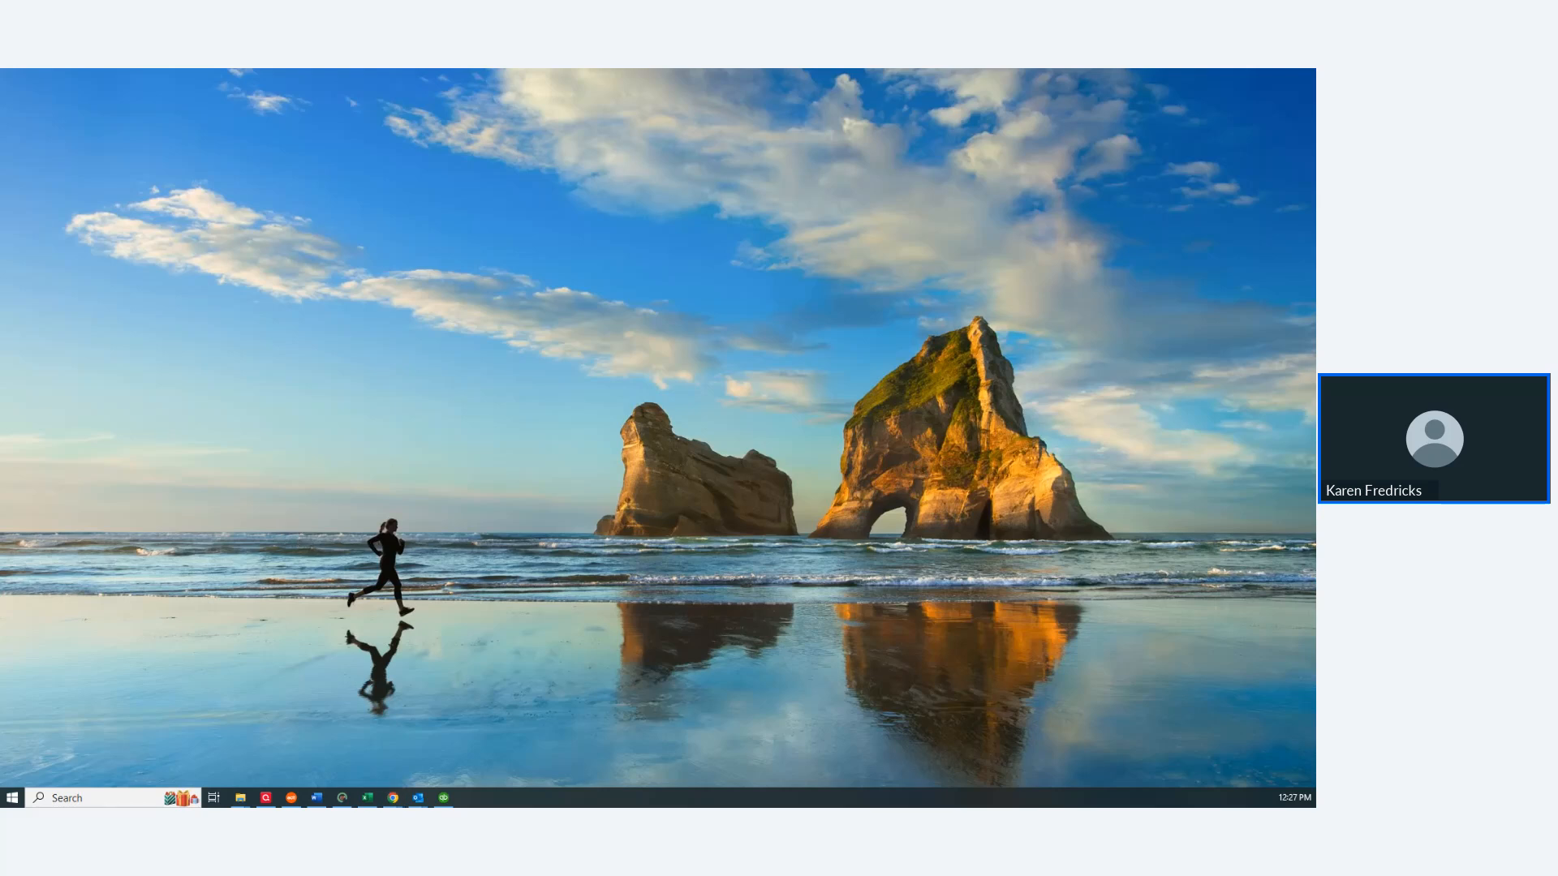
key(super+d)
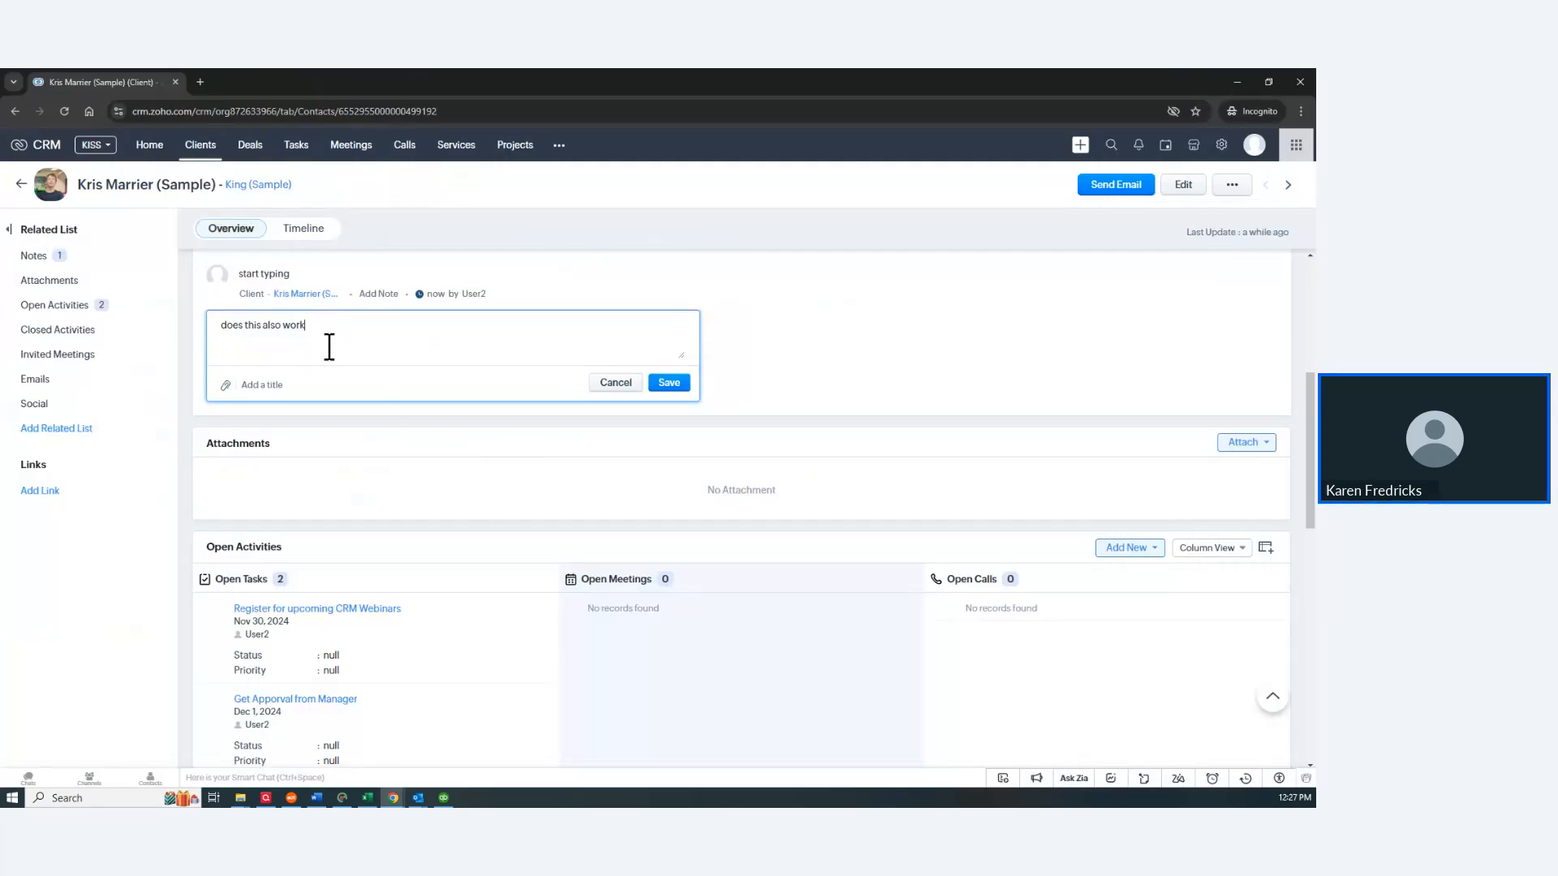
click(668, 382)
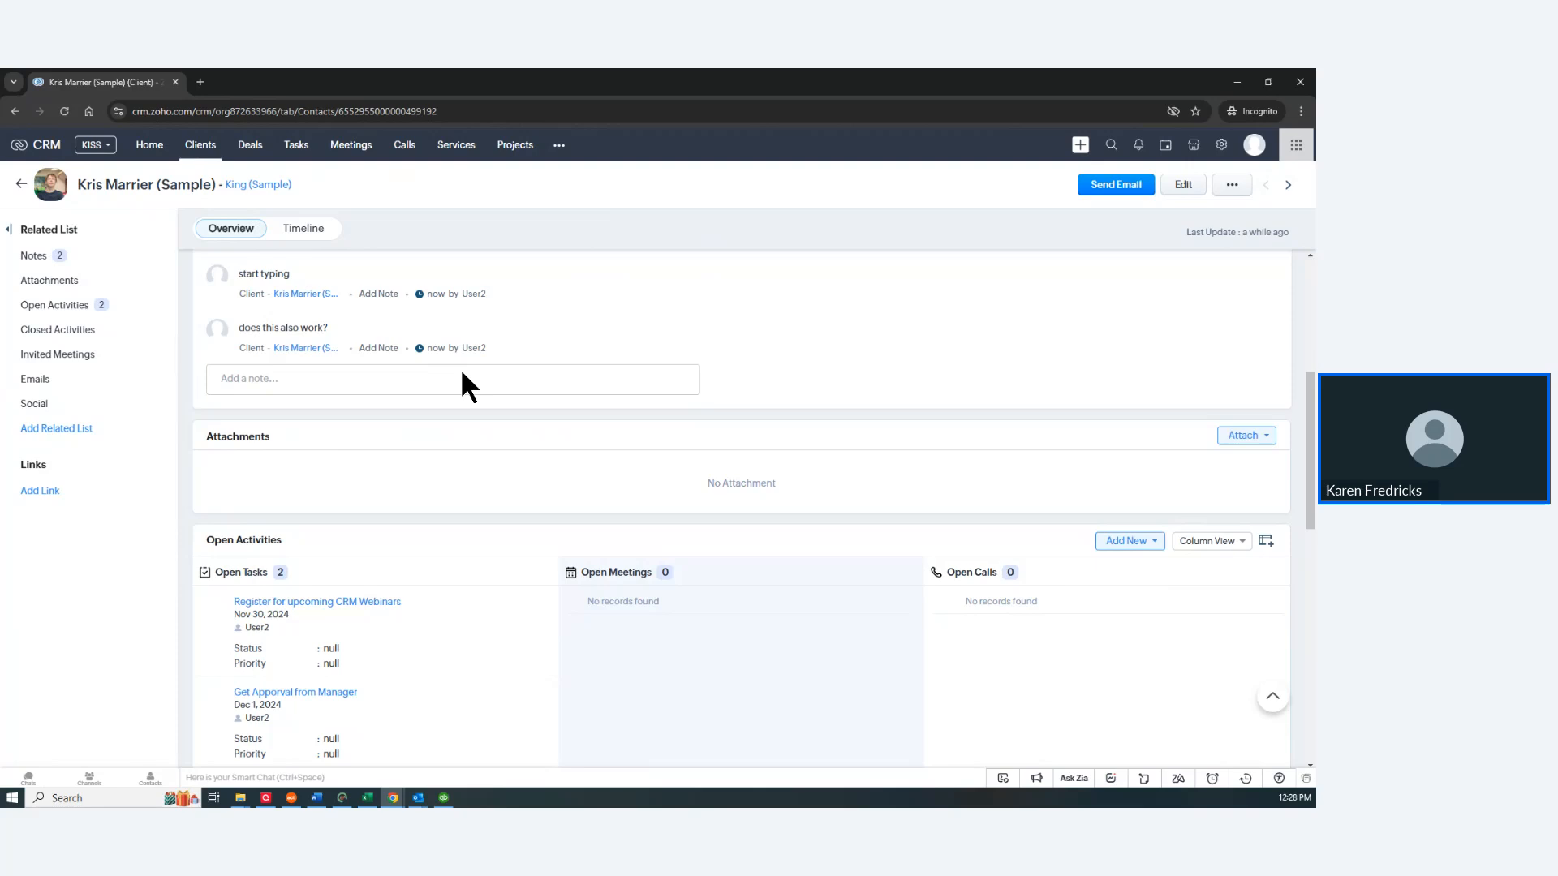
Step: Save a third note titled 'this one's really important' with the body 'yada'
click(273, 378)
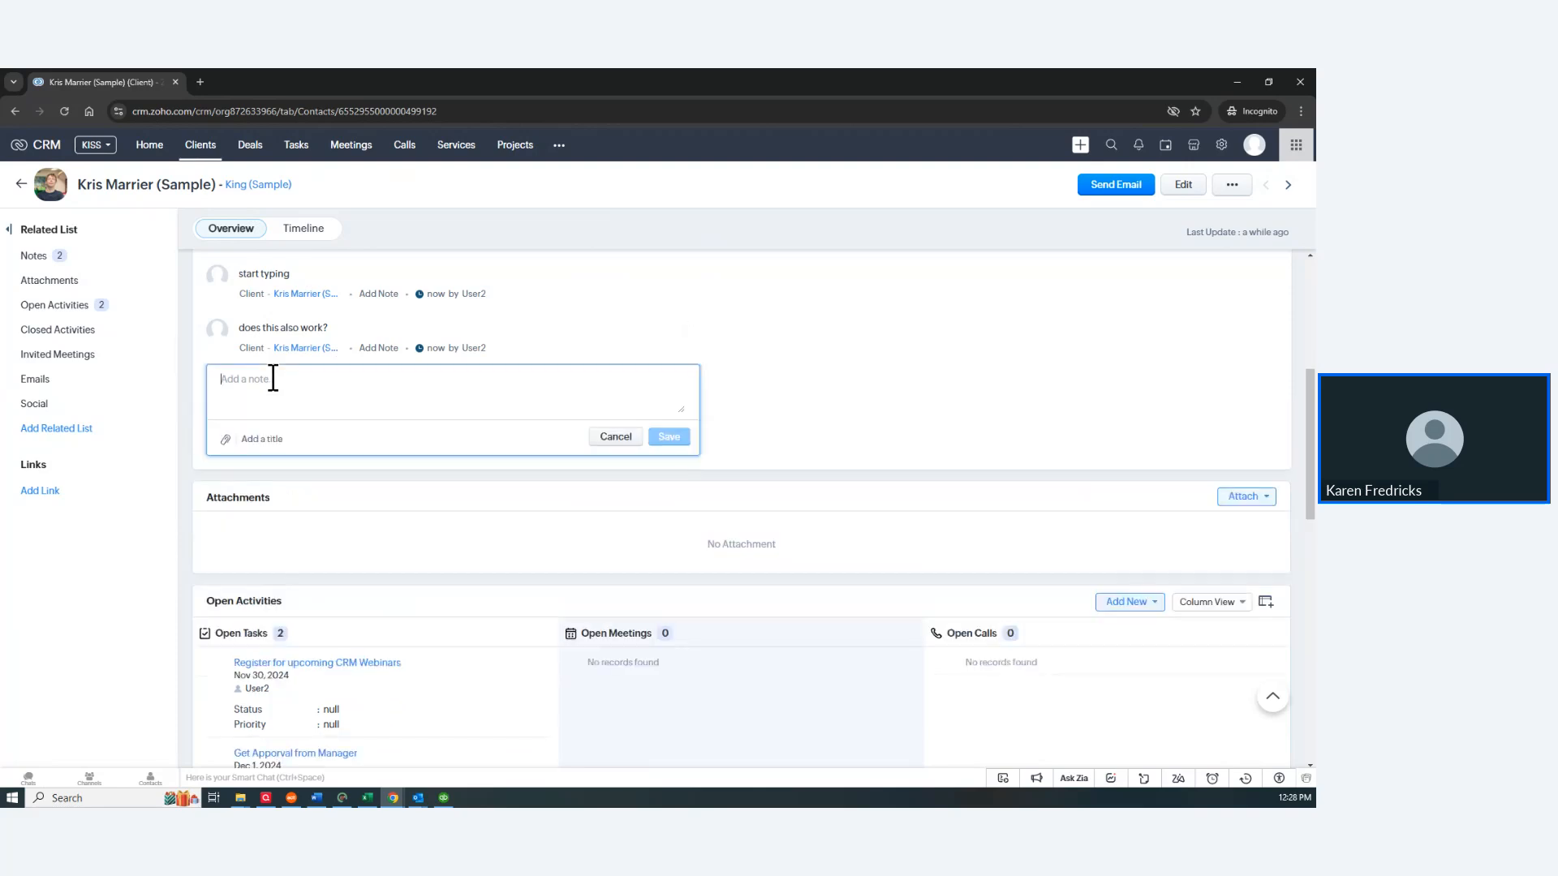
click(266, 441)
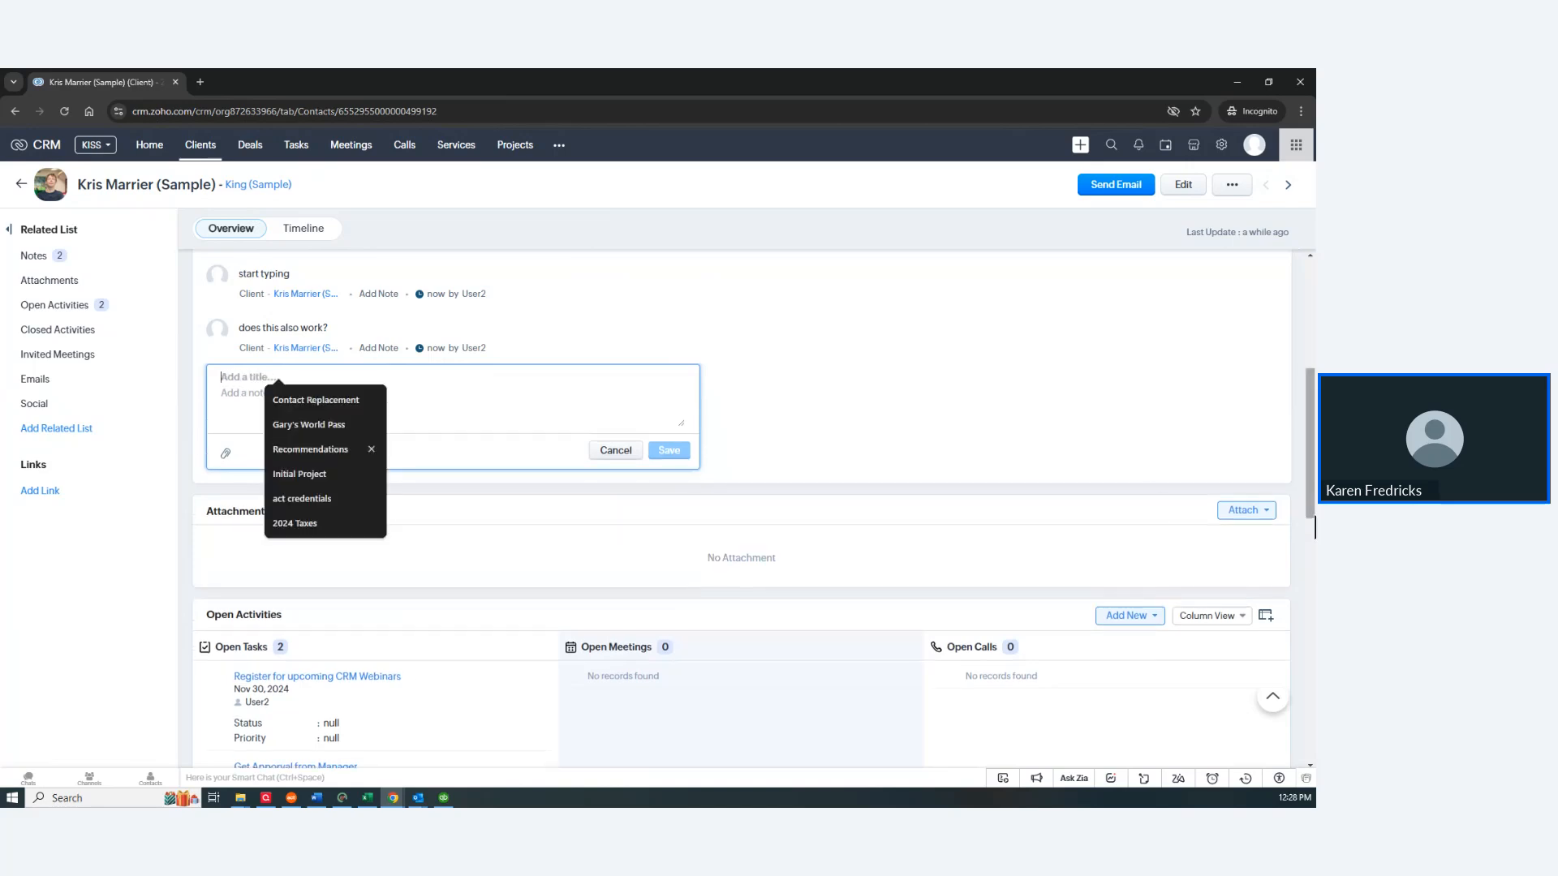
text(this )
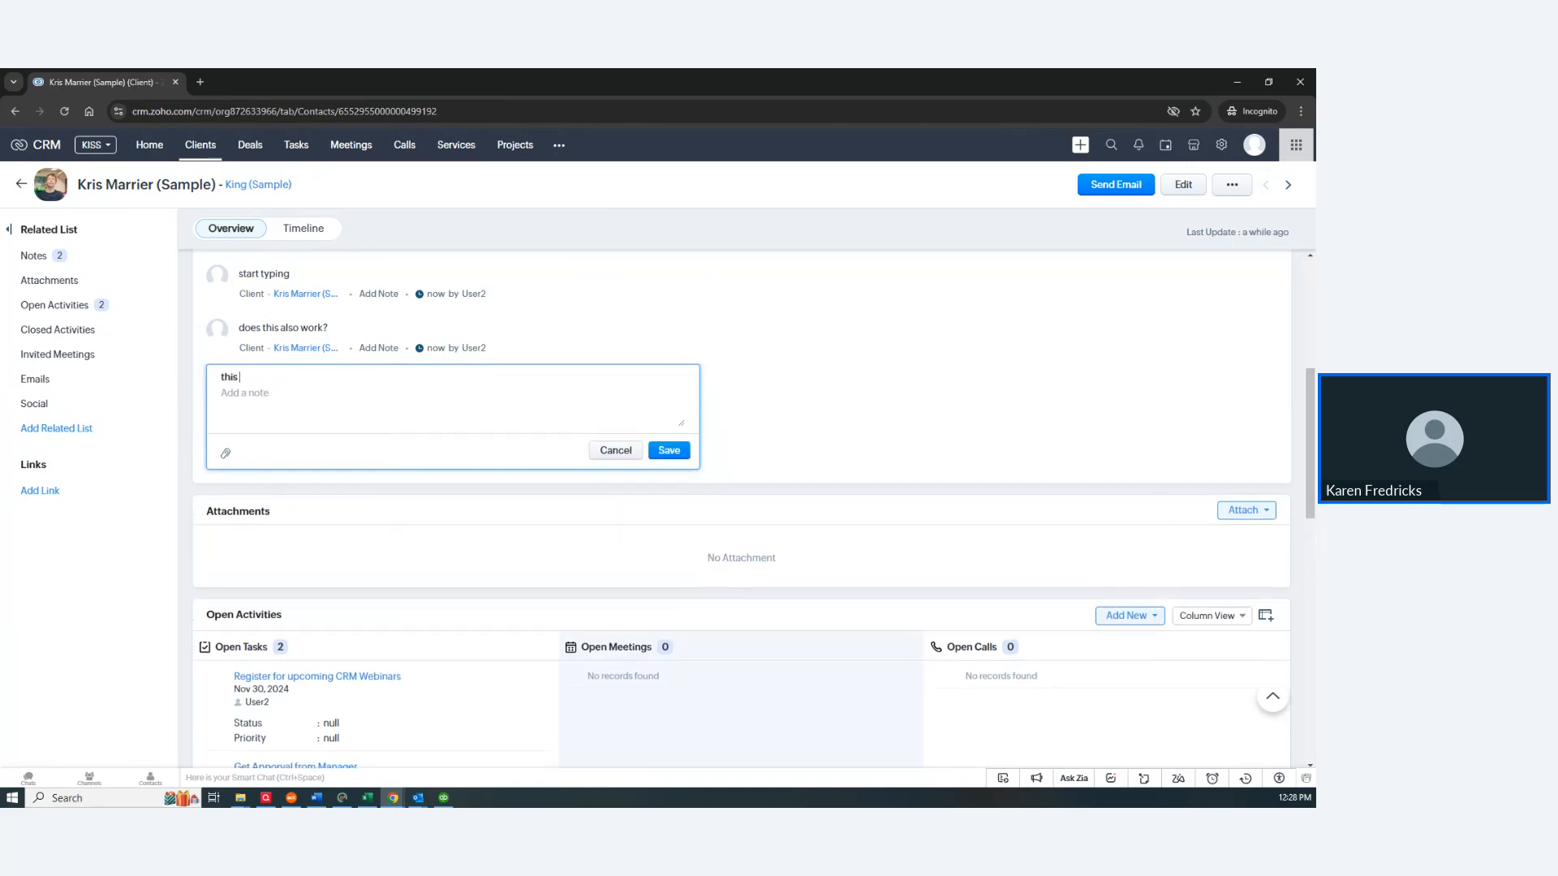
text(one's really important)
click(261, 393)
text(yada)
click(669, 450)
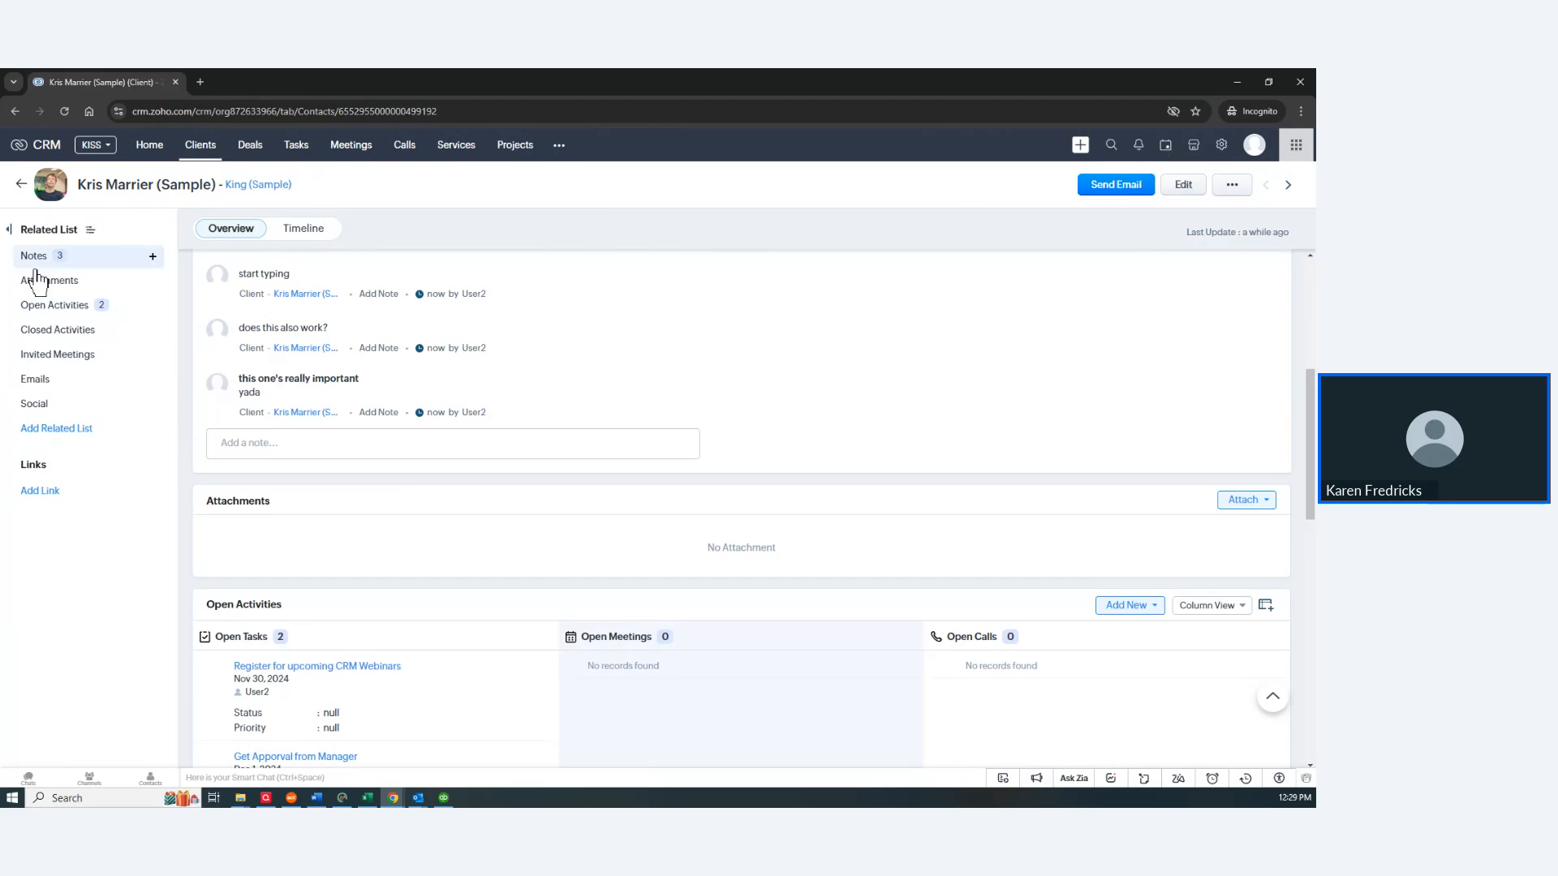
Step: Start a new meeting for the client titled 'Act to Zoho' from the suggestion list
click(143, 306)
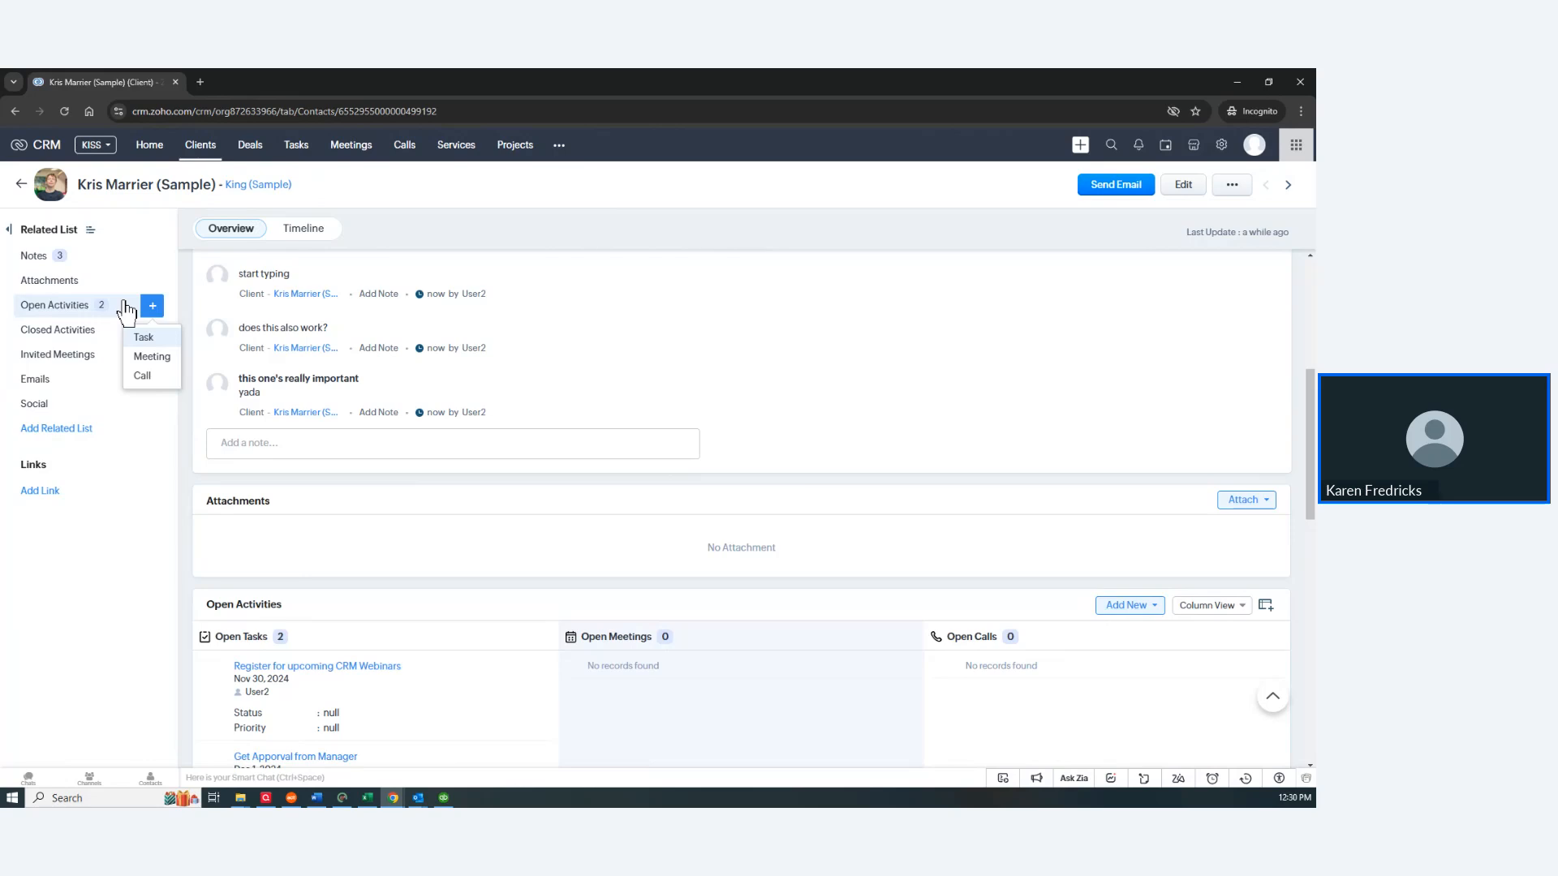
click(148, 358)
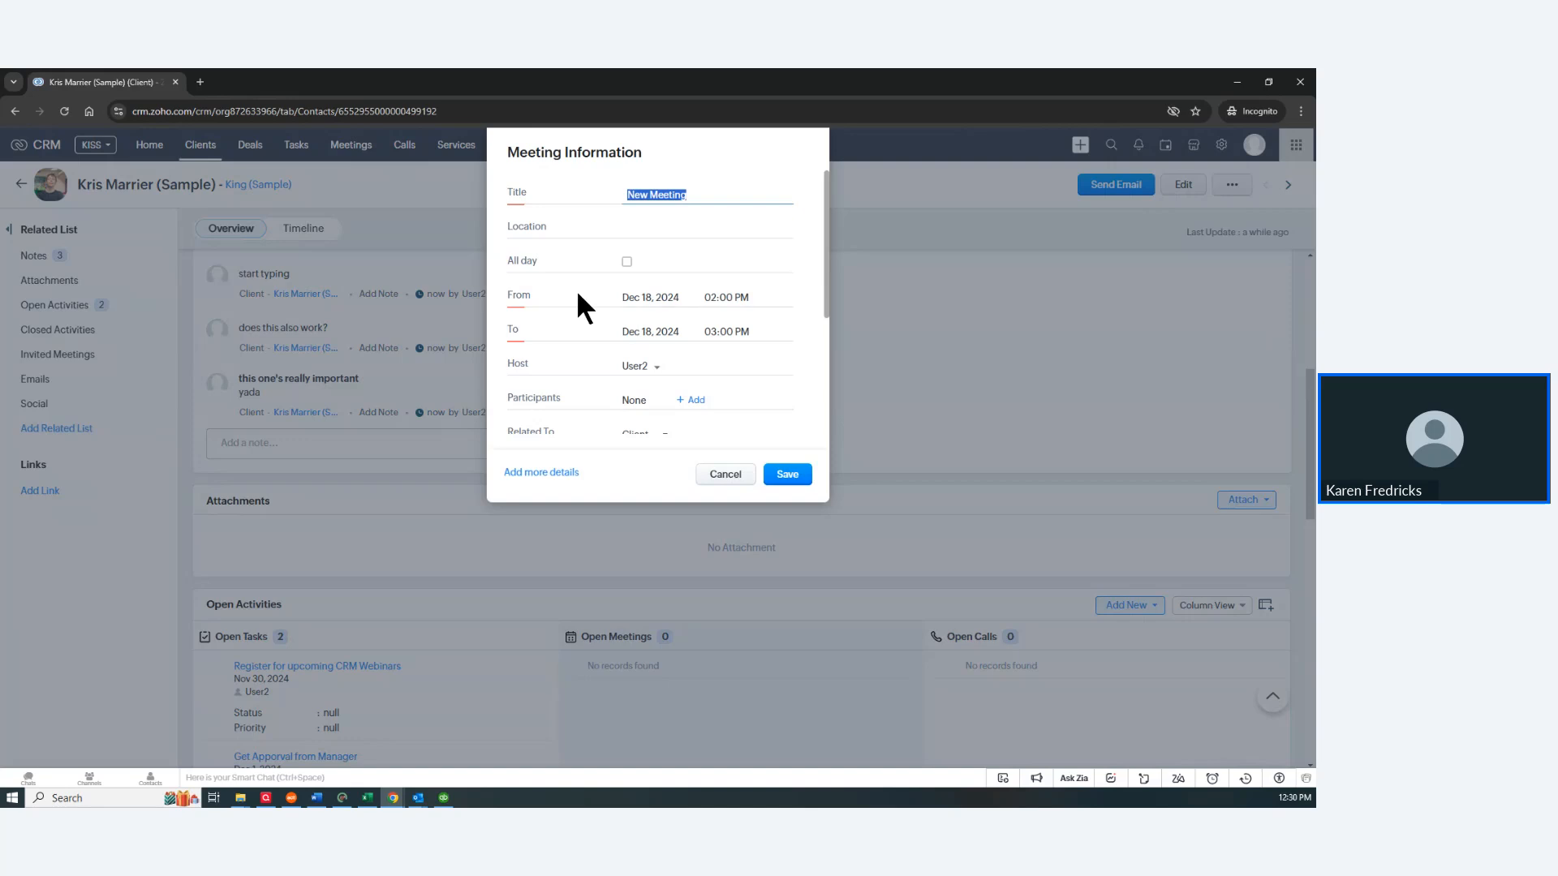
text(A)
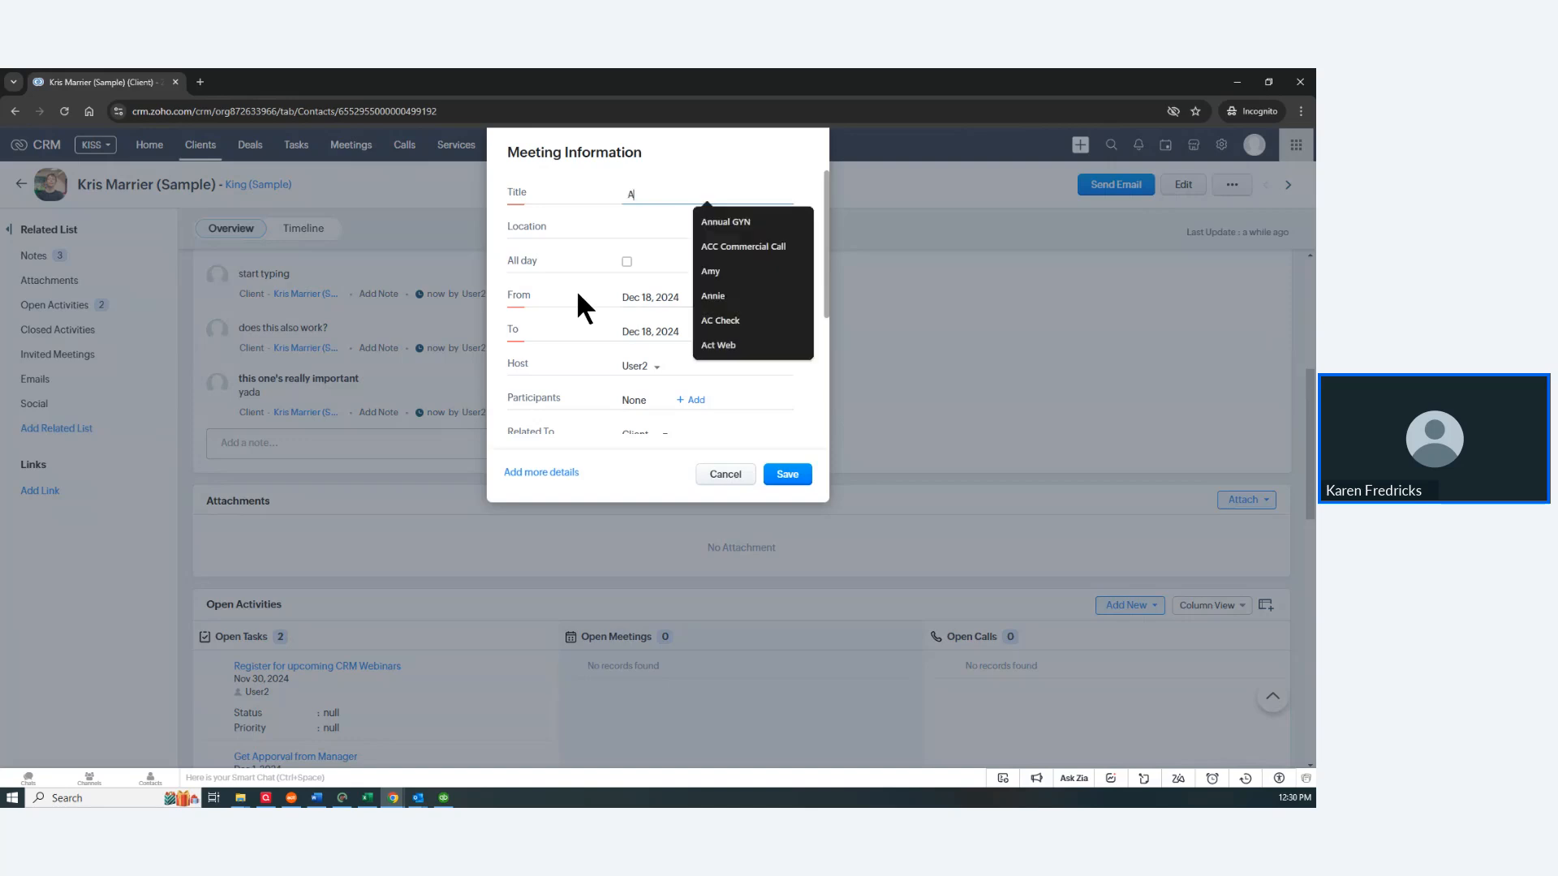
text(CT to)
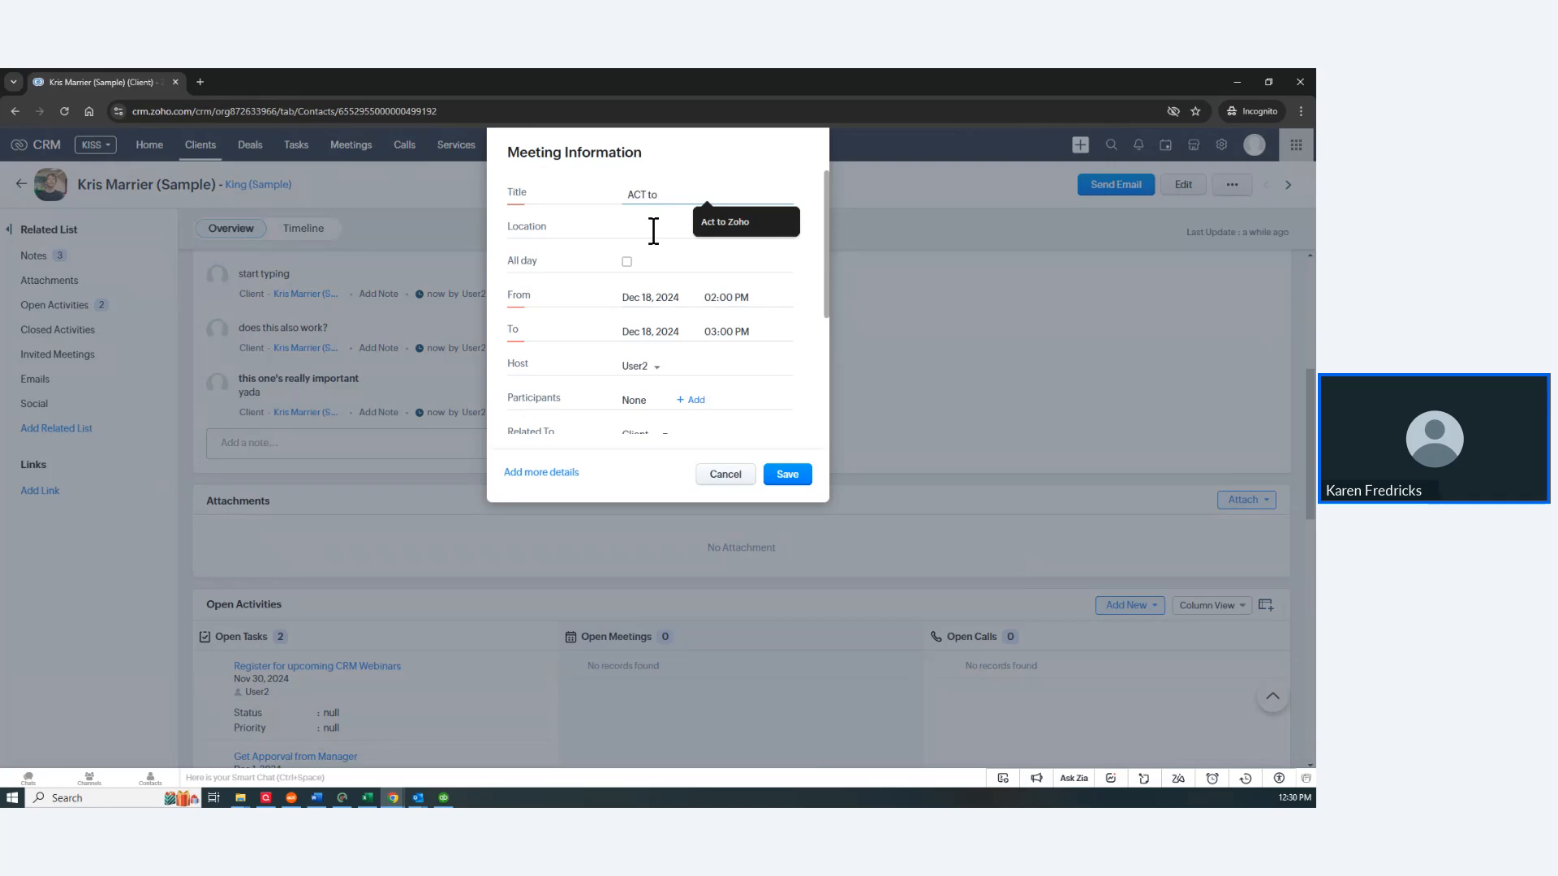
click(725, 222)
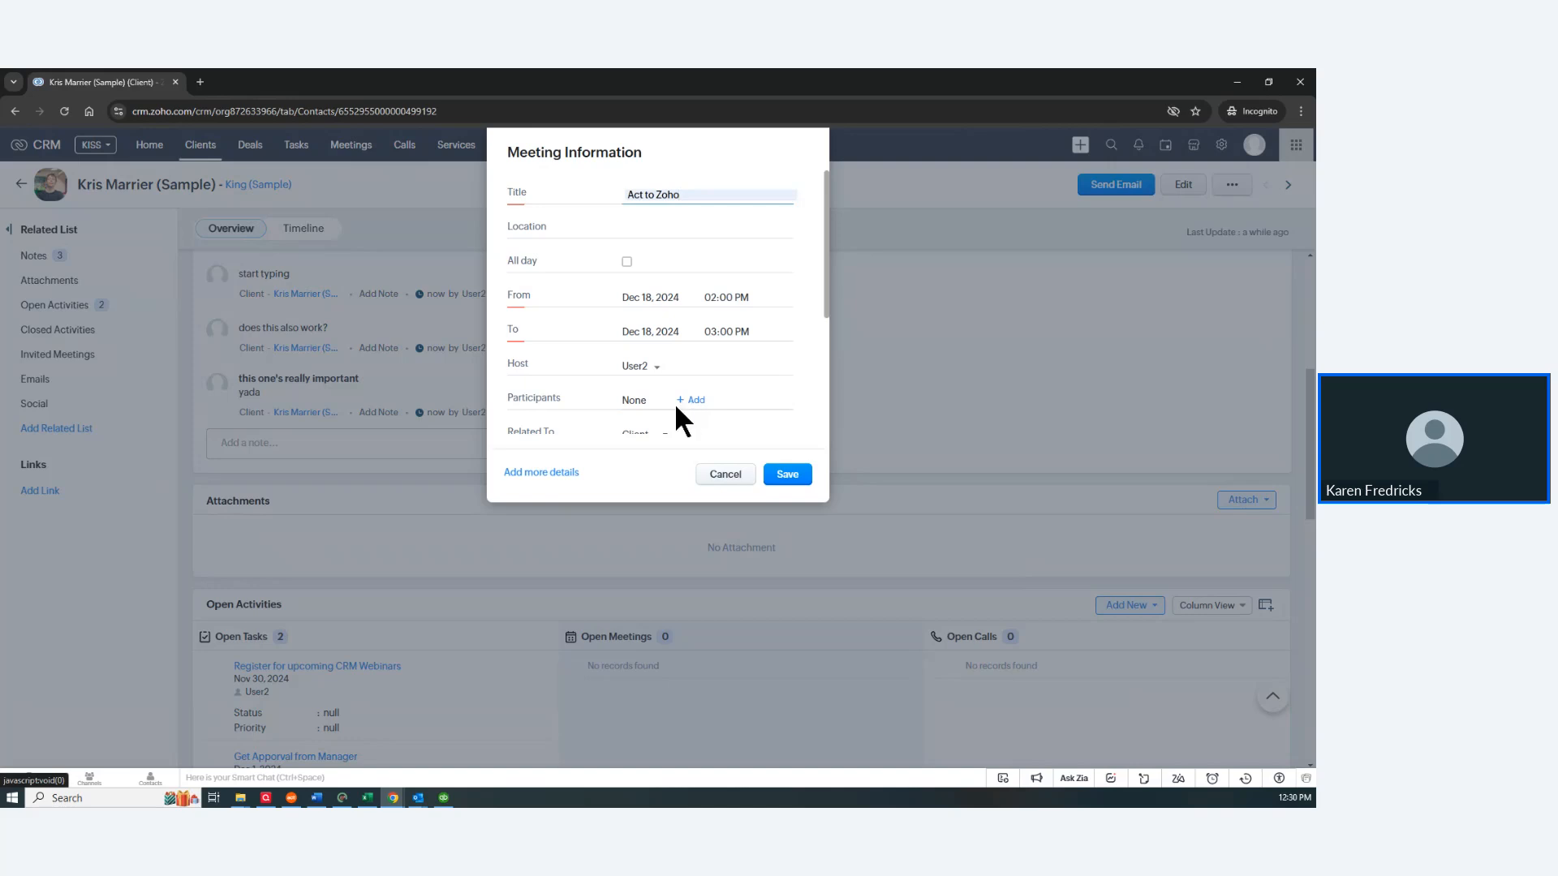
Step: Expand the meeting's additional details and check the Reminder options, leaving them unchanged
click(539, 473)
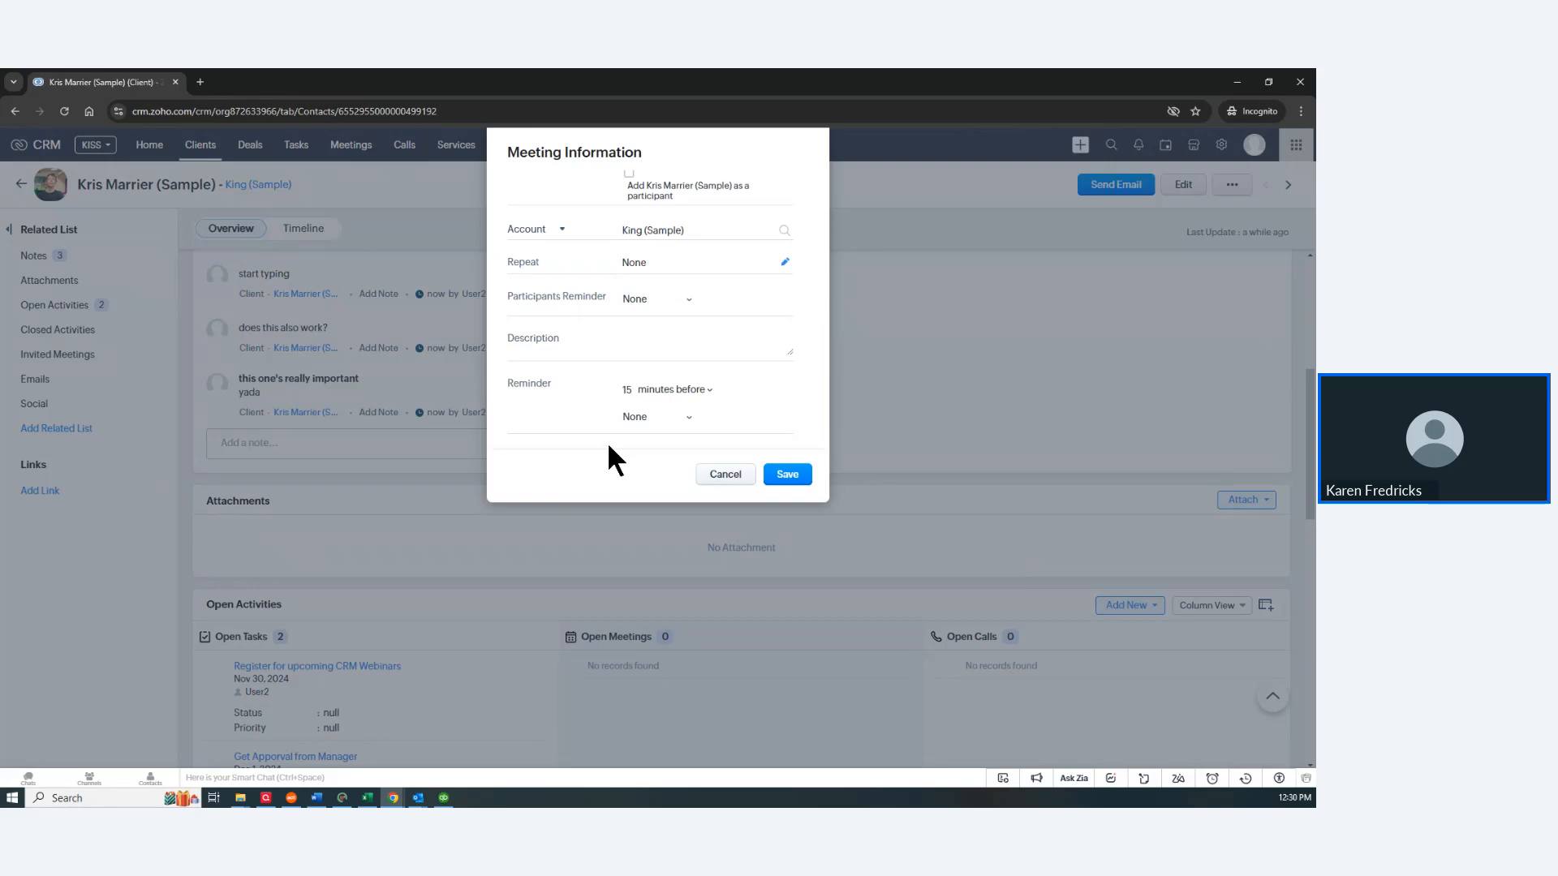
click(688, 418)
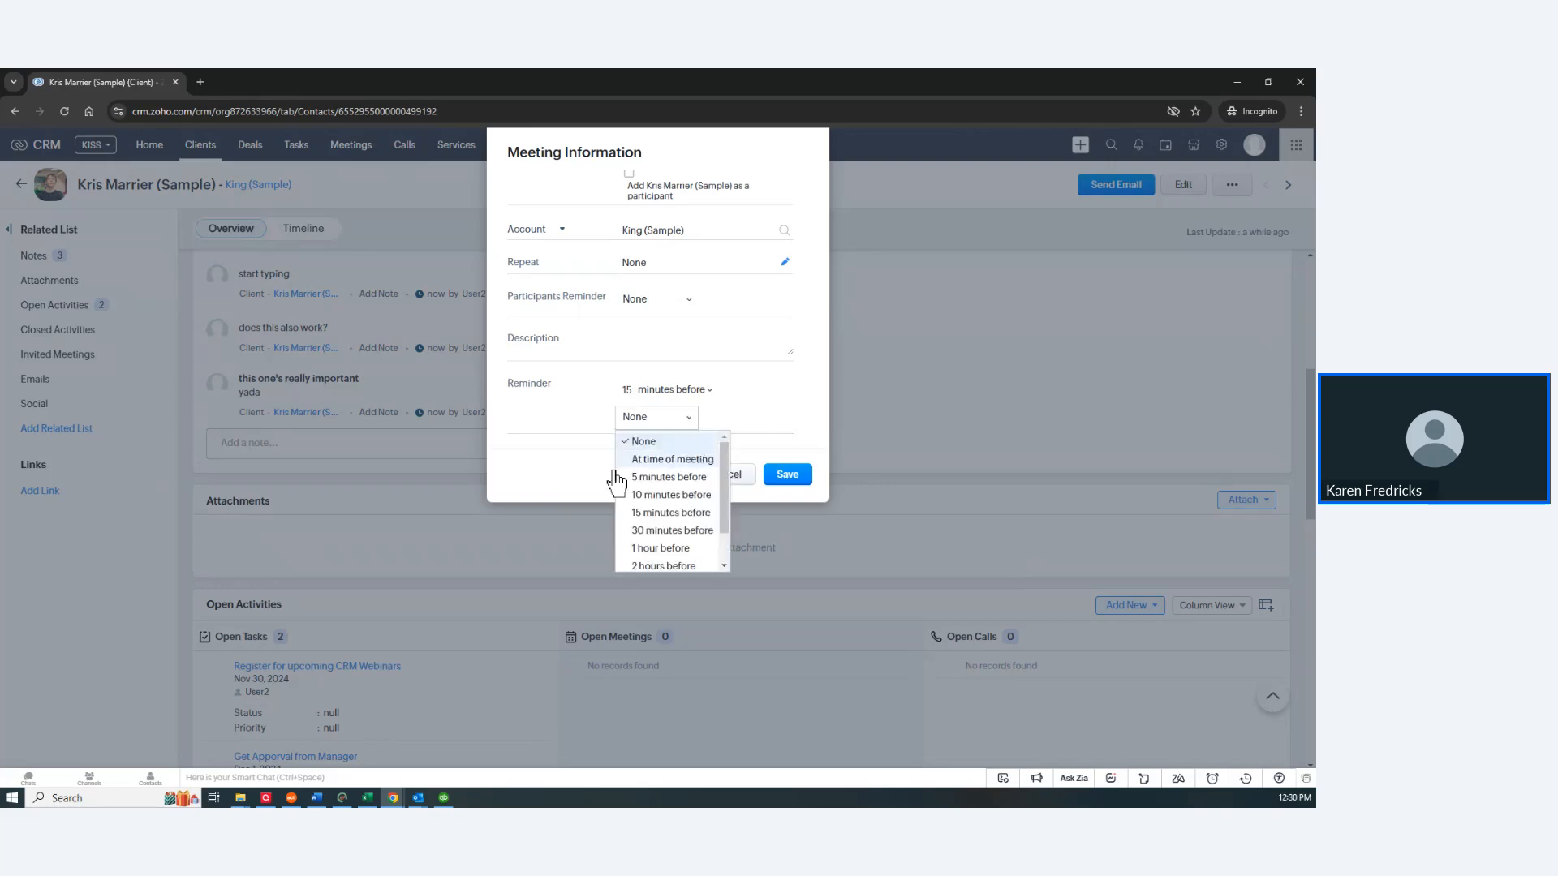
click(523, 413)
scroll(629, 394, up, 5)
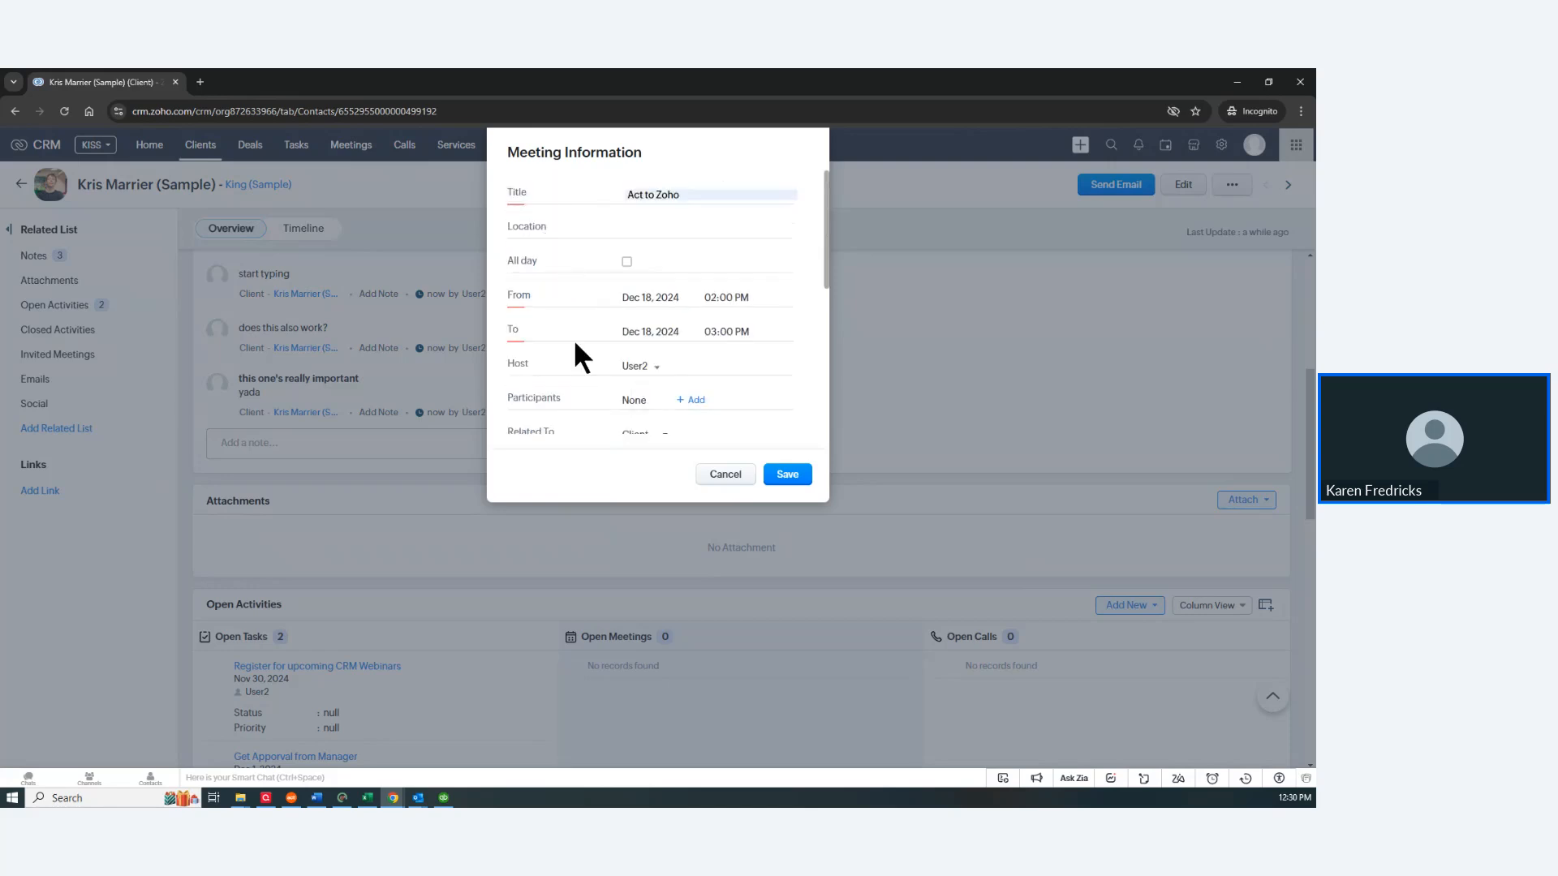
scroll(573, 339, down, 3)
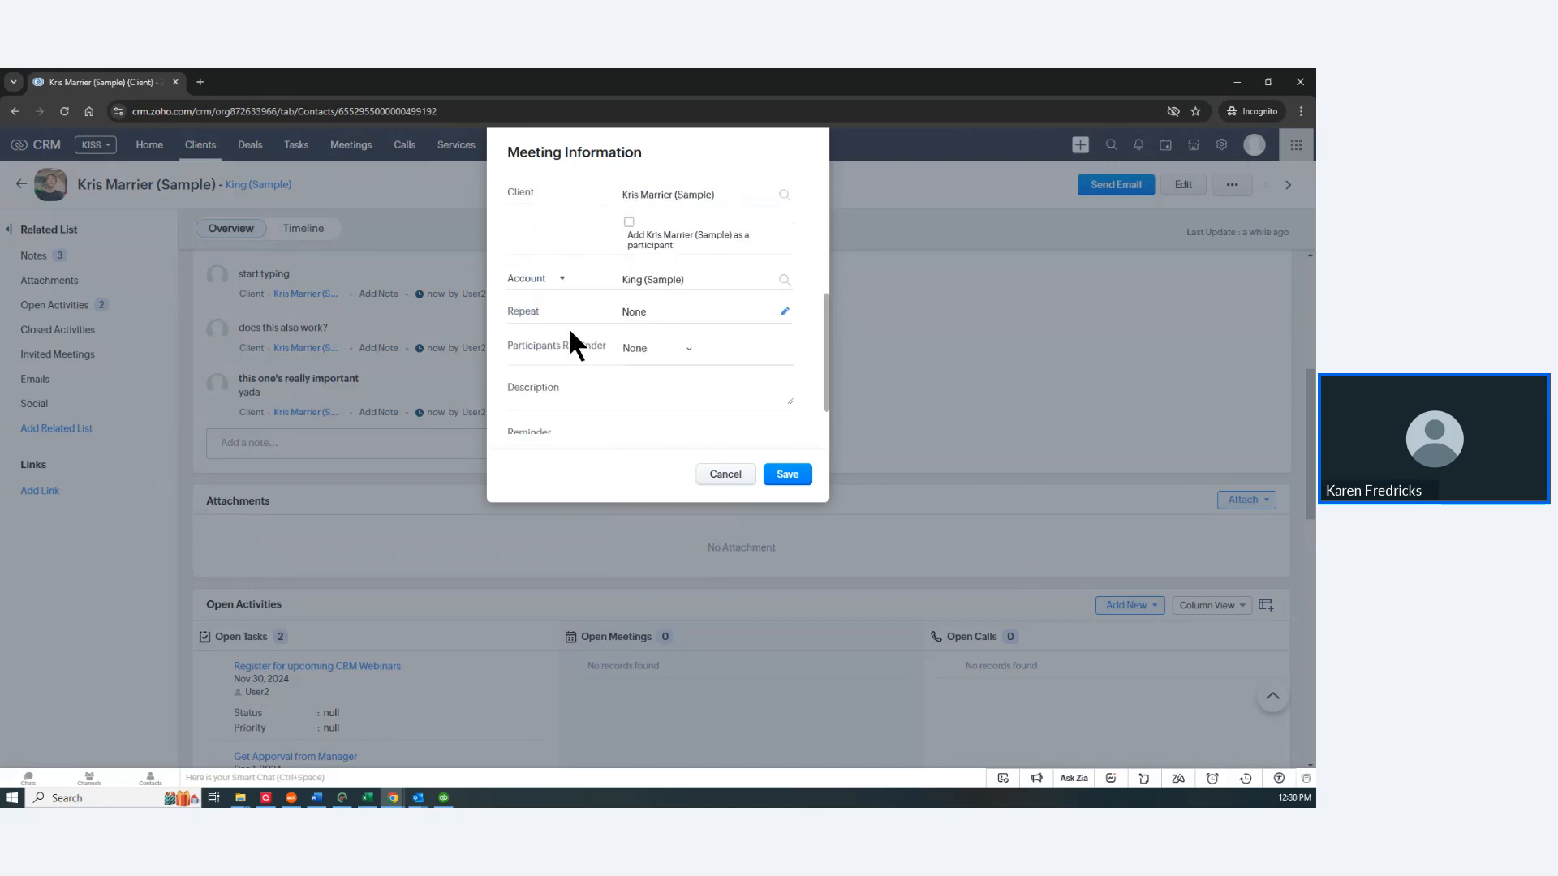
Step: Type placeholder test text into the meeting's Description field
click(647, 405)
text(jthlsjlkdjl)
scroll(551, 403, down, 1)
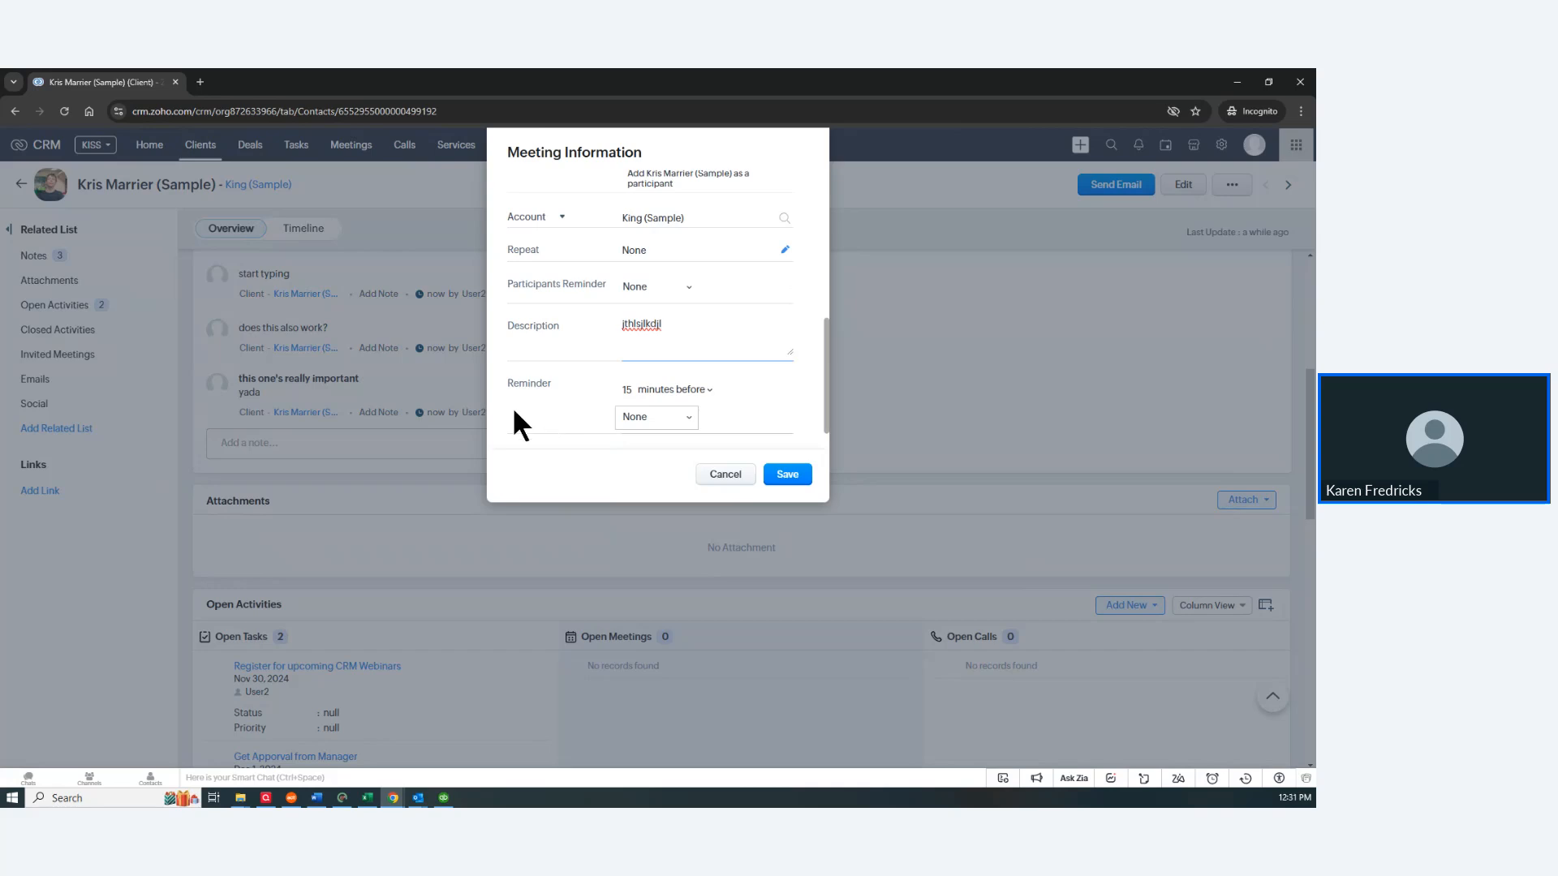
Step: Cancel the unsaved meeting and bring up the add-activity choices beside Open Activities
click(728, 475)
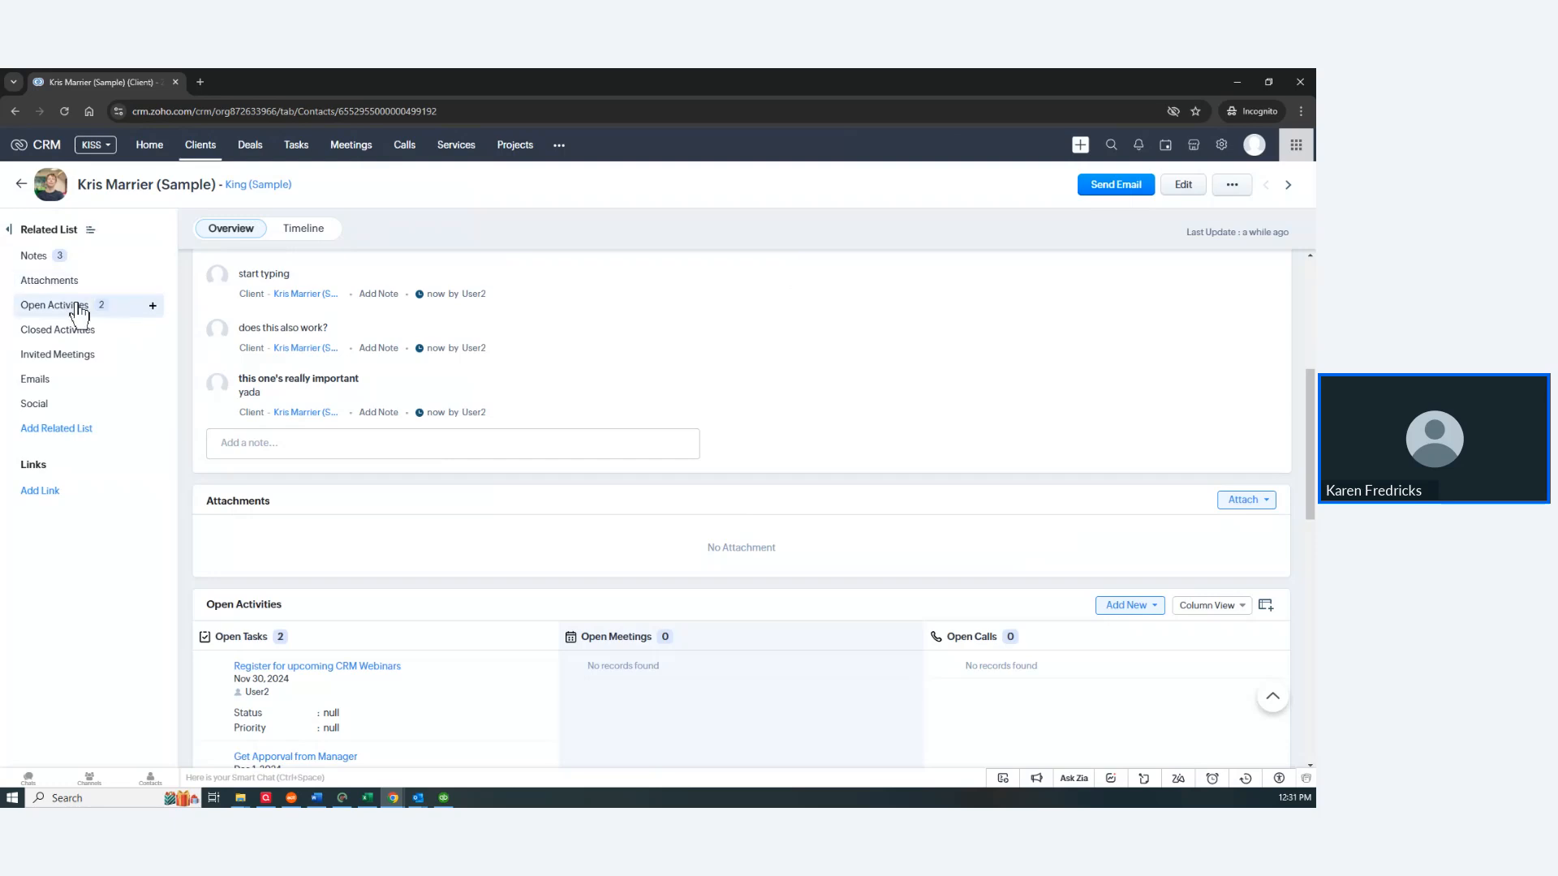
click(152, 309)
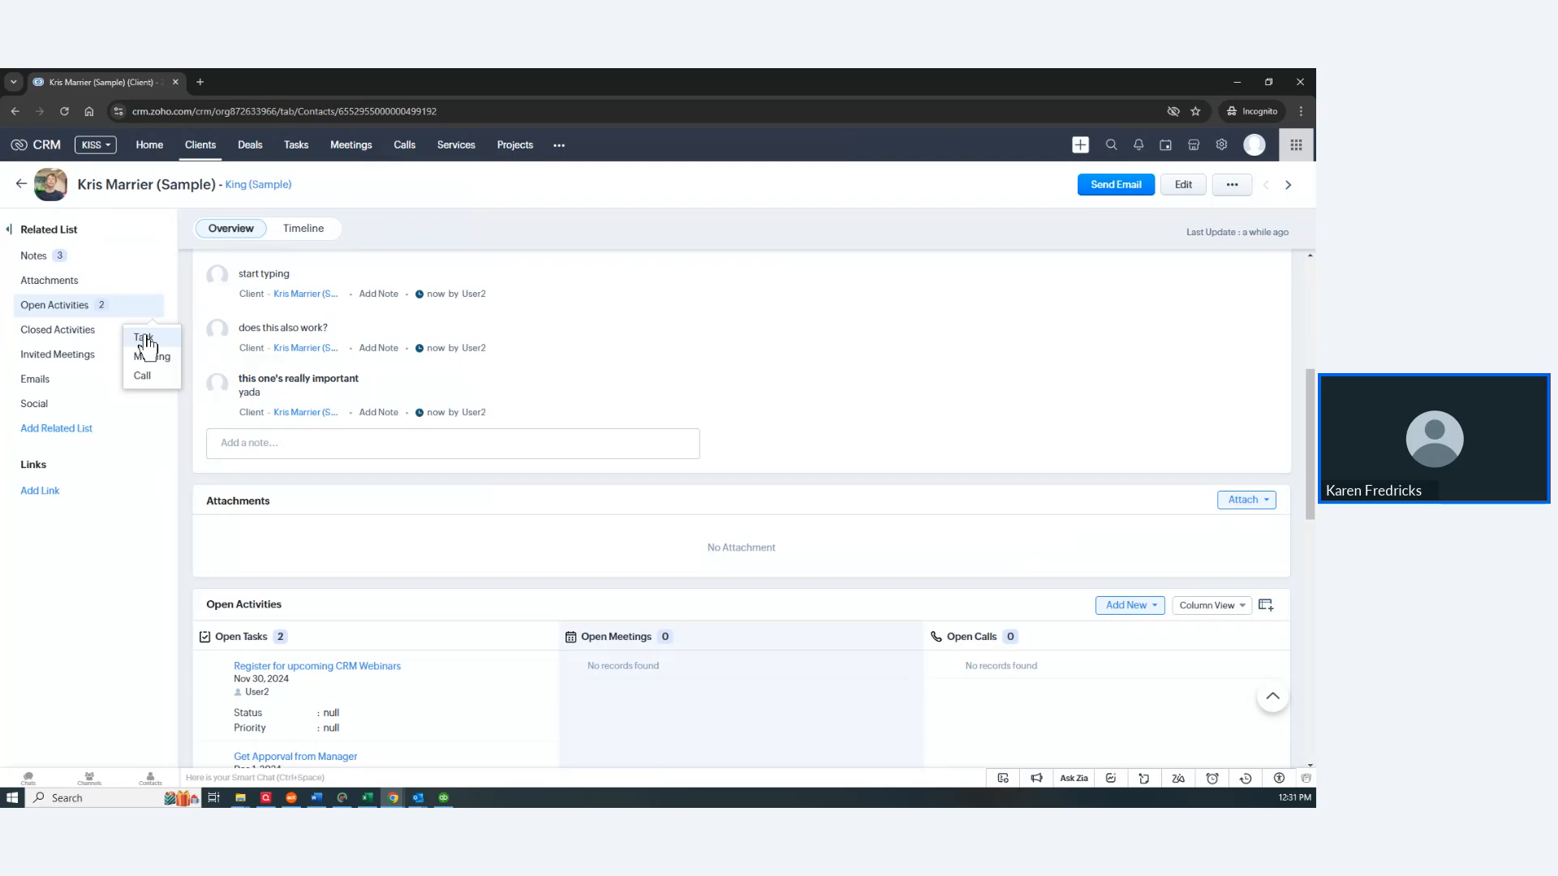
Step: Fill in a new task with subject 'yADA', due Dec 26, 2024, keeping High priority
click(143, 338)
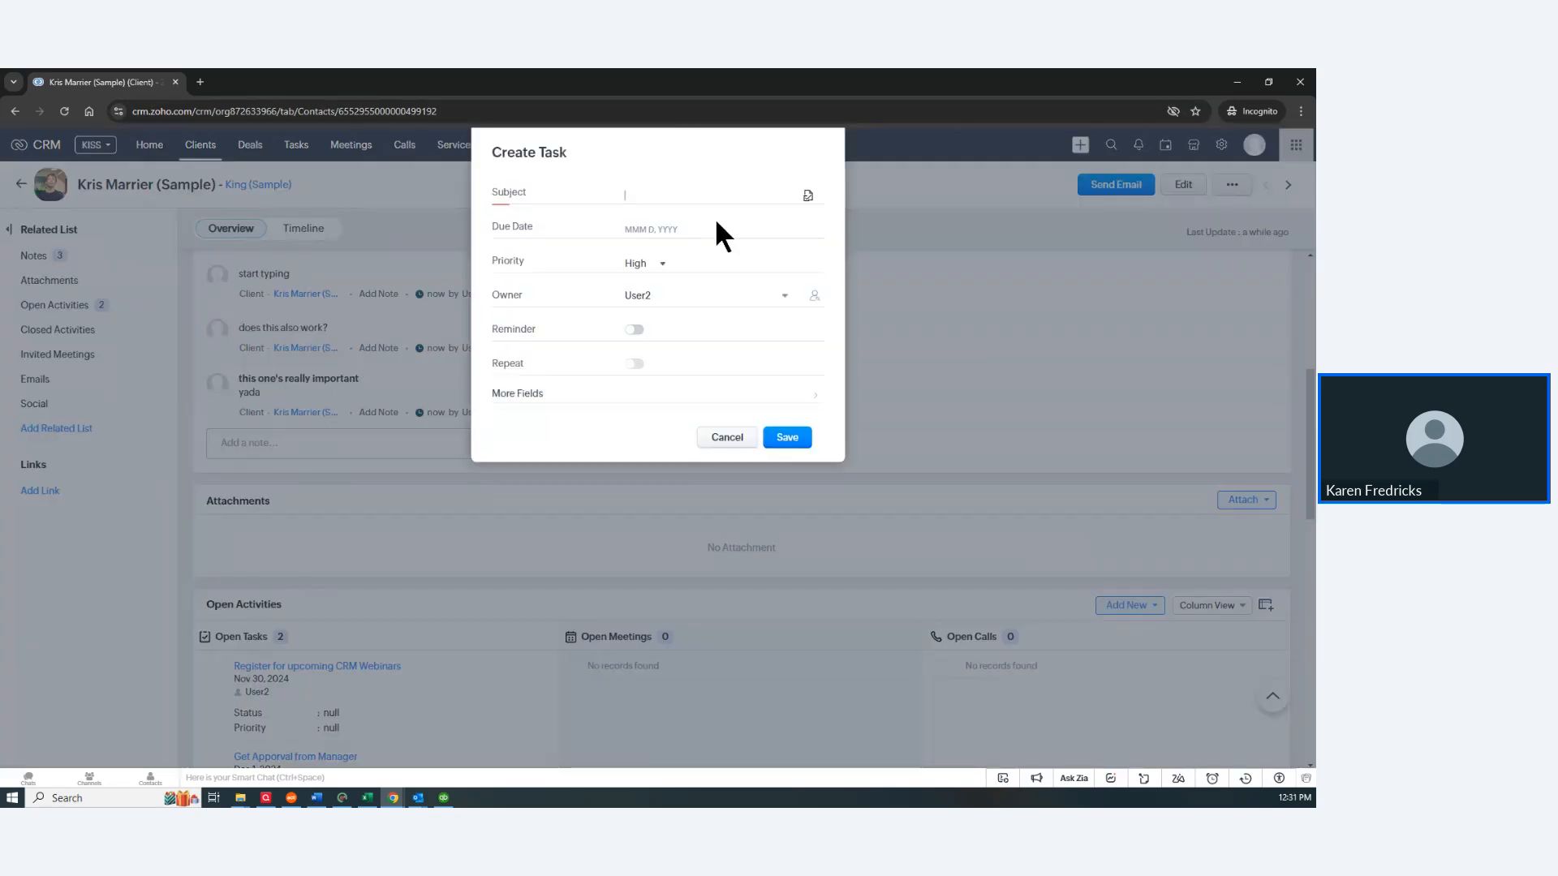
text(yADA)
click(632, 229)
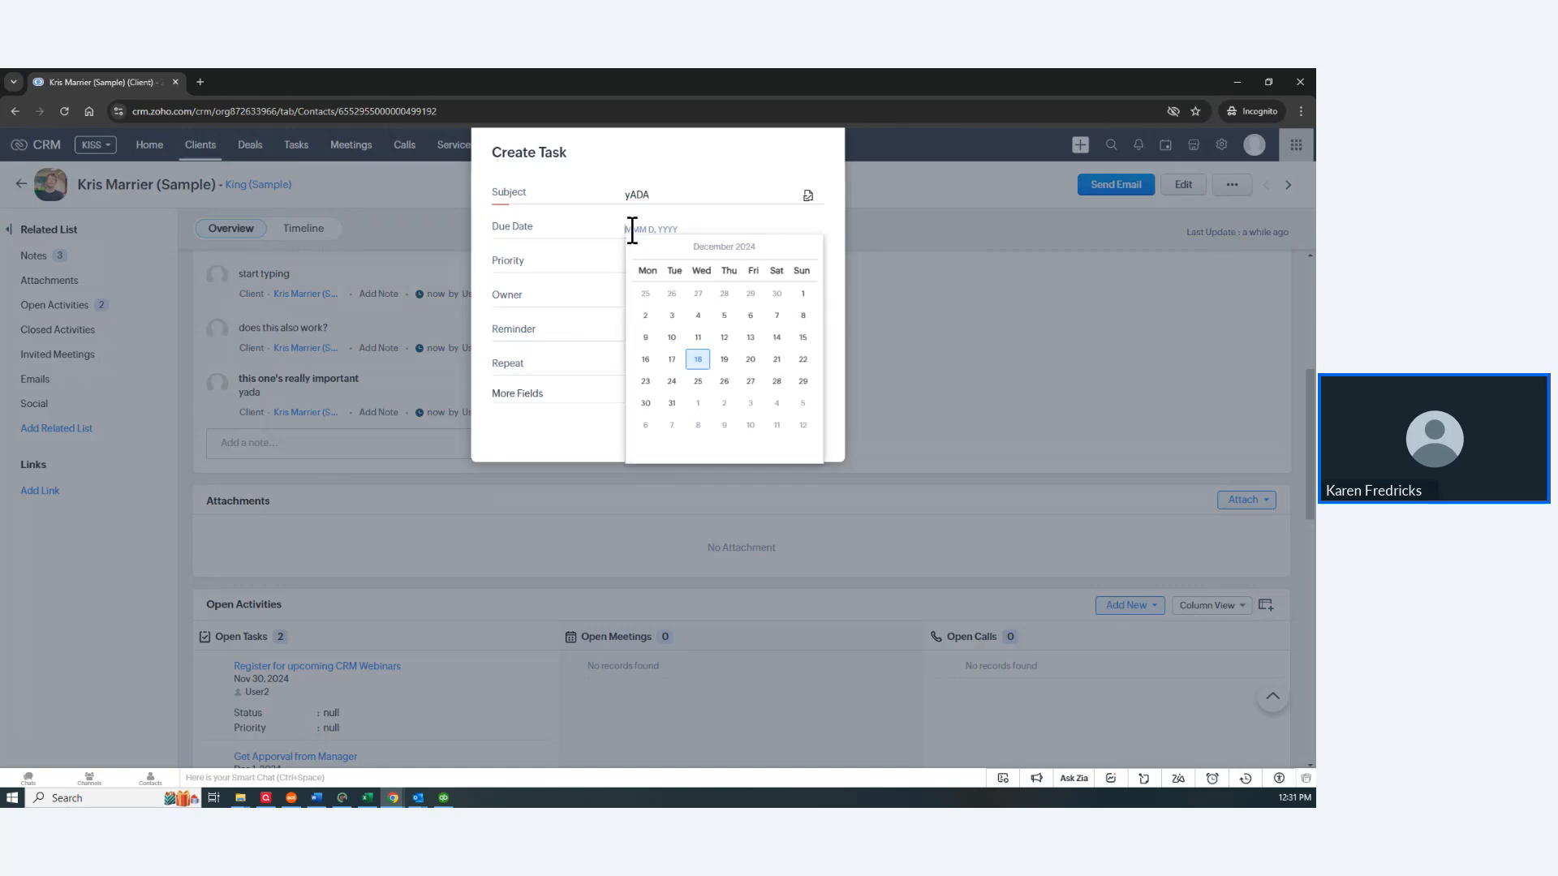
click(724, 383)
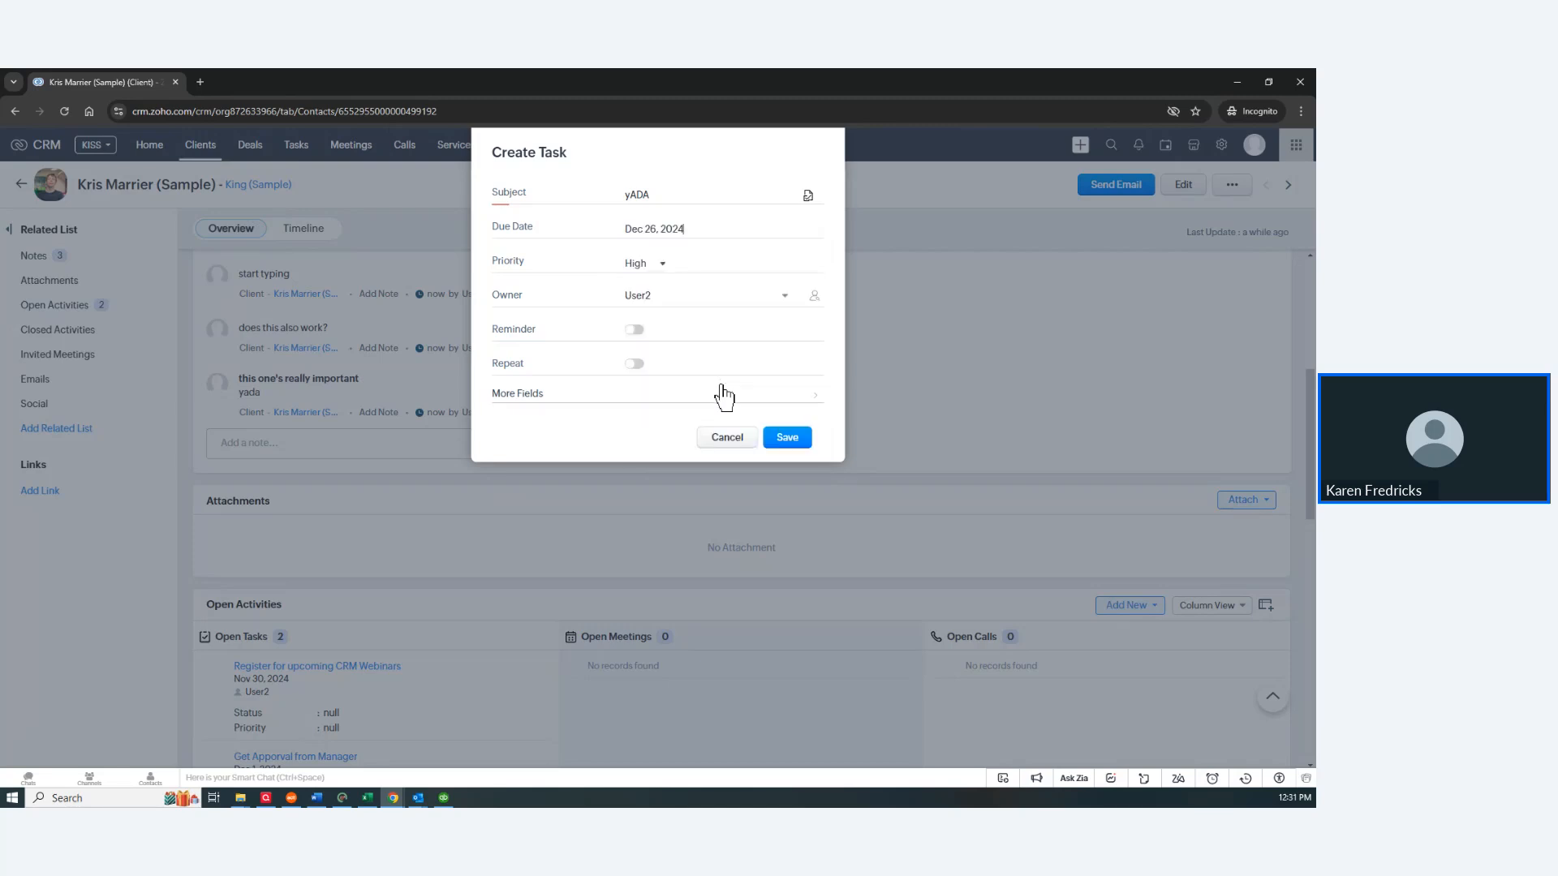
click(665, 268)
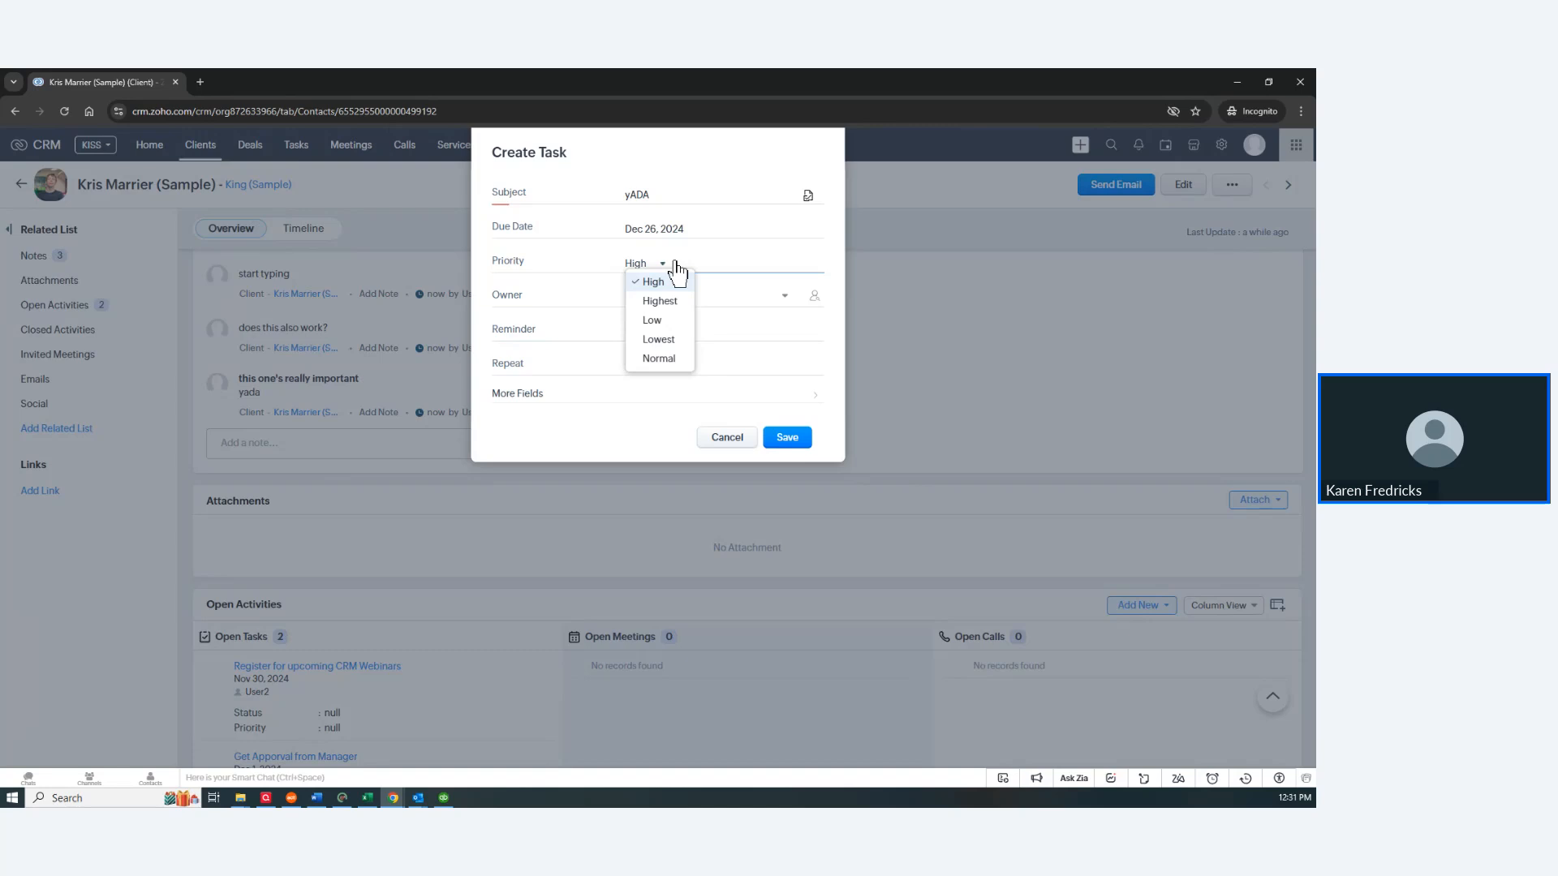
click(539, 294)
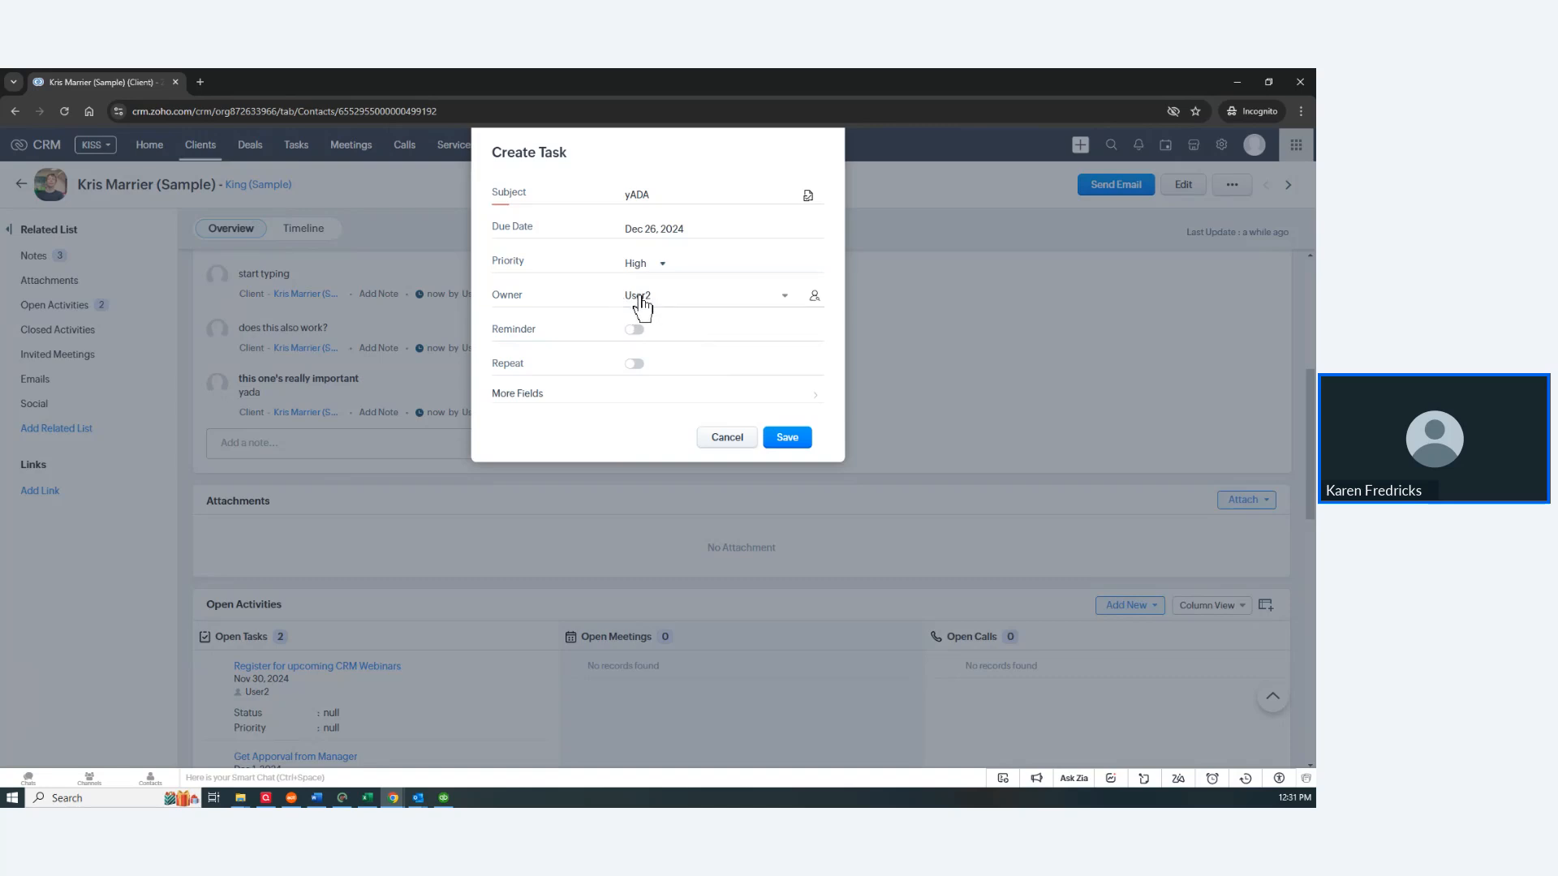
Step: Look at the task's extra fields, then cancel the yADA task without saving
click(520, 397)
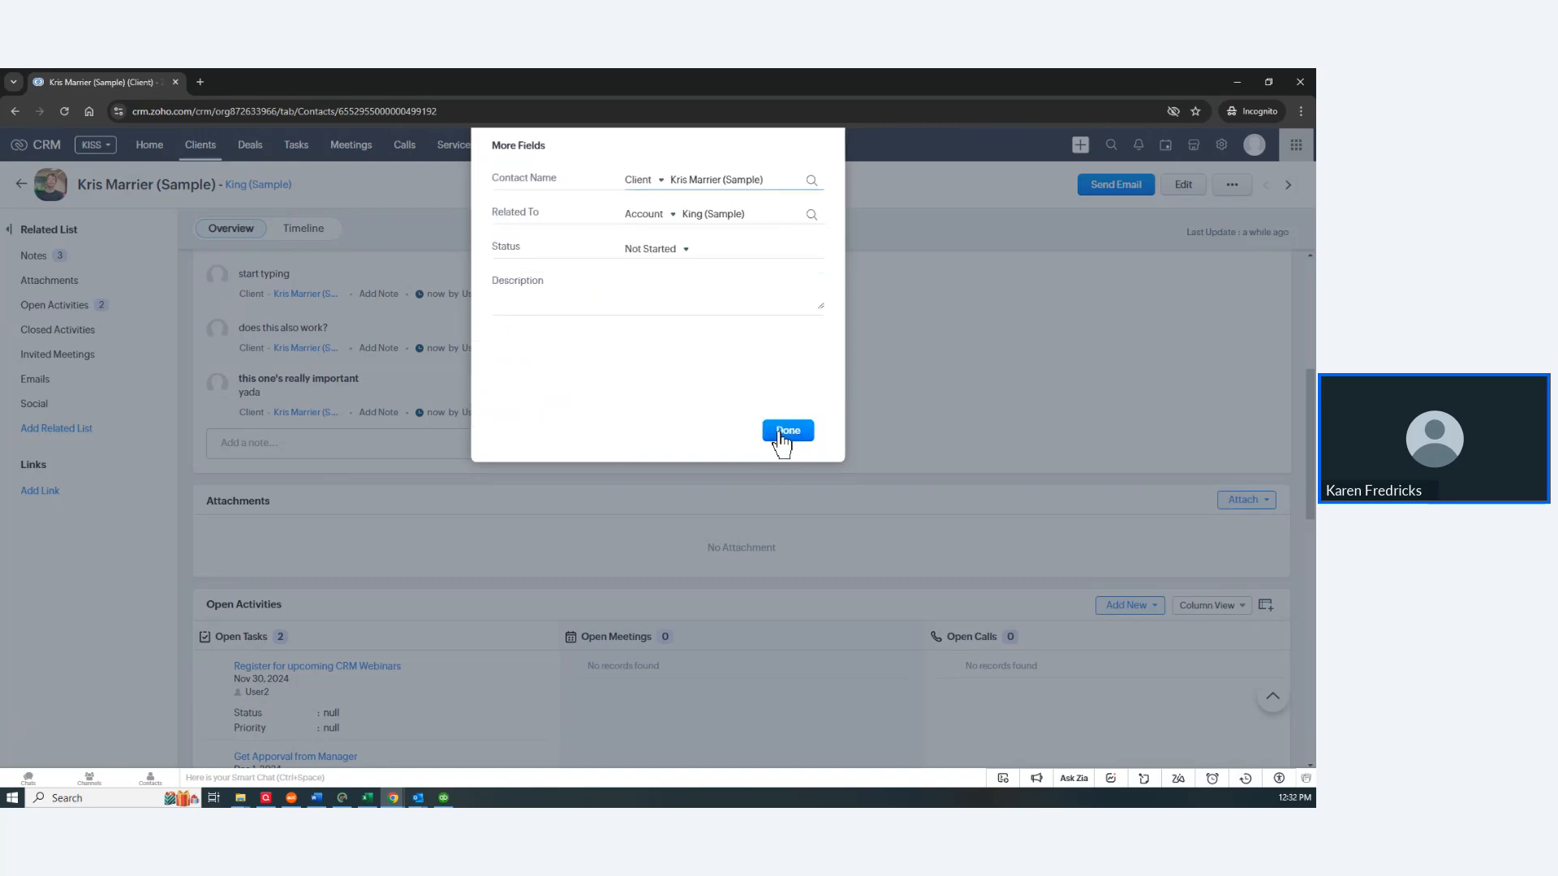
click(782, 439)
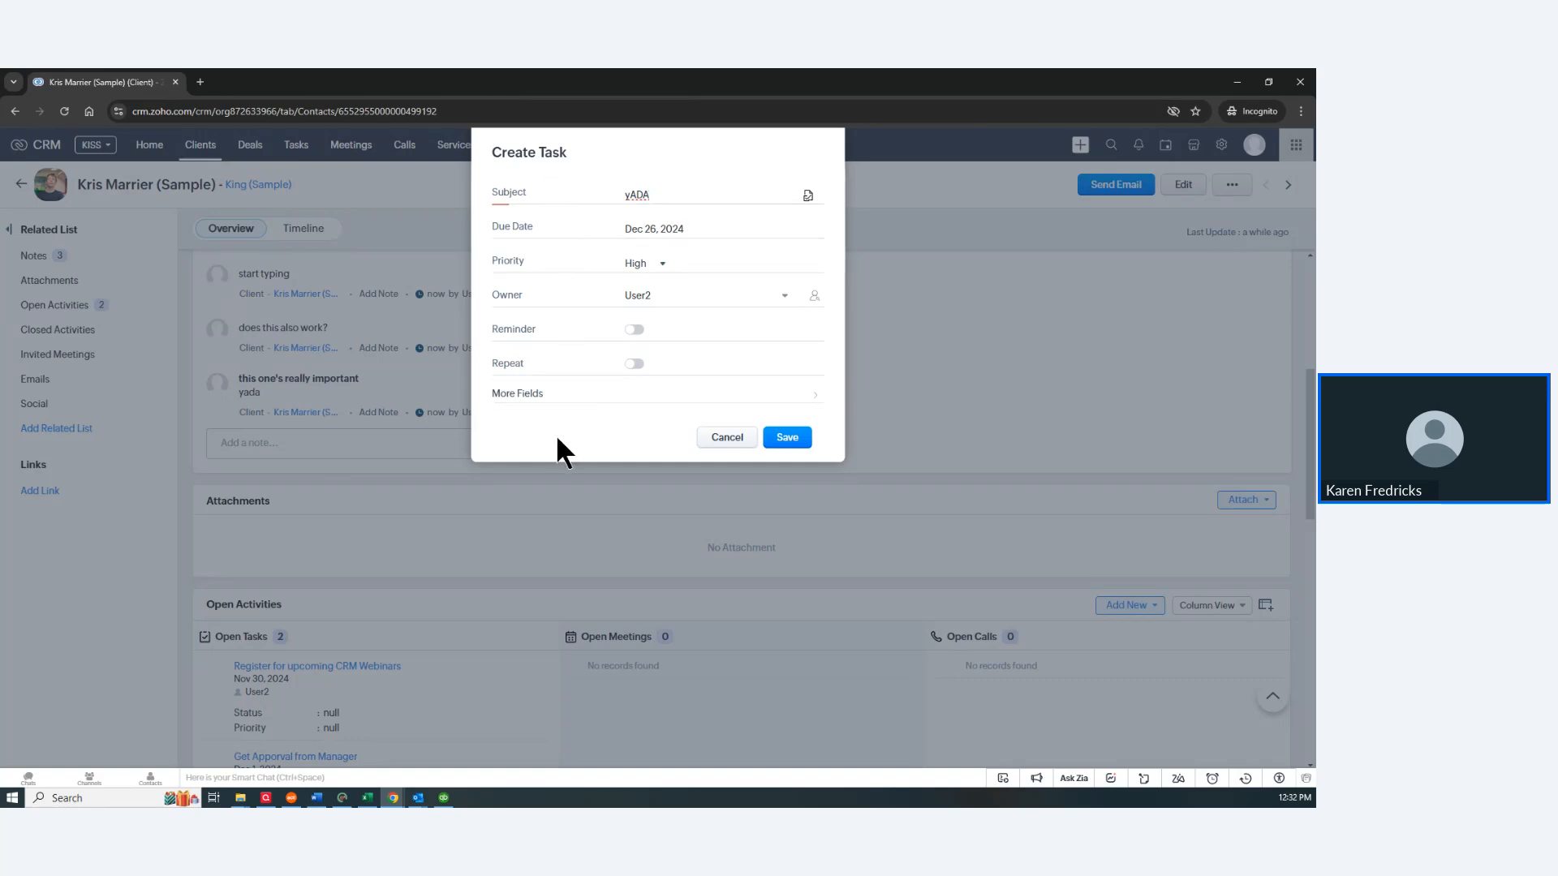
click(727, 439)
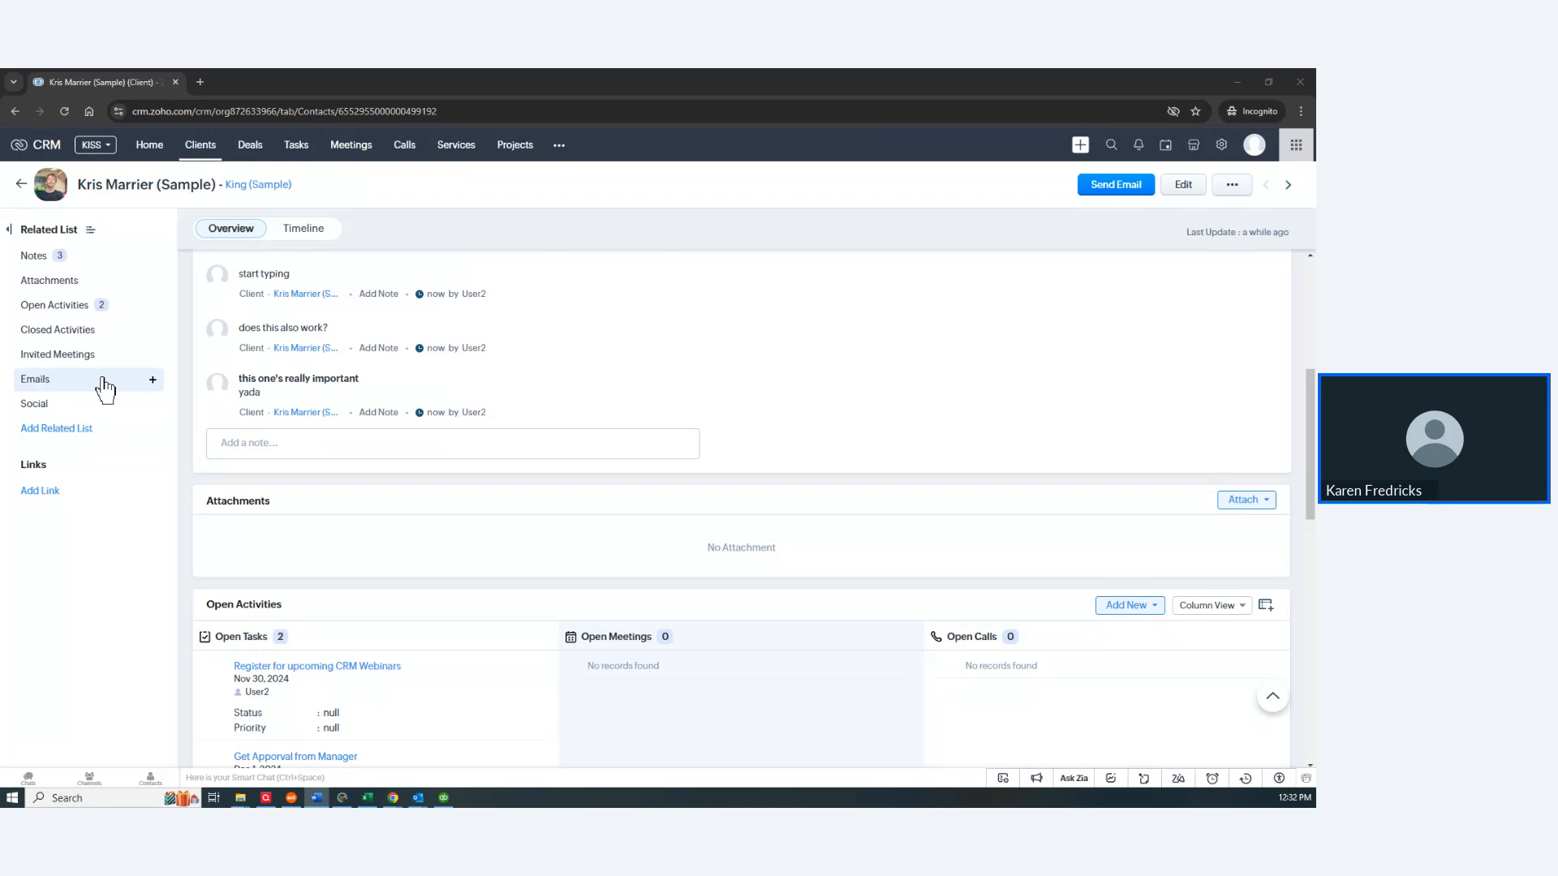
Step: Open the Setup page via the gear icon in the top bar
click(1222, 153)
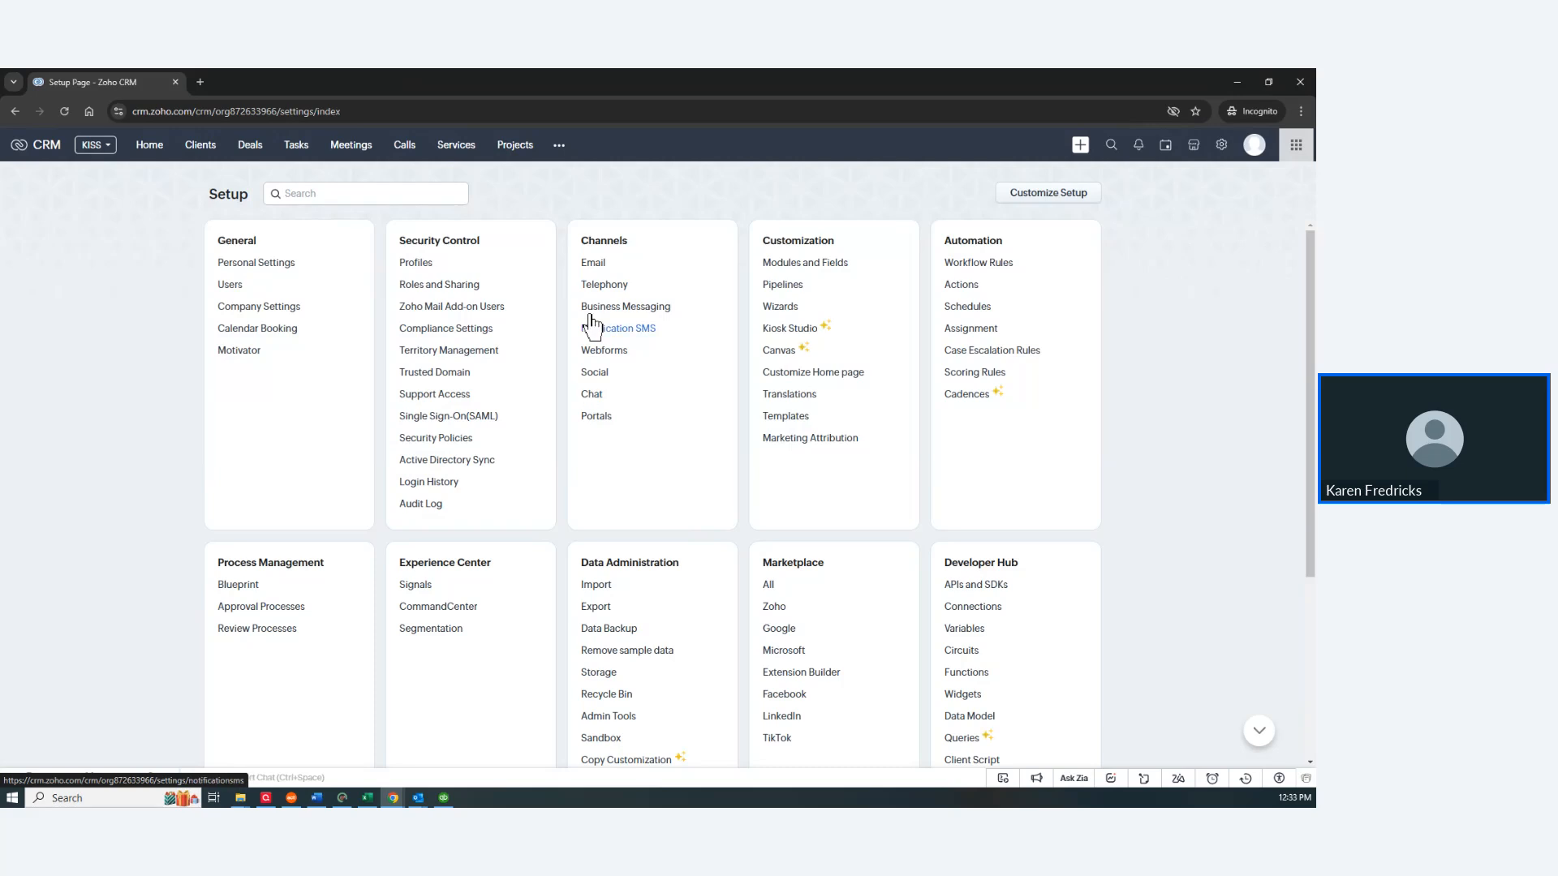
click(599, 270)
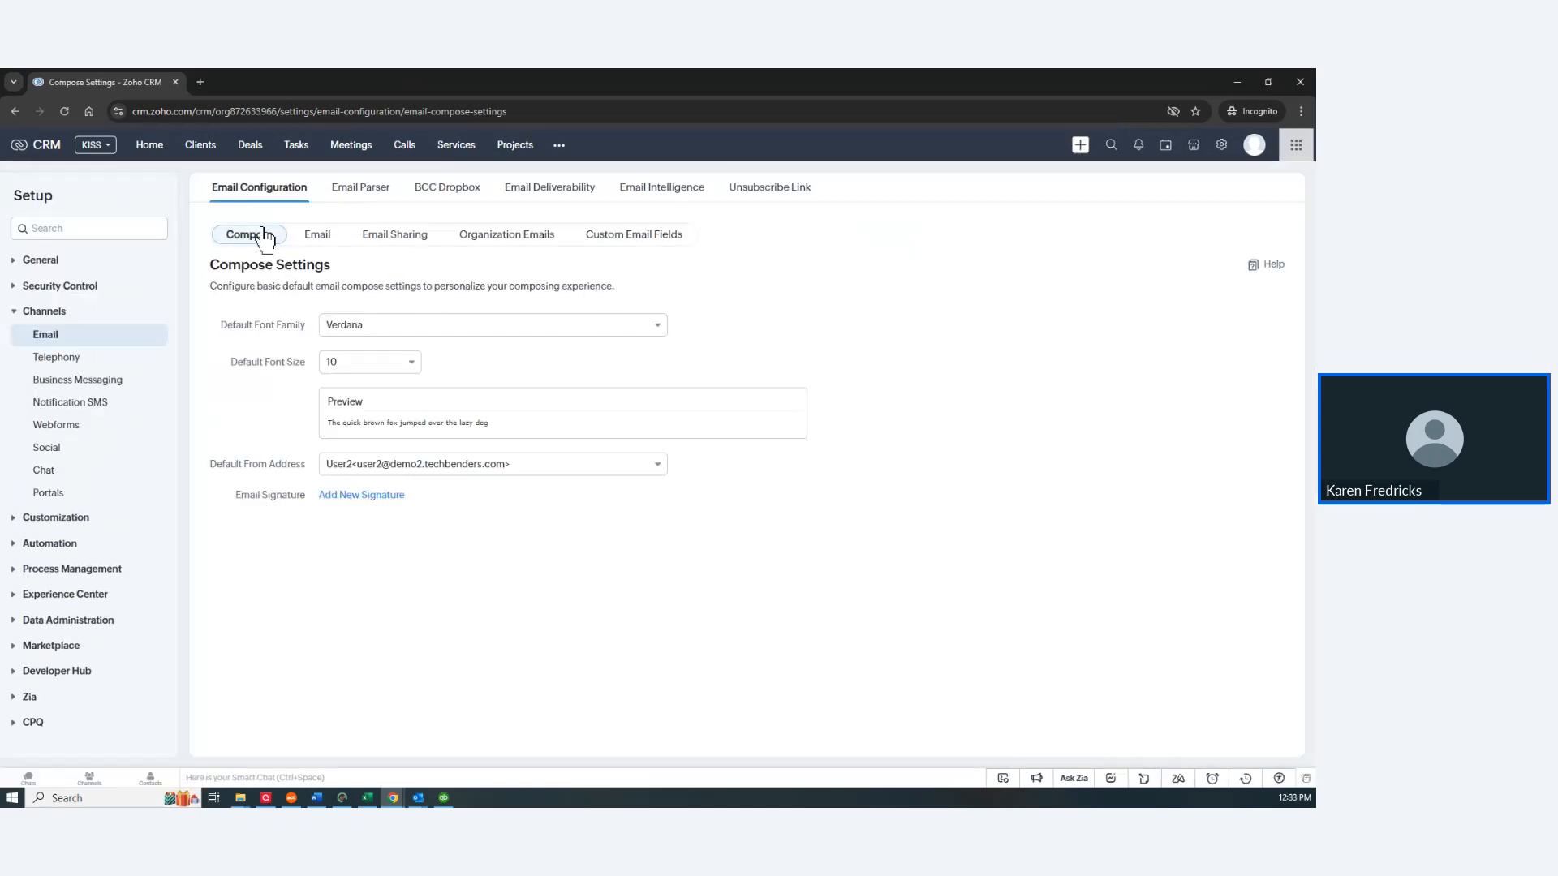
click(318, 237)
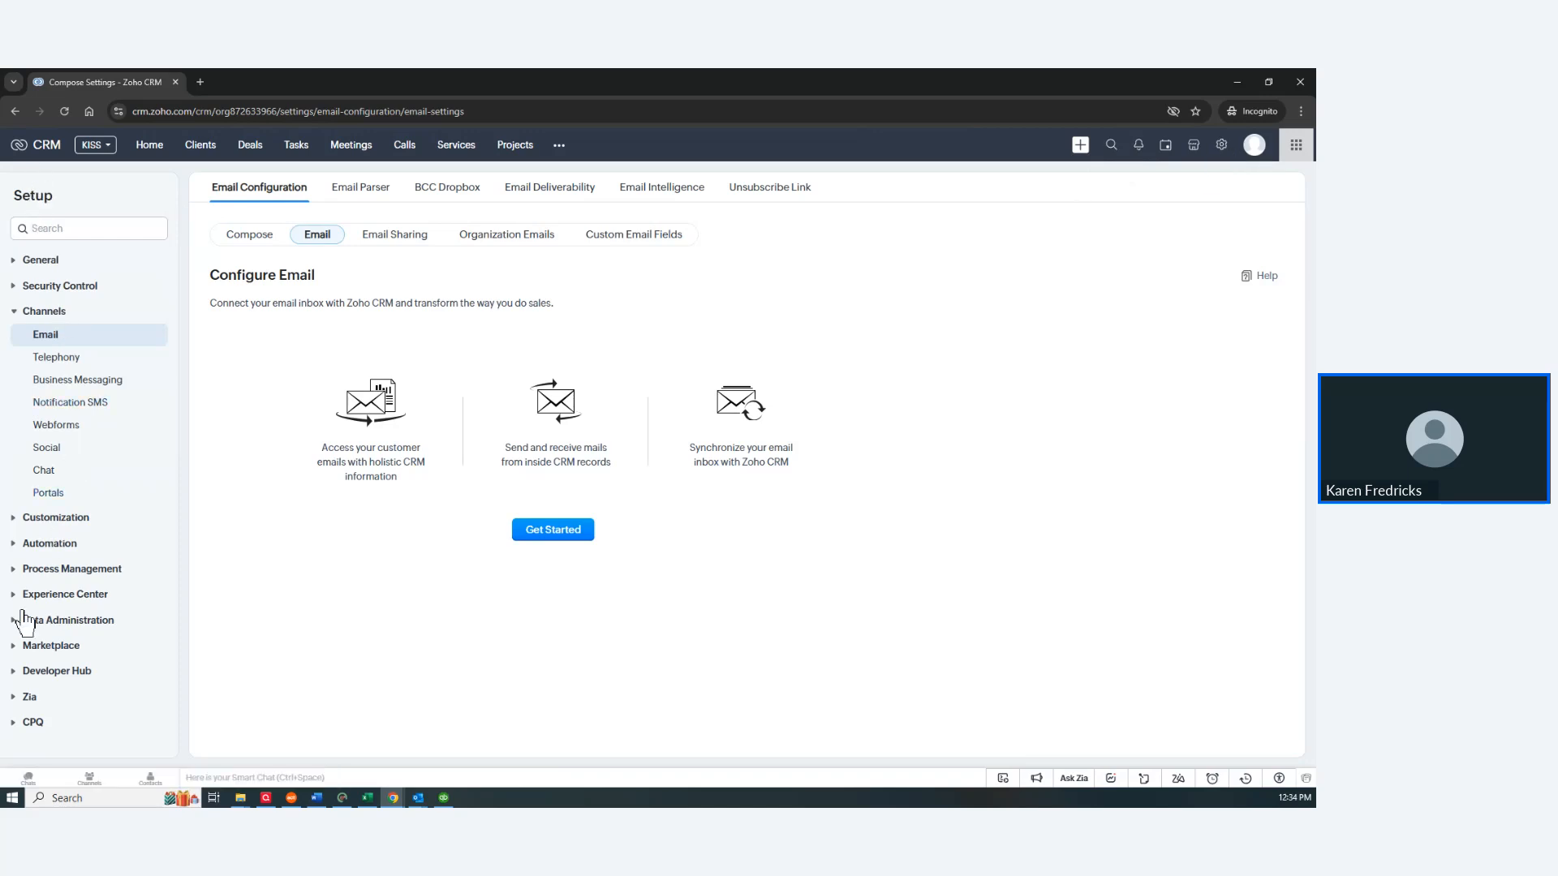
click(1223, 150)
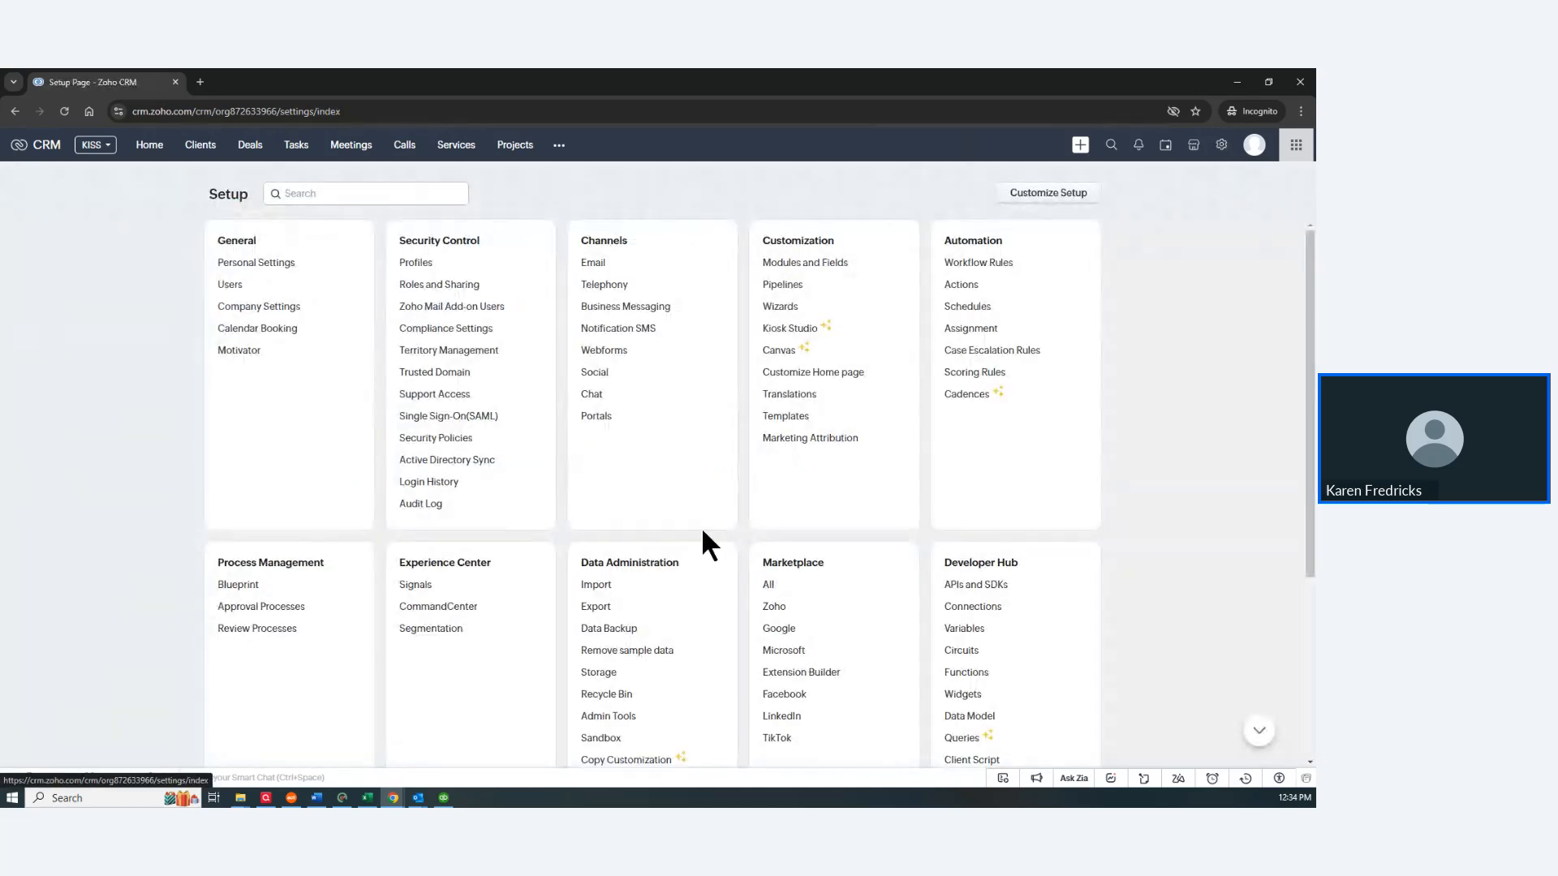
Step: Open the Microsoft marketplace and view its Outlook add-in page
click(780, 650)
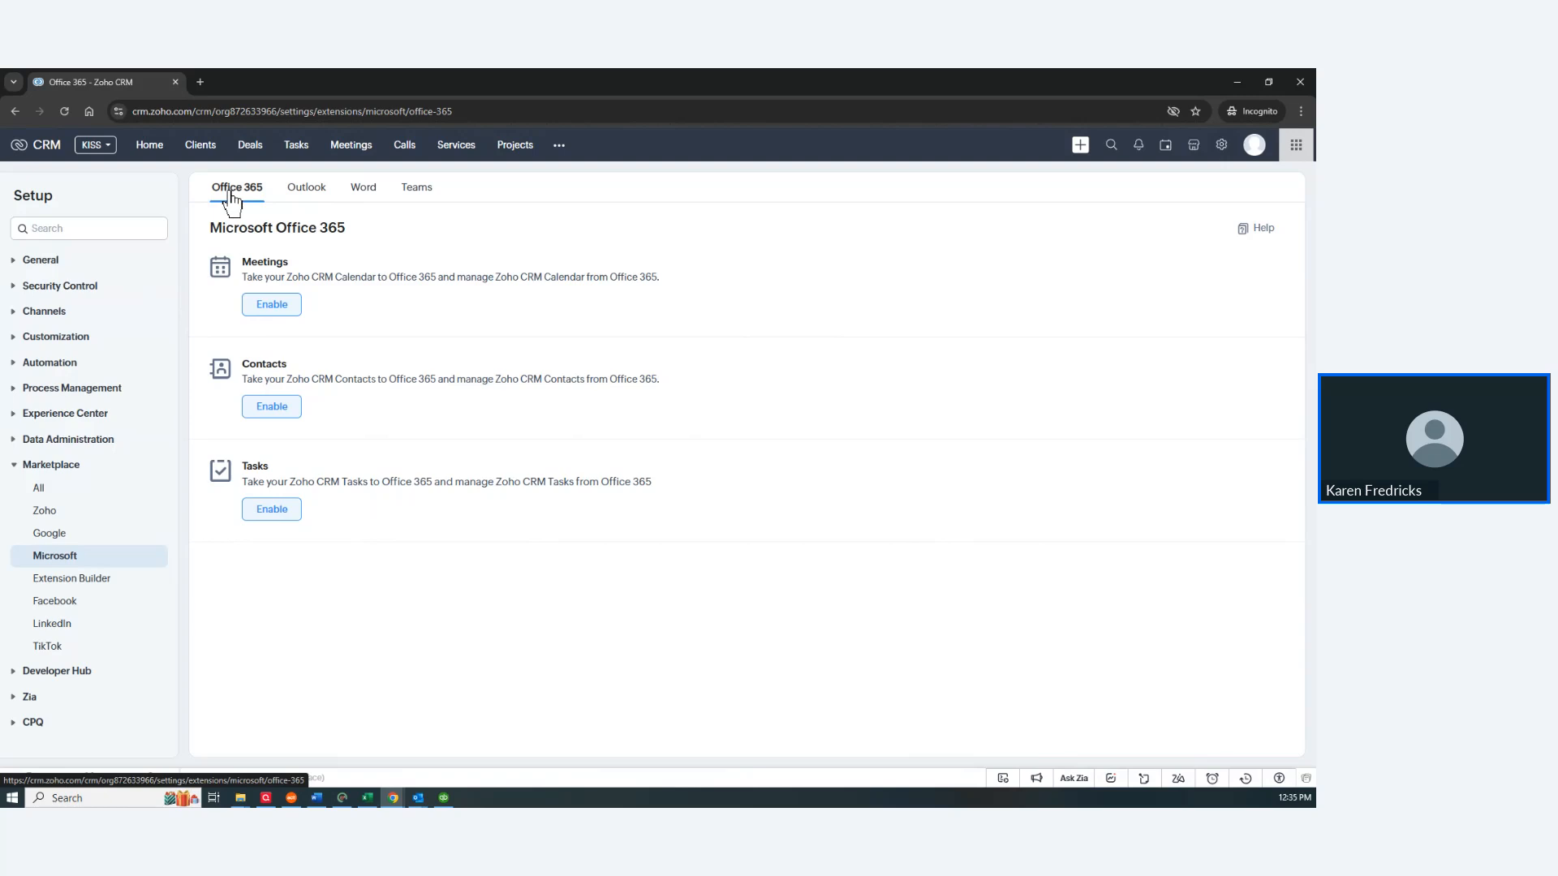
click(306, 197)
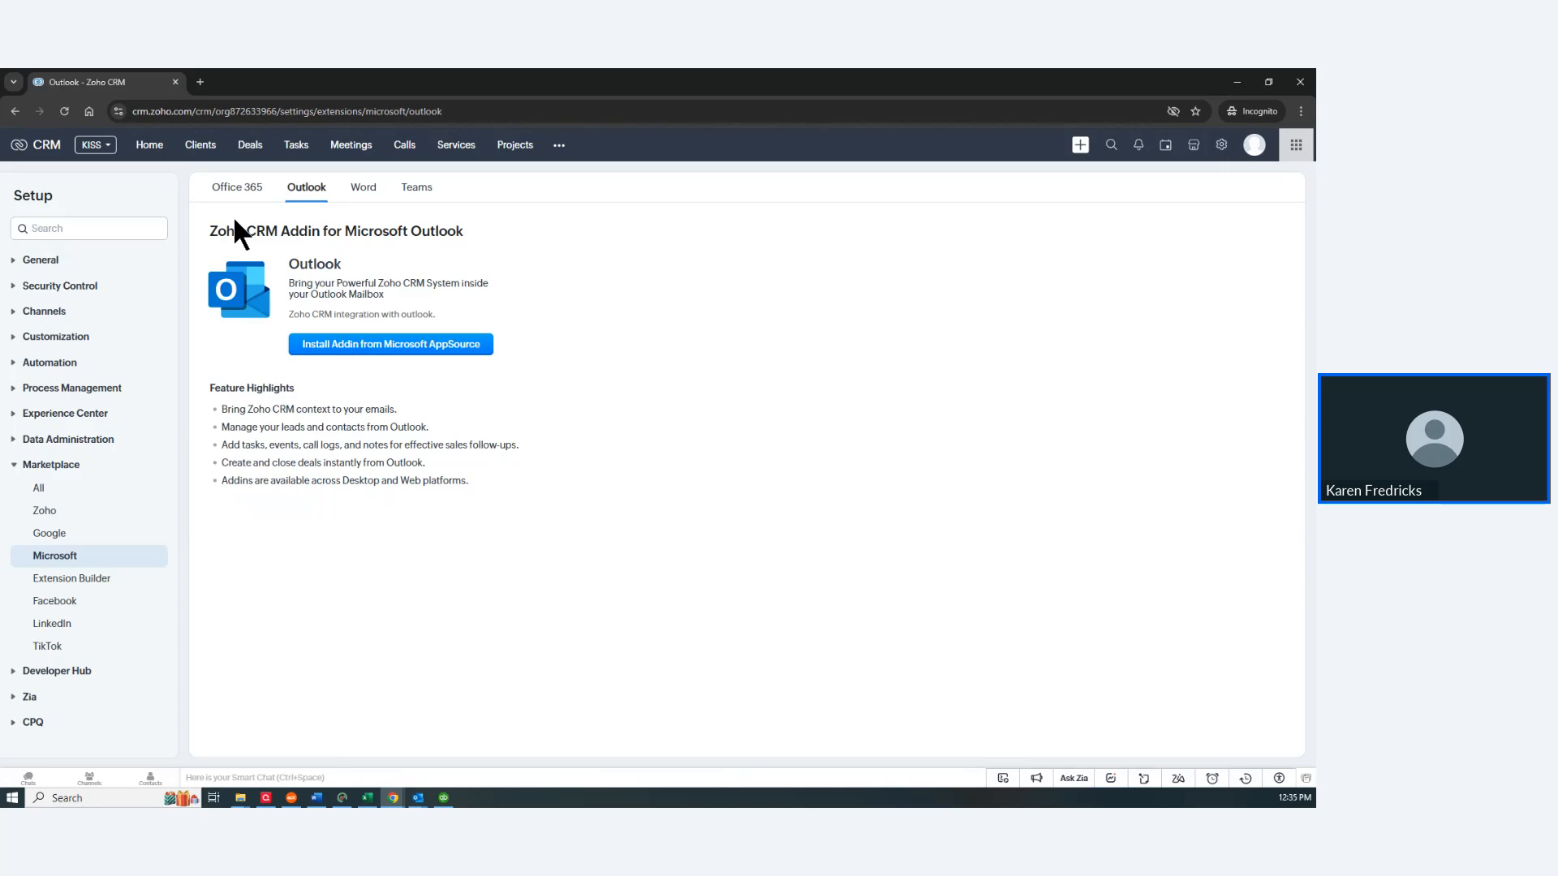
Step: Return from the Outlook add-in page to the Setup index using the gear icon
click(1230, 148)
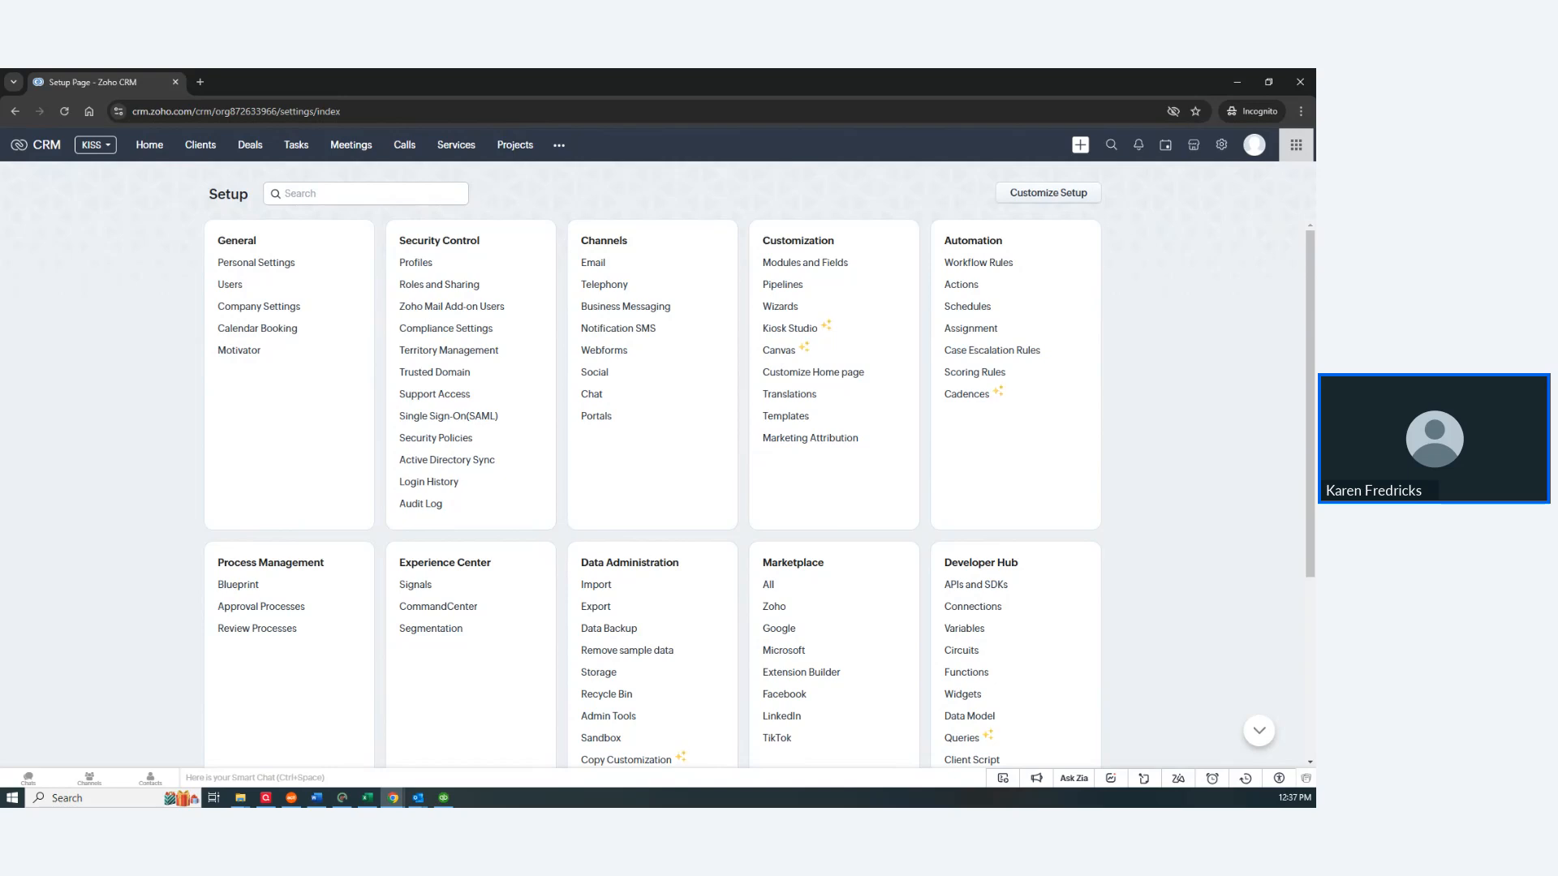
Step: Open the Marketplace's All Extensions catalogue in Setup and filter it by a popular tag
click(769, 586)
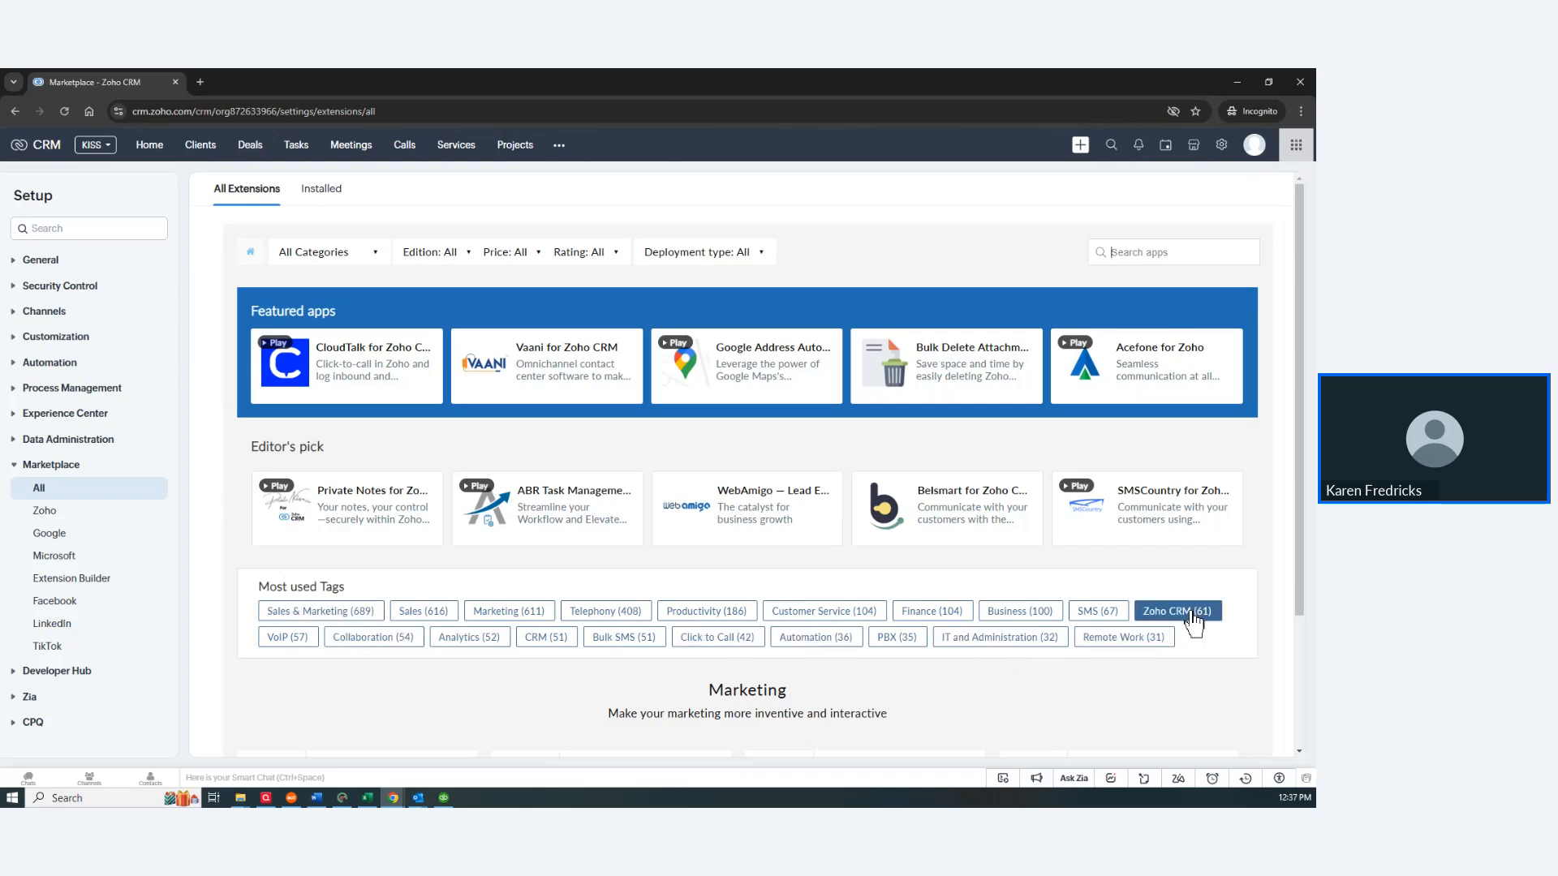
click(601, 612)
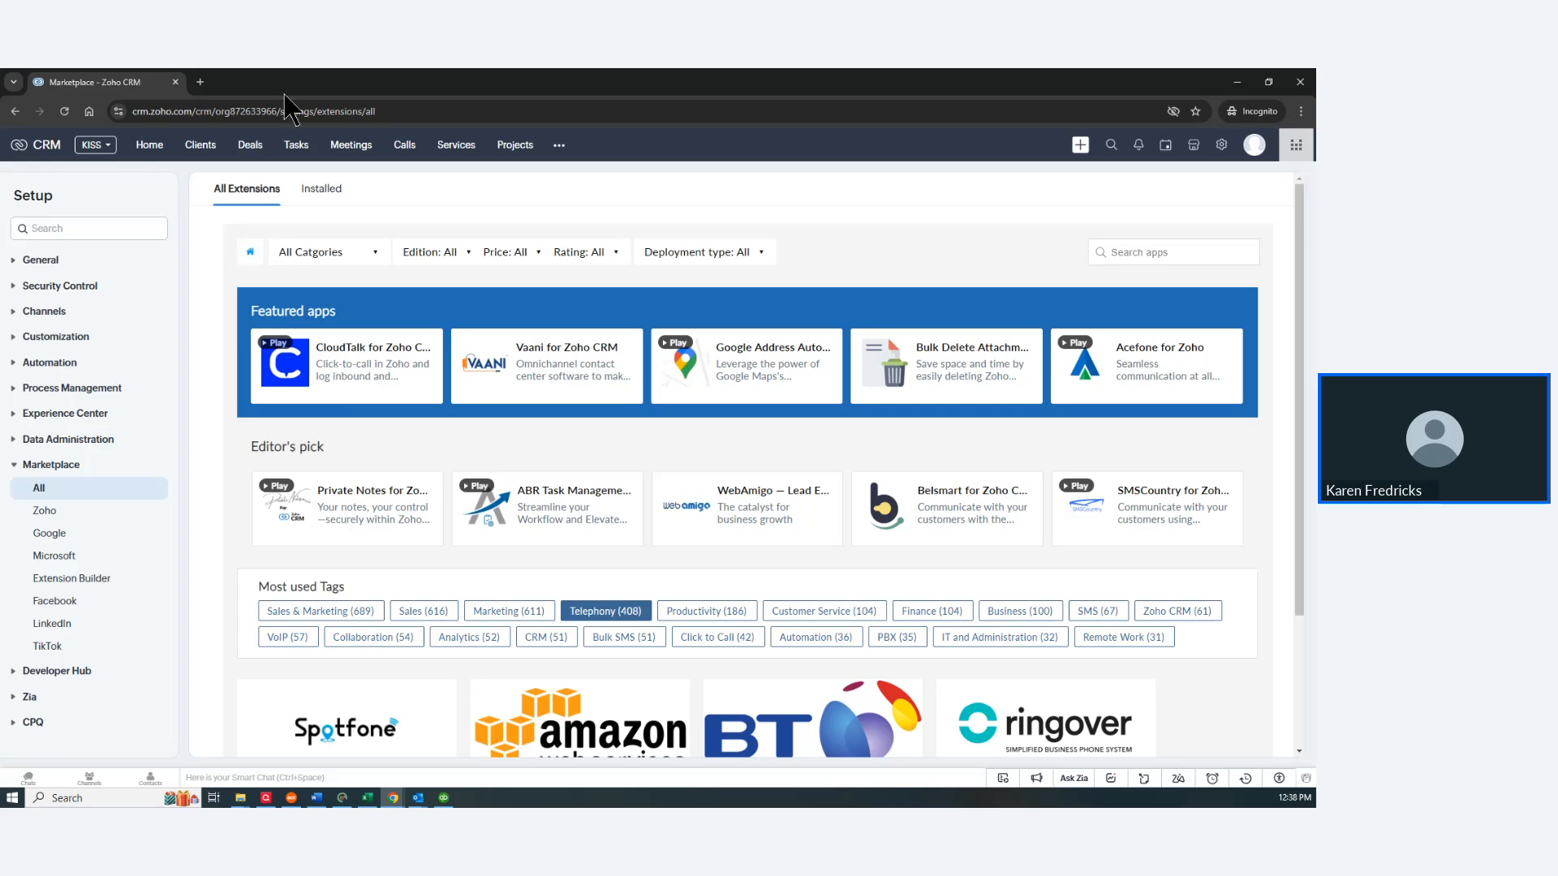
Step: Open the Morlong Associates sample client from Clients and show its Closed Activities, including the CRM Webinar meeting
click(204, 149)
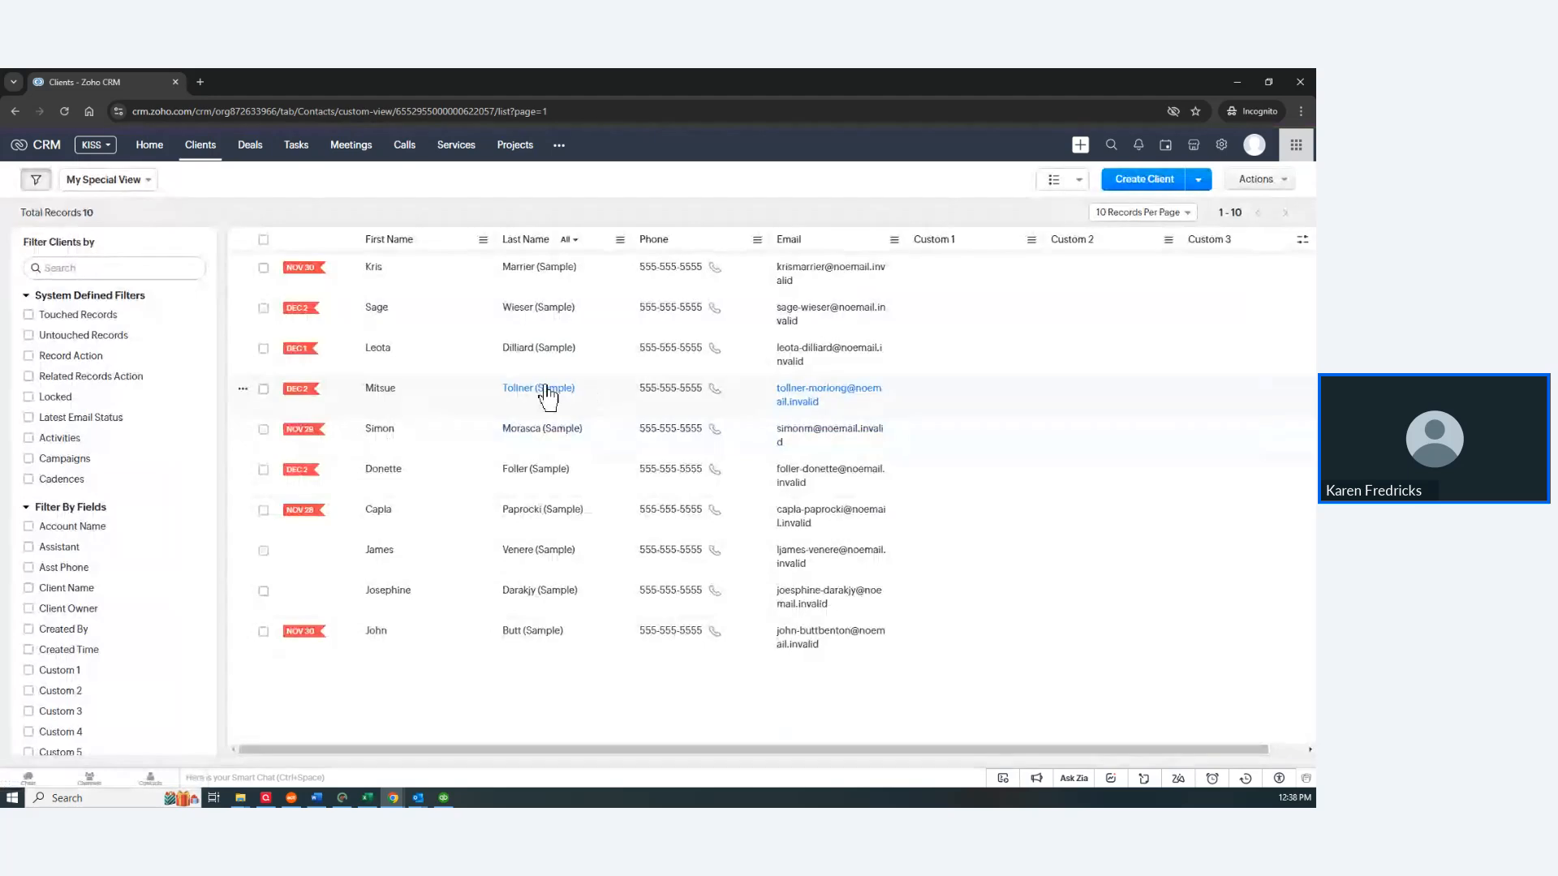
click(536, 393)
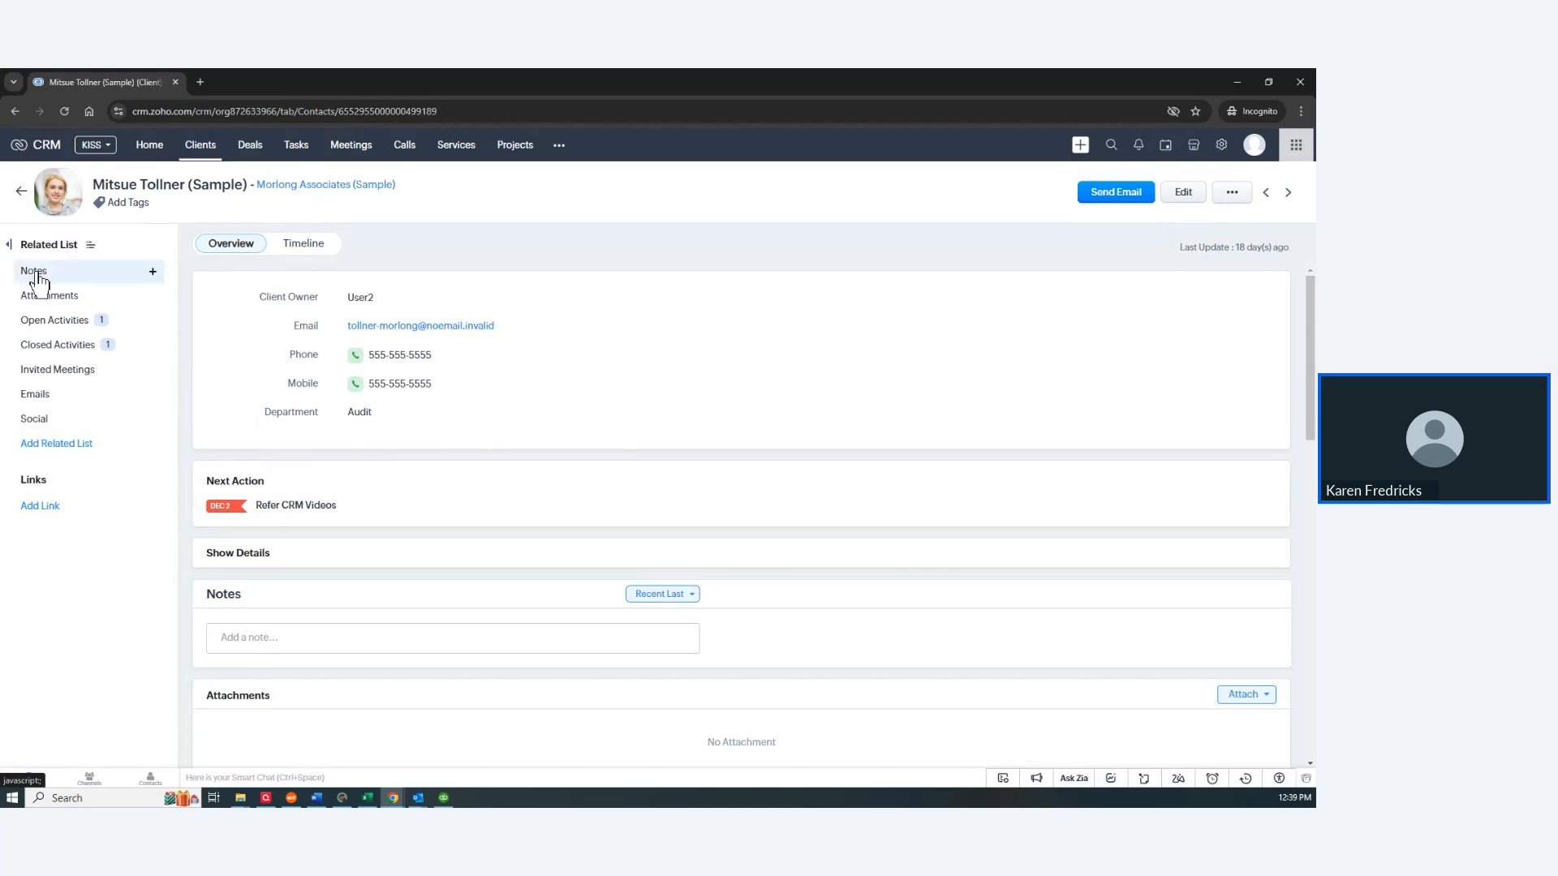
click(51, 346)
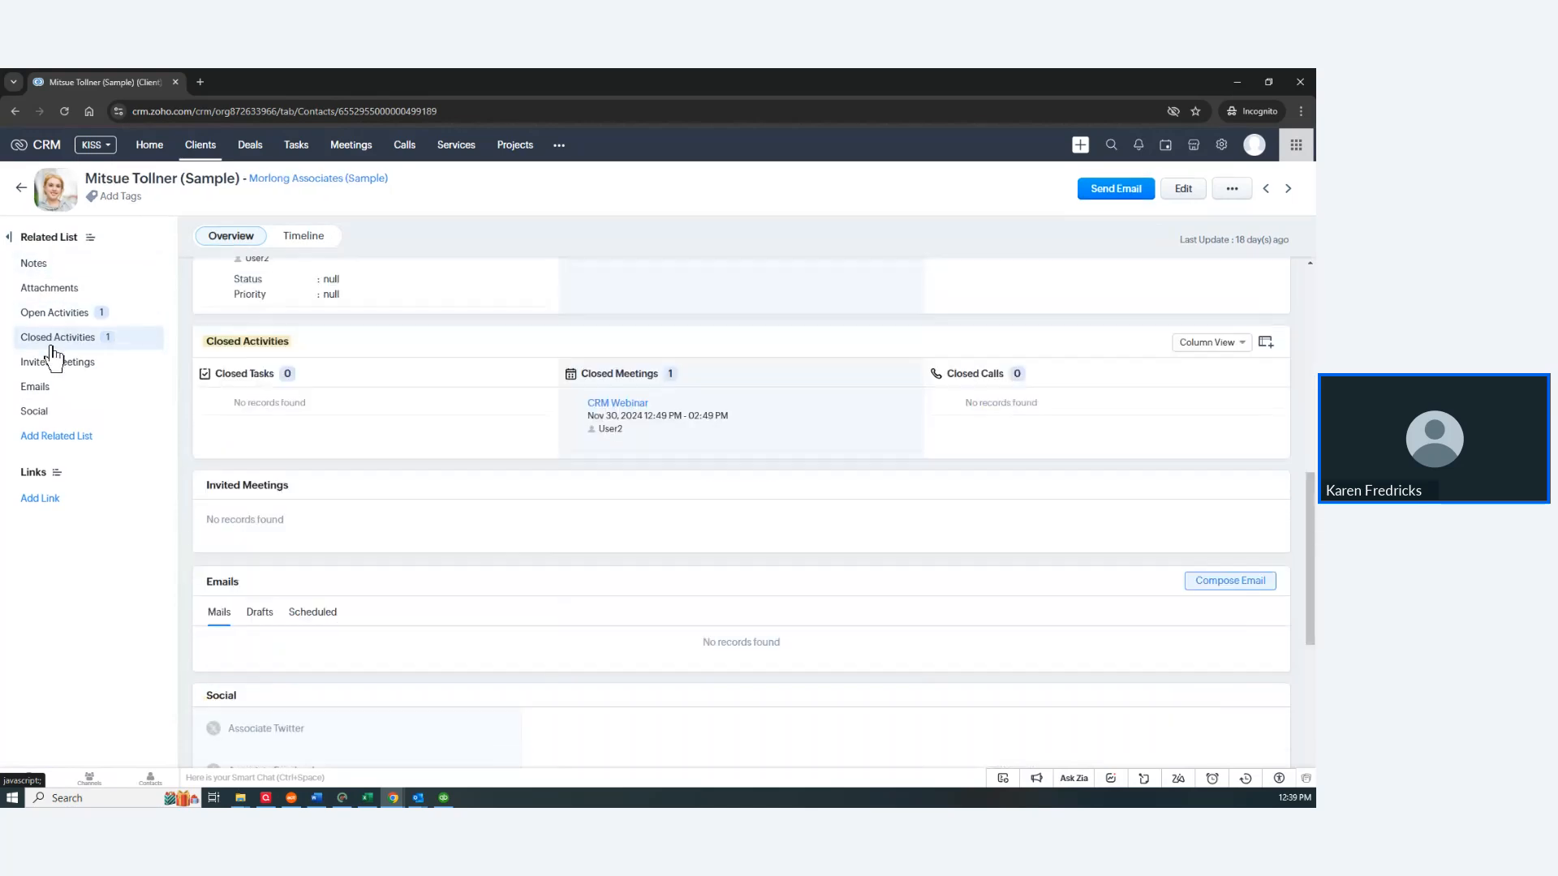